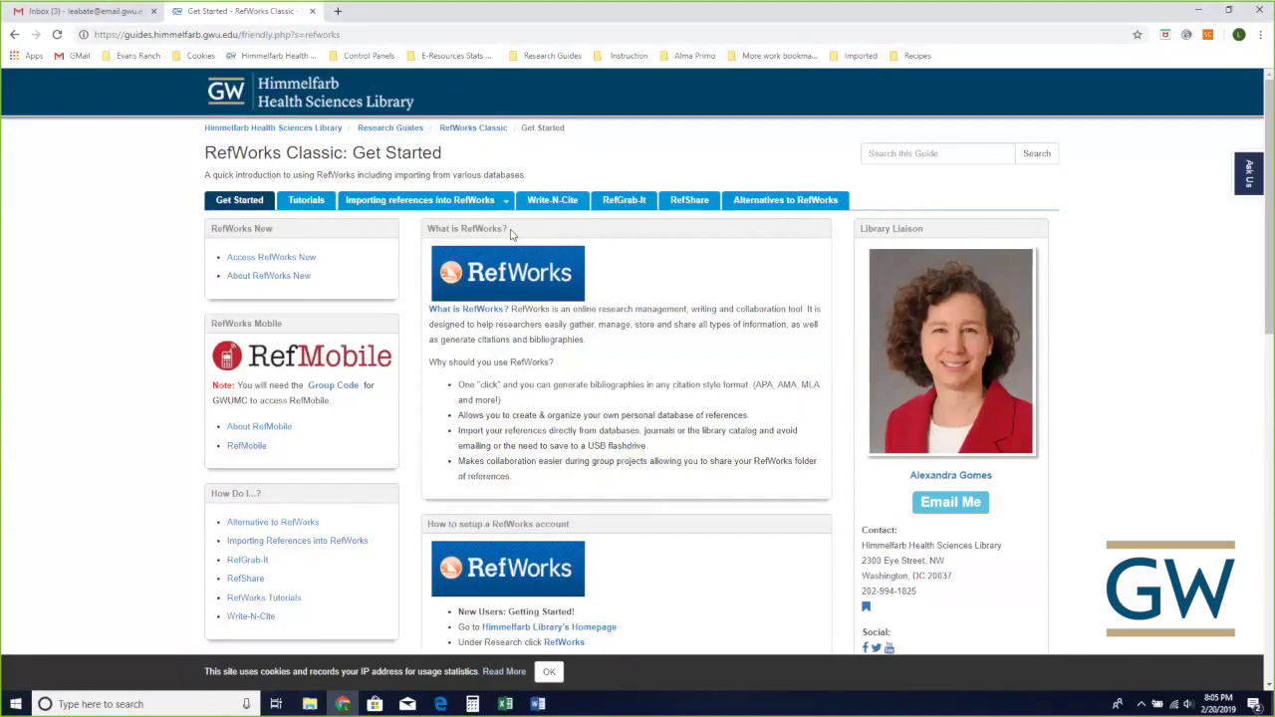
Go to the Himmelfarb Library homepage and open the RefWorks Classic login page from Other Resources.
left_click(370, 109)
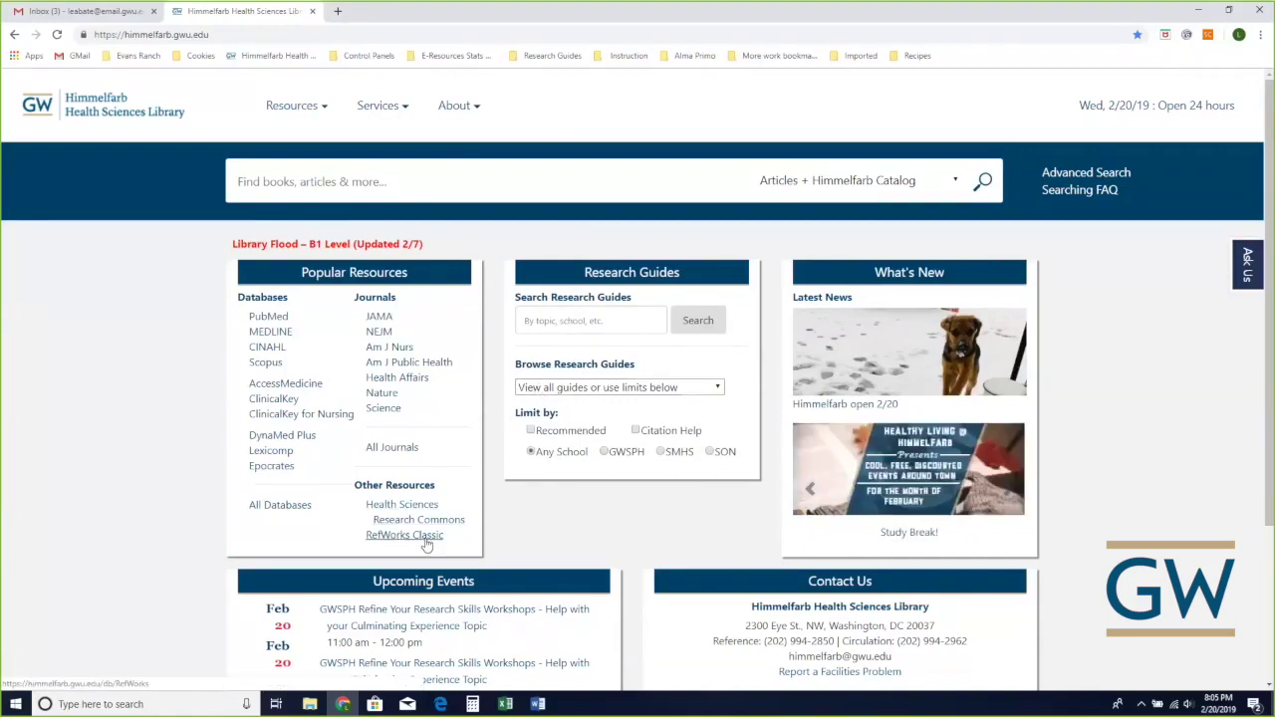
left_click(427, 541)
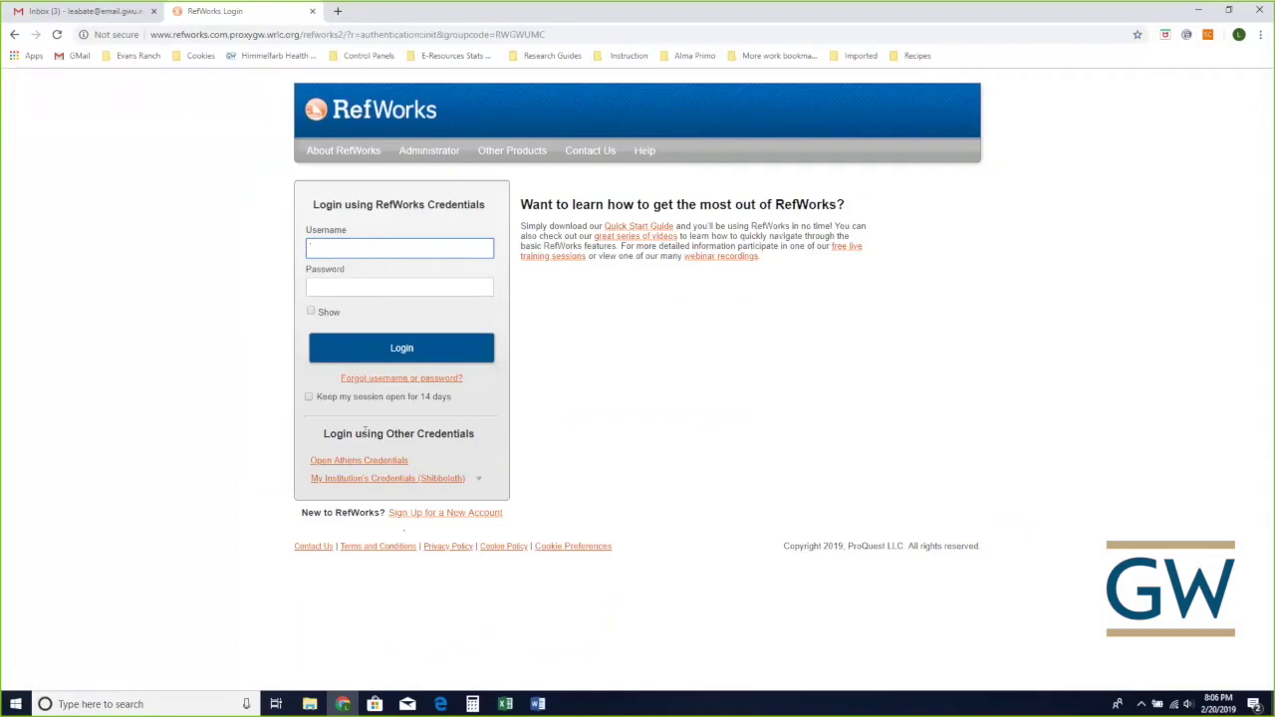
Log in to RefWorks with the account username and password instead of an institutional login.
left_click(364, 476)
left_click(631, 490)
left_click(391, 246)
key("Tab")
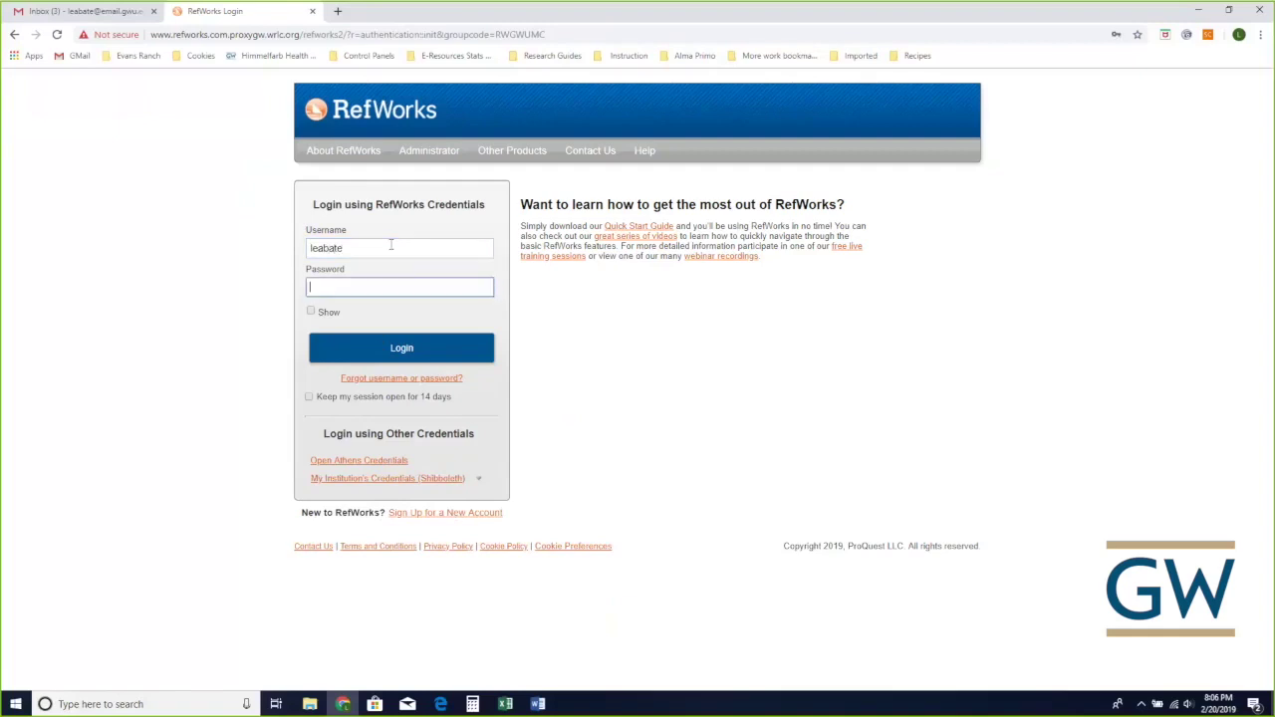
key("ctrl+v")
key("Return")
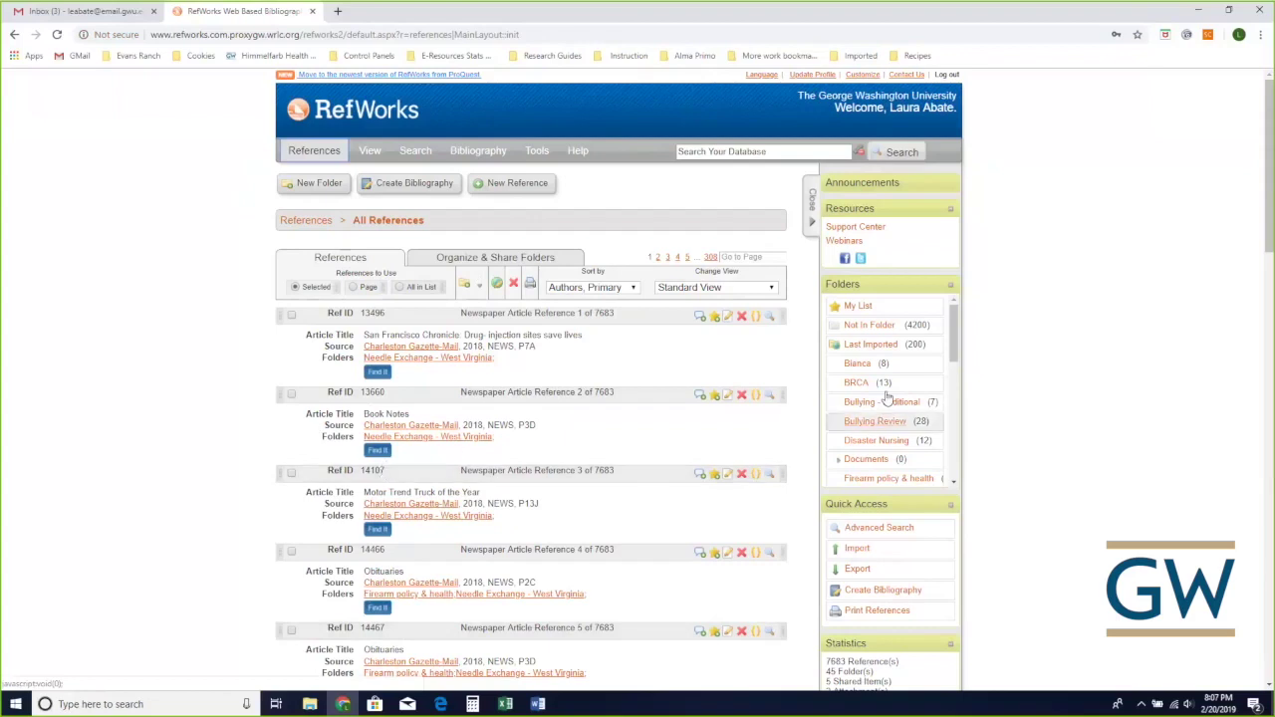
Show the Organize & Share Folders tab and scroll through every folder with its reference count.
left_click_drag(954, 343, 954, 387)
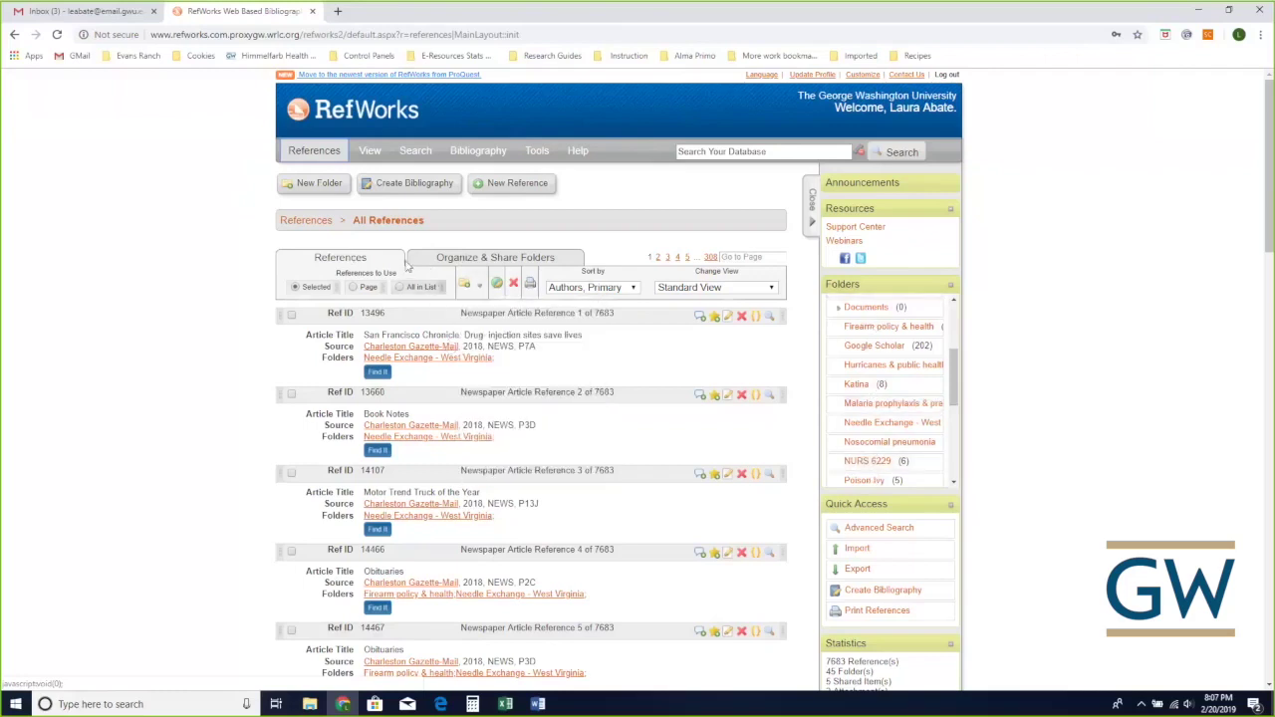
left_click(461, 257)
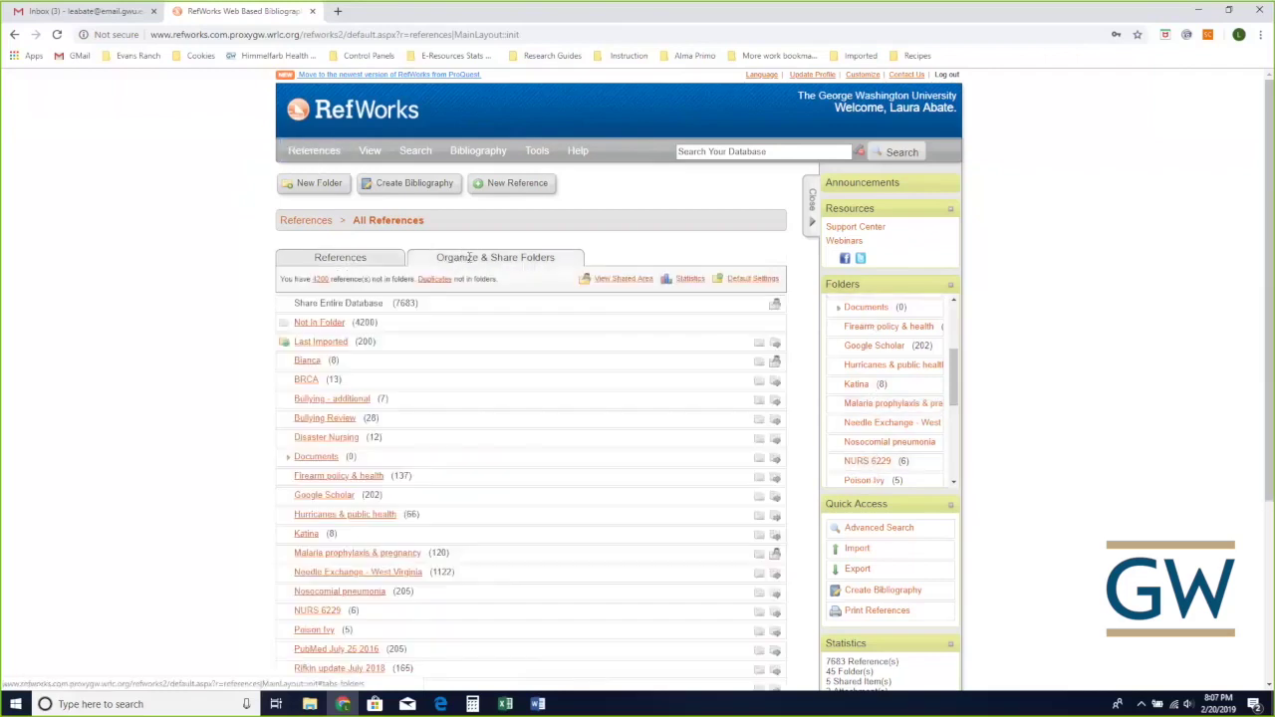
scroll(437, 341, "down", 1)
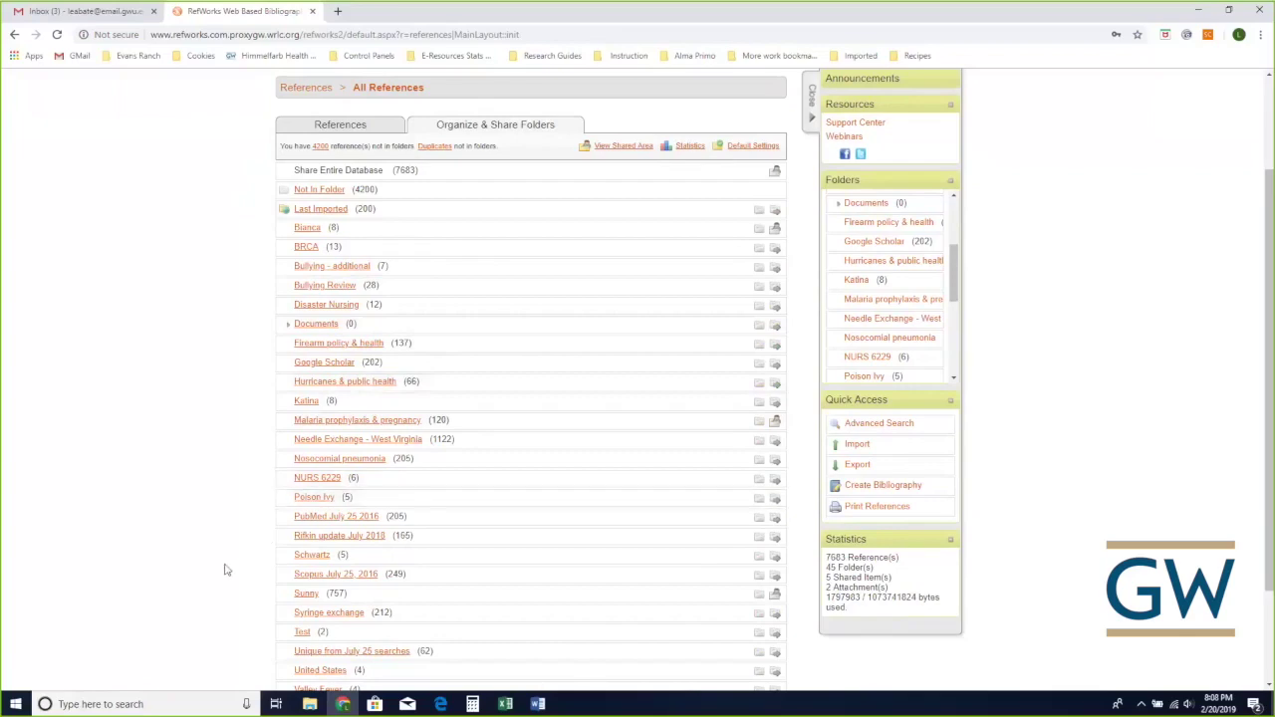
scroll(475, 663, "down", 1)
scroll(475, 663, "up", 2)
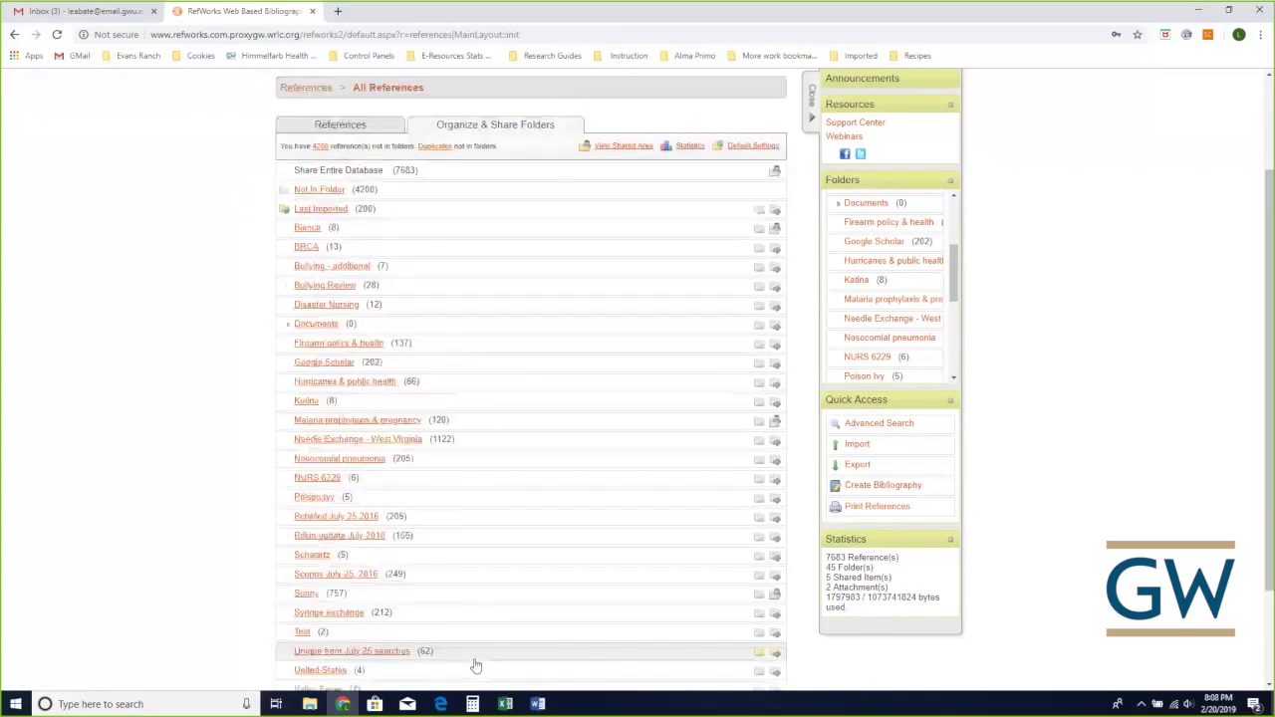
scroll(475, 665, "up", 2)
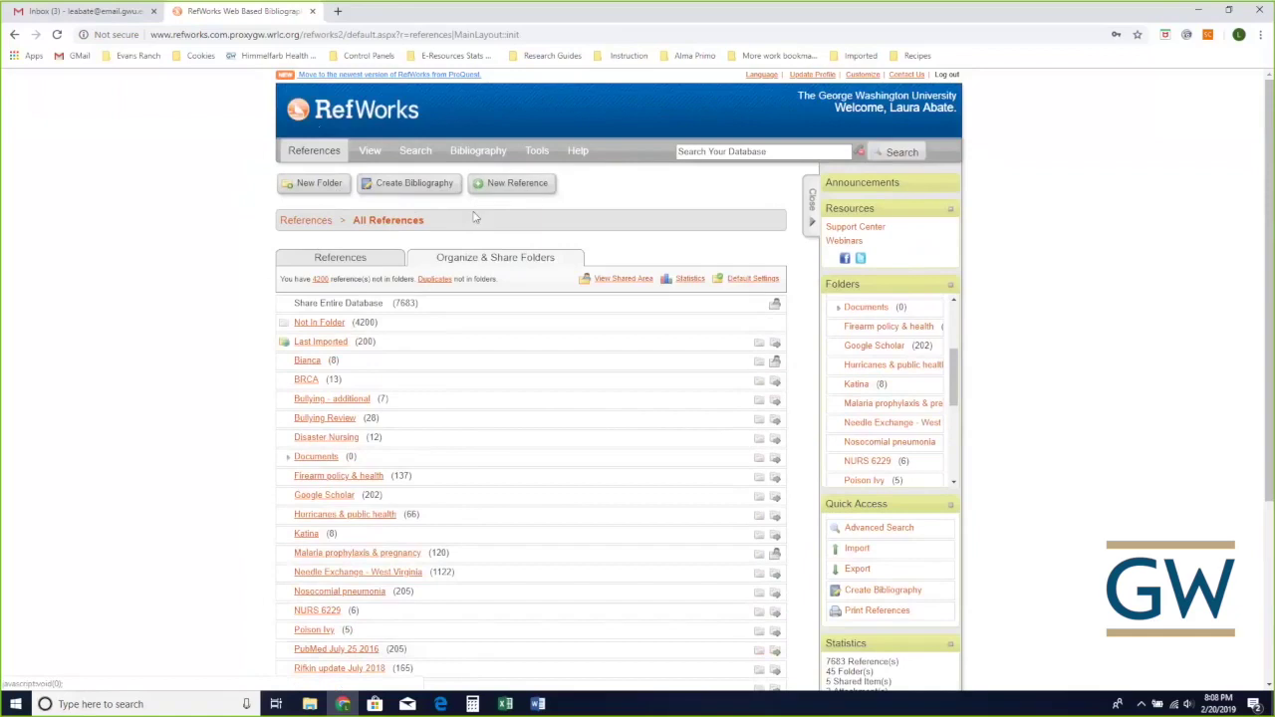
Add a folder named 'Ice skating and health', which starts with 0 references.
left_click(319, 185)
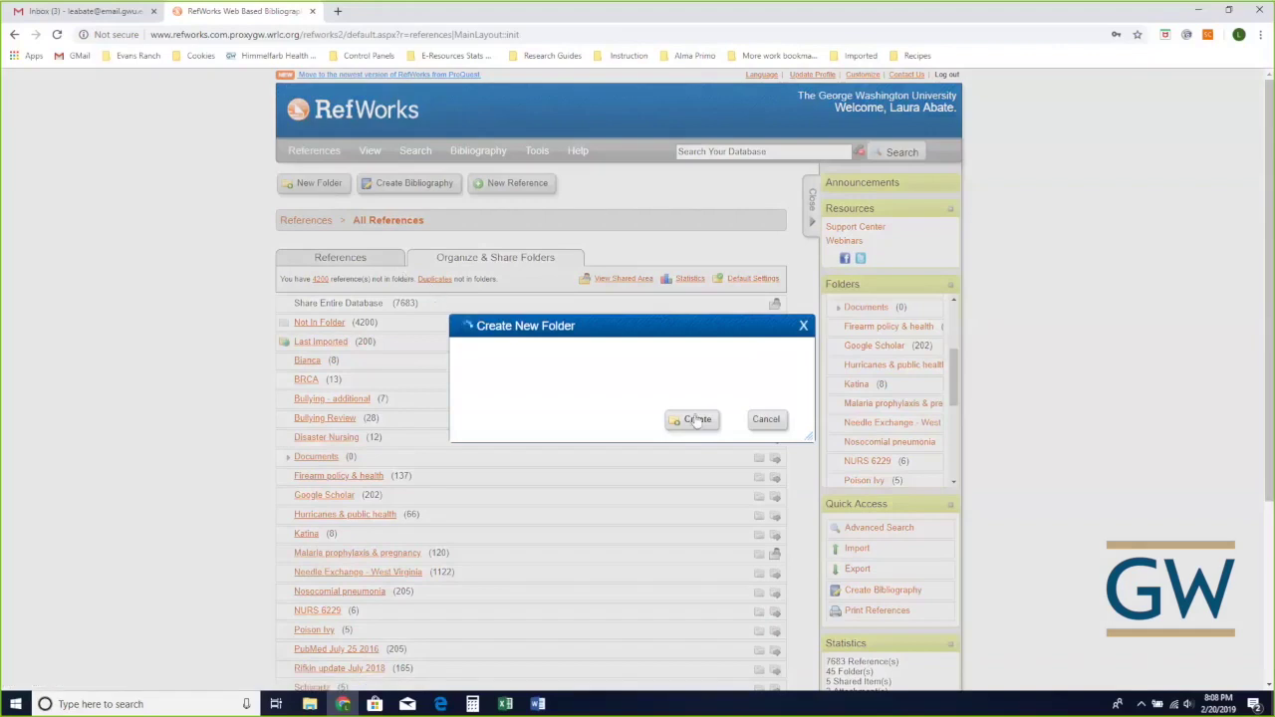
type("Ice skating")
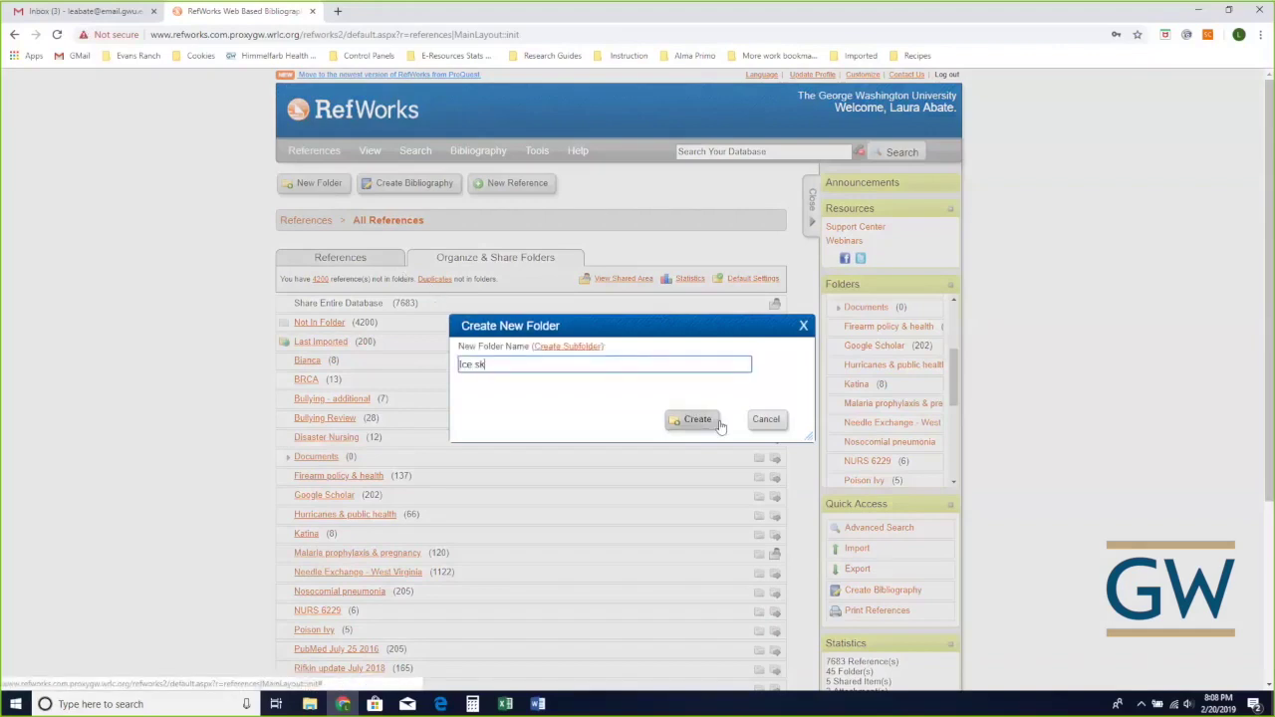
type(" and health")
left_click(698, 421)
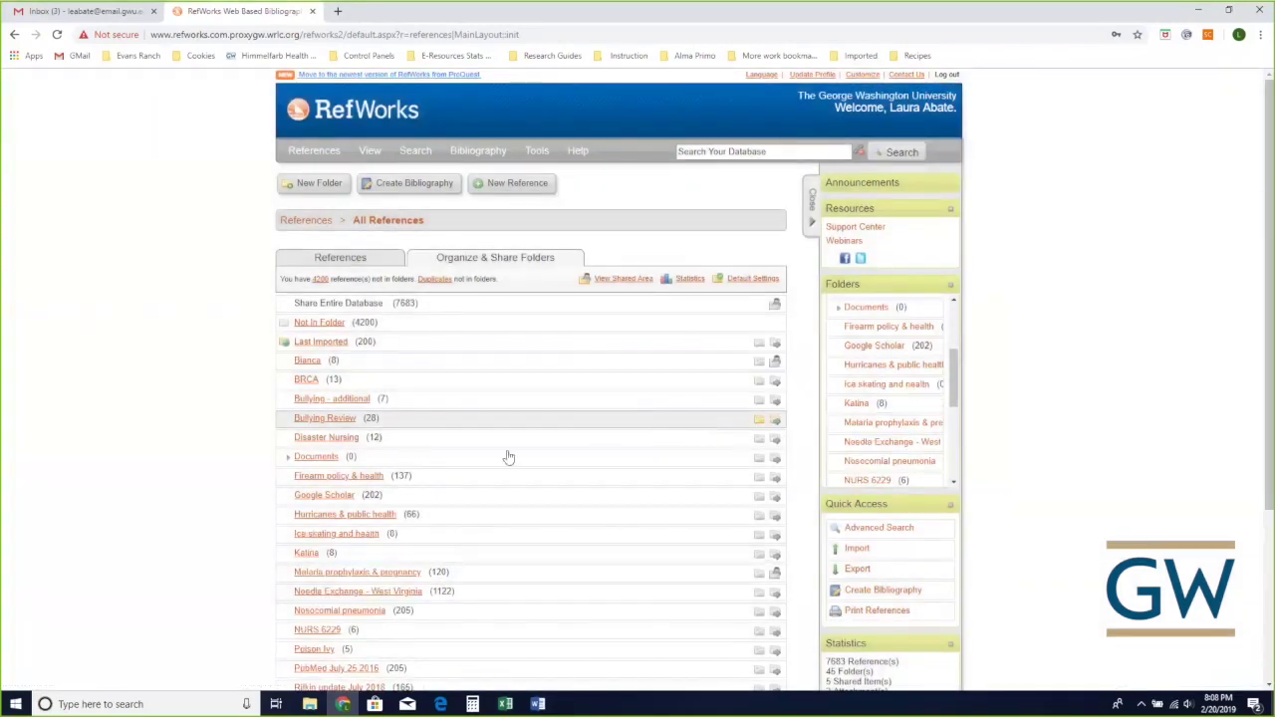
scroll(405, 513, "down", 1)
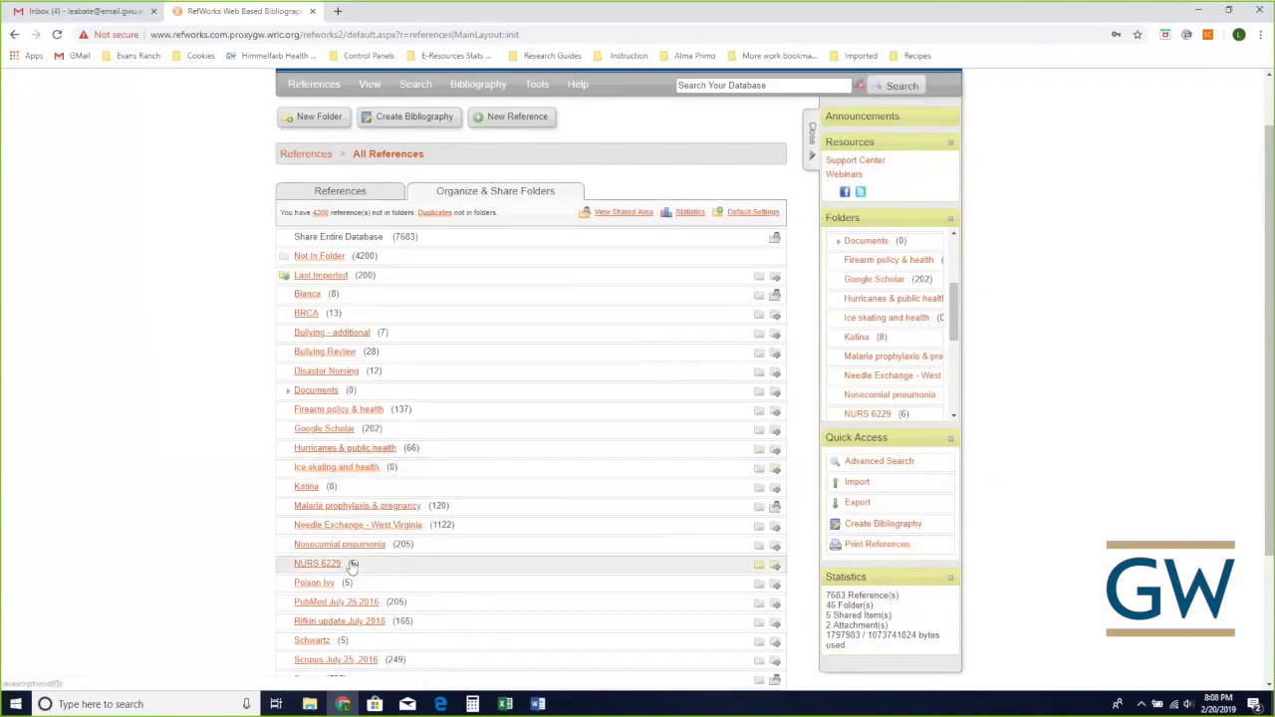
Open the Poison Ivy folder and look over its five references.
left_click(300, 584)
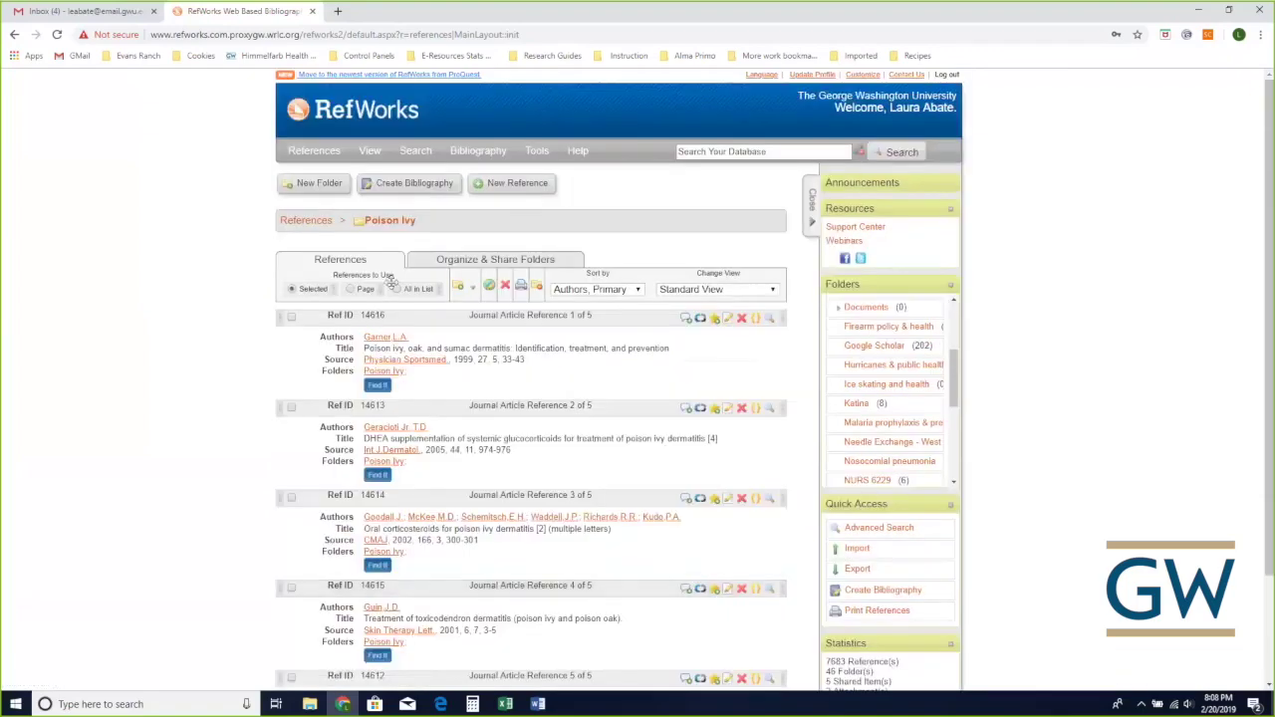
scroll(475, 517, "down", 3)
scroll(475, 517, "up", 3)
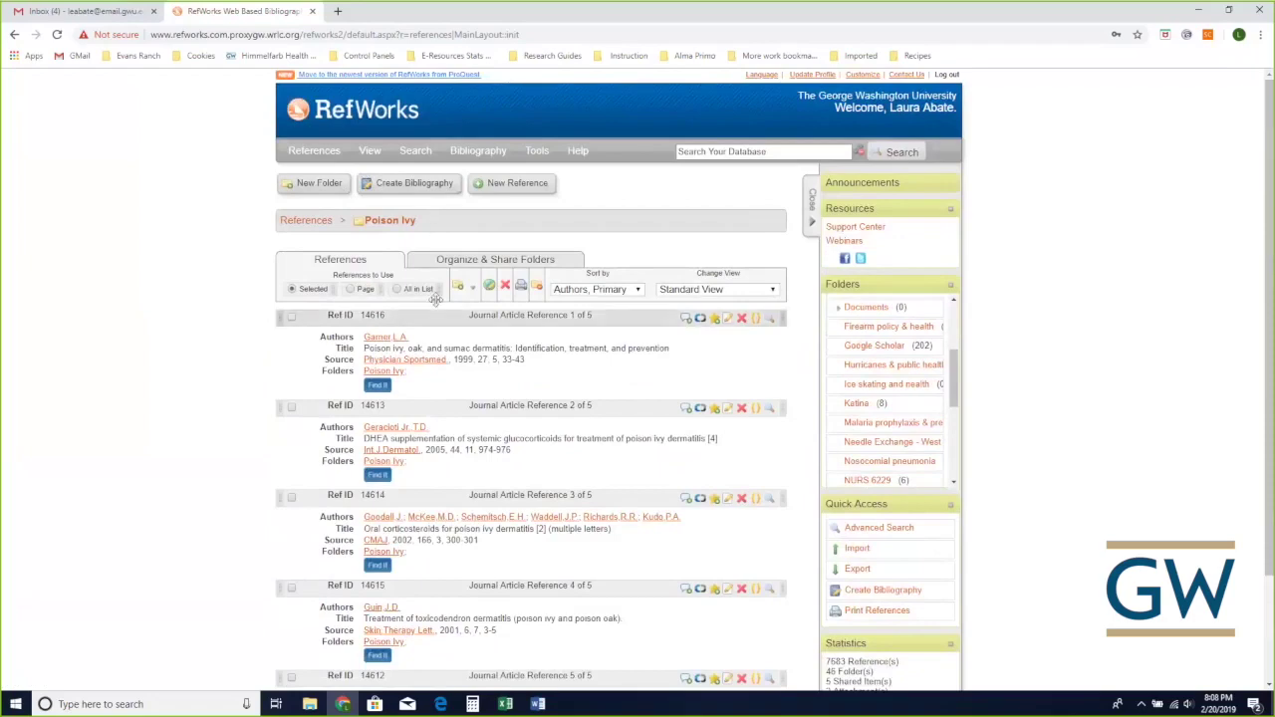
scroll(444, 317, "down", 2)
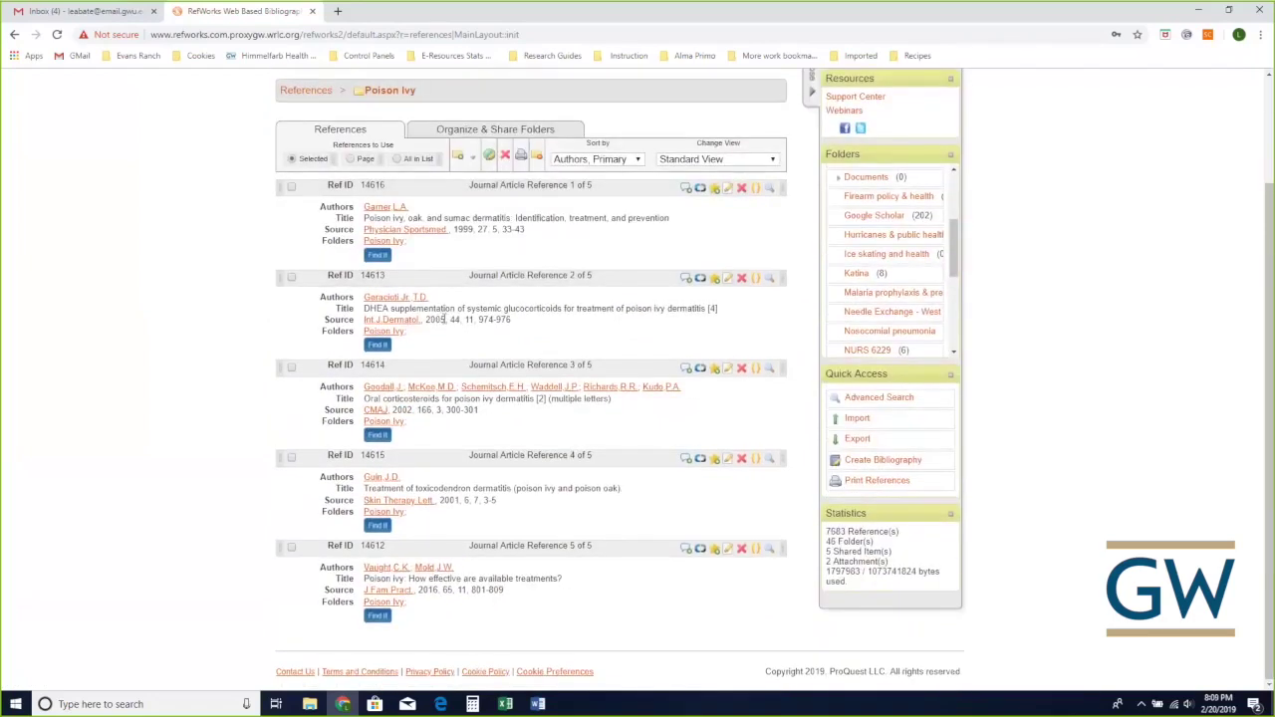
scroll(444, 319, "up", 2)
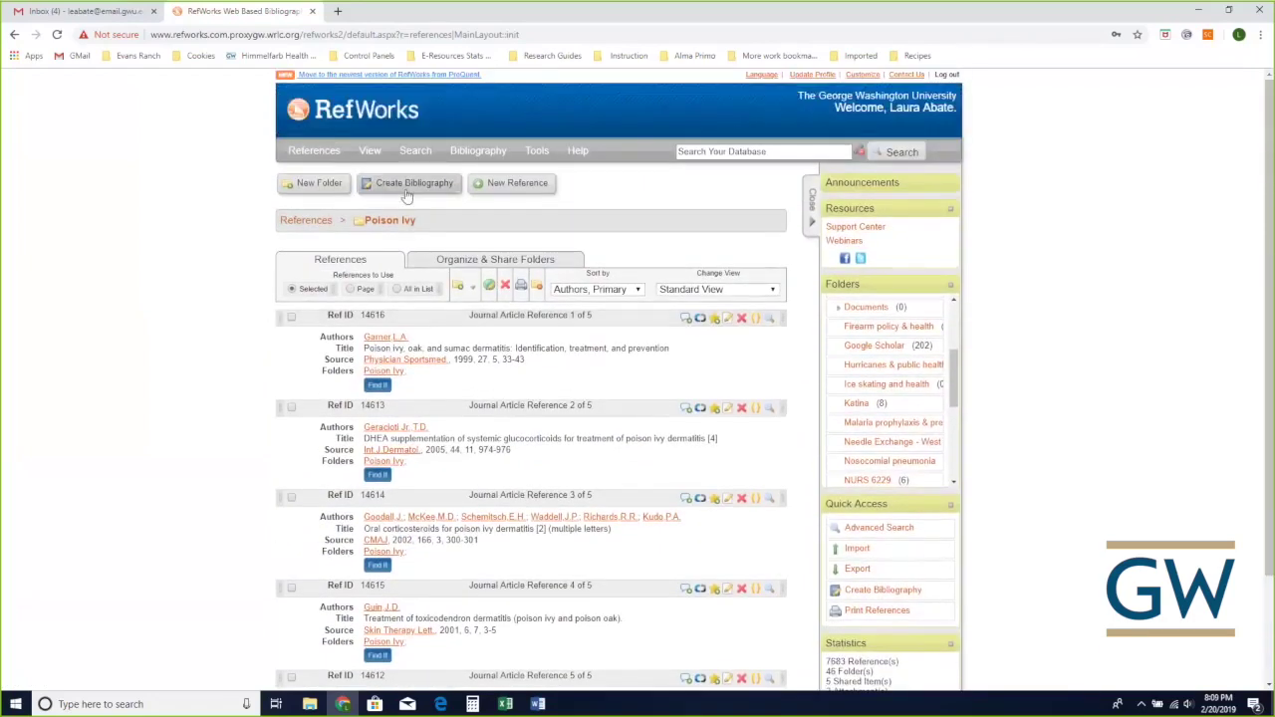
Generate a bibliography of them in APA 6th - American Psychological Association, 6th style.
left_click(406, 189)
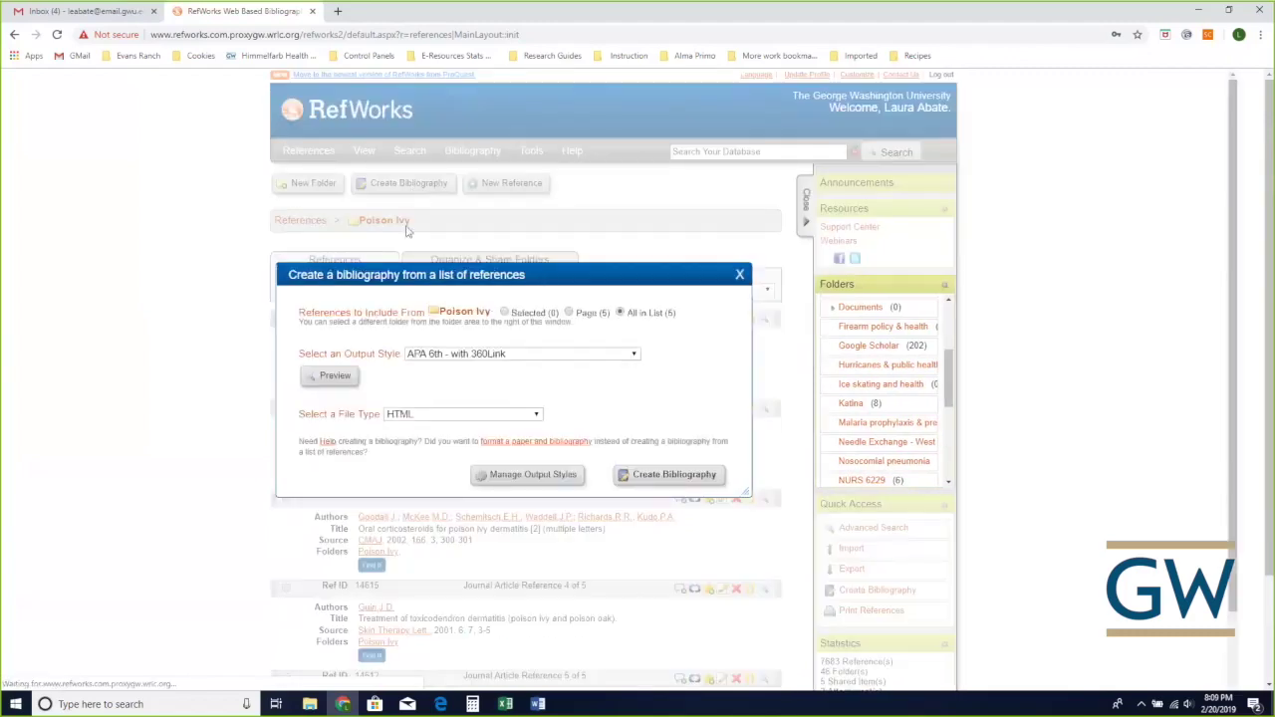
left_click(525, 355)
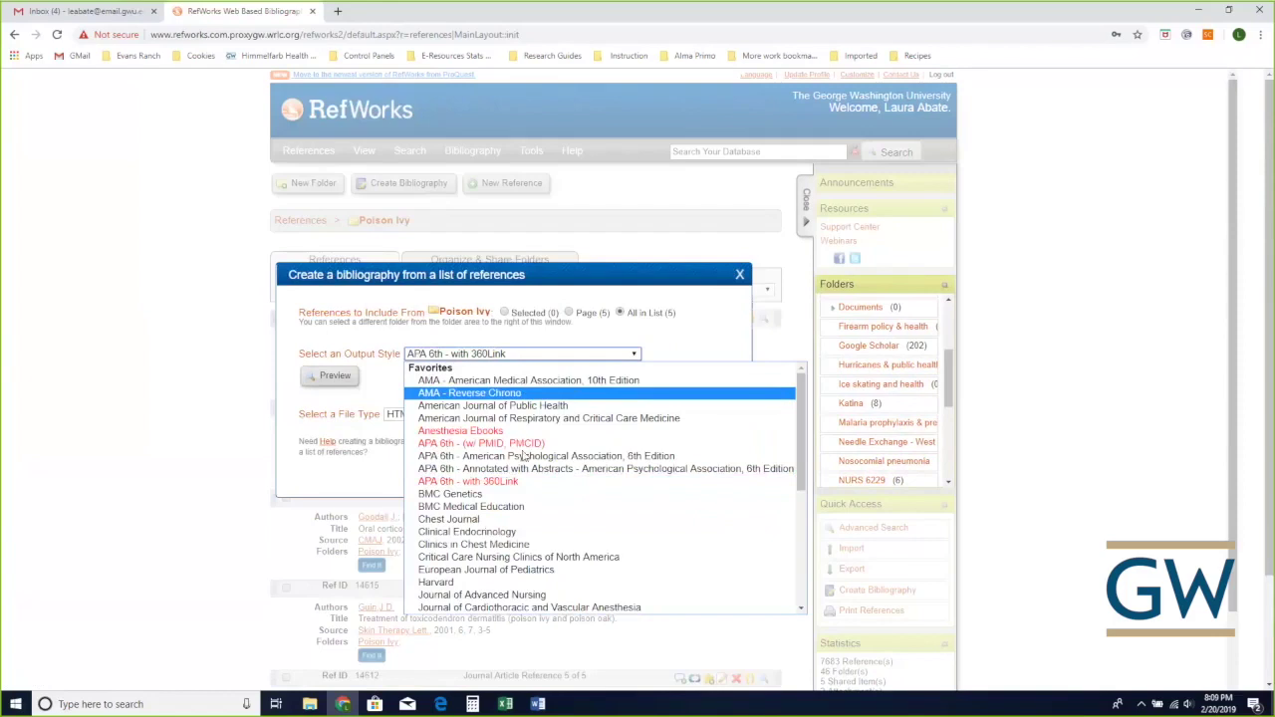
left_click(674, 457)
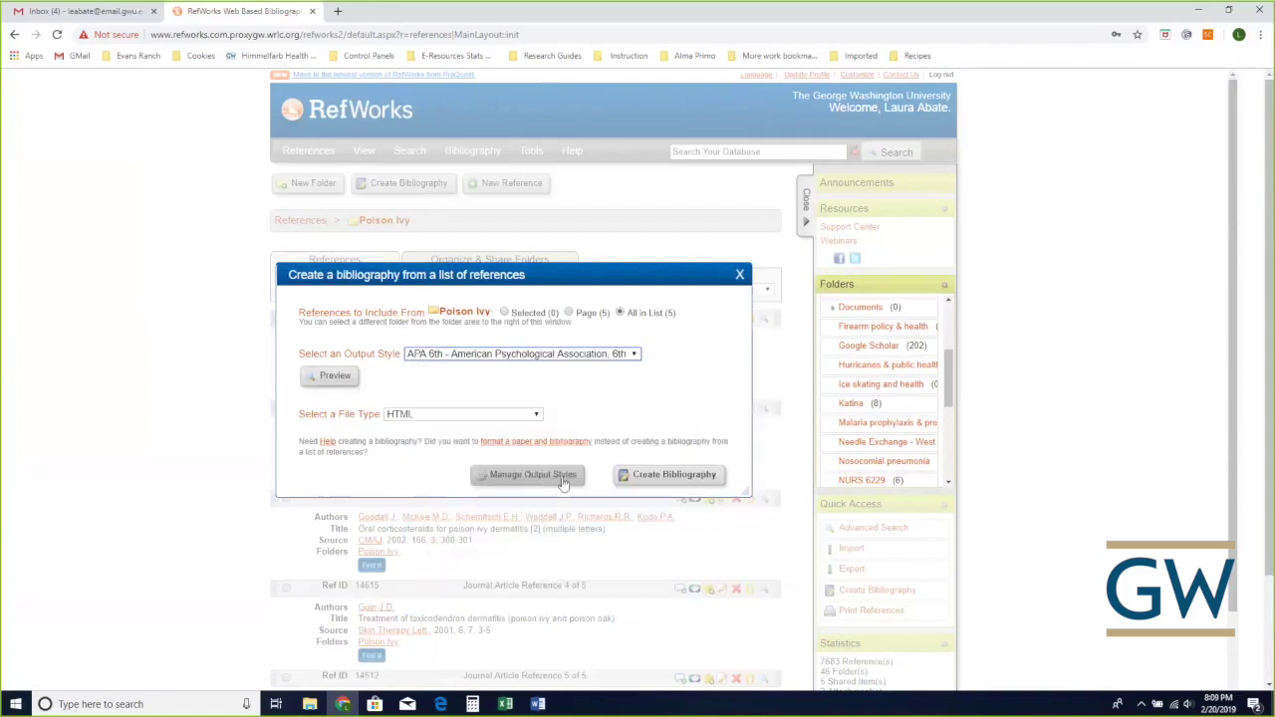
left_click(671, 478)
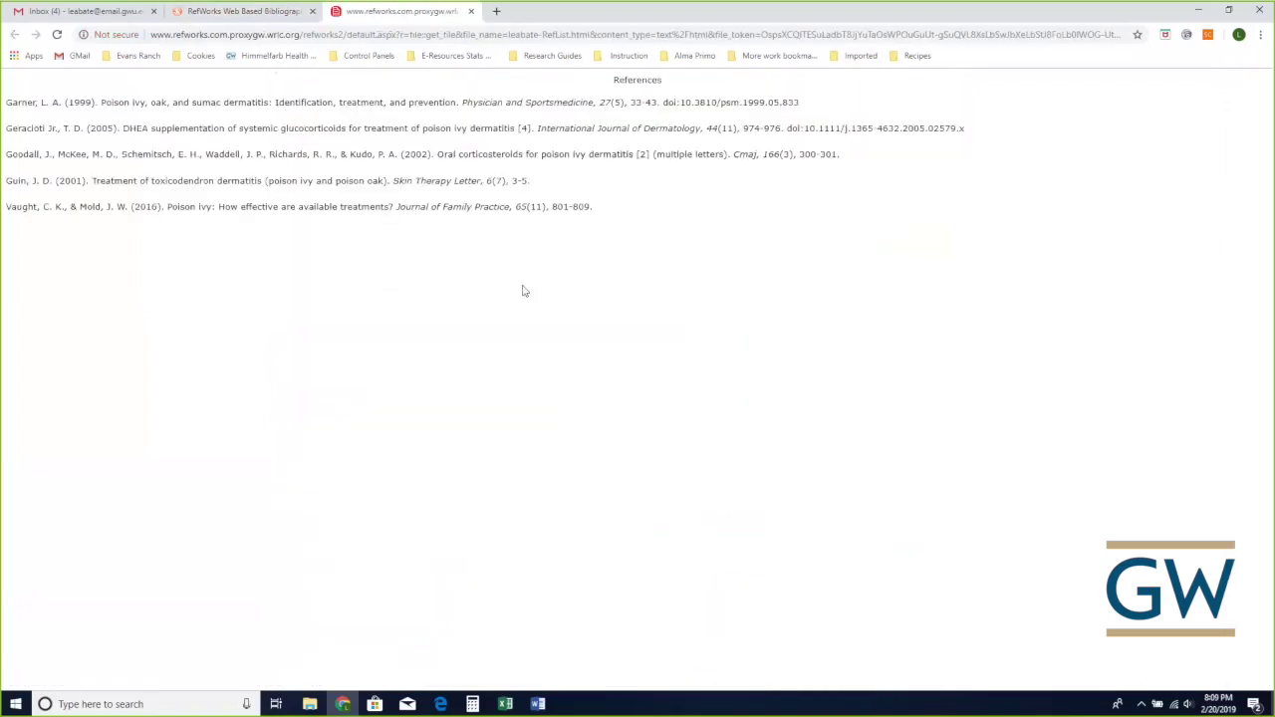
Highlight all five APA 6th poison ivy citations on the HTML References page.
left_click_drag(648, 226, 4, 98)
left_click(215, 336)
left_click_drag(603, 216, 5, 99)
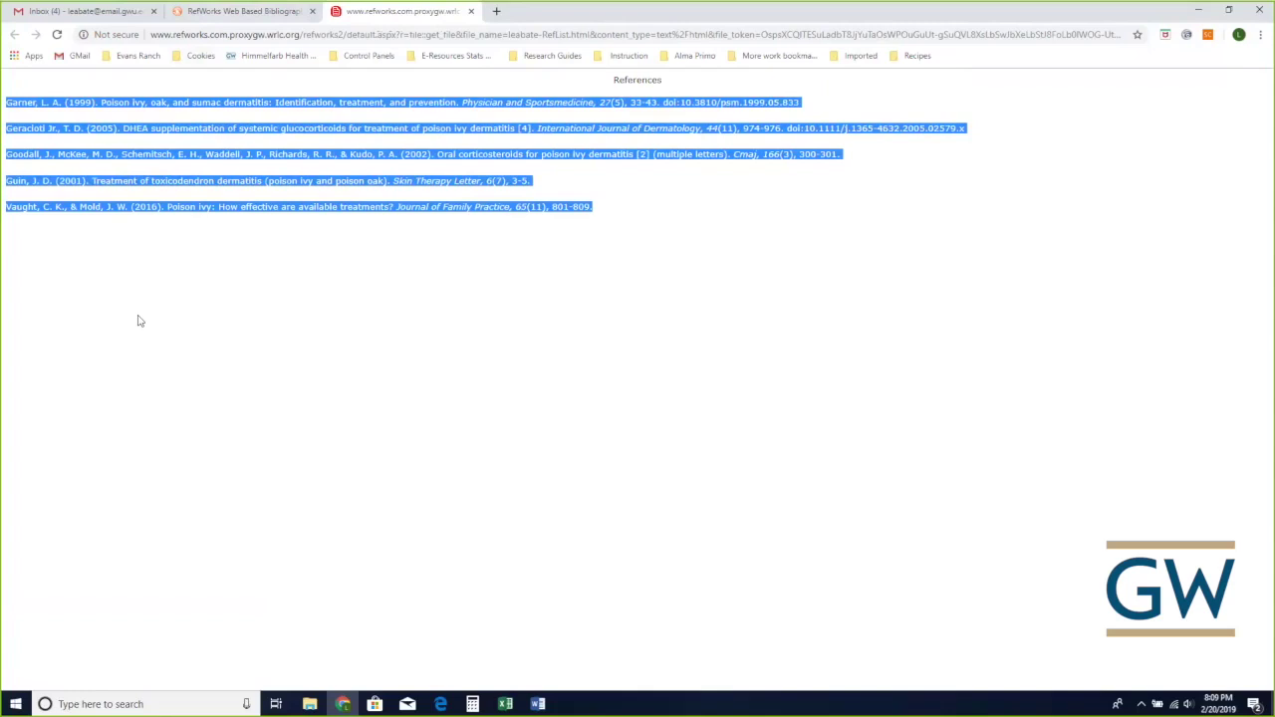
left_click(186, 318)
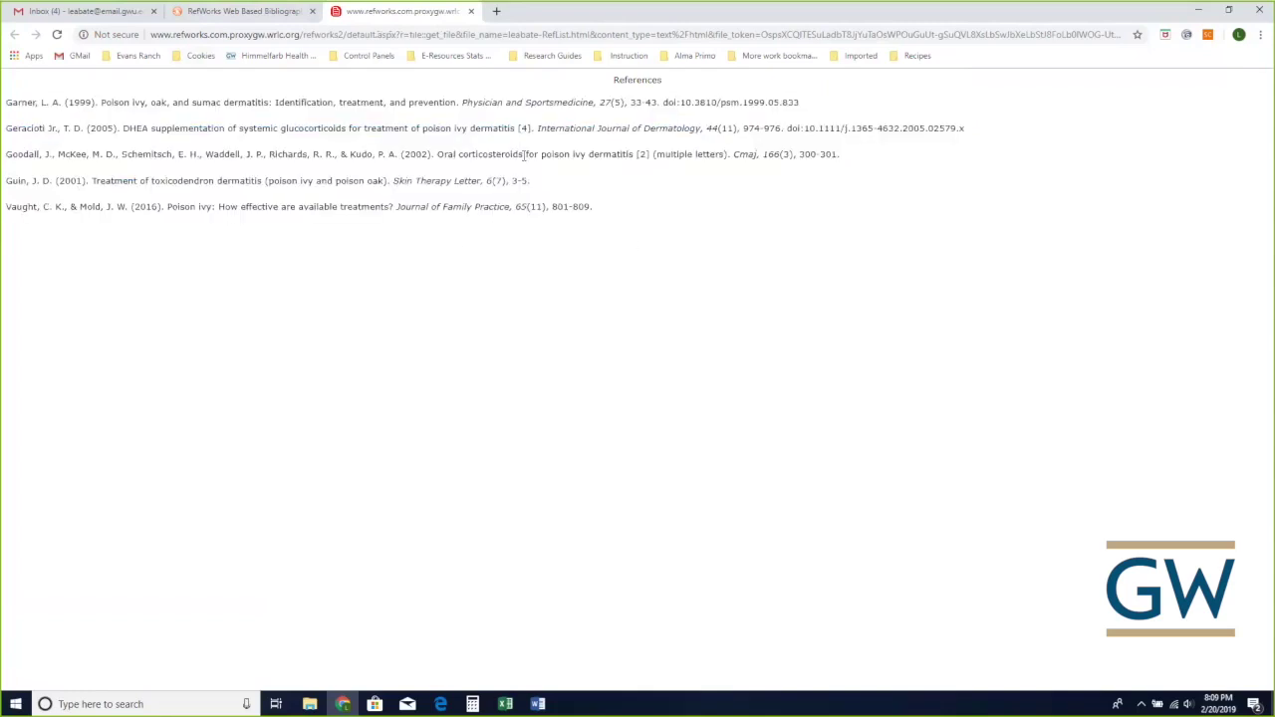
left_click_drag(596, 211, 348, 199)
left_click_drag(90, 173, 4, 144)
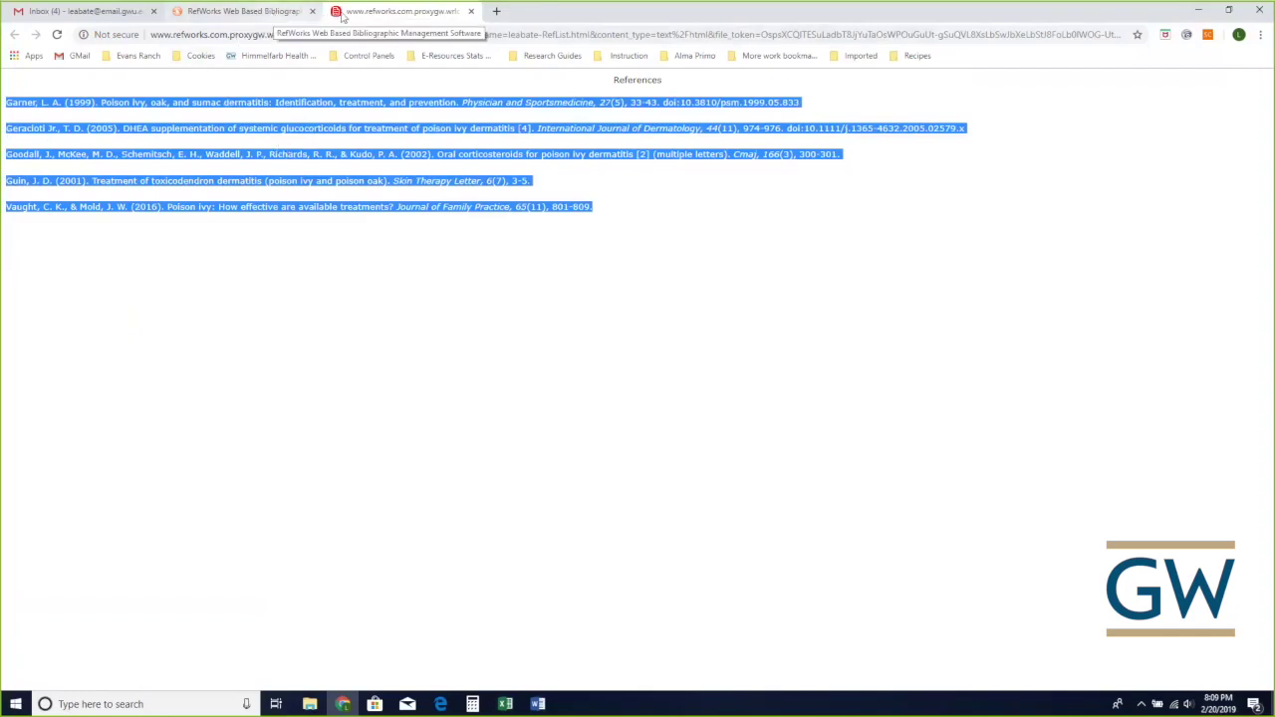
Switch back to the RefWorks tab and close the Create Bibliography dialog.
left_click(254, 16)
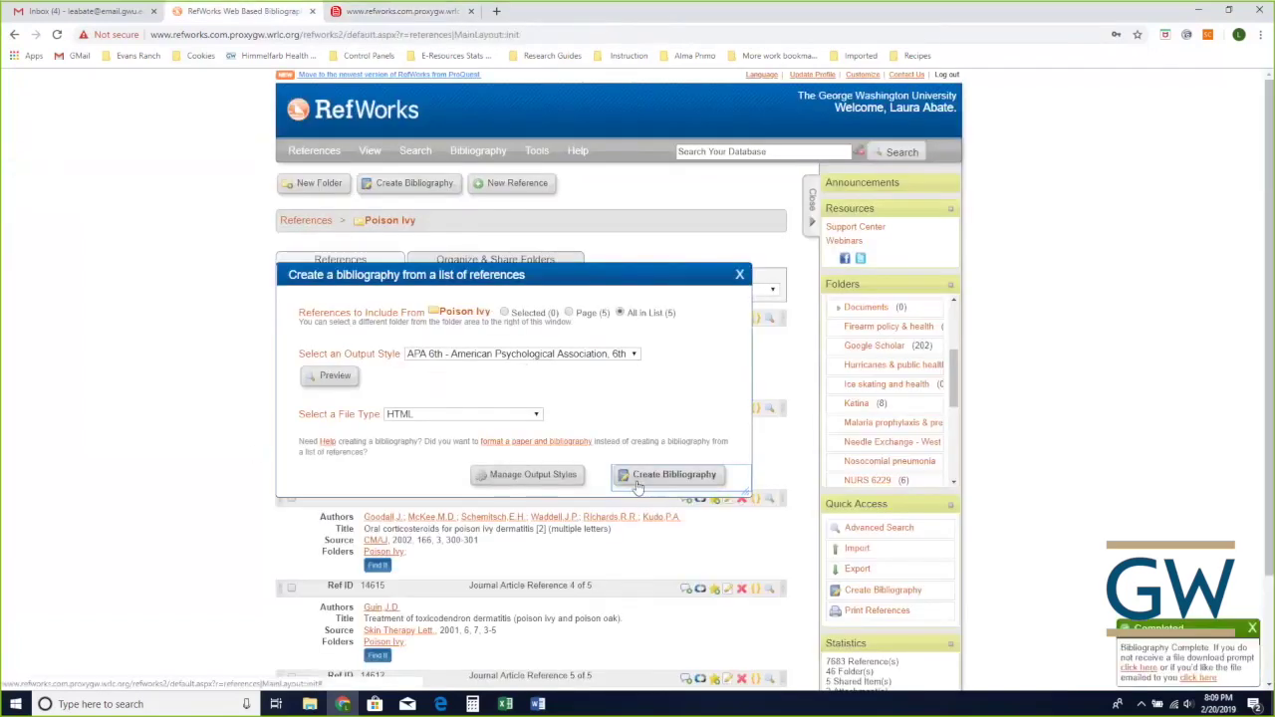
left_click(741, 277)
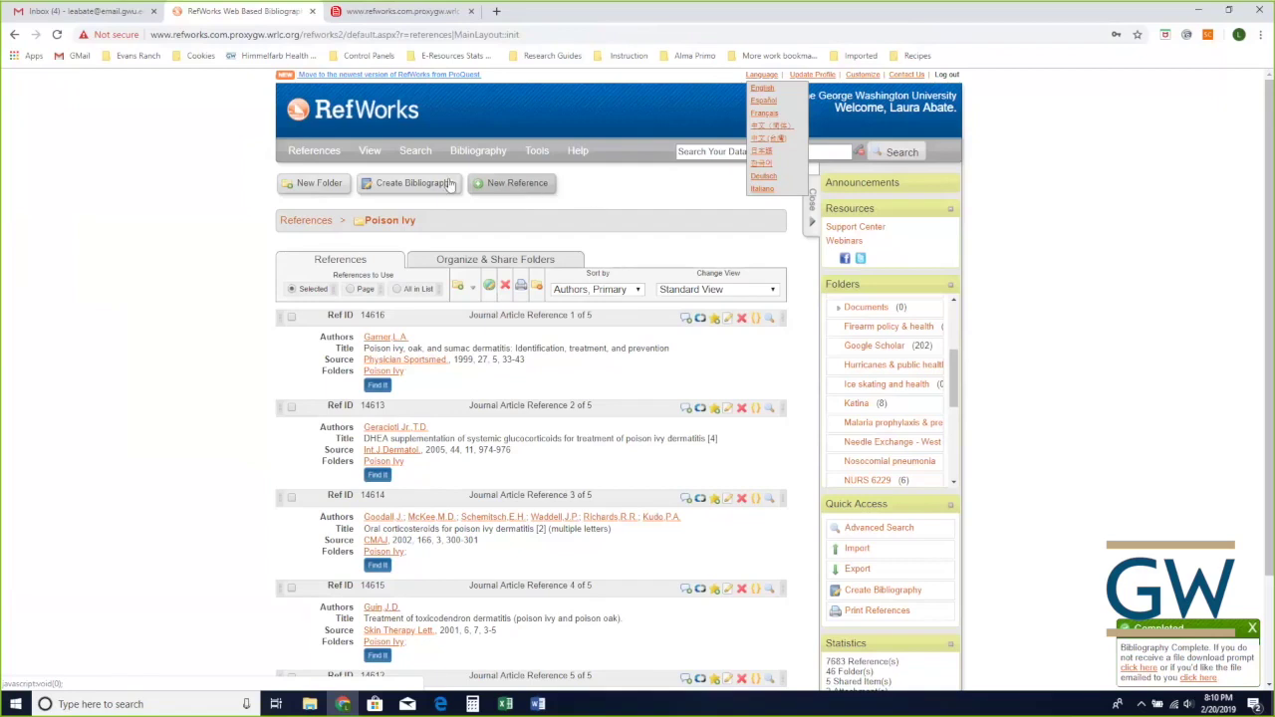
Start a new APA 6th reference: author Centers for Disease Control and Prevention, title 'Poison and preventive measures'.
left_click(510, 184)
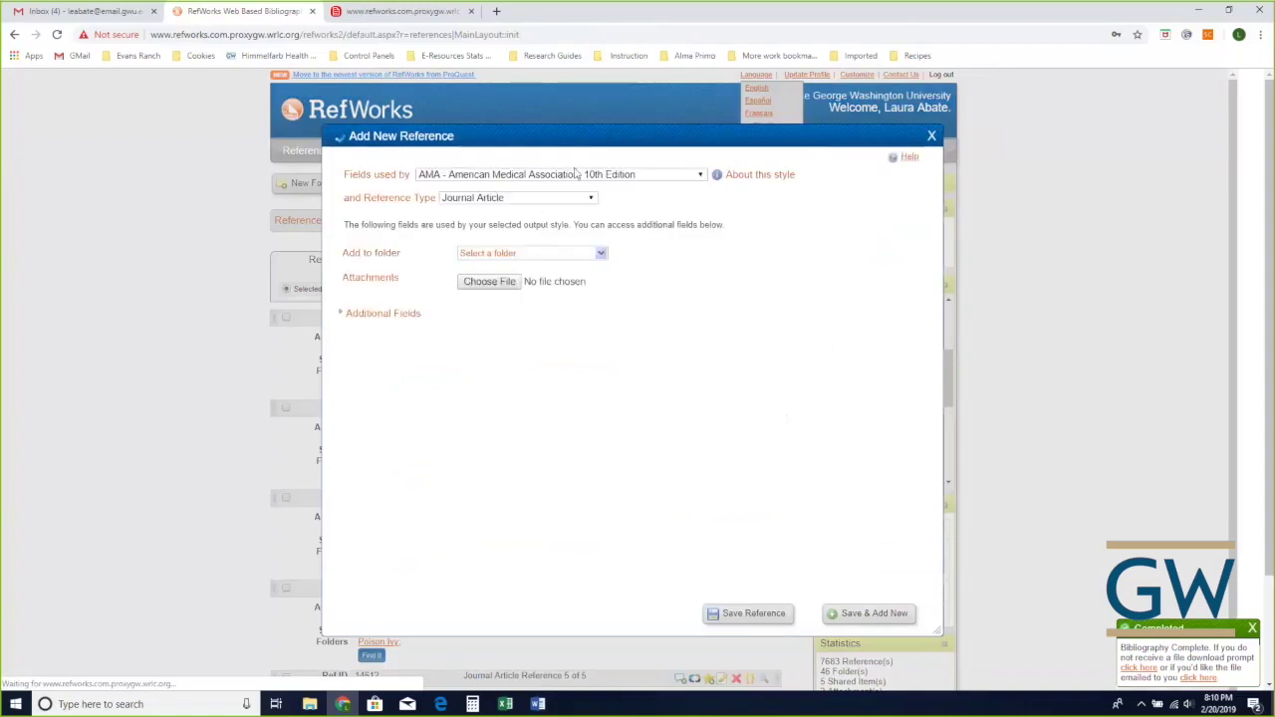
left_click(569, 177)
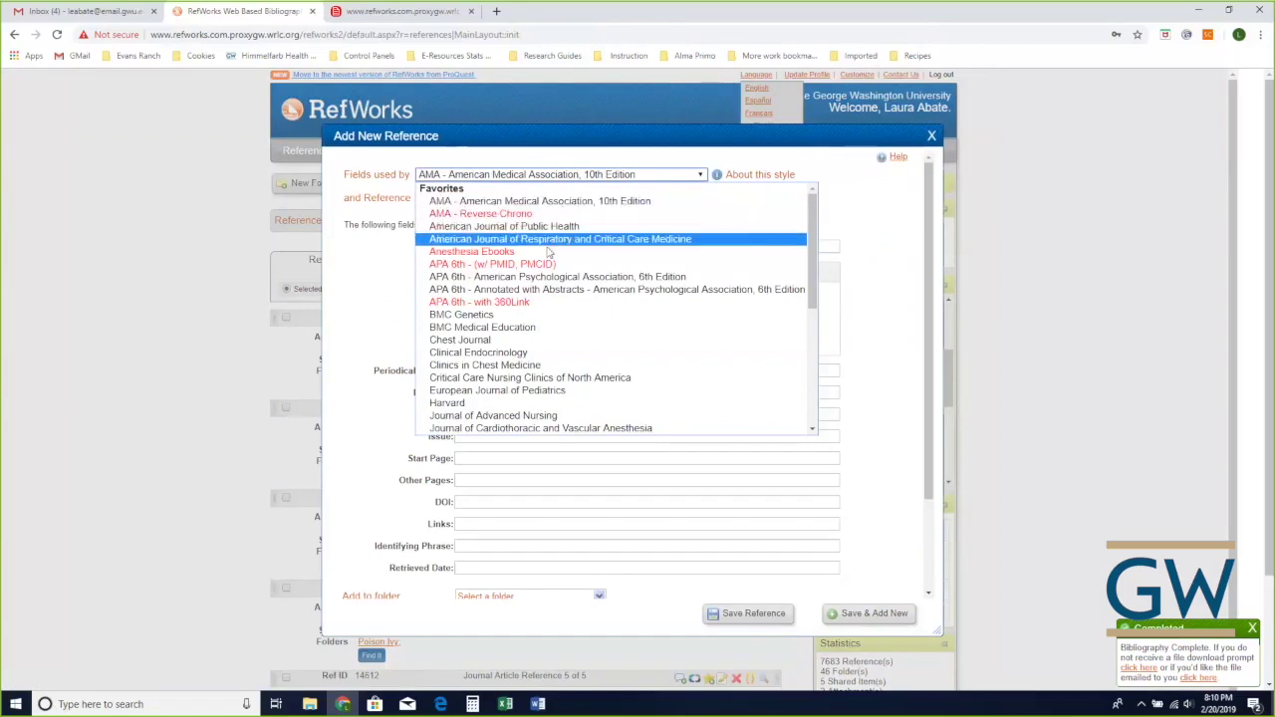
left_click(547, 280)
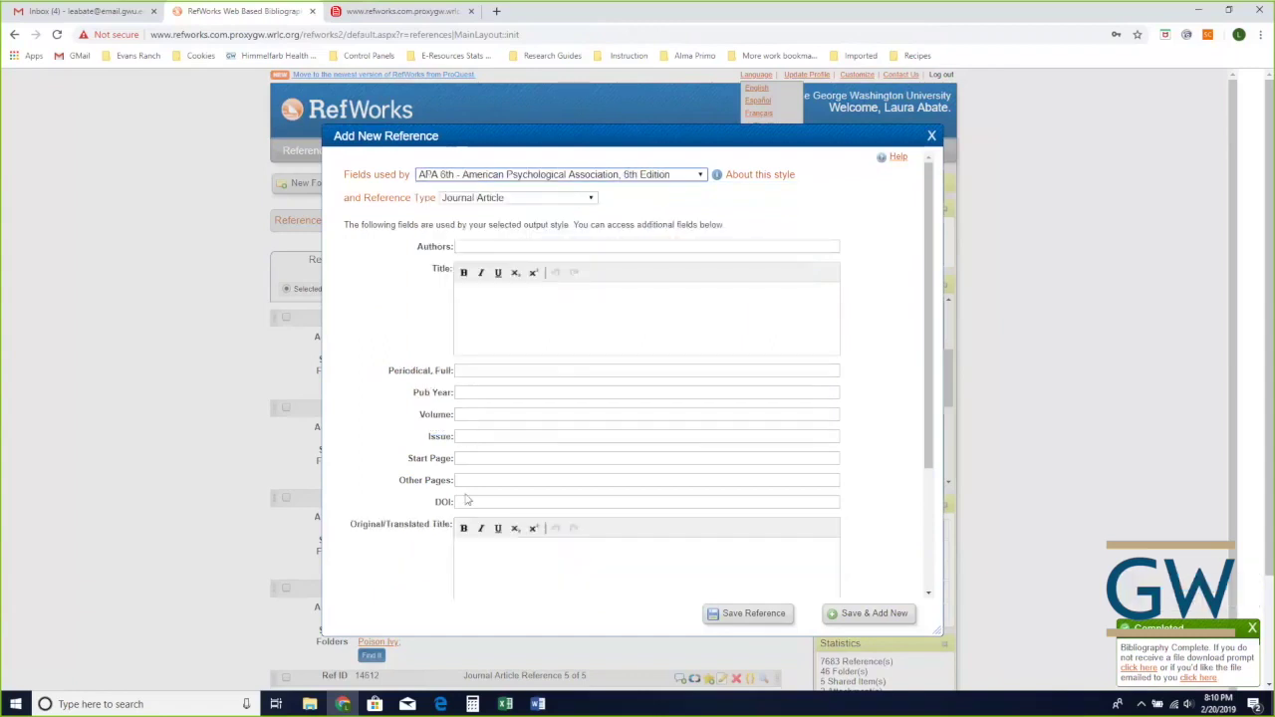
left_click(496, 250)
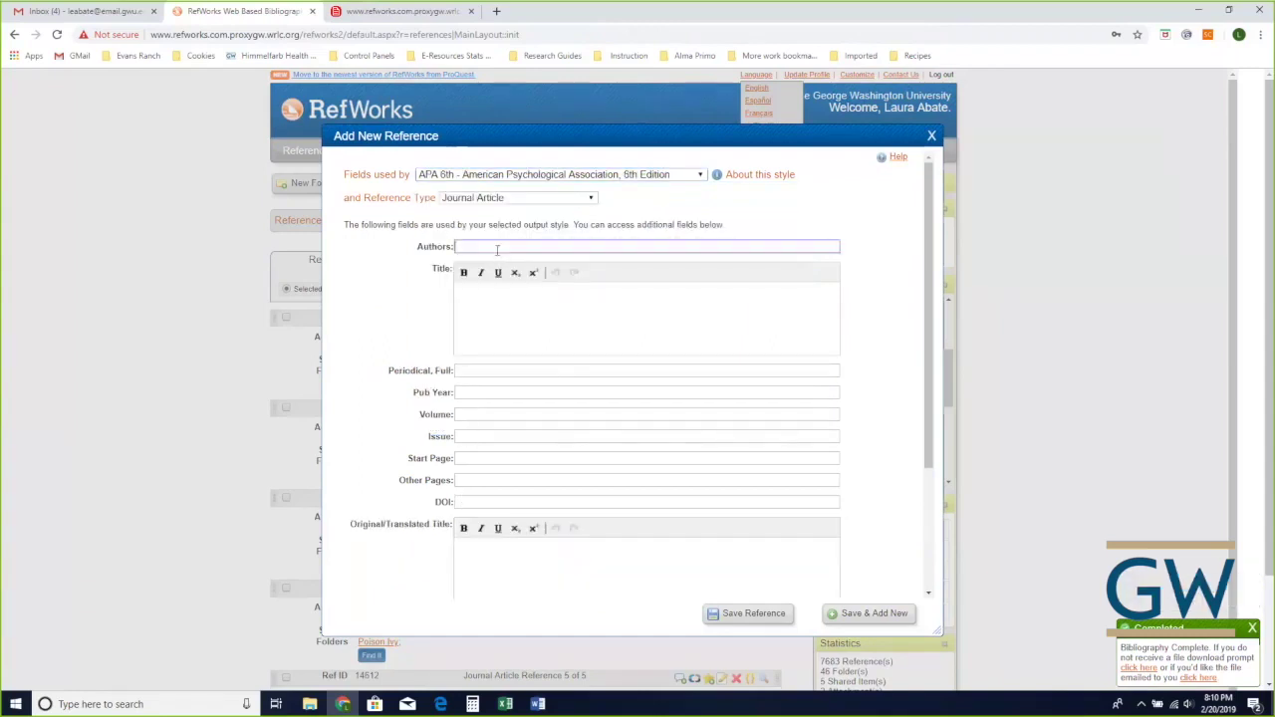
type("Centers for Disease Control and Prevention")
key("Tab")
type("Poison ")
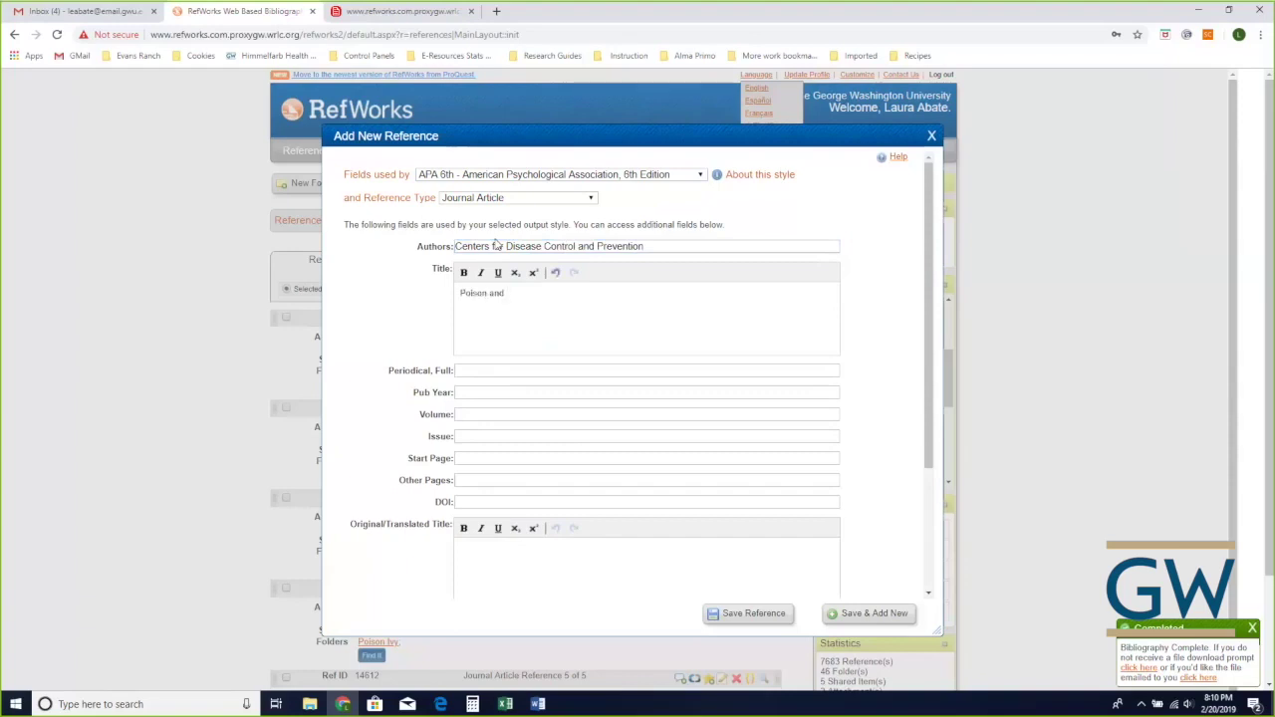
type("and preventive measures")
Set the reference type to Web Page.
left_click(536, 202)
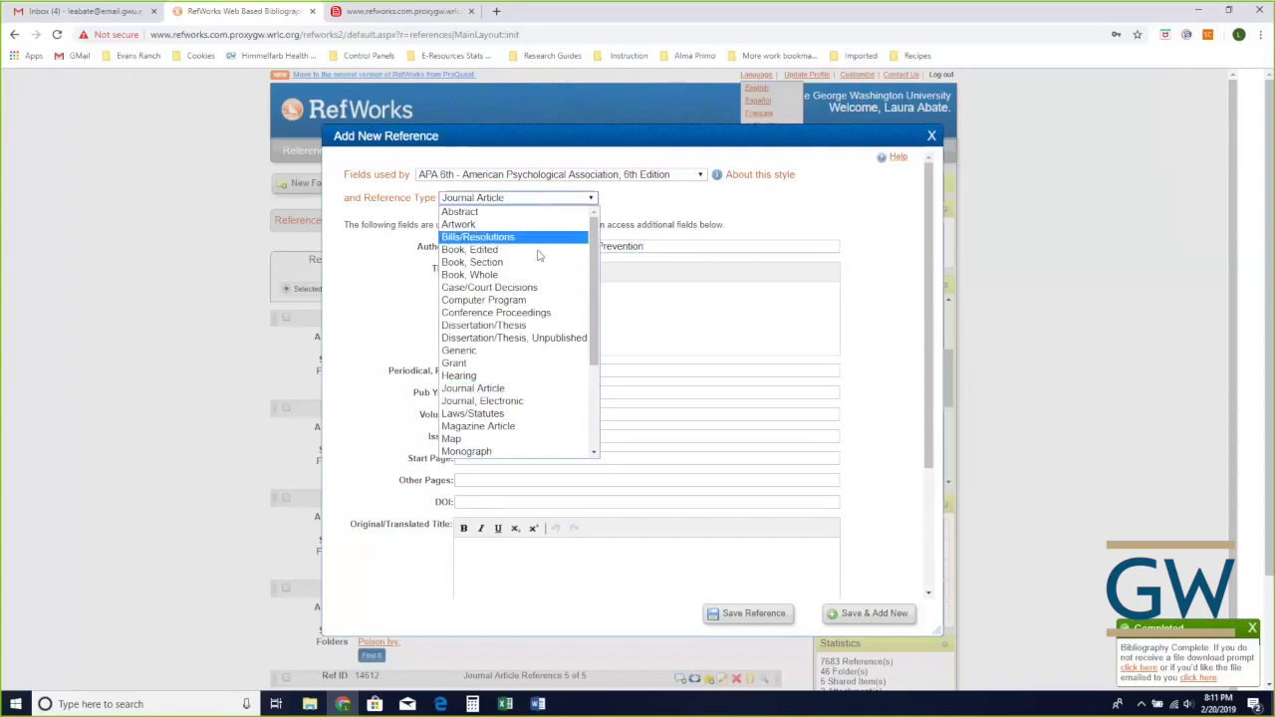
scroll(541, 318, "down", 4)
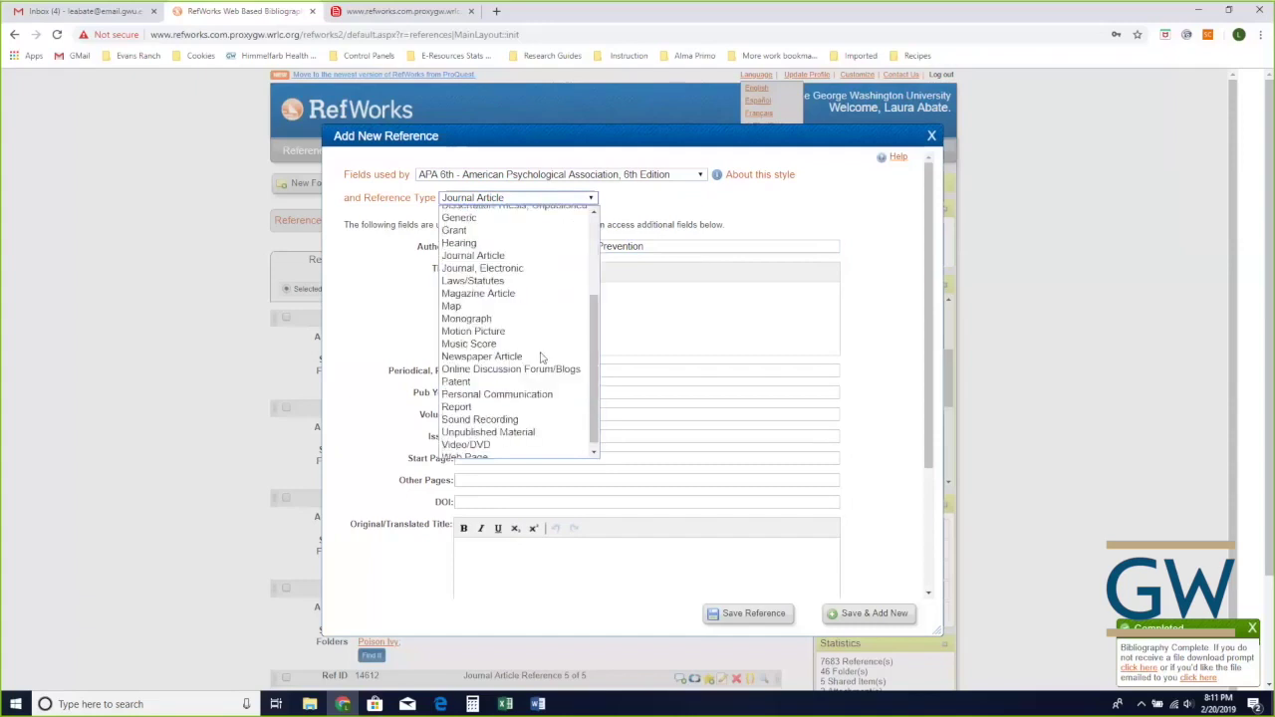
left_click(514, 454)
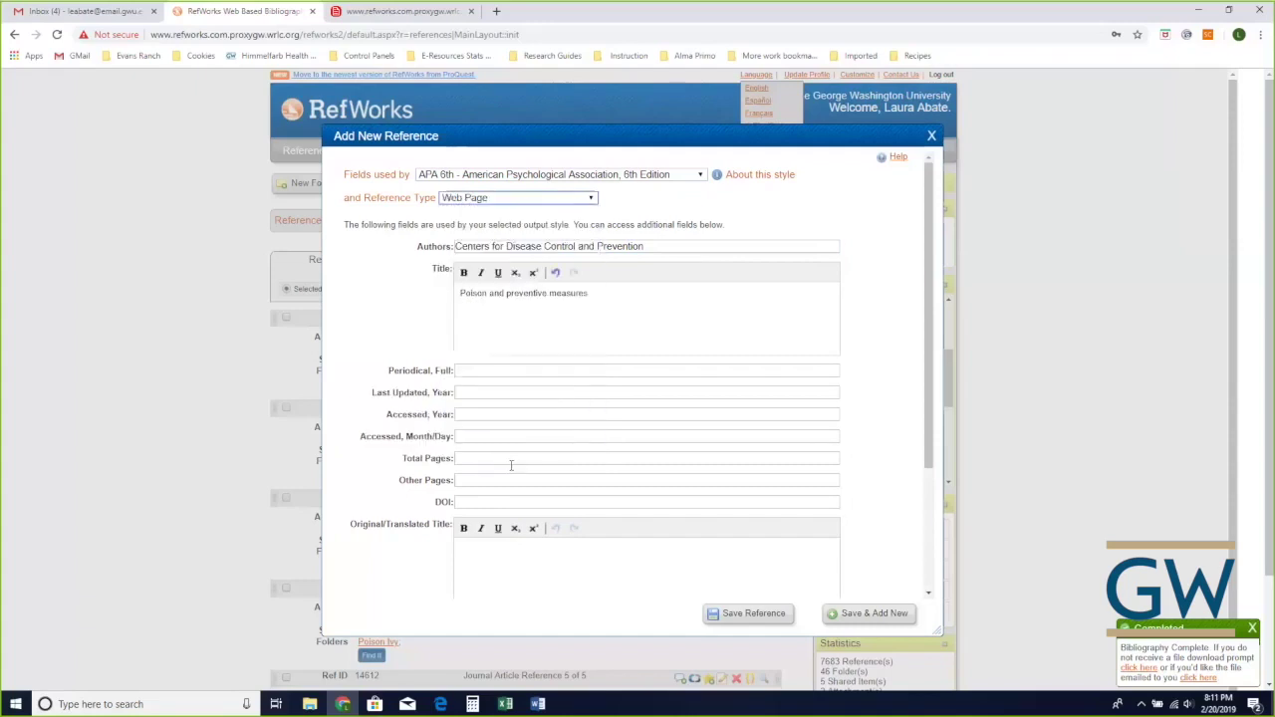
left_click(510, 202)
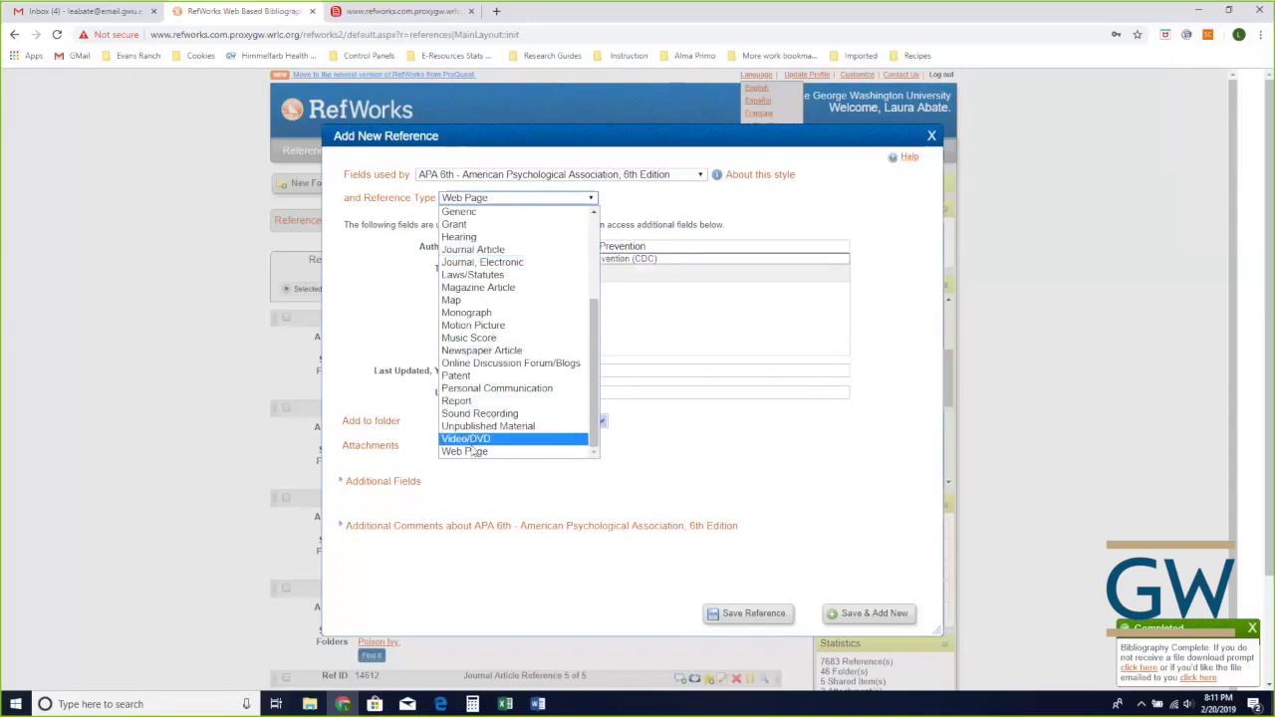
left_click(503, 454)
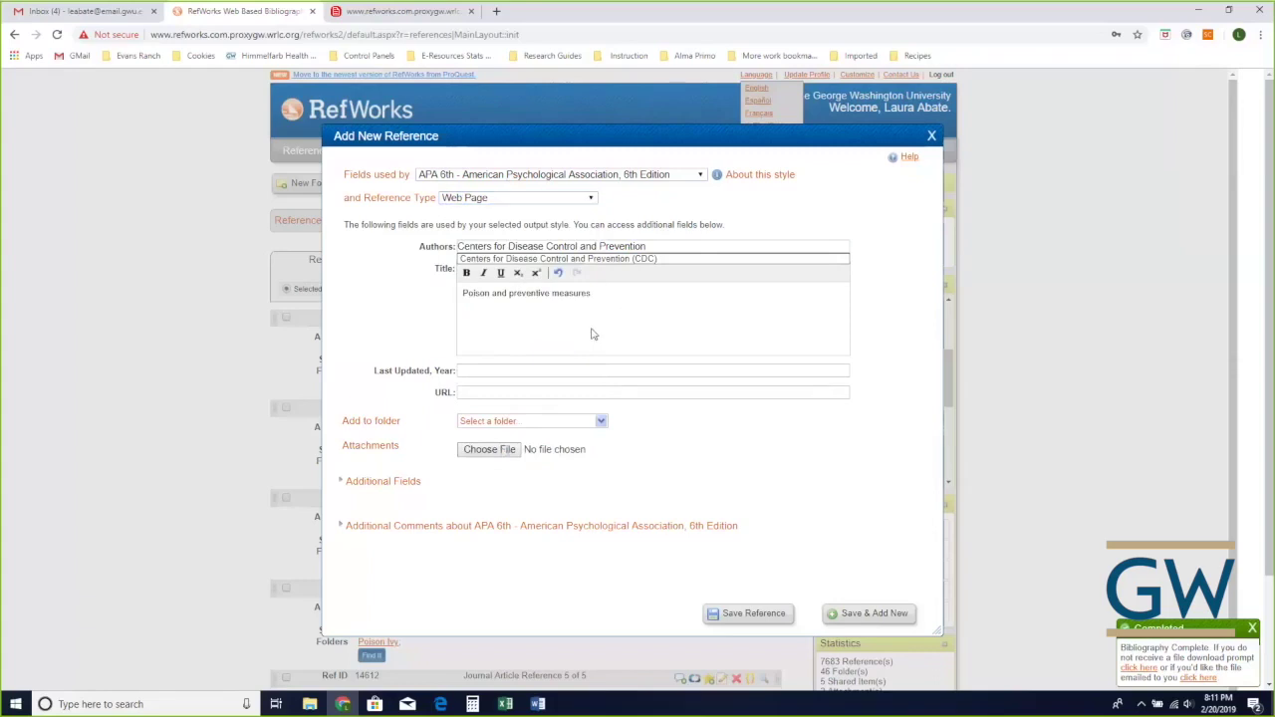
left_click(548, 373)
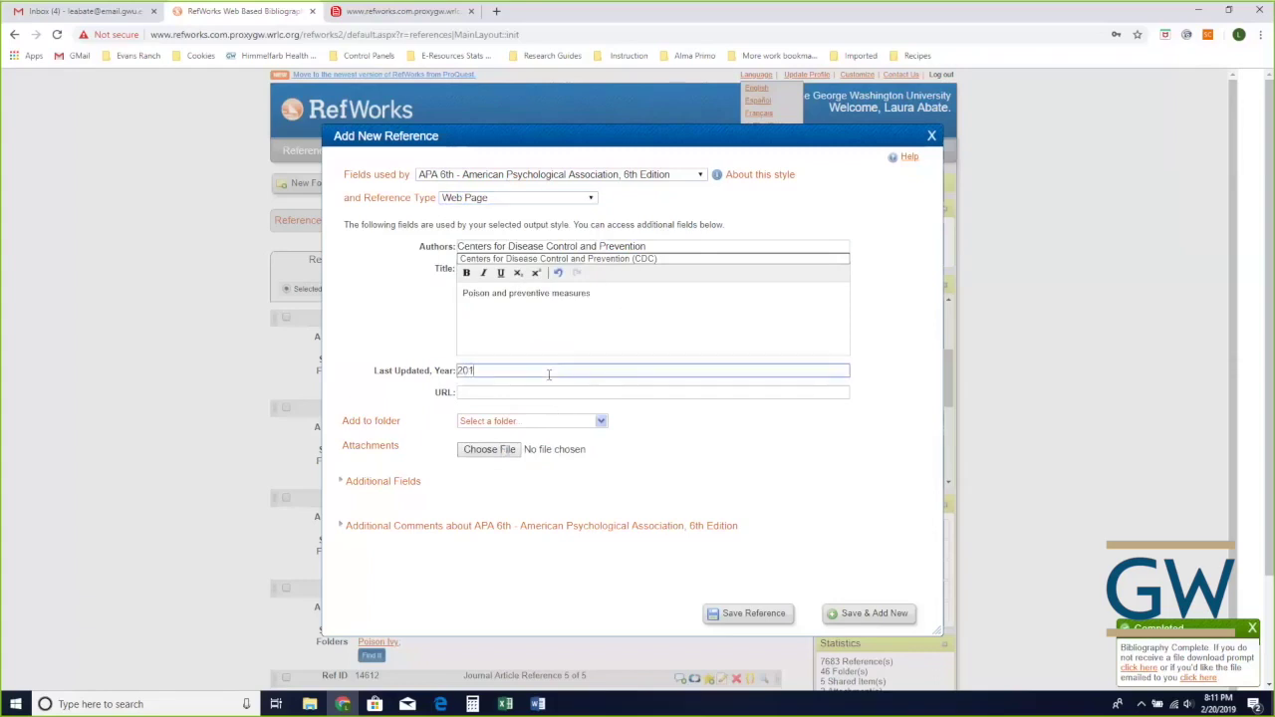
key("Tab")
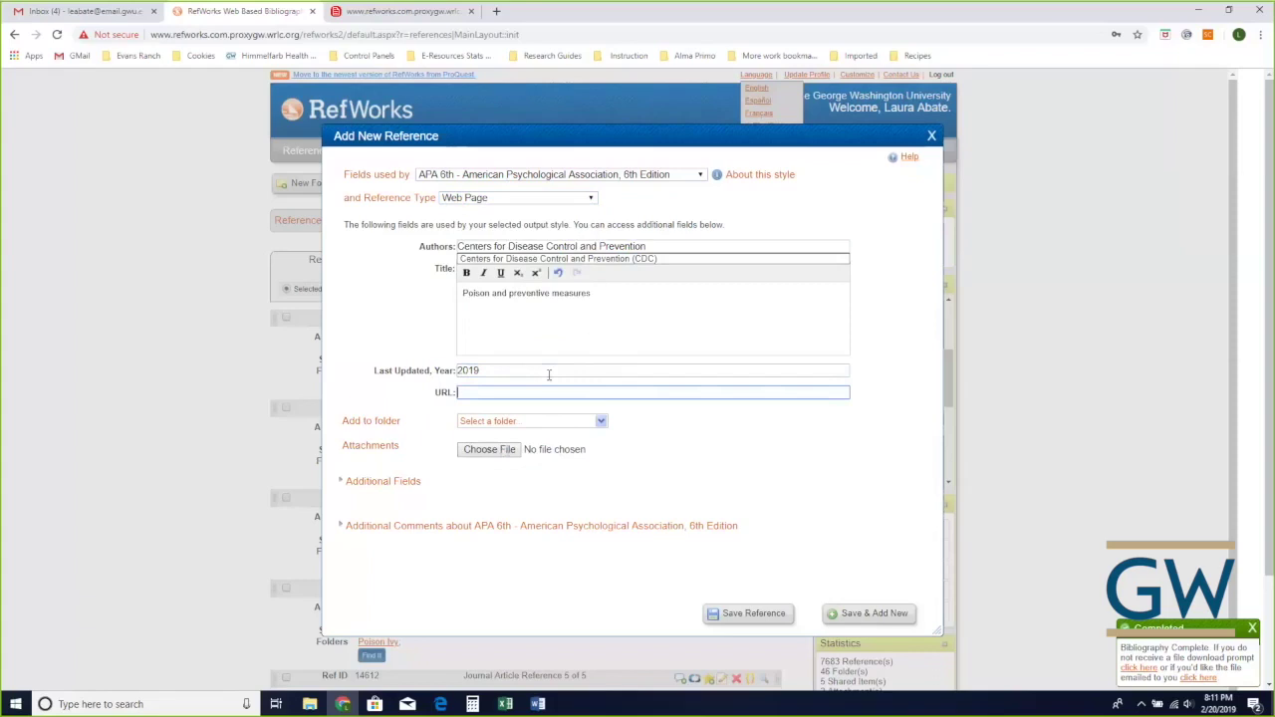
type("http://www.cdc.gov/poisonivy.html")
File it in the Poison Ivy folder, save it accepting the author-name warning, and close the form.
left_click(538, 427)
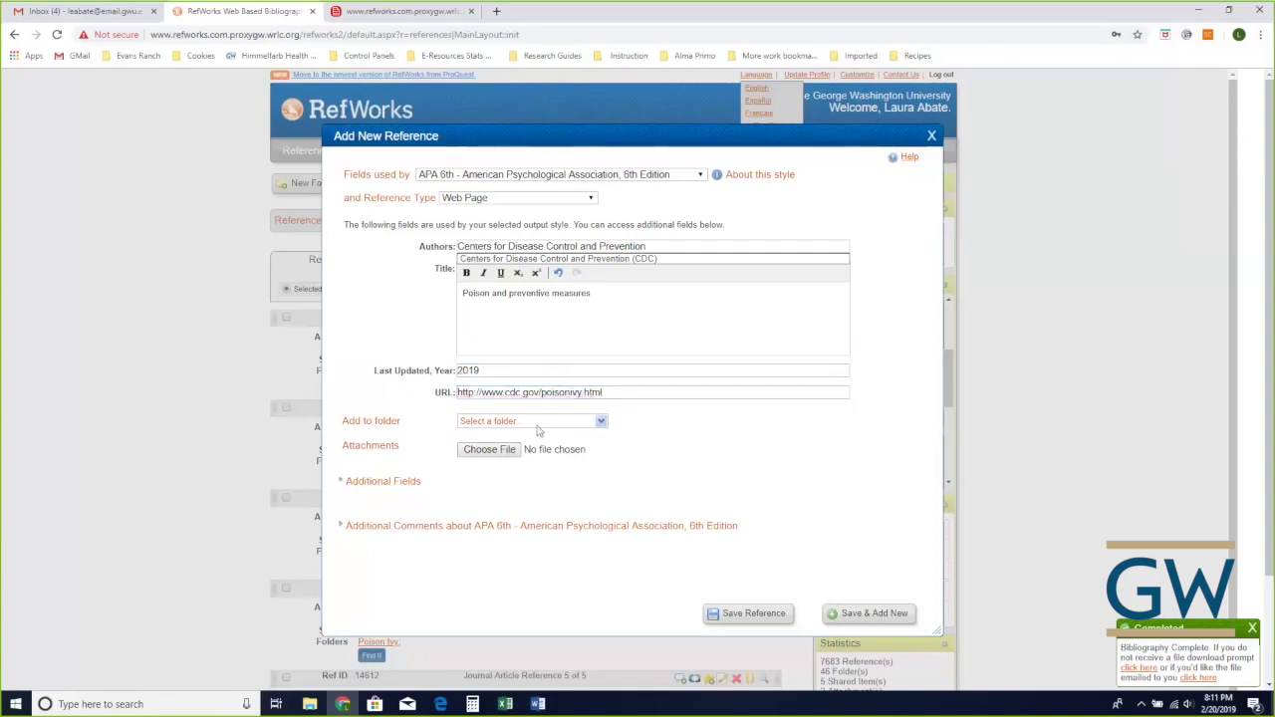
scroll(538, 464, "down", 3)
scroll(536, 478, "down", 4)
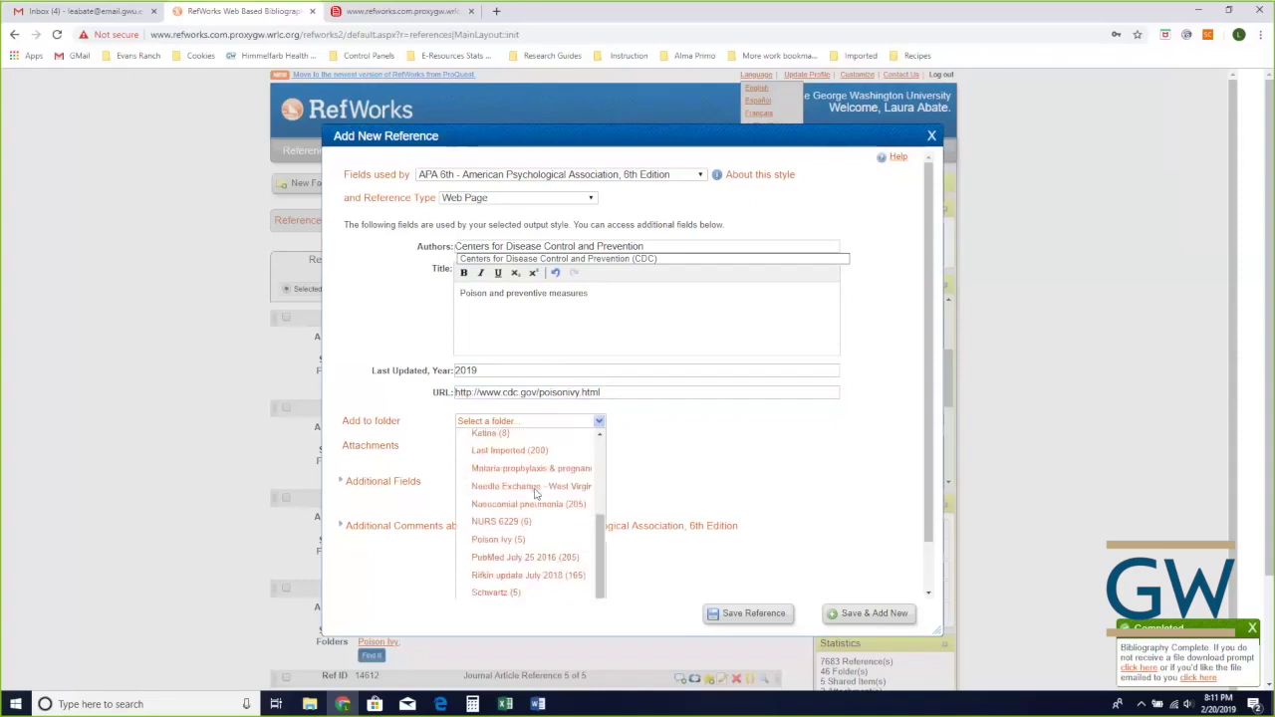
left_click(490, 476)
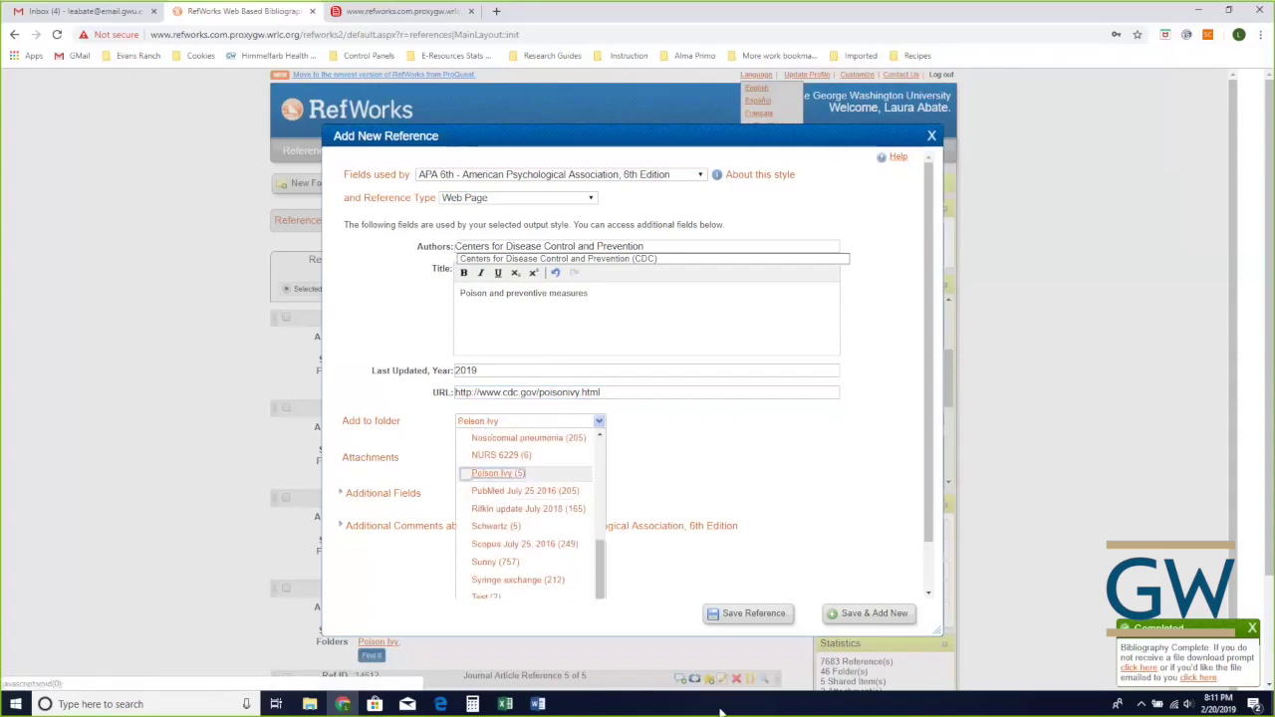
left_click(766, 614)
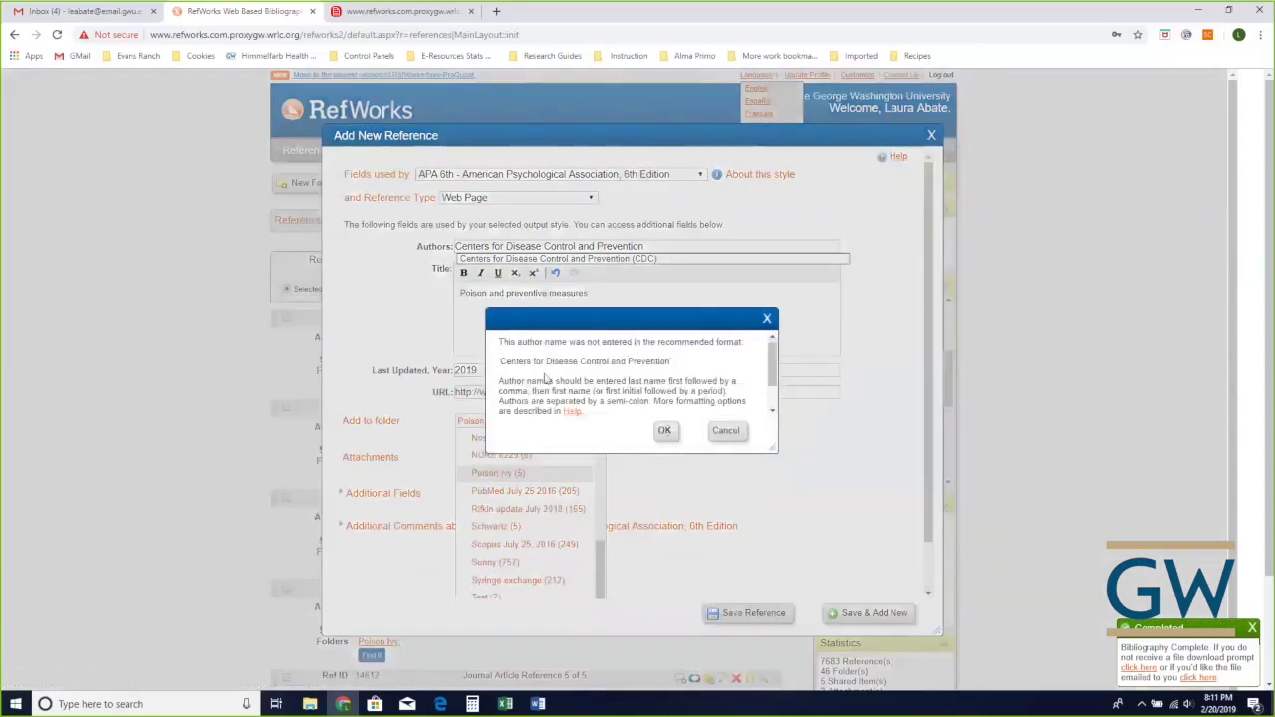
left_click_drag(504, 365, 673, 362)
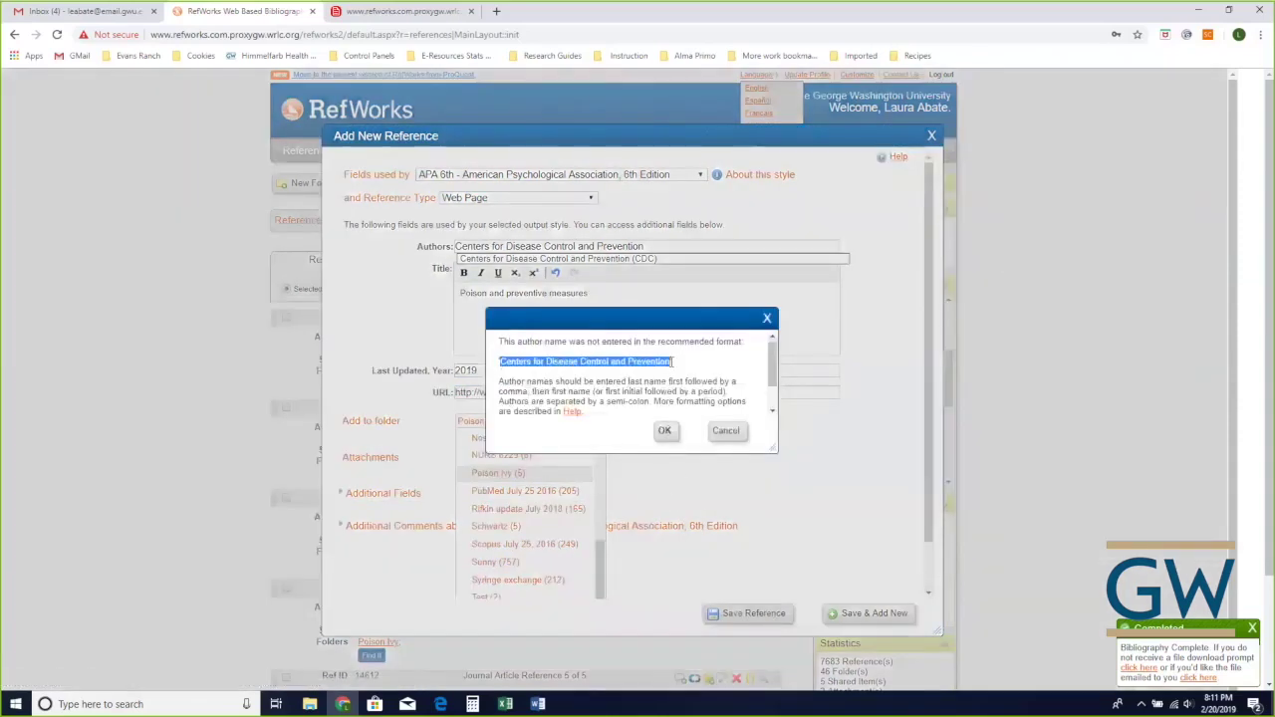
left_click(665, 433)
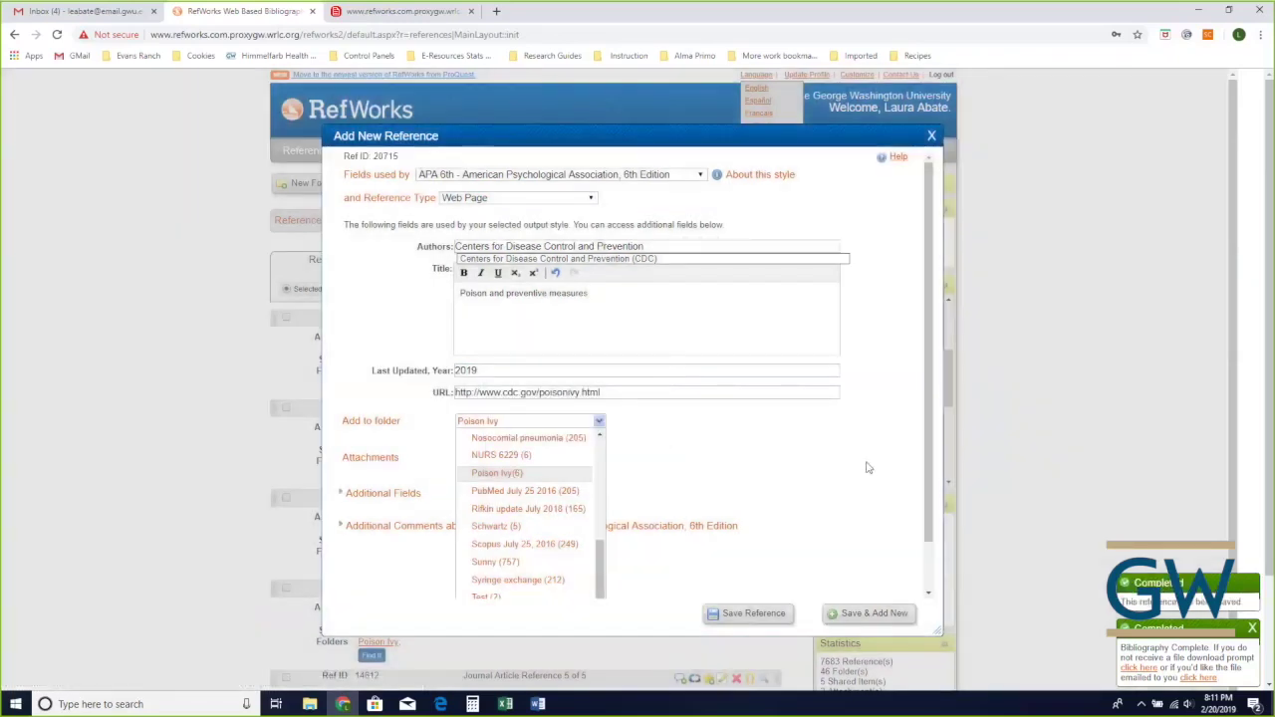
left_click(762, 617)
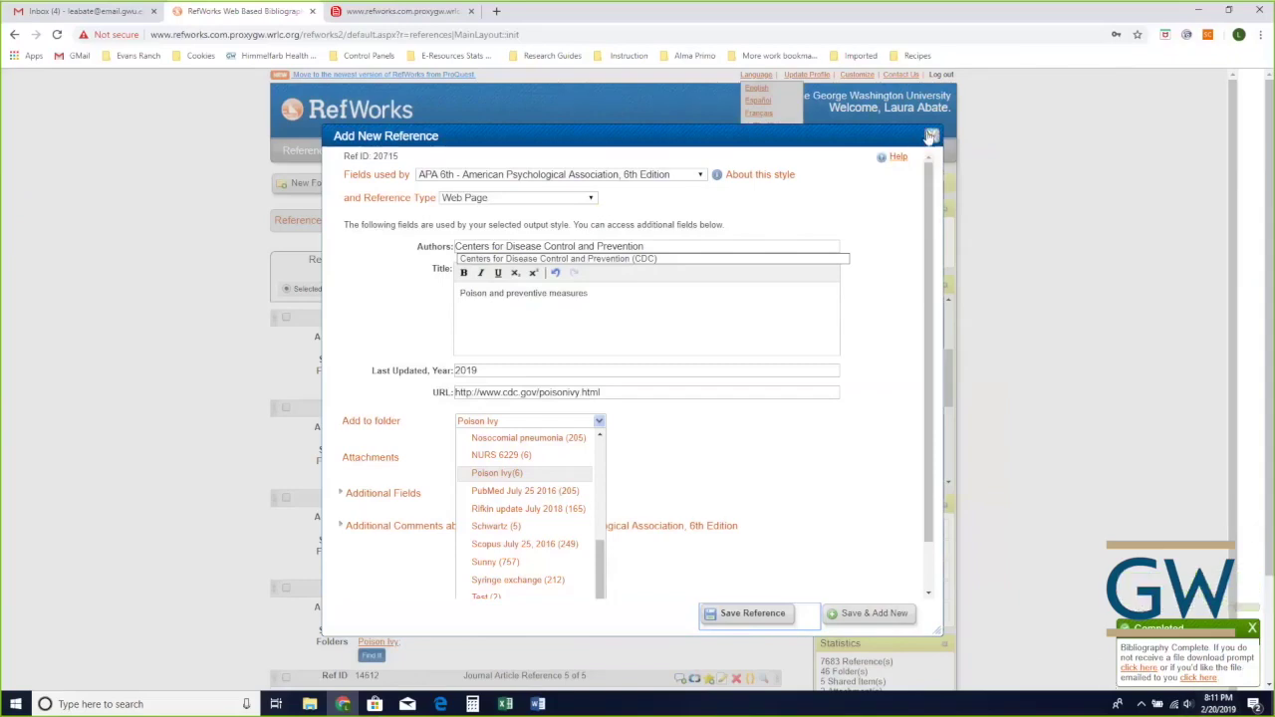
left_click(752, 613)
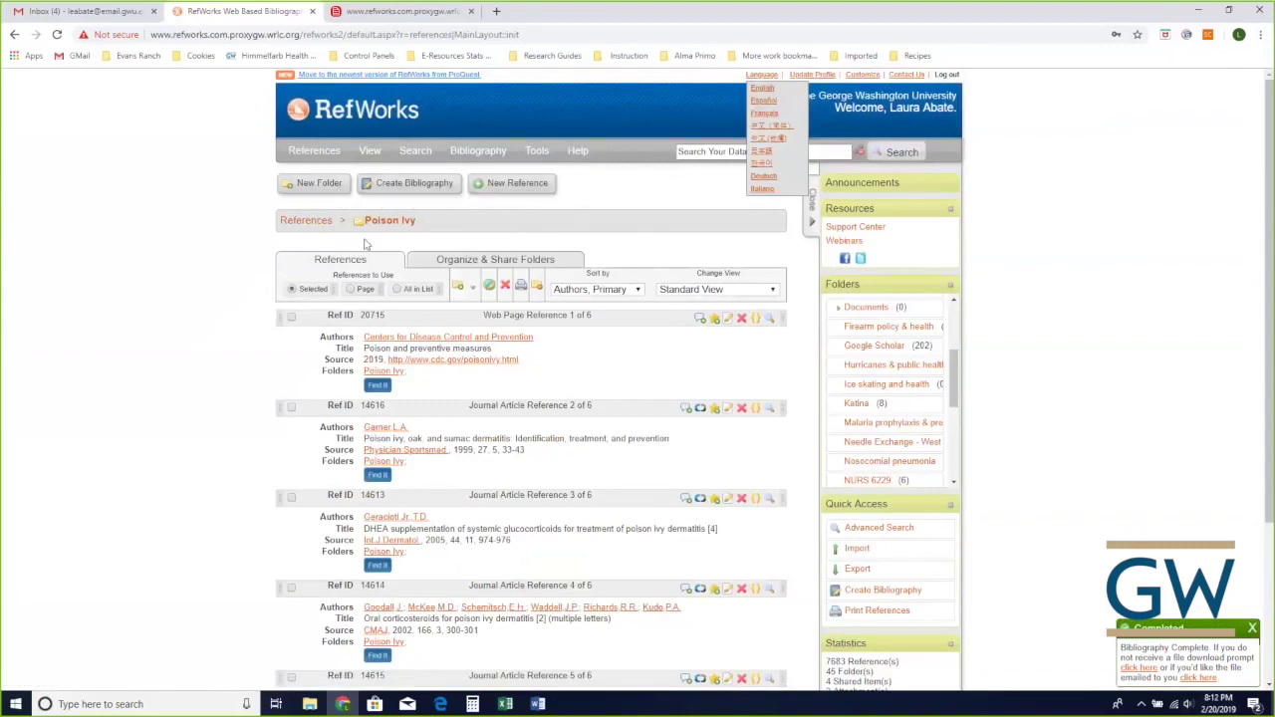
mouse_move(361, 152)
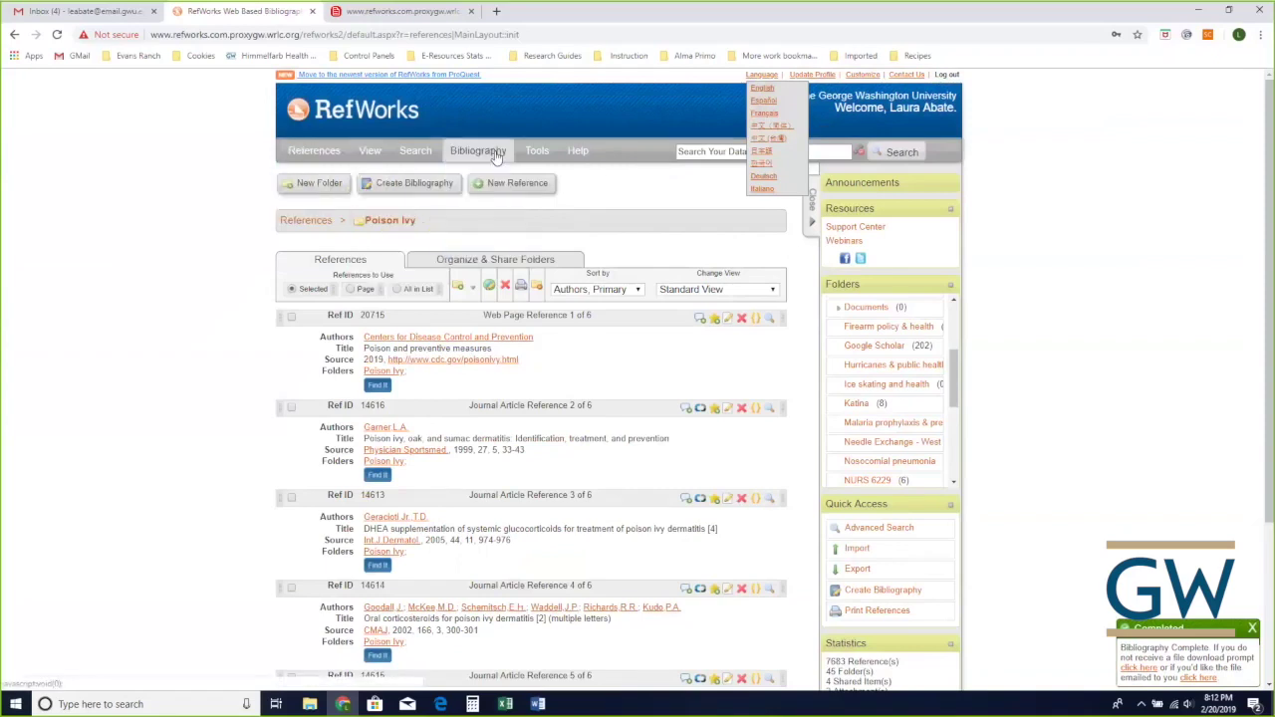
mouse_move(311, 148)
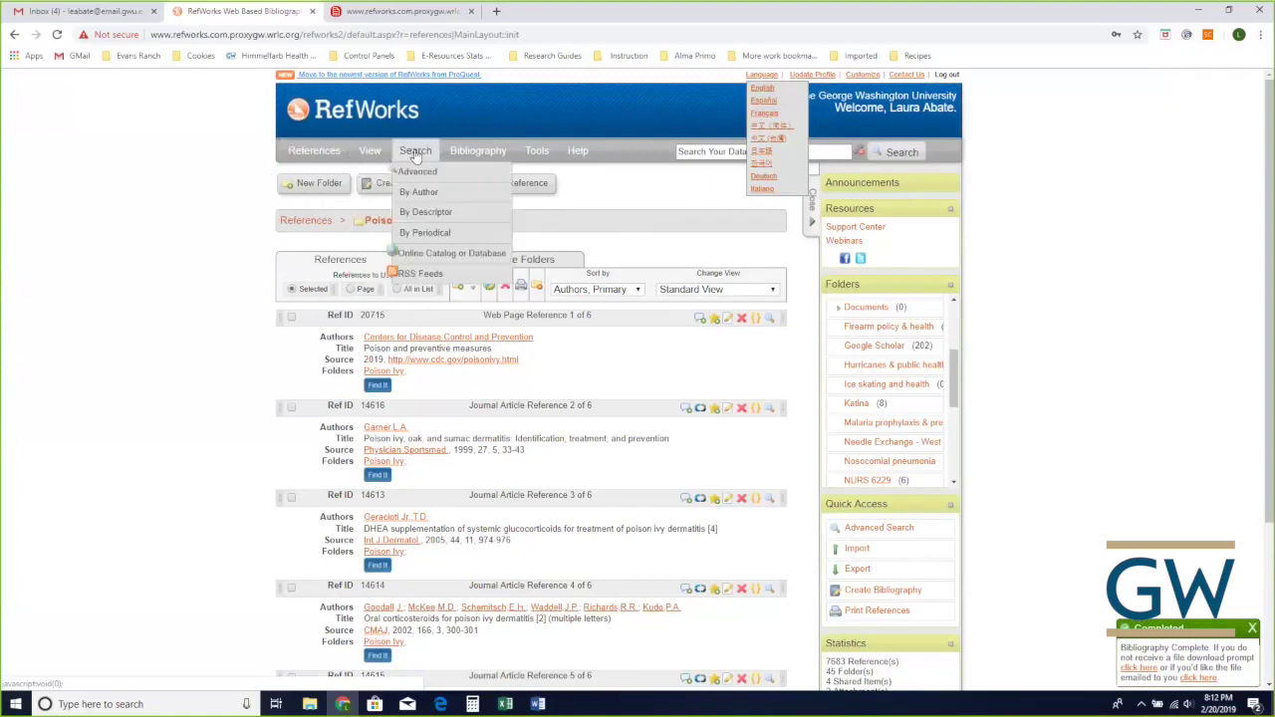
mouse_move(412, 164)
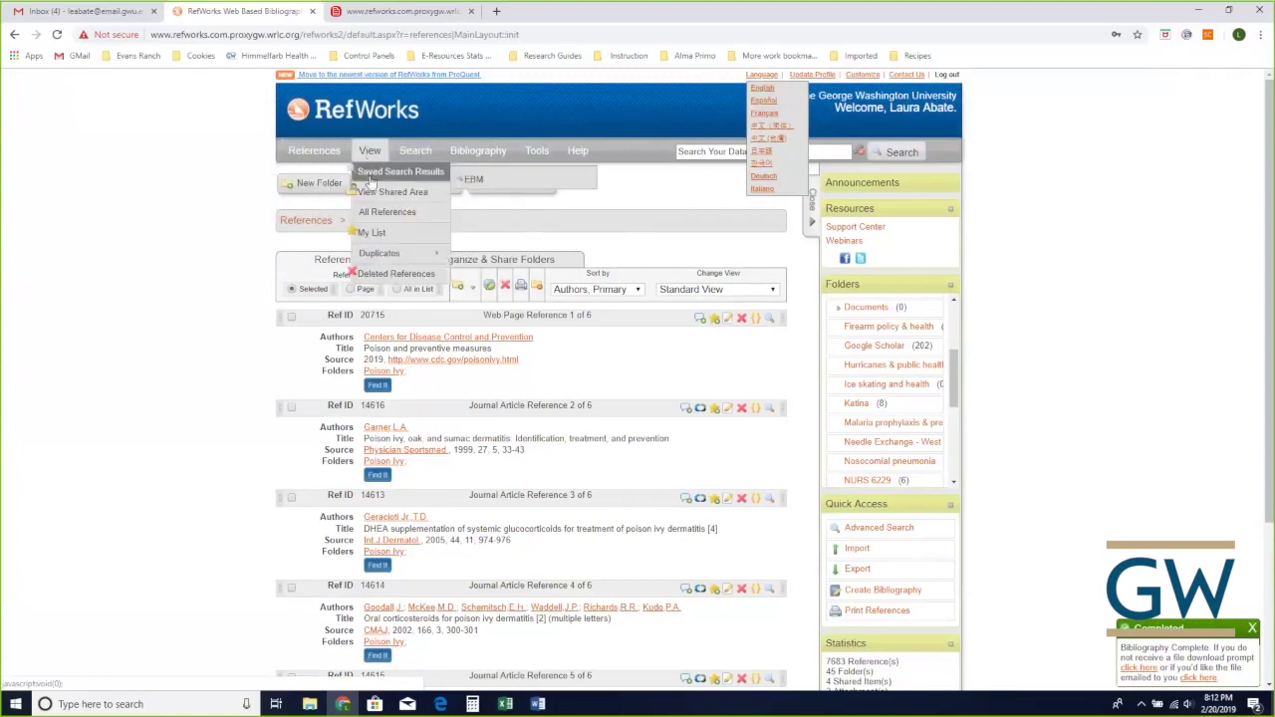
mouse_move(418, 151)
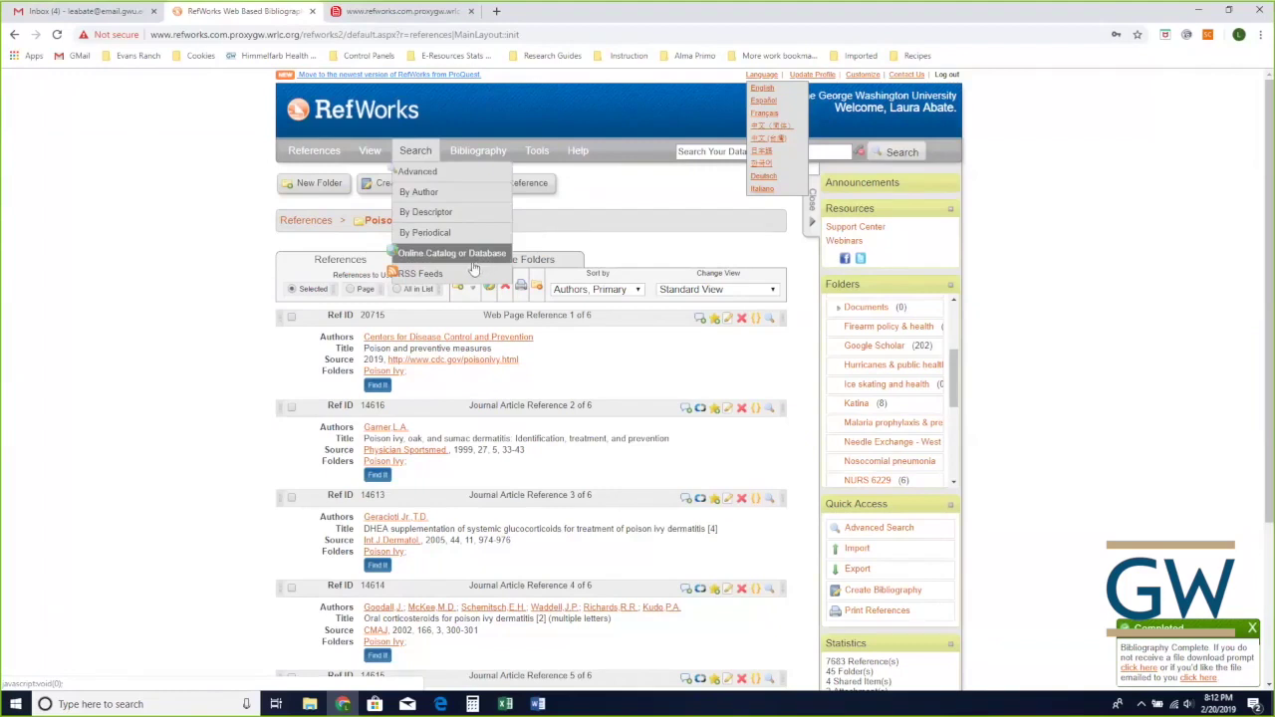
mouse_move(470, 154)
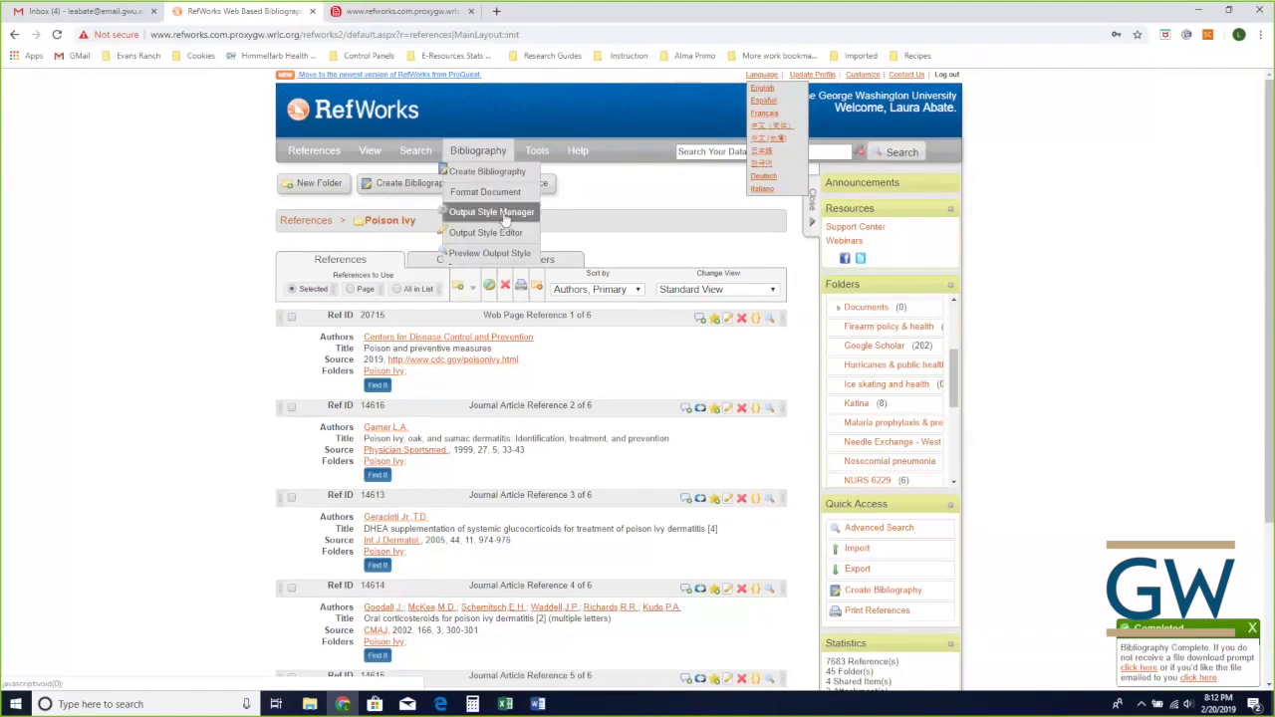
Open the Output Style Manager and browse favorites such as BMC Genetics and BMC Medical Education.
left_click(504, 215)
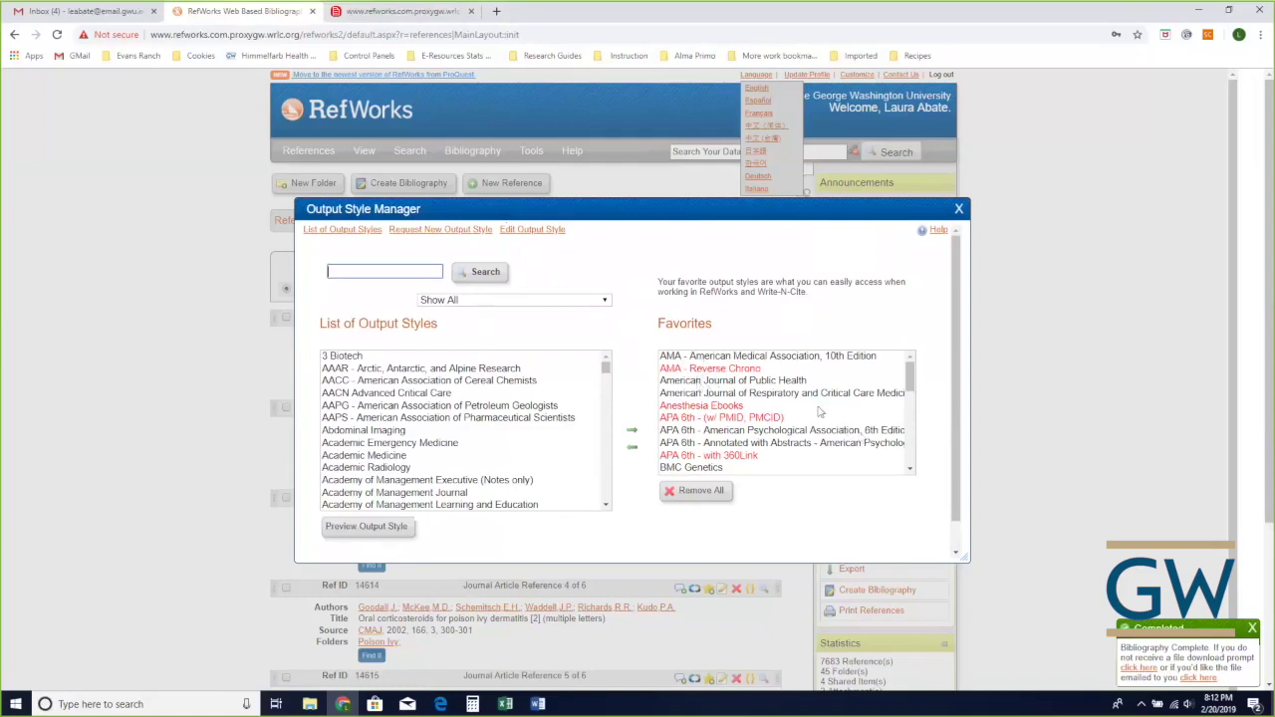
left_click(909, 379)
left_click_drag(910, 379, 913, 398)
left_click(680, 365)
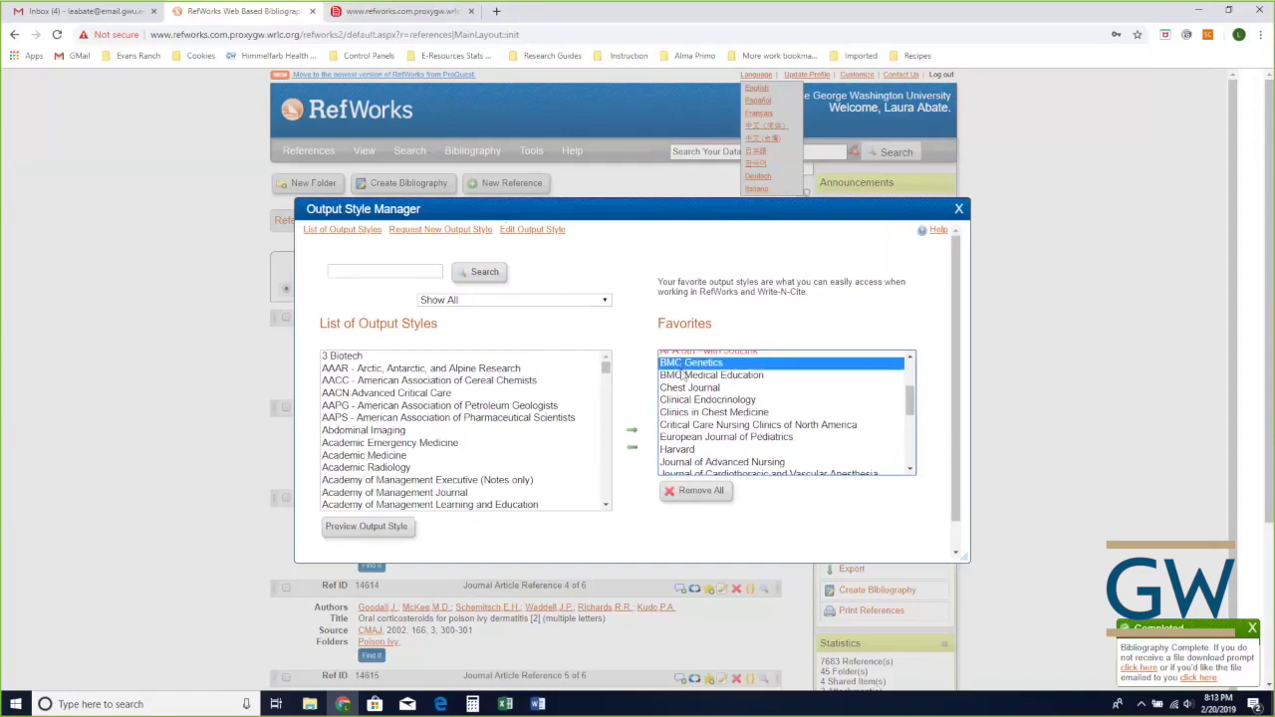
left_click(683, 376)
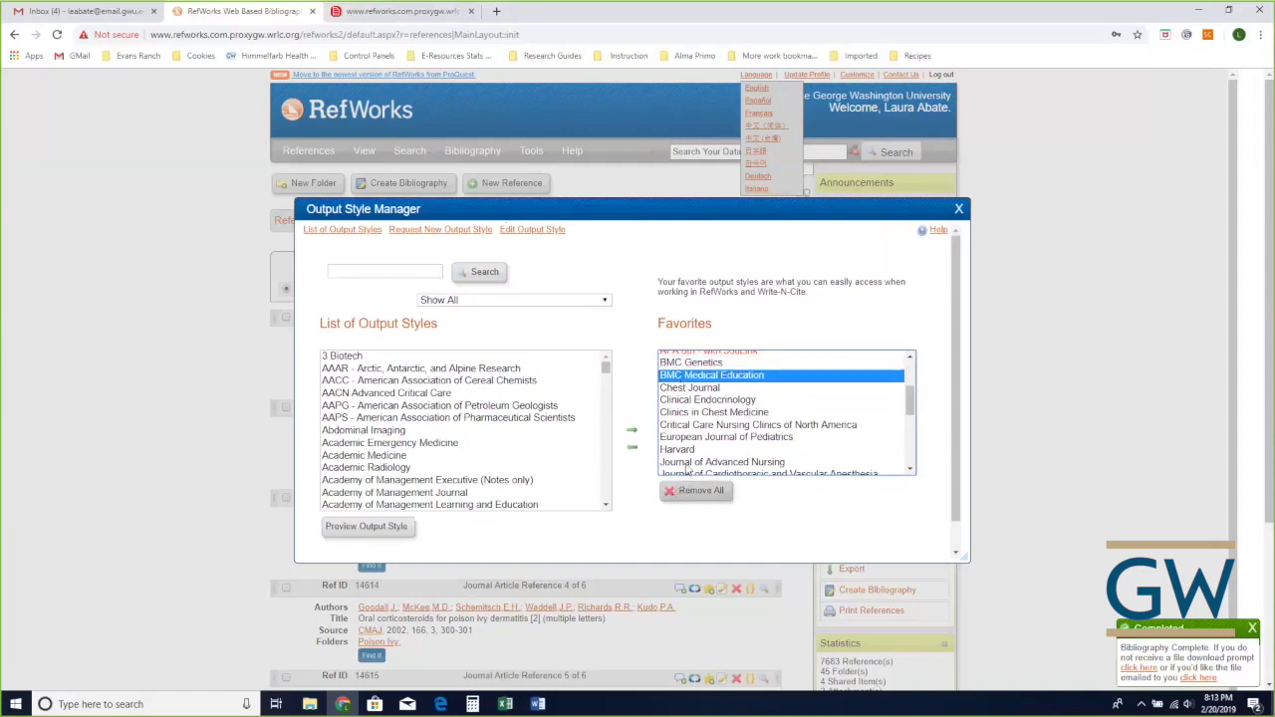
left_click(693, 427)
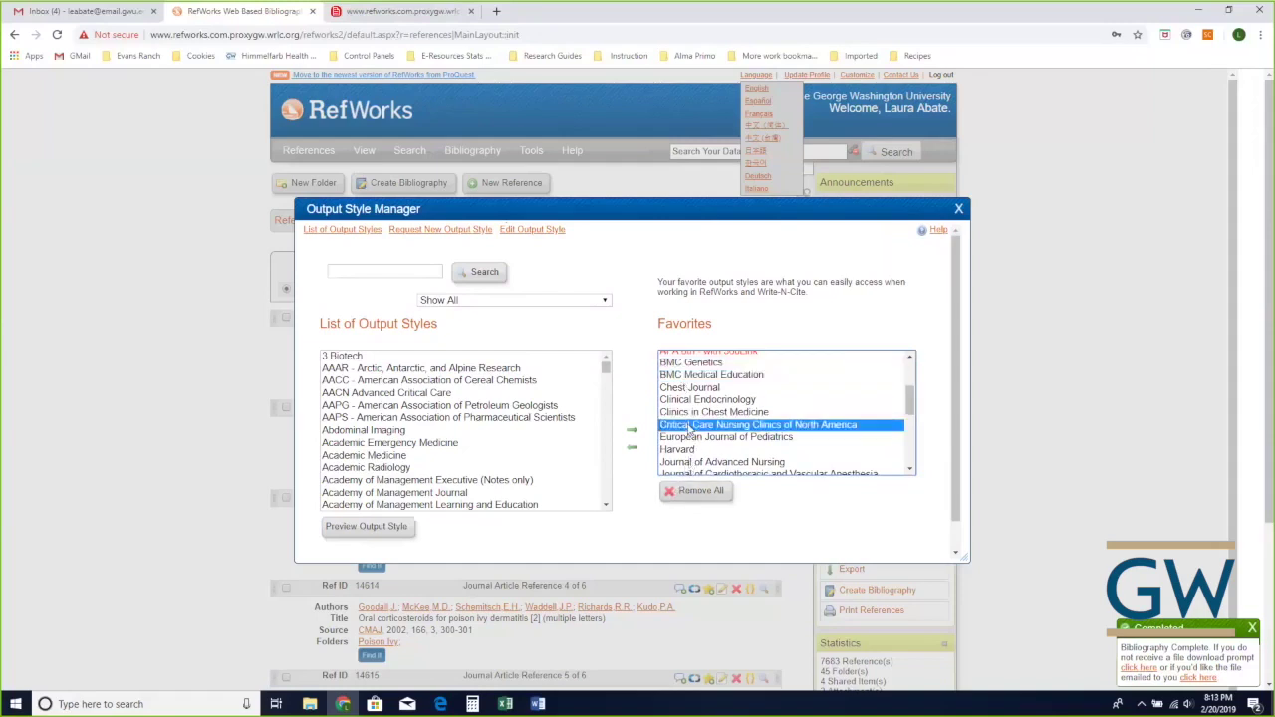
scroll(715, 448, "down", 2)
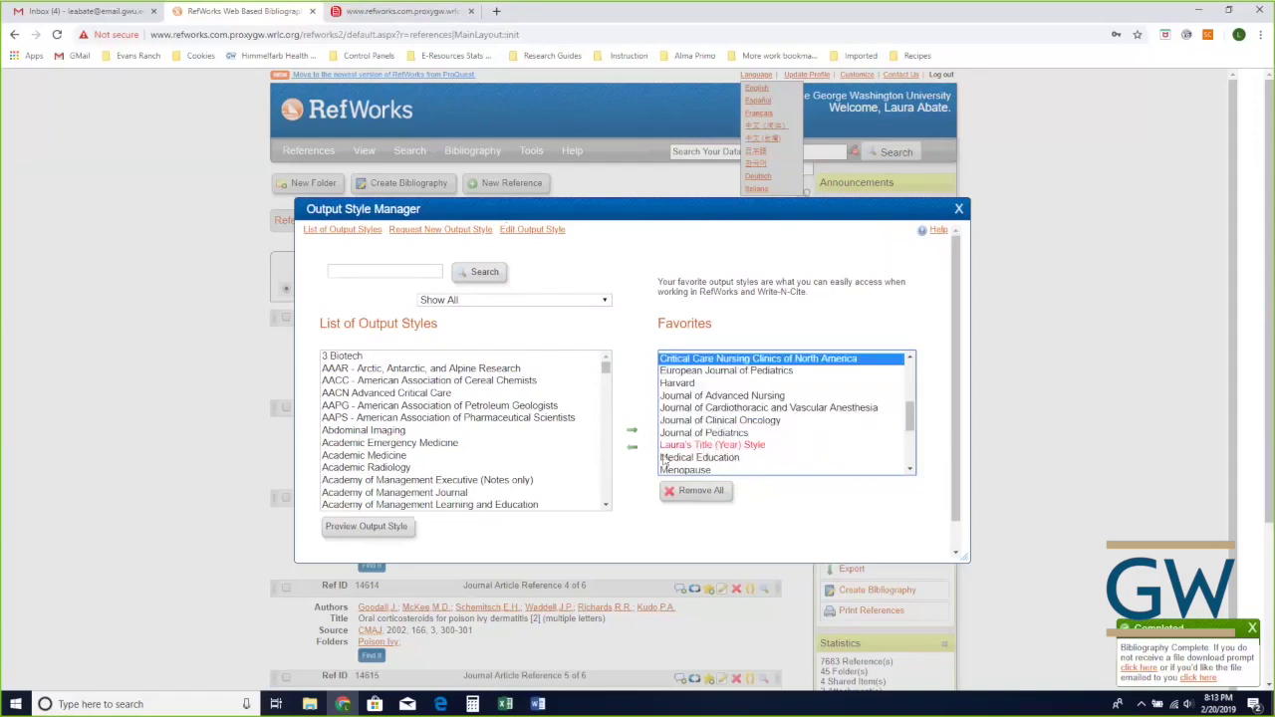
Find Academic Medicine among all output styles and add it to the favorites.
left_click(389, 271)
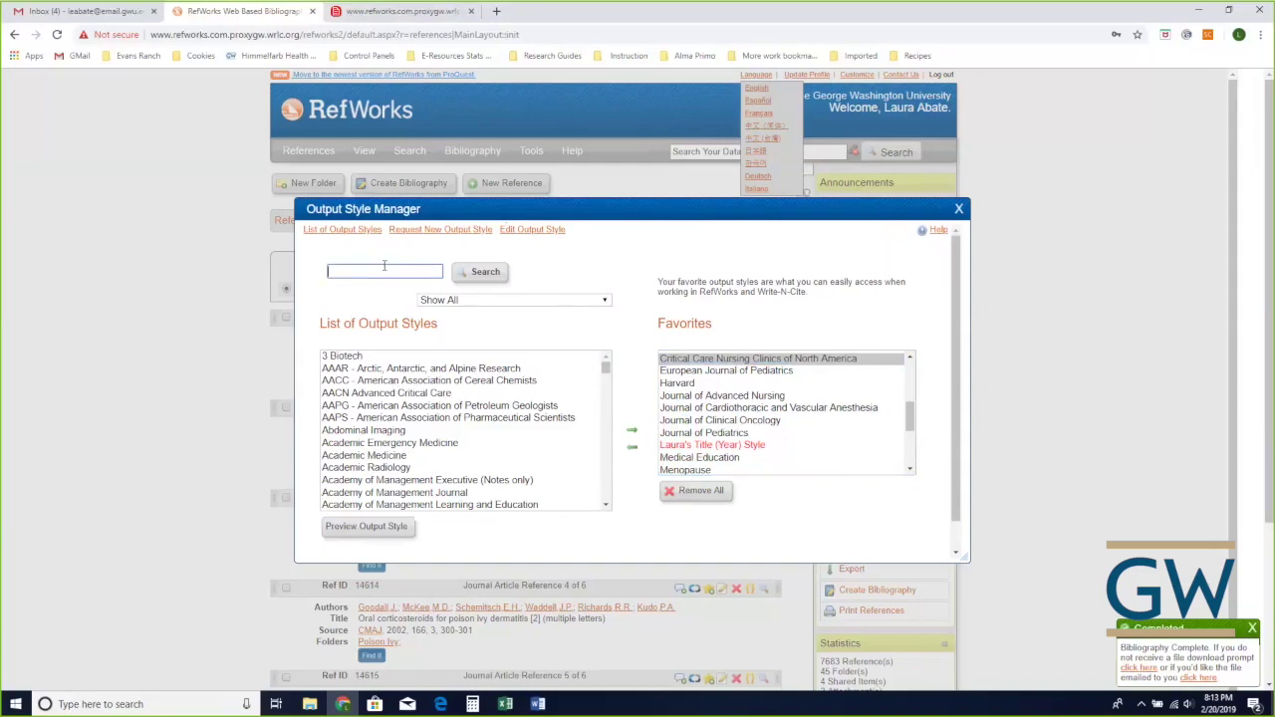
left_click(389, 457)
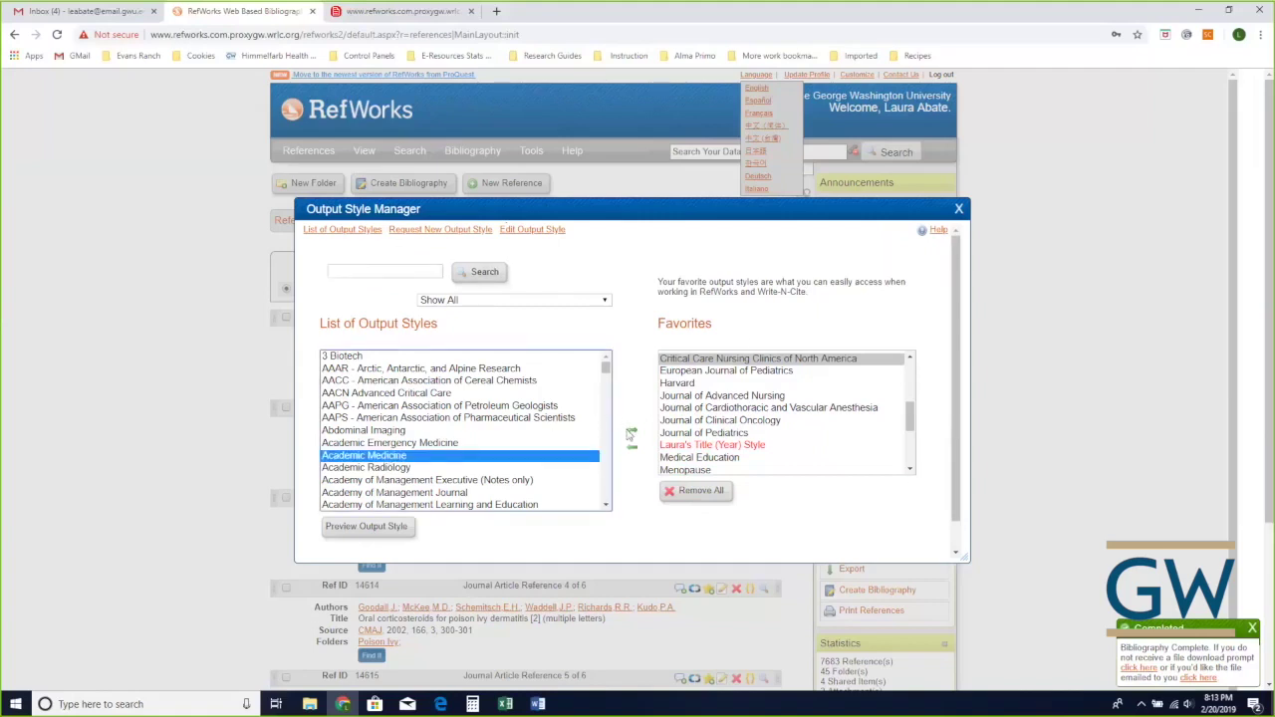
left_click(631, 432)
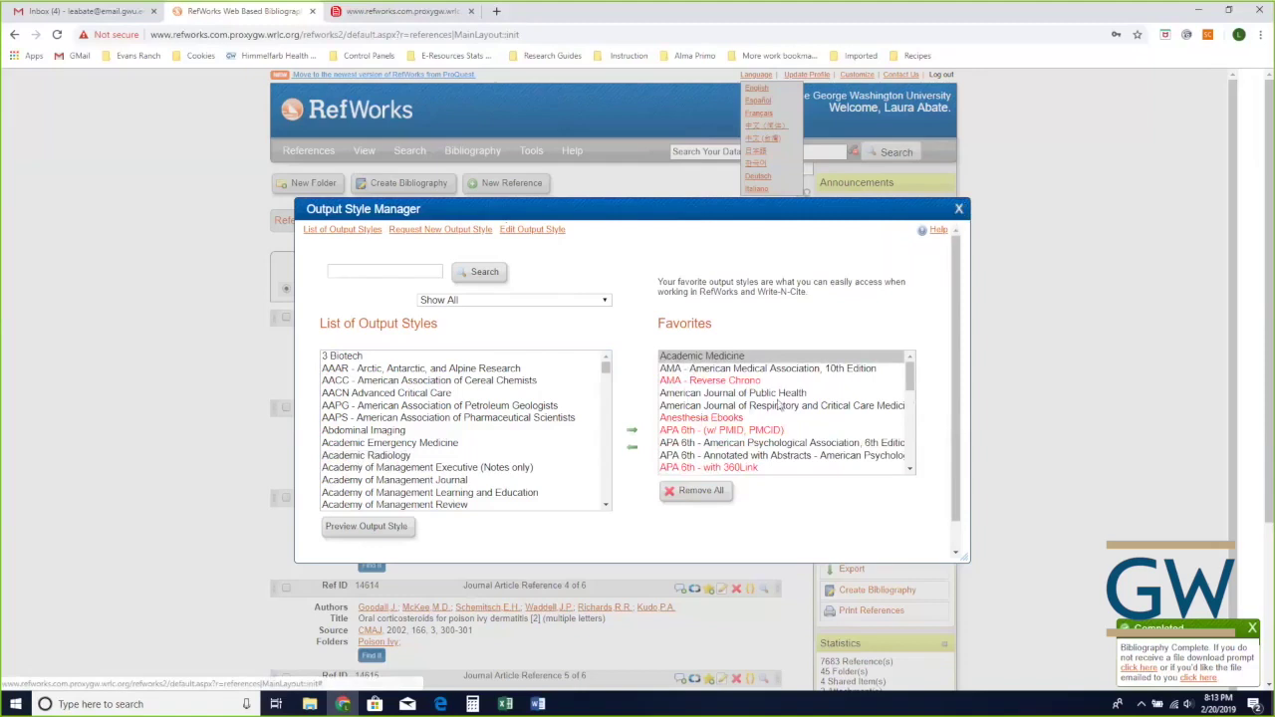
Review the AMA - Reverse Chrono and APA 6th favorites, then close the manager.
left_click(737, 382)
left_click(723, 429)
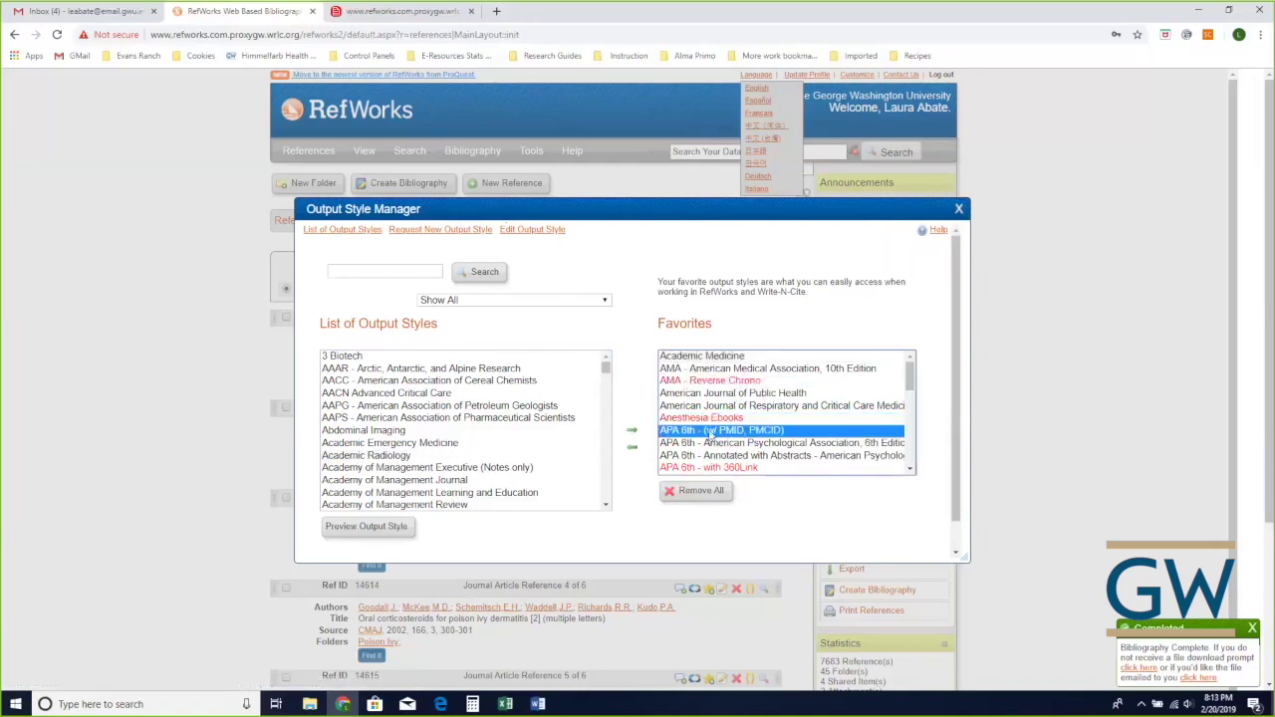
scroll(709, 434, "down", 2)
left_click(696, 402)
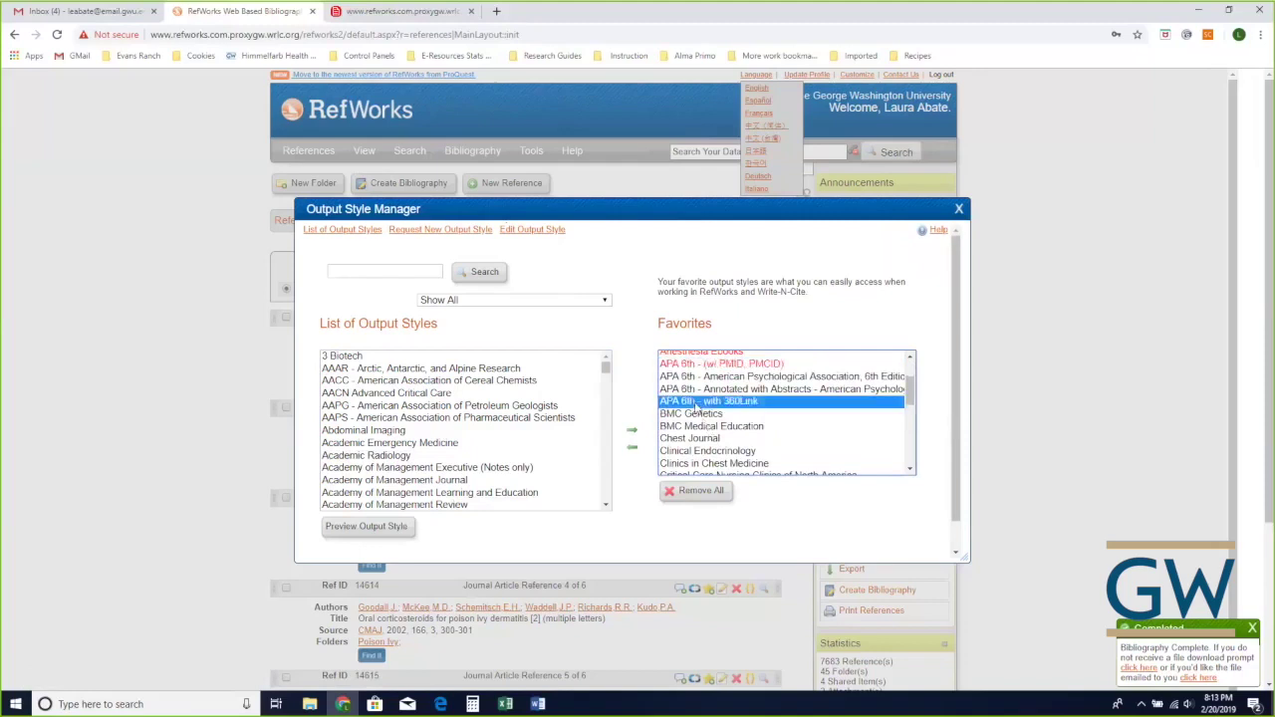
scroll(696, 407, "up", 2)
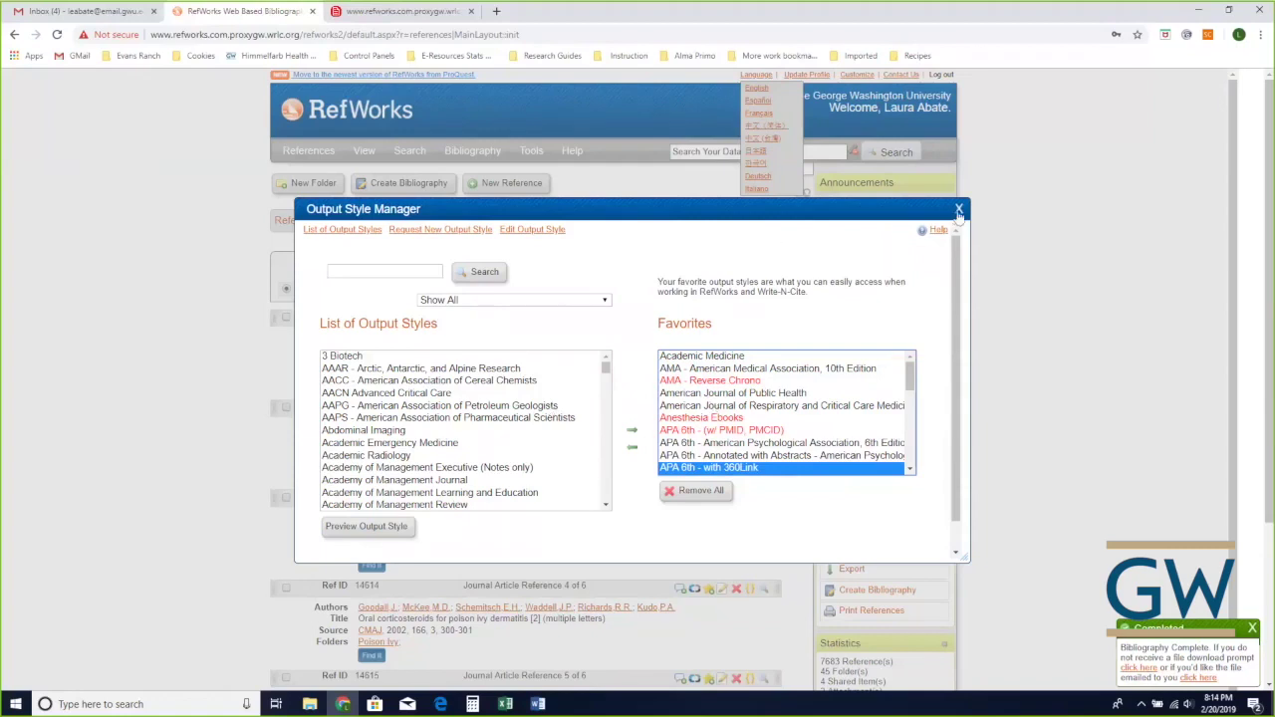
left_click(958, 211)
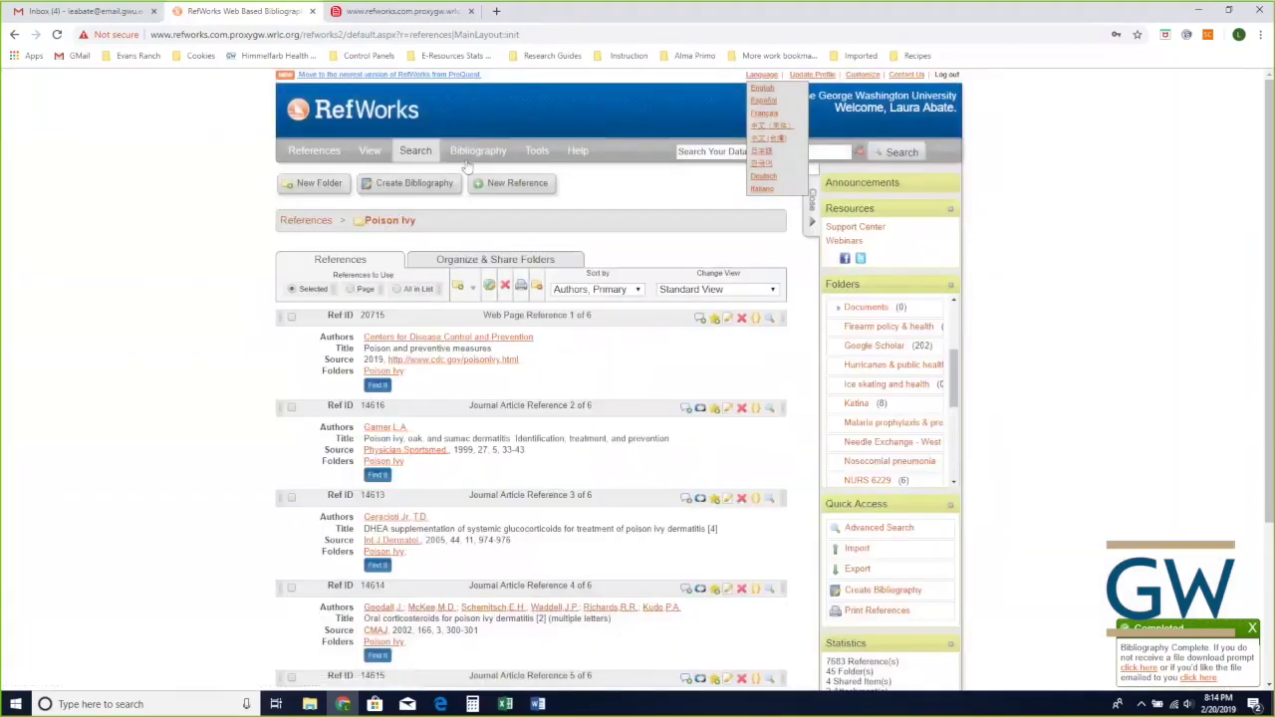
Open Write-N-Cite from the Tools menu to show the 4.5 download for 32-bit Word.
mouse_move(478, 150)
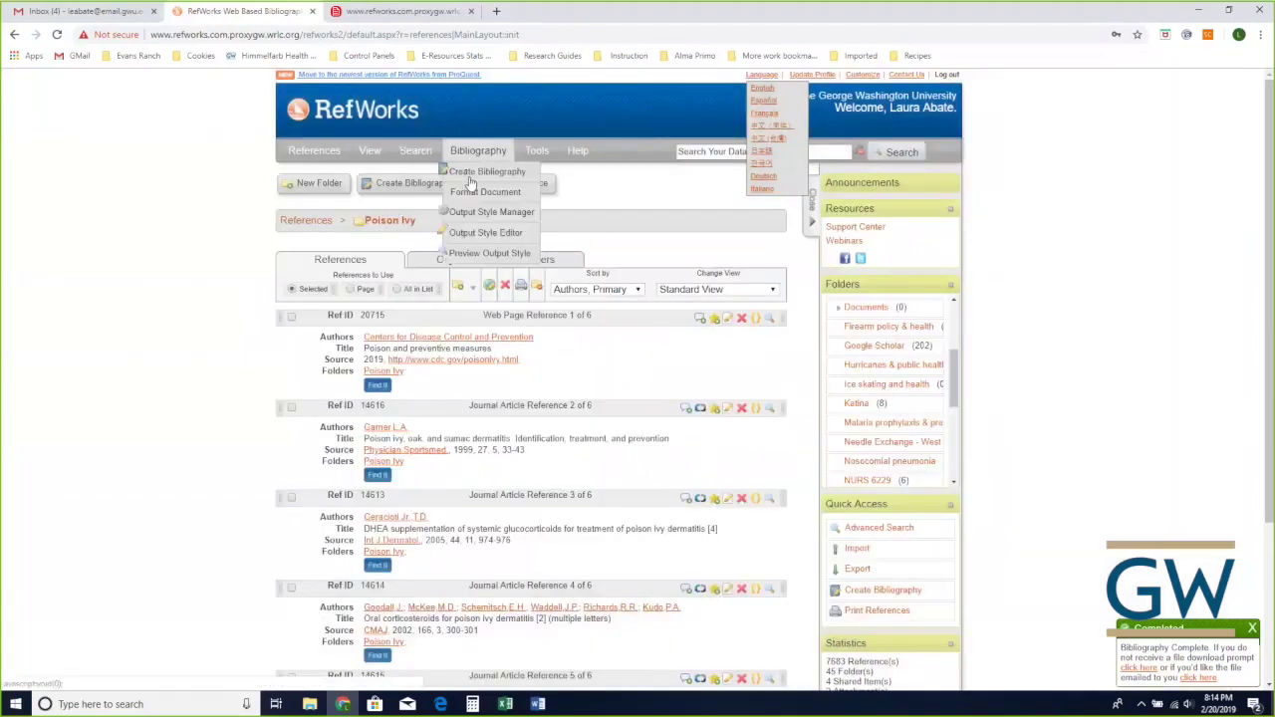
mouse_move(531, 157)
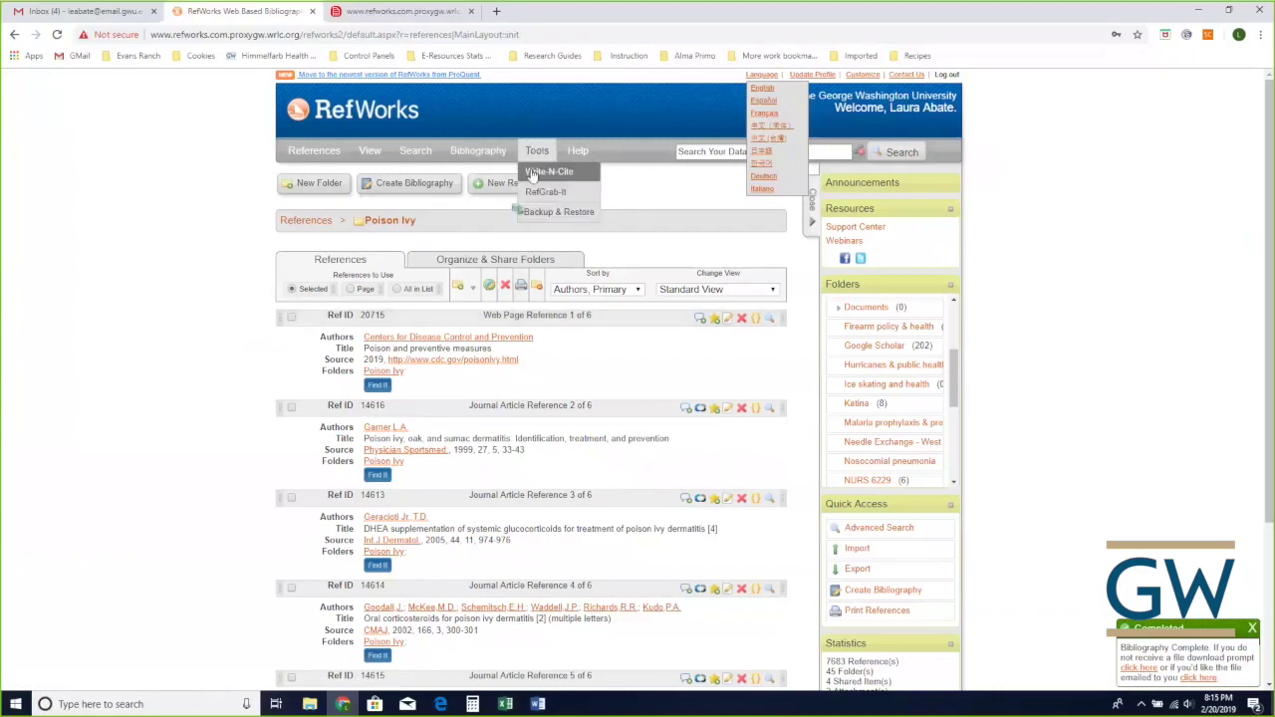
left_click(543, 171)
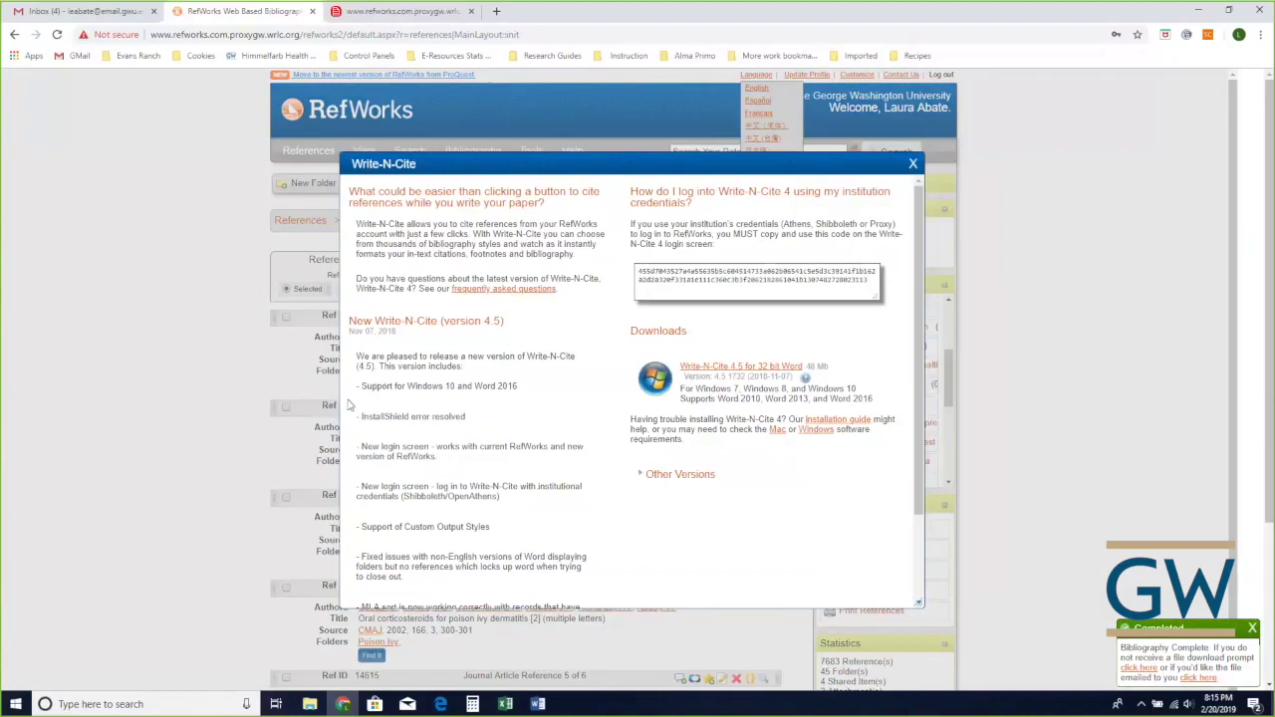
Expand Write-N-Cite's Other Versions, scroll through the downloads, and close the window.
left_click_drag(372, 386, 500, 397)
left_click(505, 403)
left_click(644, 476)
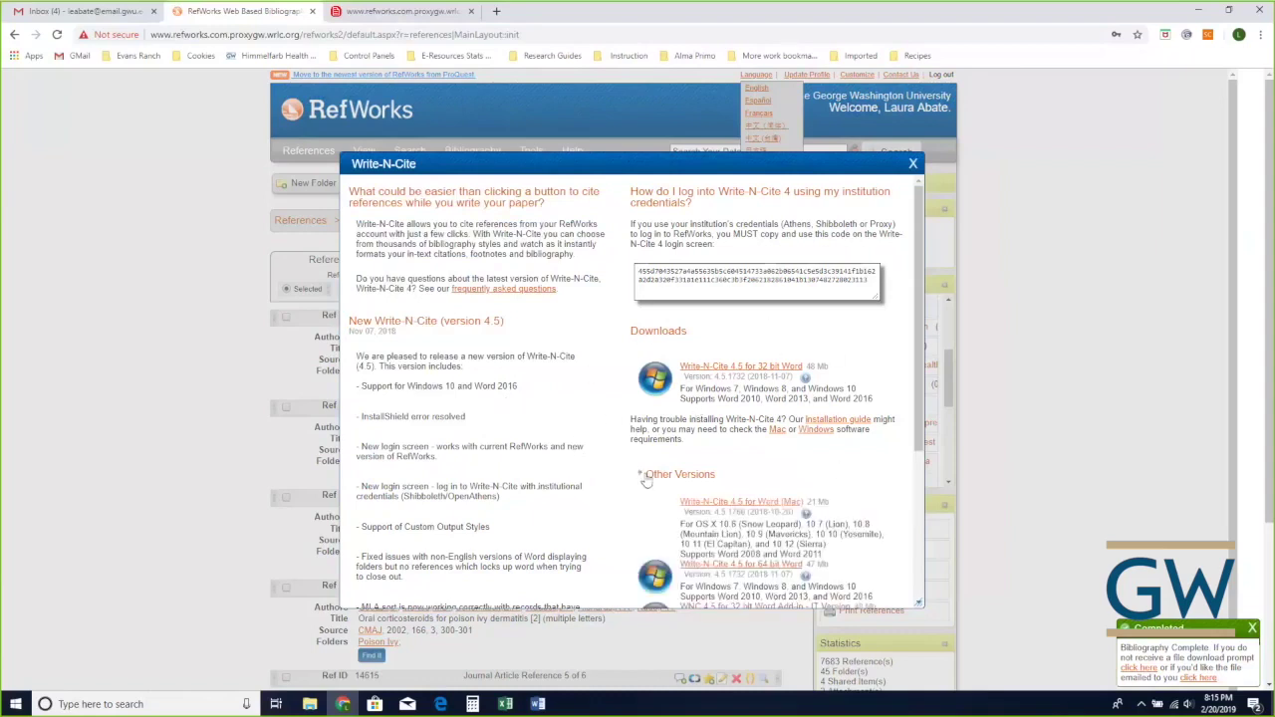
scroll(648, 481, "down", 6)
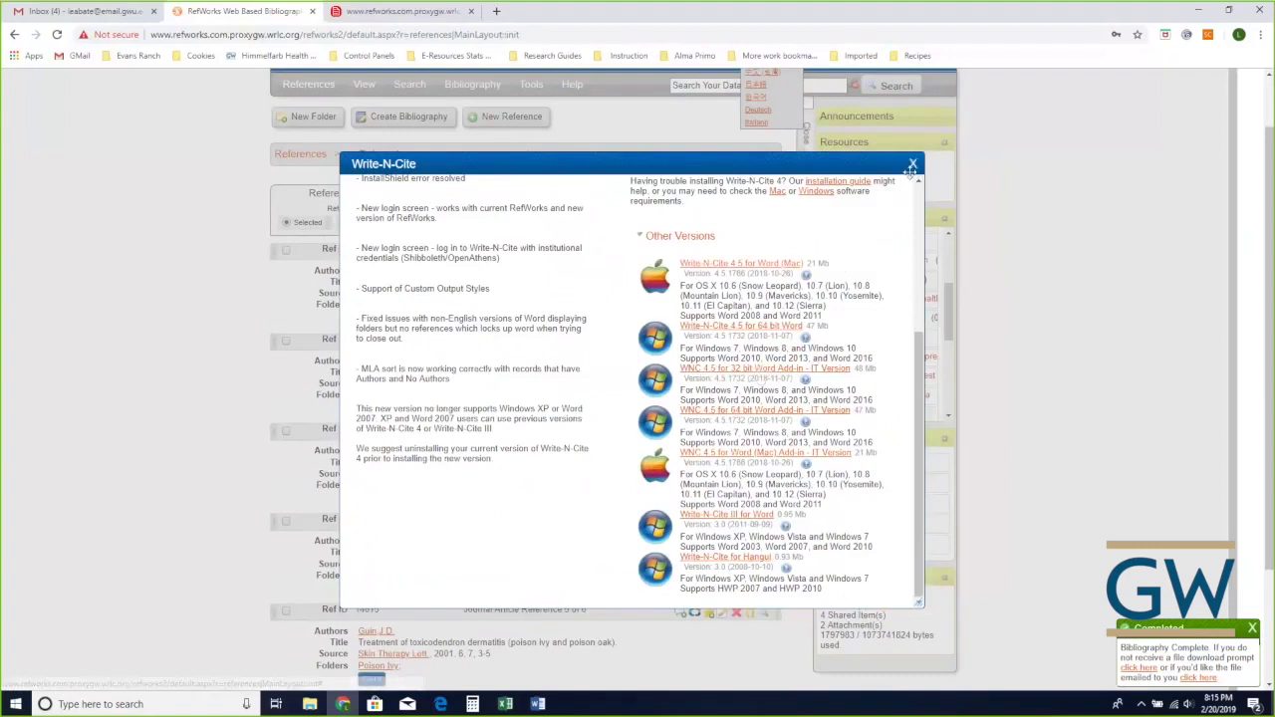
left_click(913, 165)
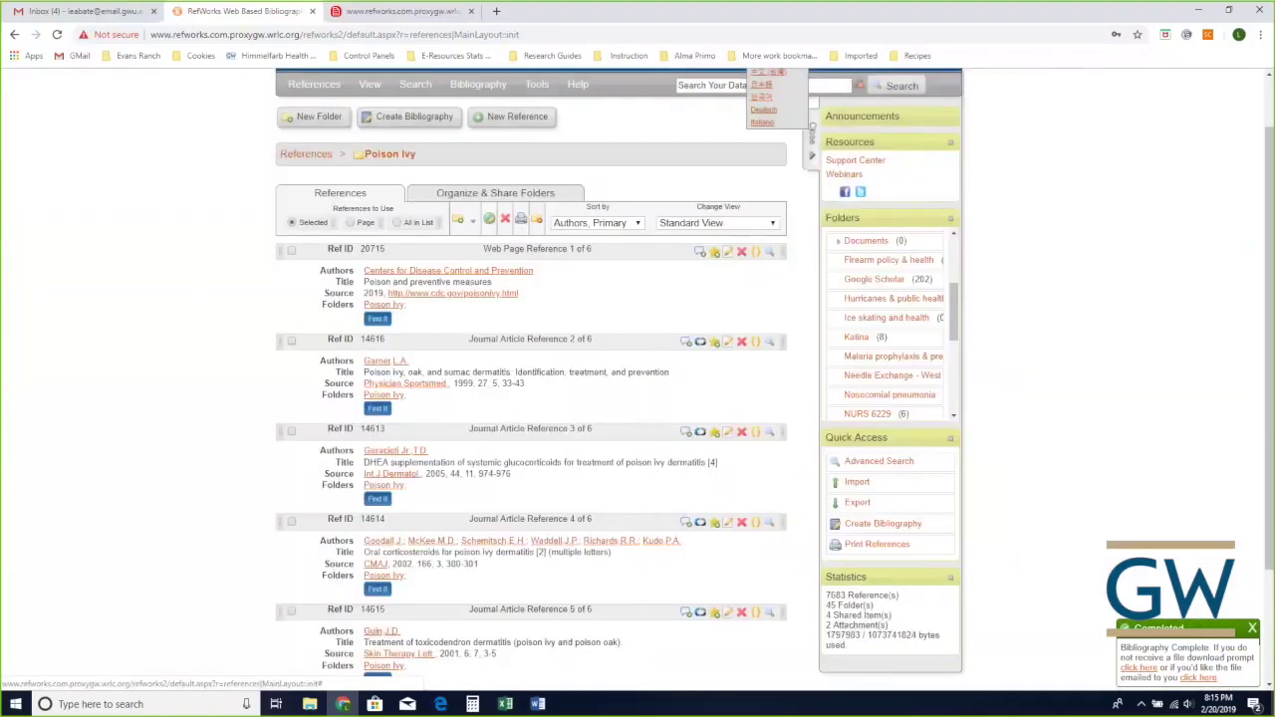
In Word, type 'Ice-skating is great exercise but can be a bit dangerous' and open RefWorks Insert Citation.
left_click(538, 704)
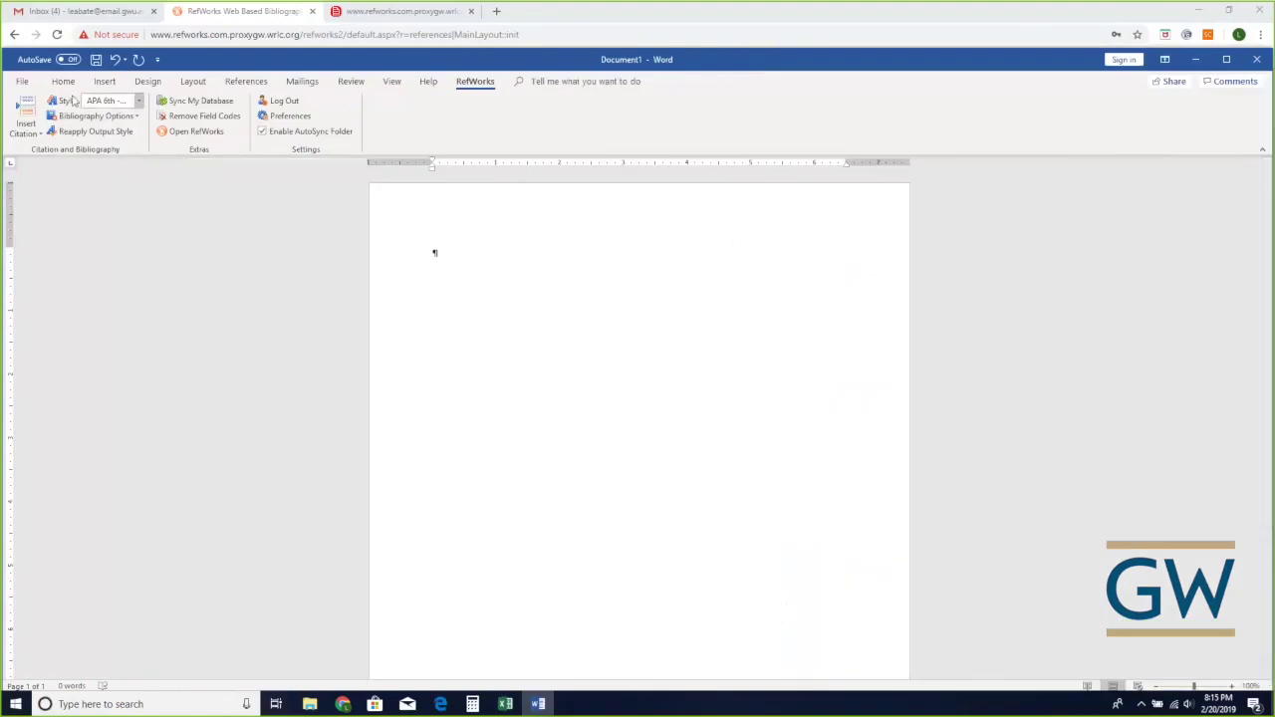
left_click(64, 82)
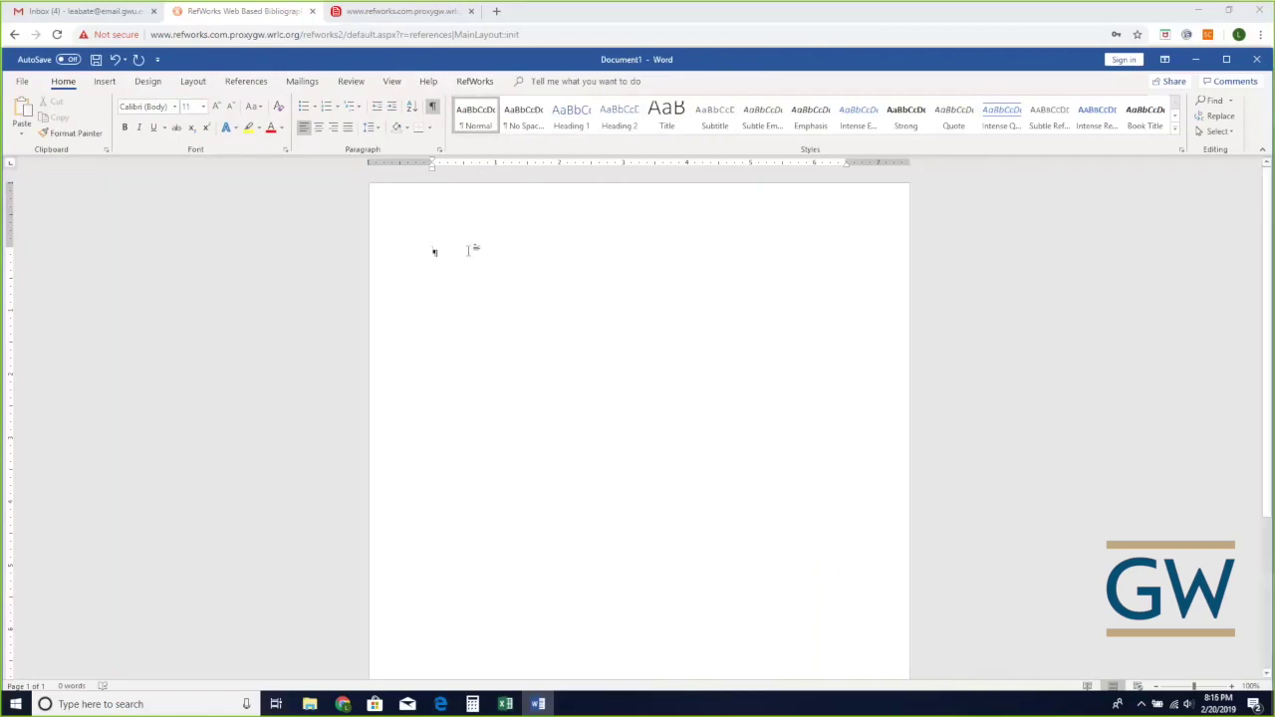
type("Ice")
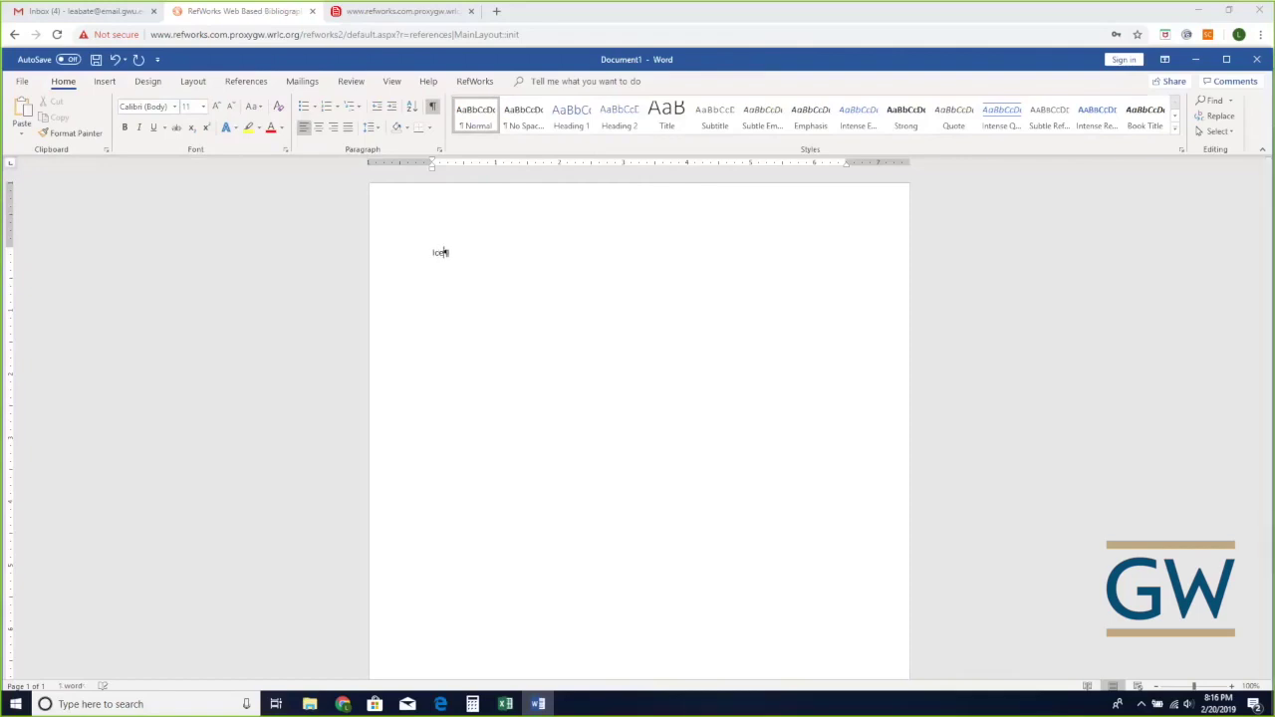
type("-skating is a")
key("BackSpace")
type("great exercise but can be a bit dangerous")
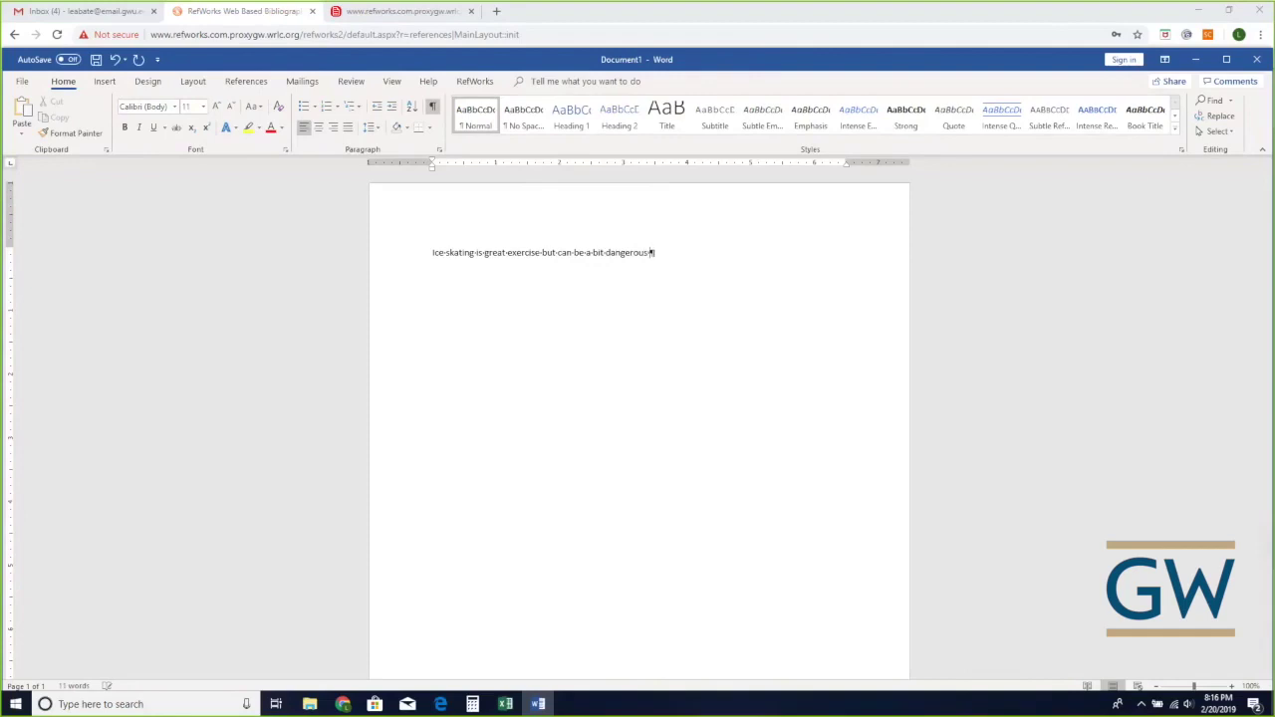
left_click(474, 81)
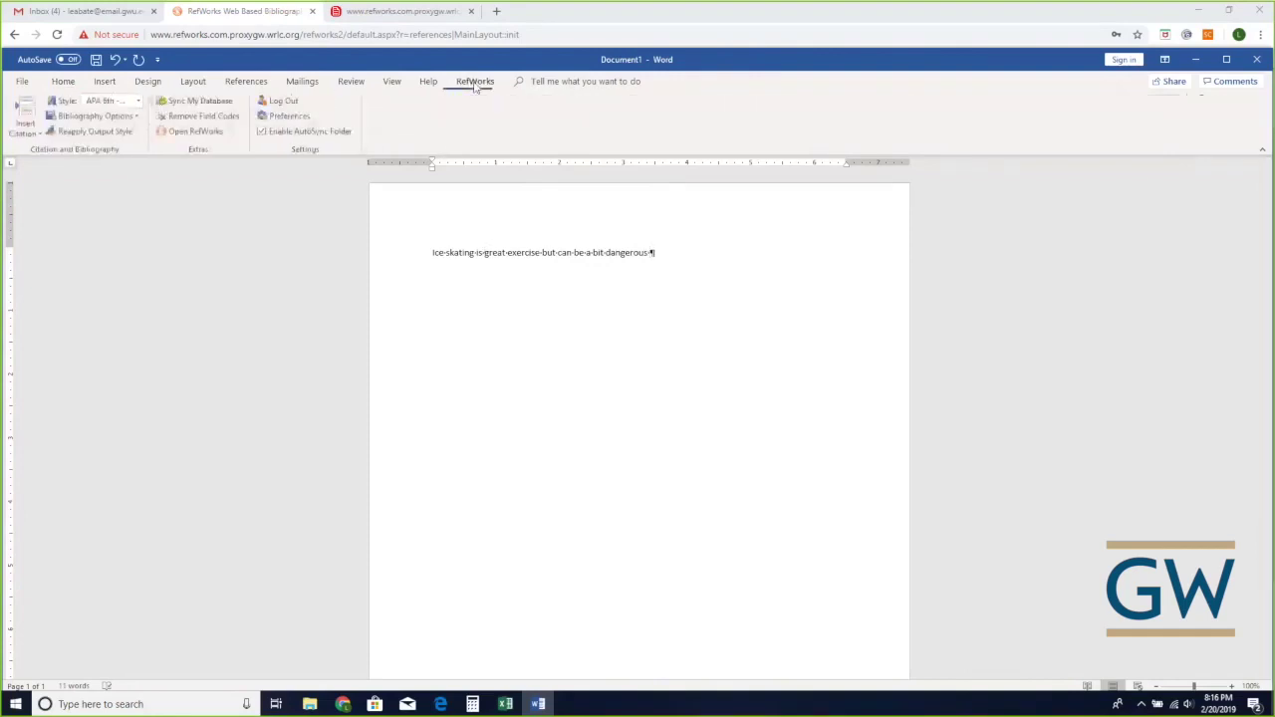
left_click(30, 132)
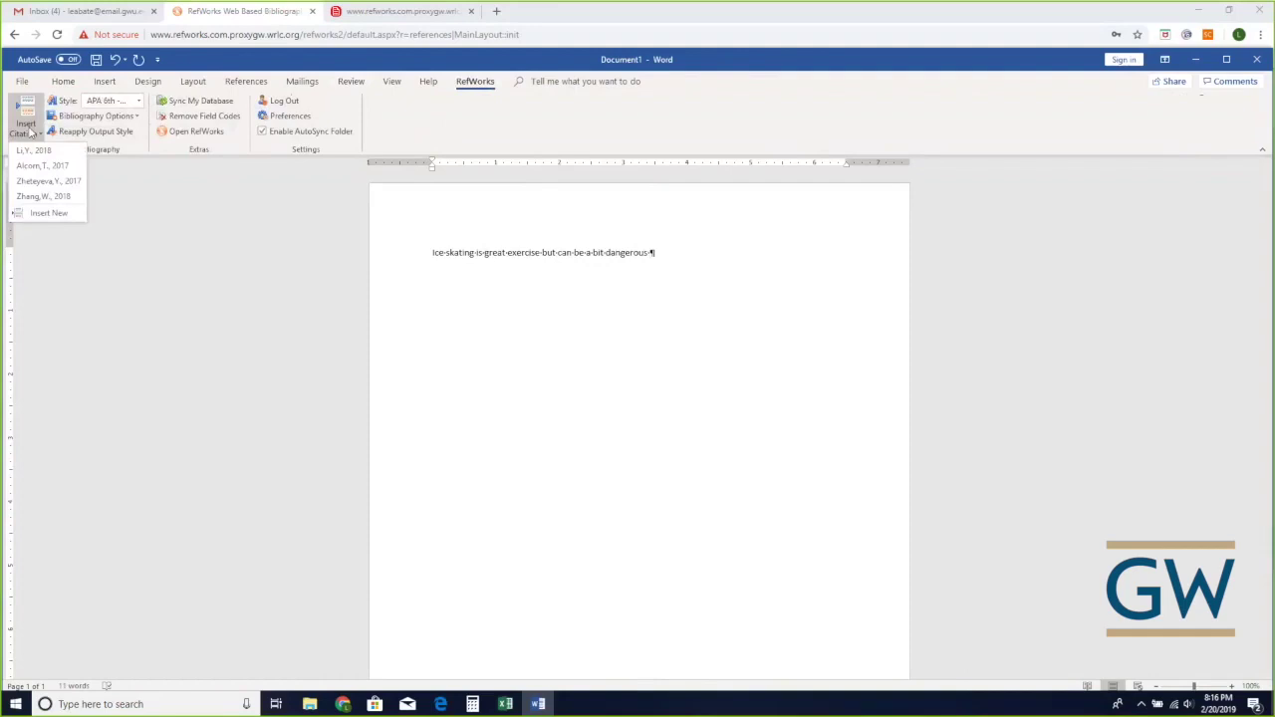
Cite Hecht, Ferster, & Summers 2017 from the Hurricanes folder, then type '. Then I can continue writing my dape'.
left_click(42, 215)
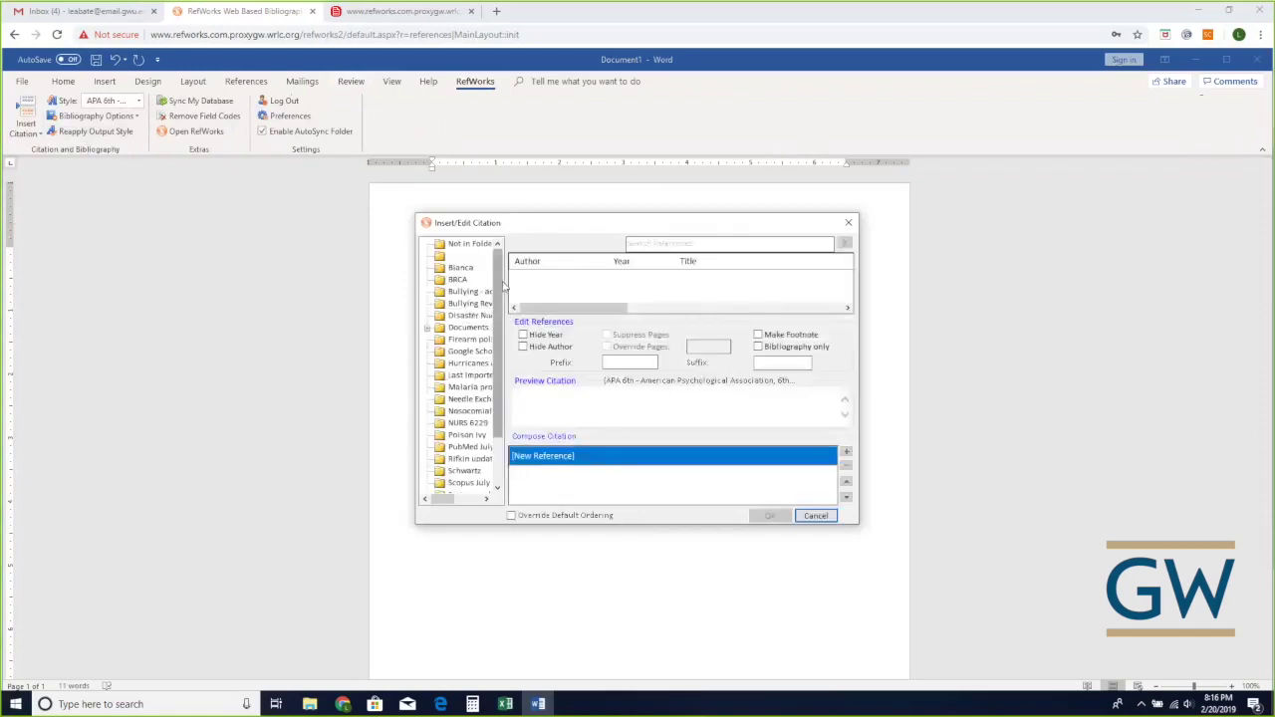
left_click_drag(503, 321, 498, 257)
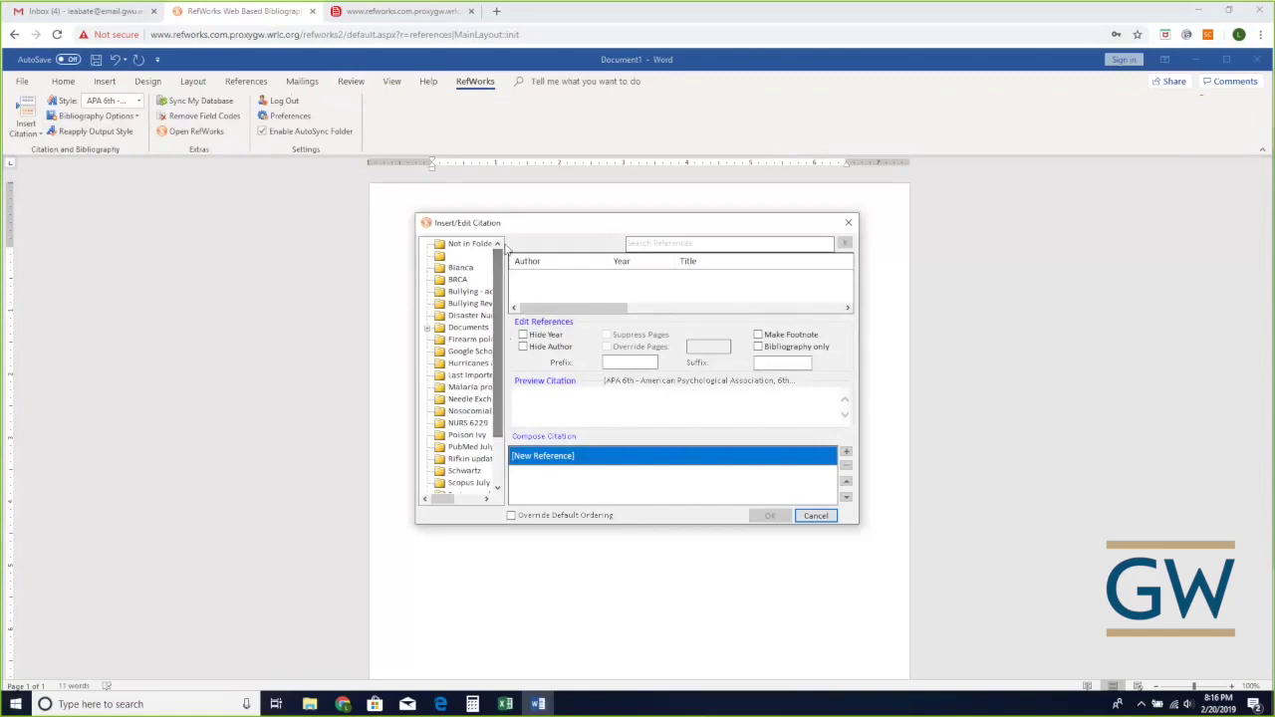
scroll(498, 261, "down", 3)
scroll(495, 269, "up", 3)
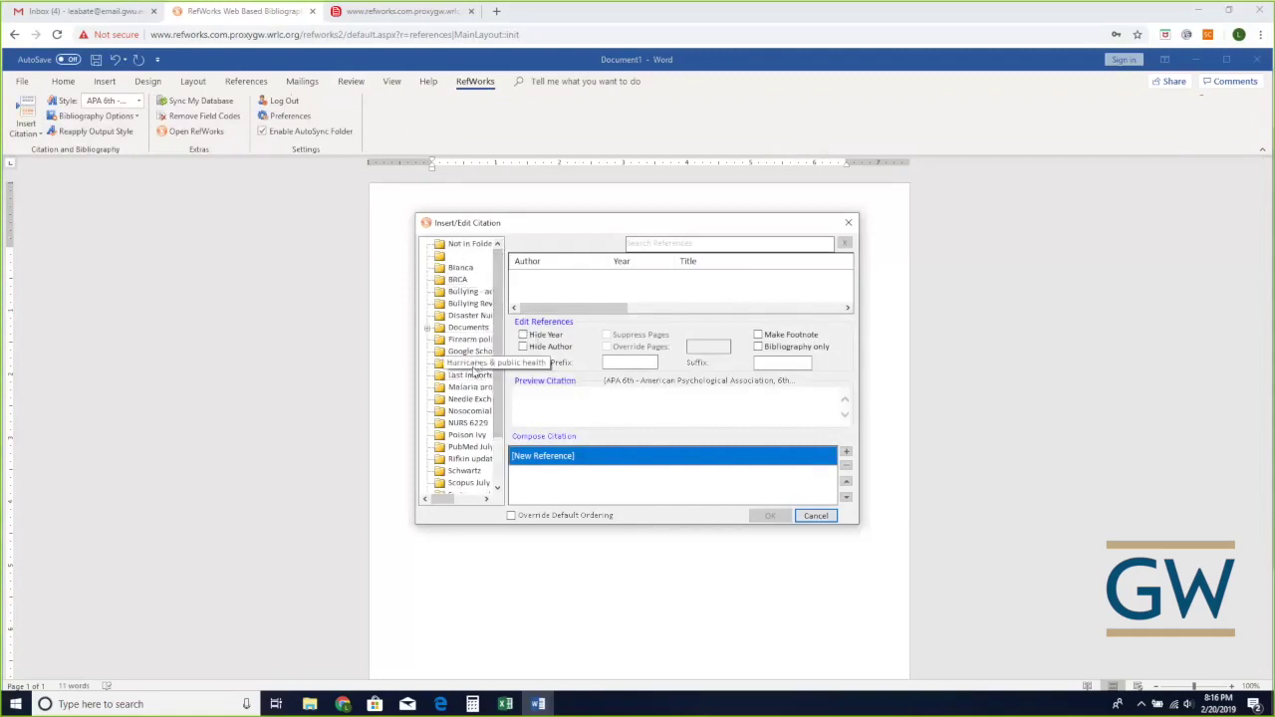
left_click(469, 365)
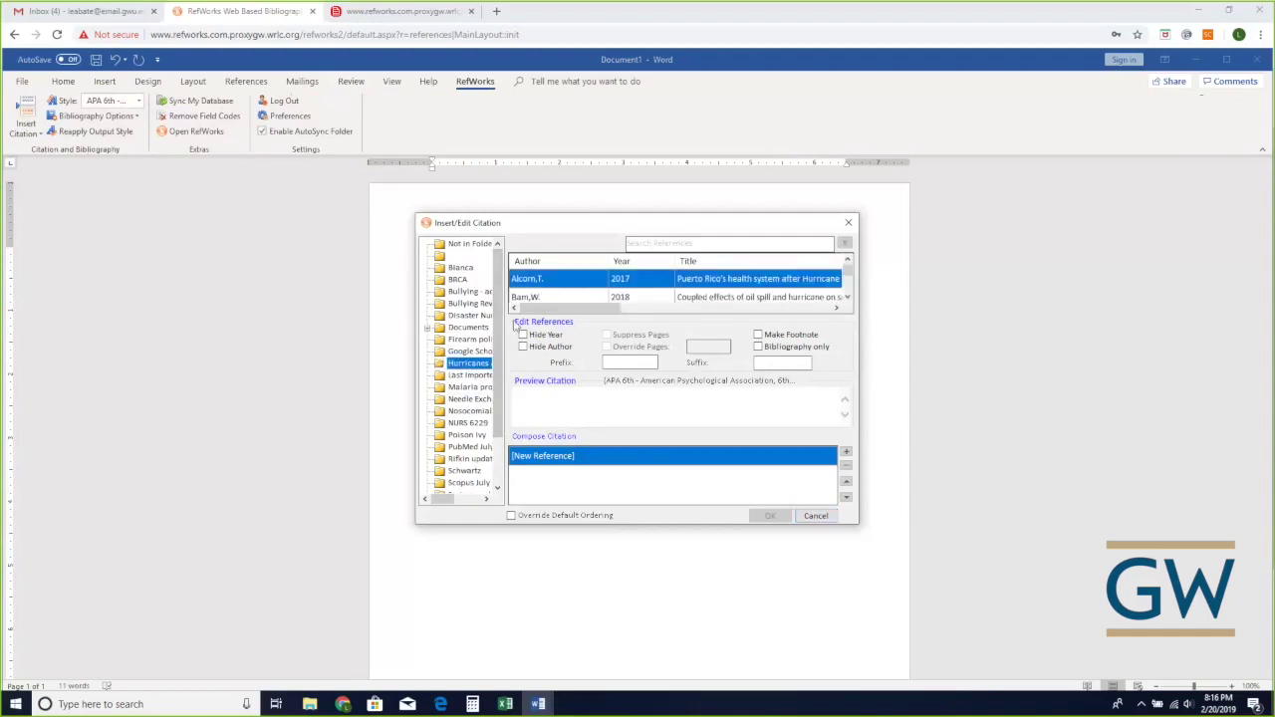
scroll(845, 281, "down", 3)
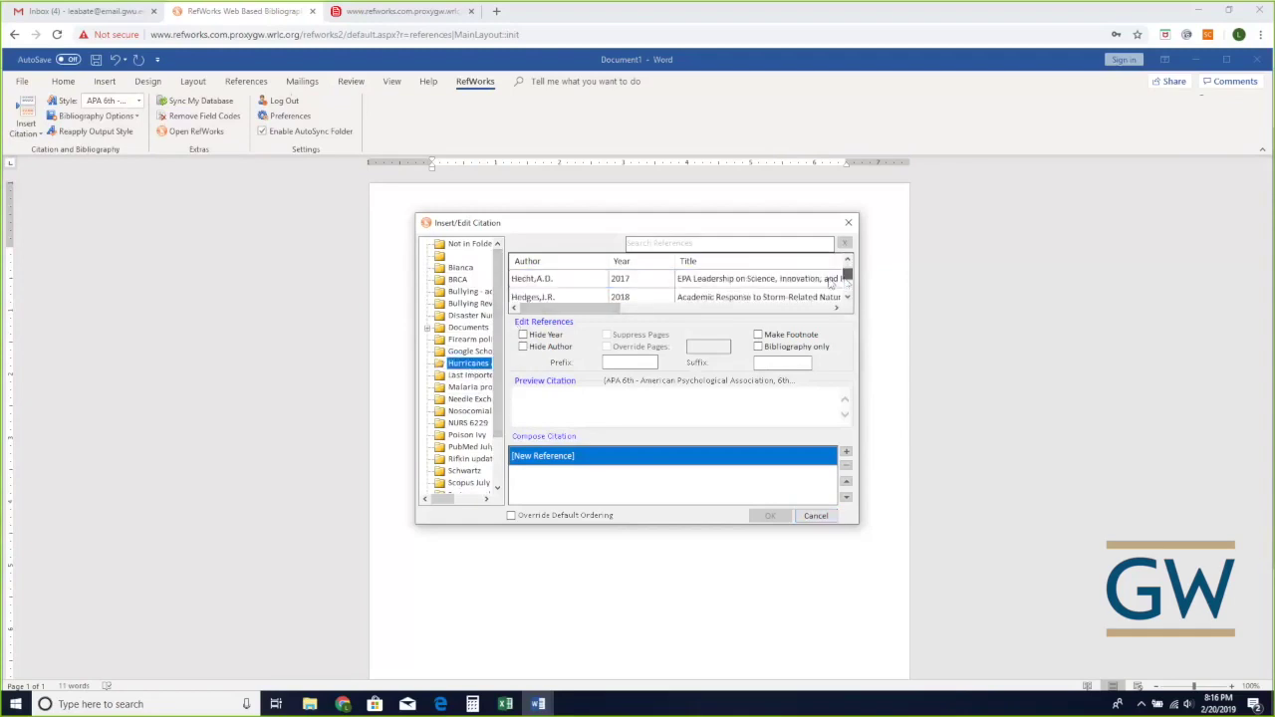
left_click(535, 282)
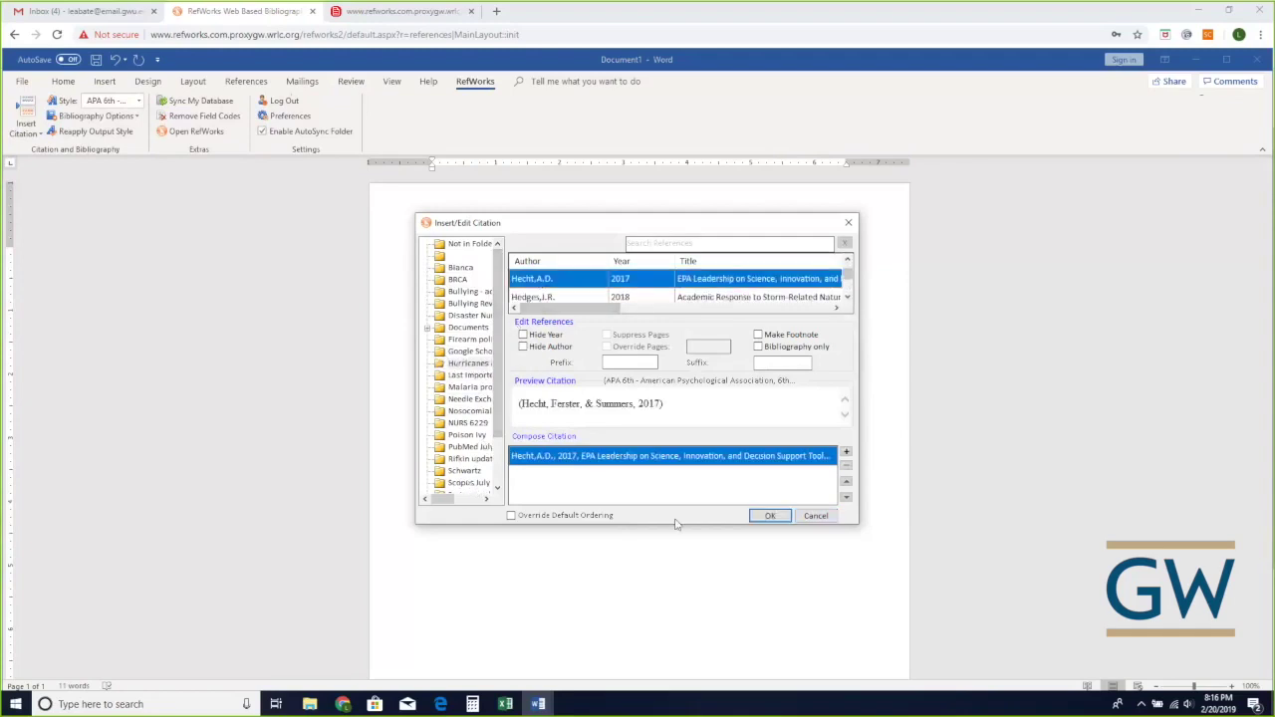
left_click(770, 516)
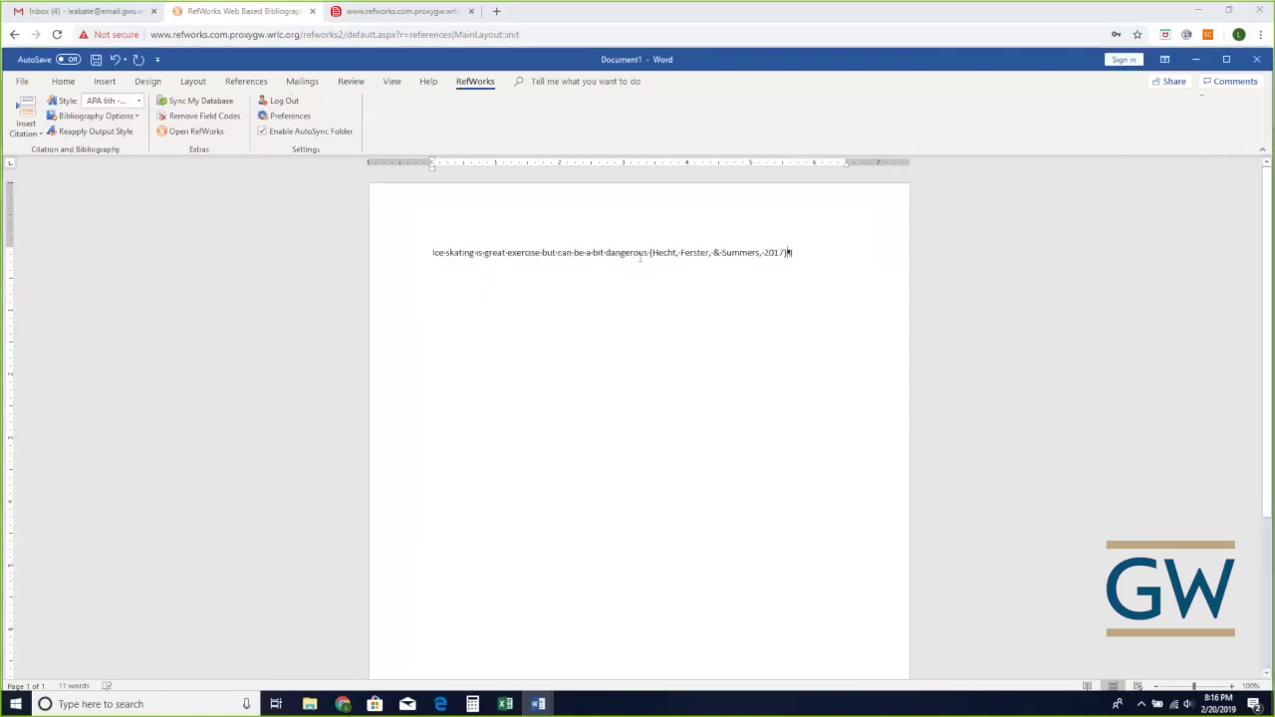
left_click(798, 256)
type(". Then I c")
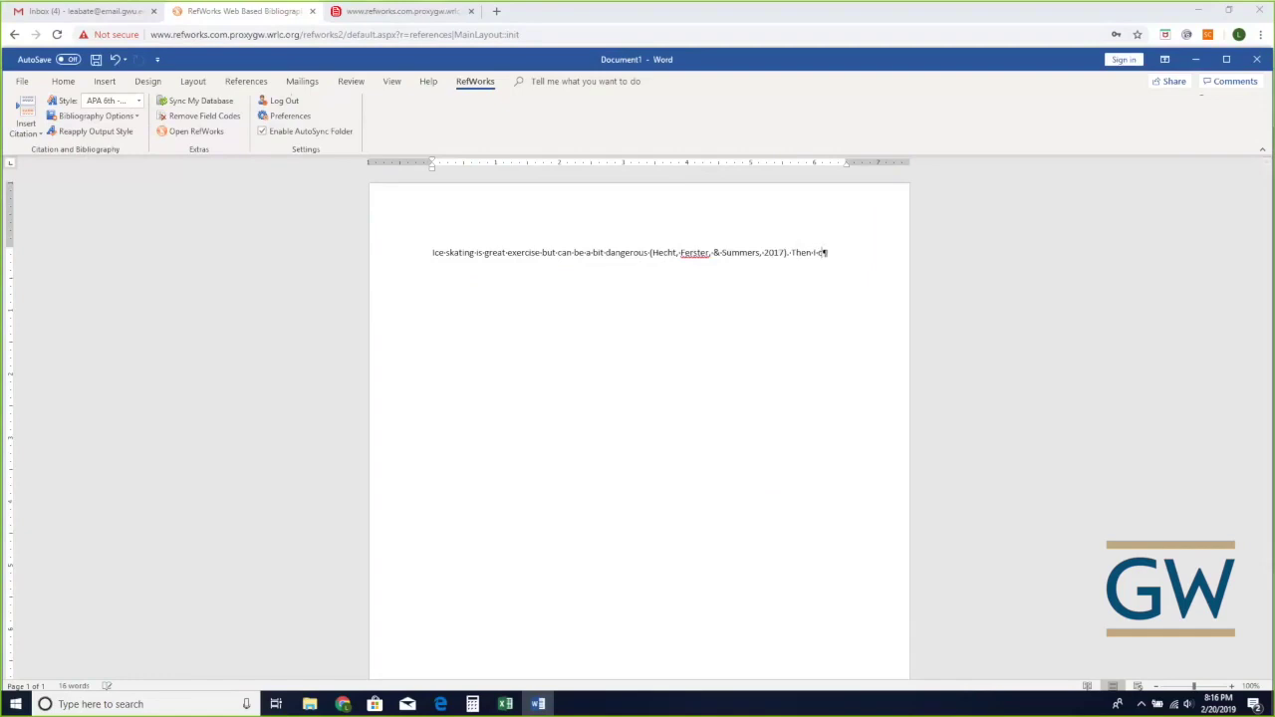
type("an continue writing my d")
type("aper.")
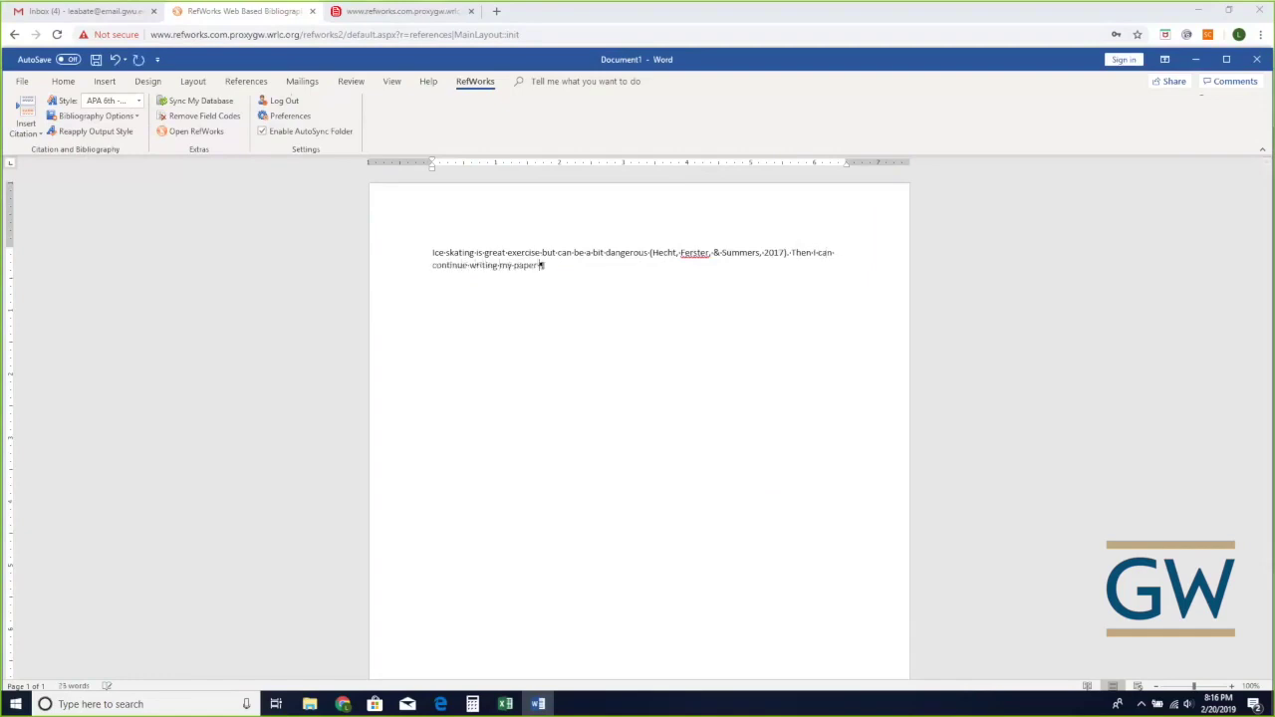
Cite Zilberberg & Shorr 2010 from the Nosocomial pneumonia folder, then add a period and new paragraph.
left_click(26, 125)
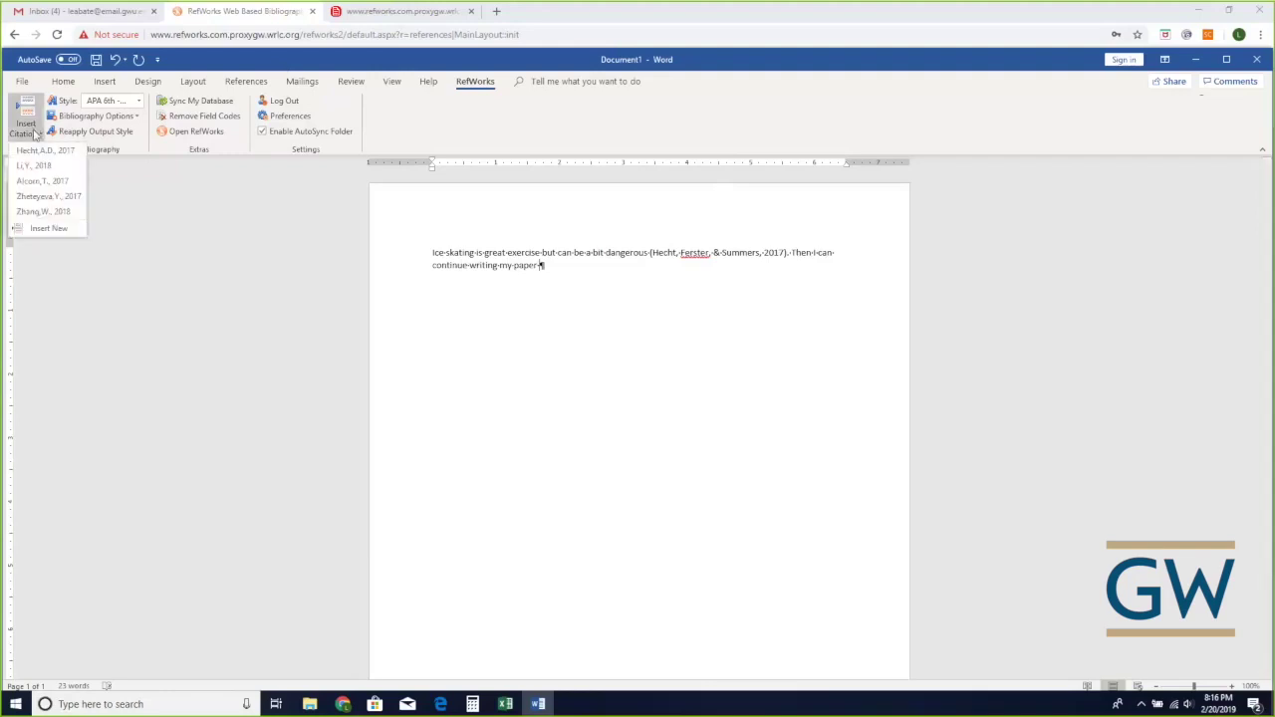
left_click(48, 228)
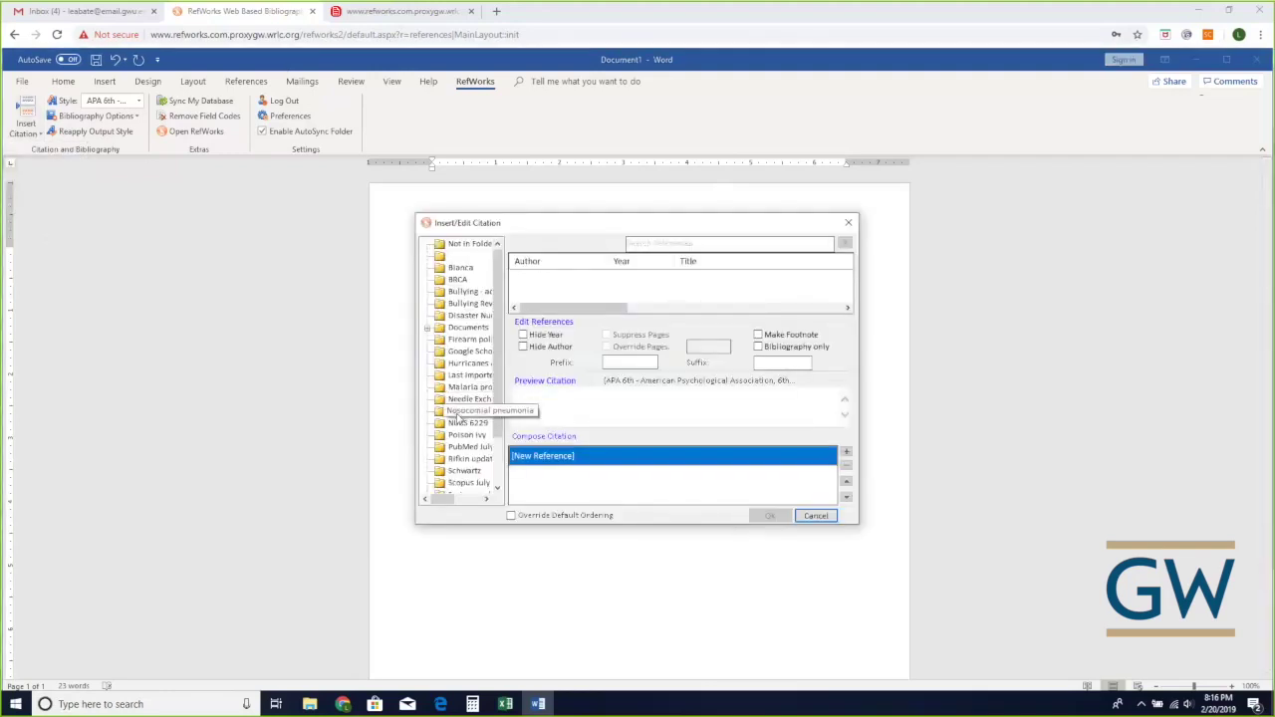
left_click(456, 416)
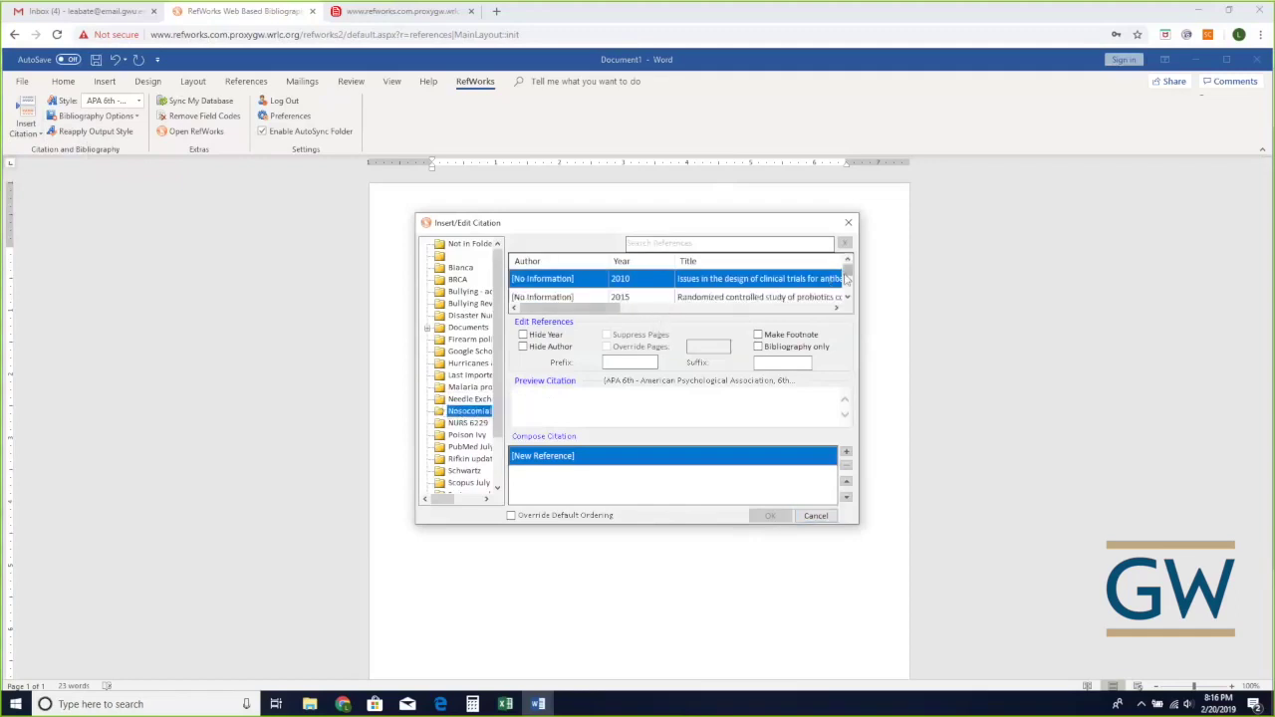
scroll(757, 284, "down", 3)
double_click(756, 278)
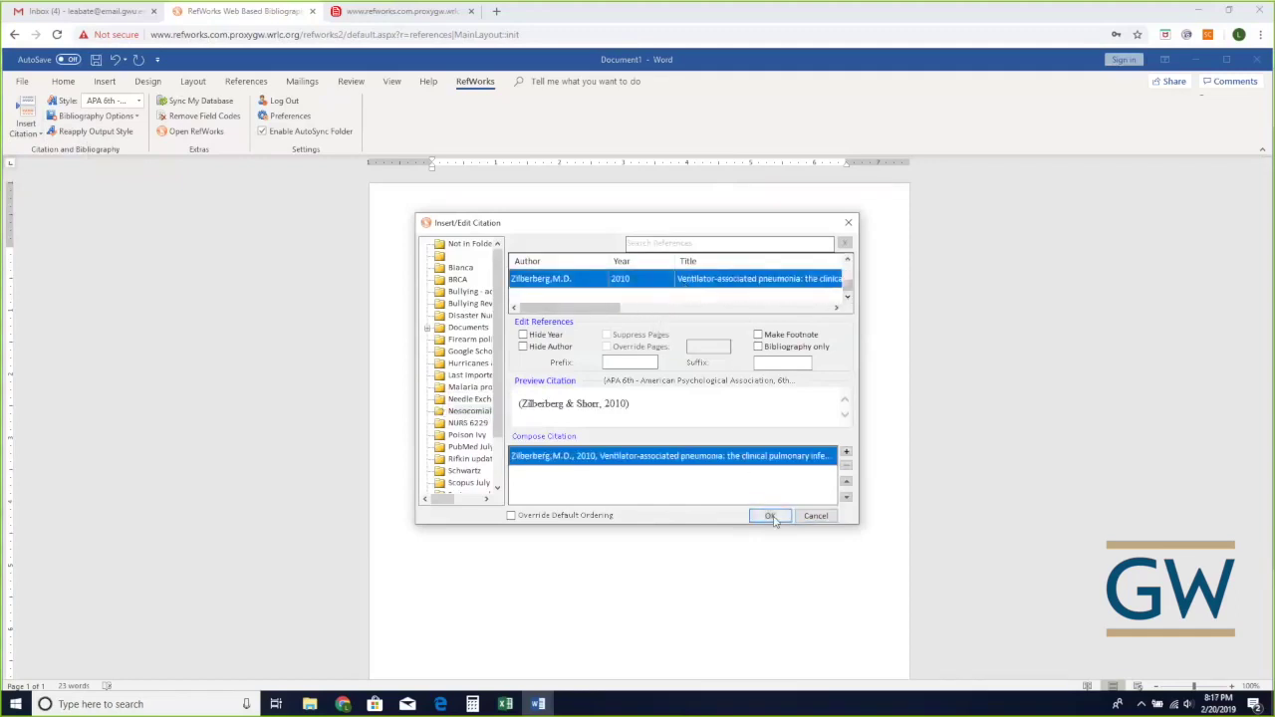
left_click(770, 516)
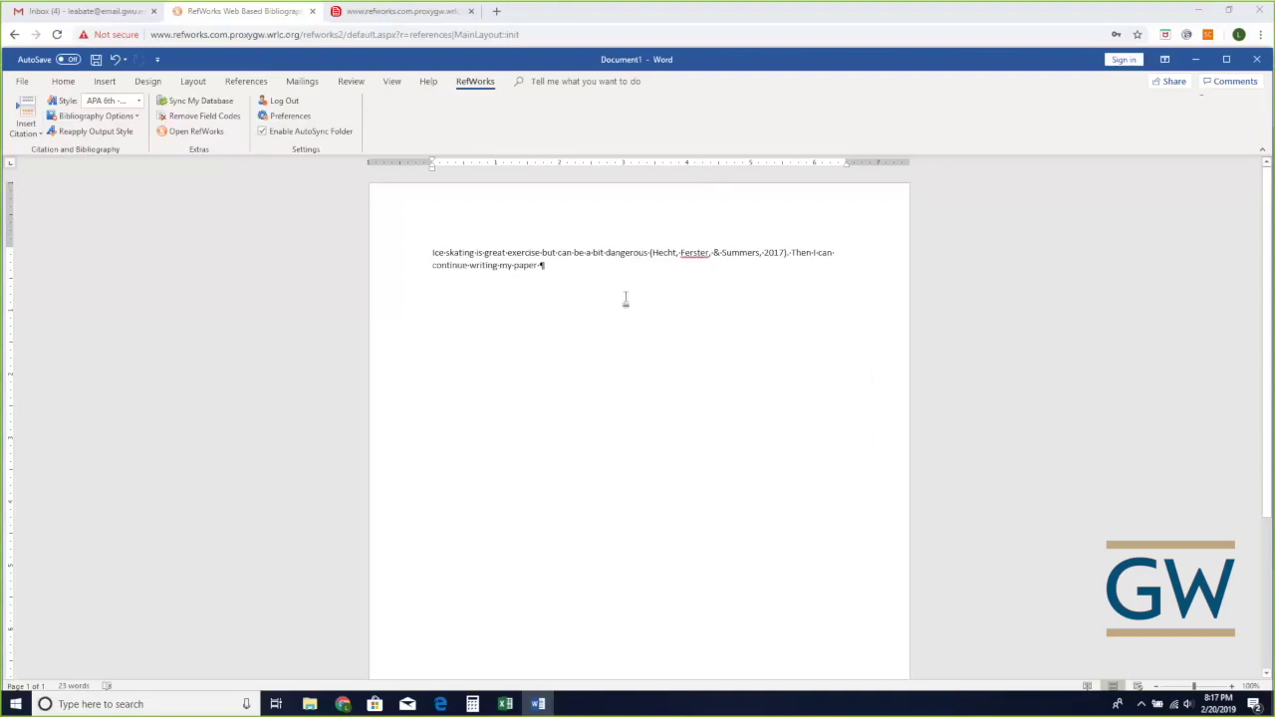
type(".")
key("Return")
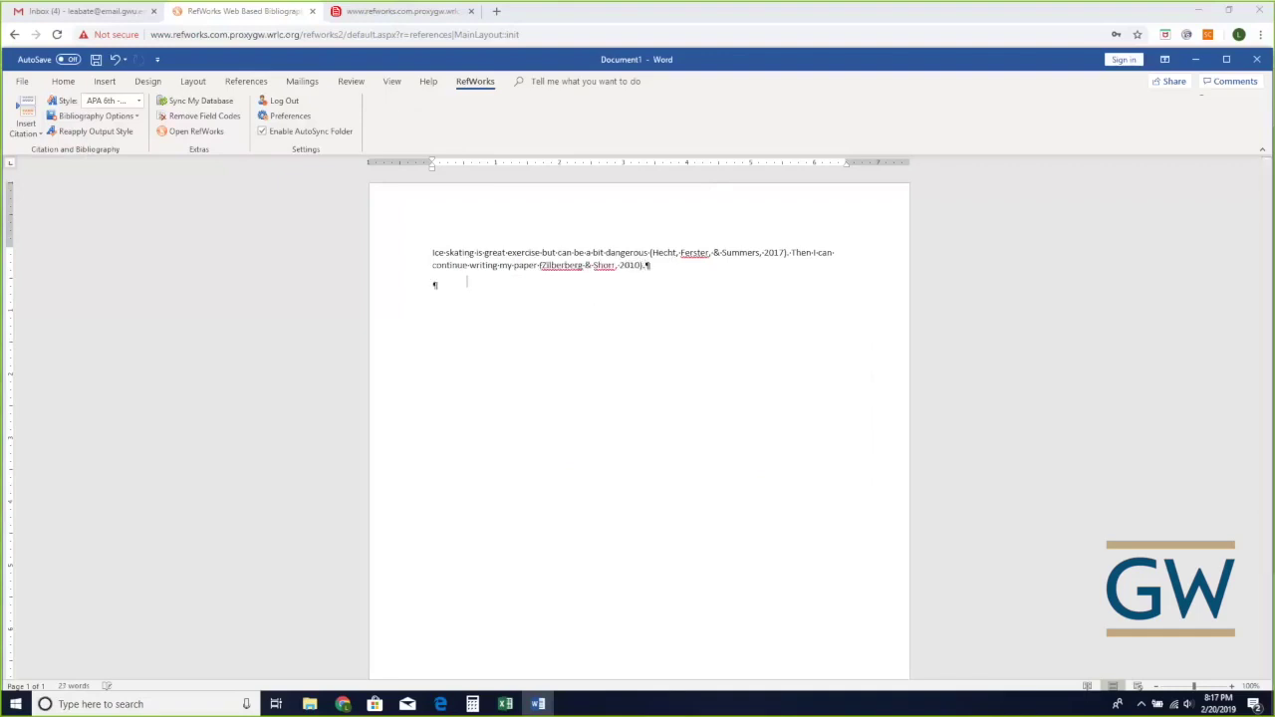
Generate a reference list from Bibliography Options and inspect the Zilberberg and Hecht citation fields.
left_click(123, 118)
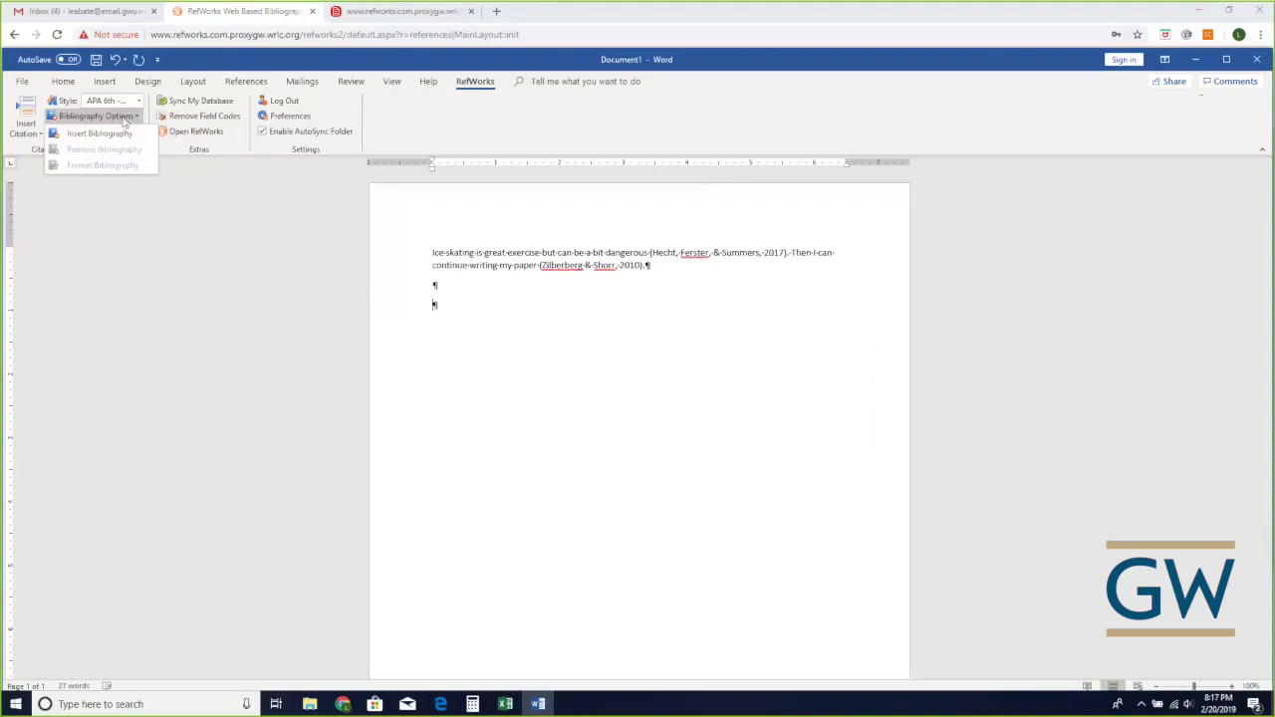
left_click(106, 135)
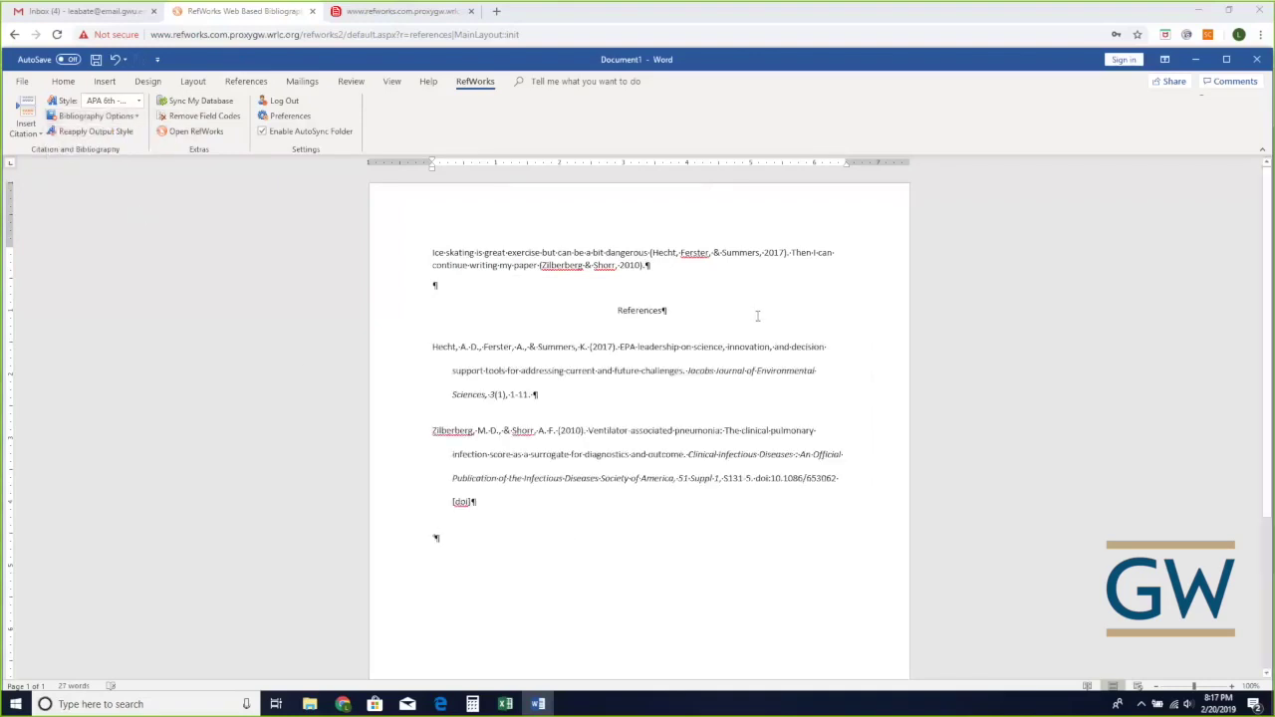
left_click(585, 265)
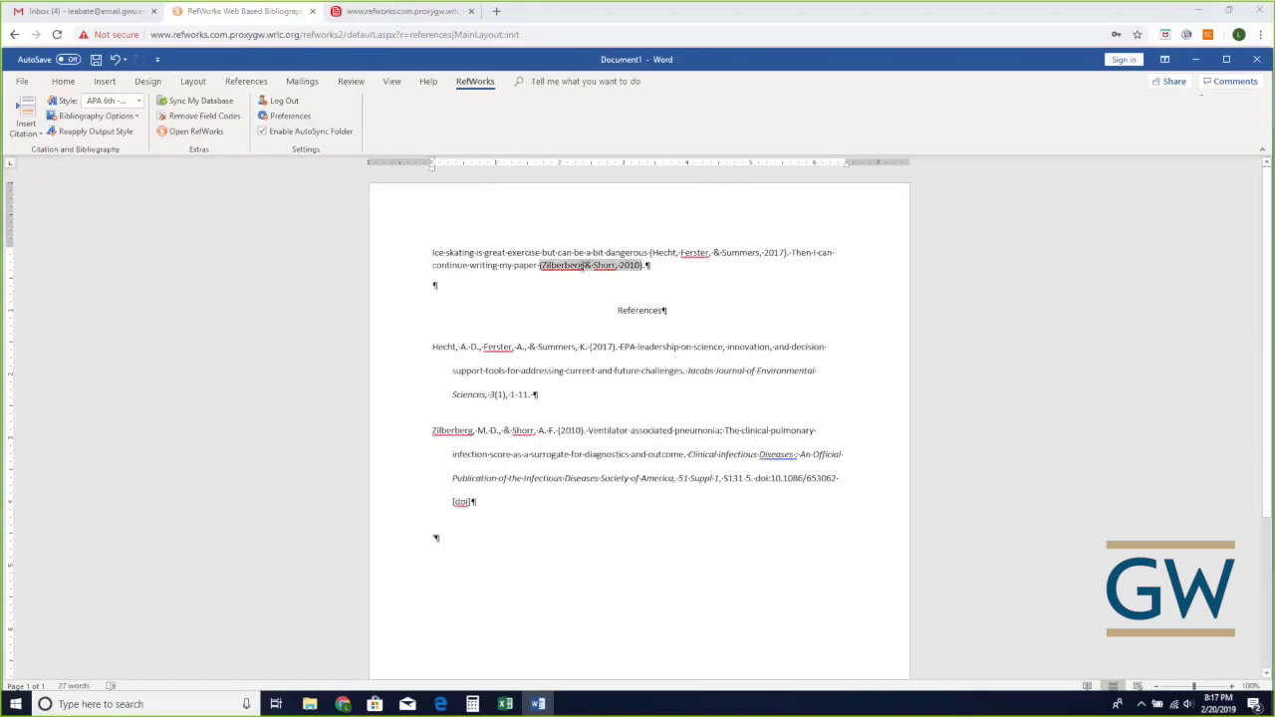
left_click(732, 252)
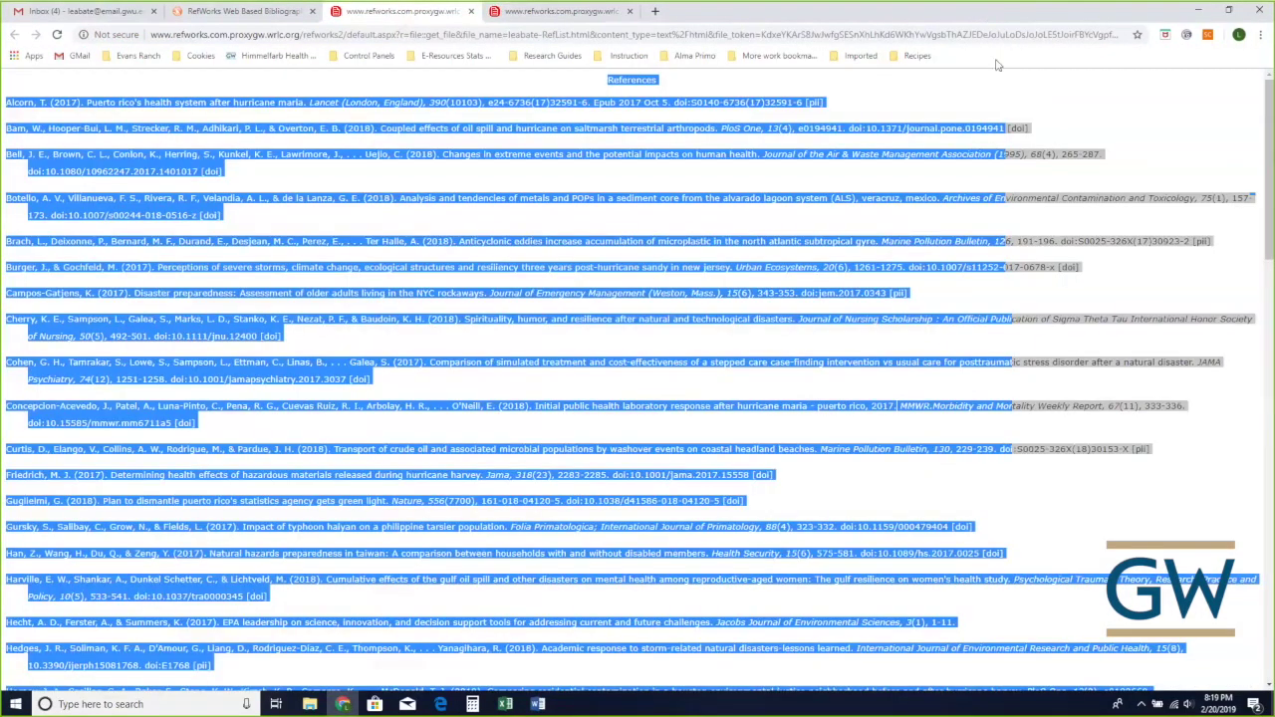
Review the exported reference list in Chrome, then close its tabs with Ctrl+W.
left_click(991, 13)
left_click_drag(991, 77, 993, 78)
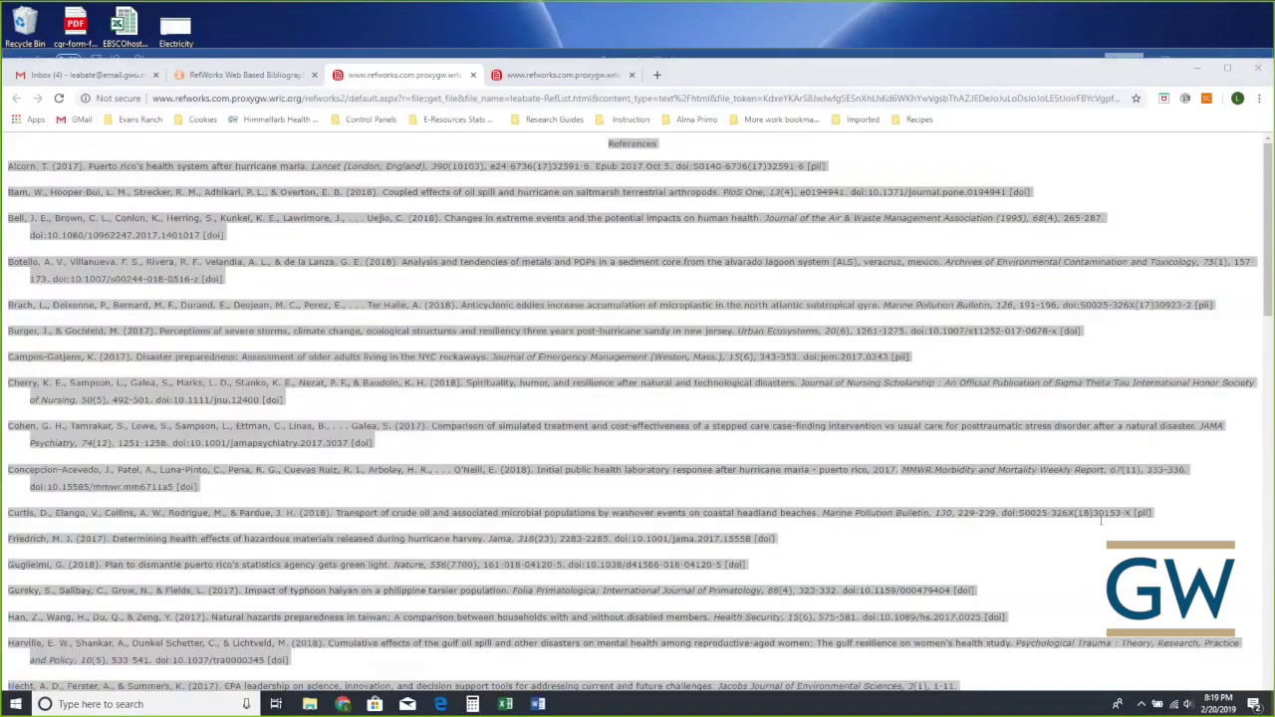
left_click(893, 501)
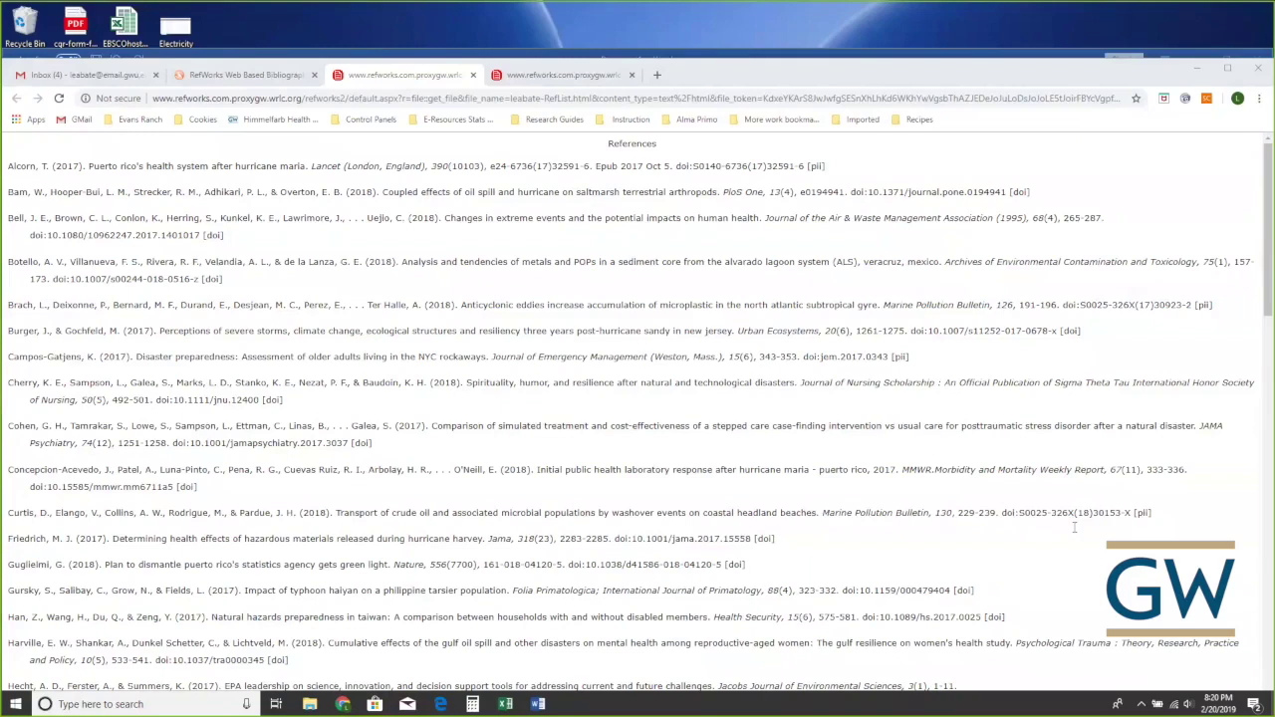
key("ctrl+w")
key("ctrl+w")
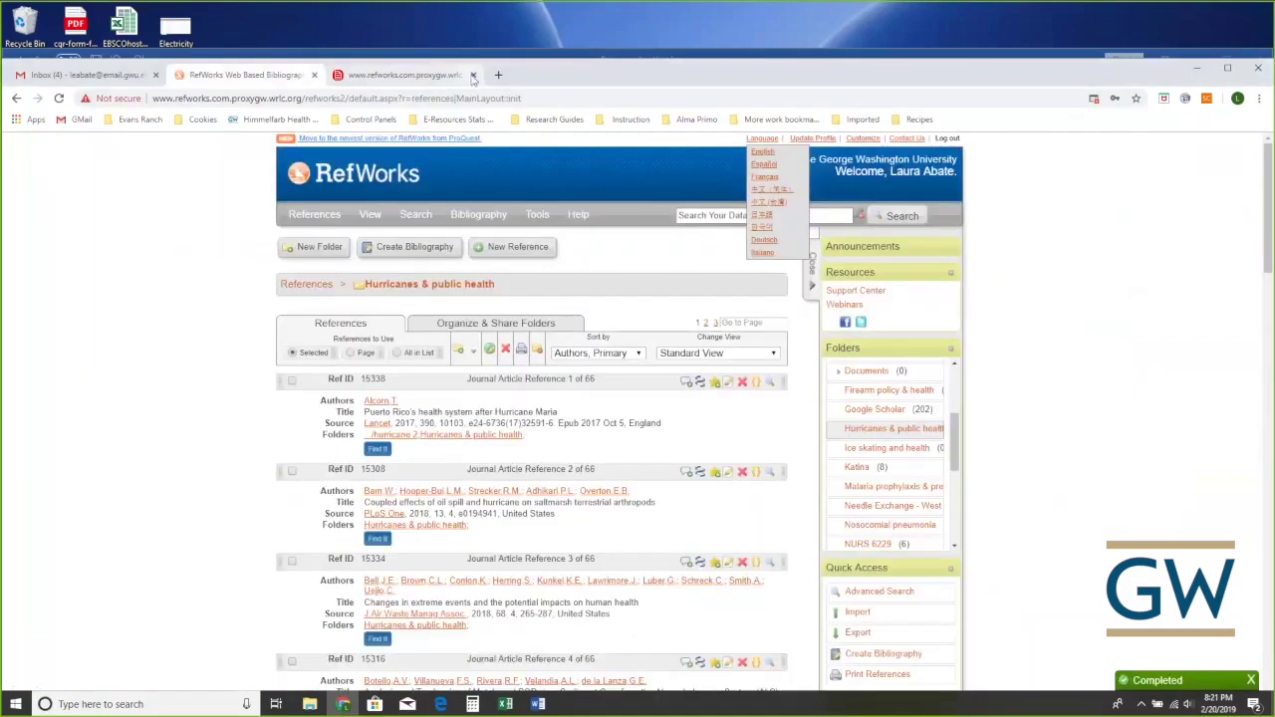
Log out of RefWorks and open CINAHL from the Himmelfarb library homepage.
left_click(946, 138)
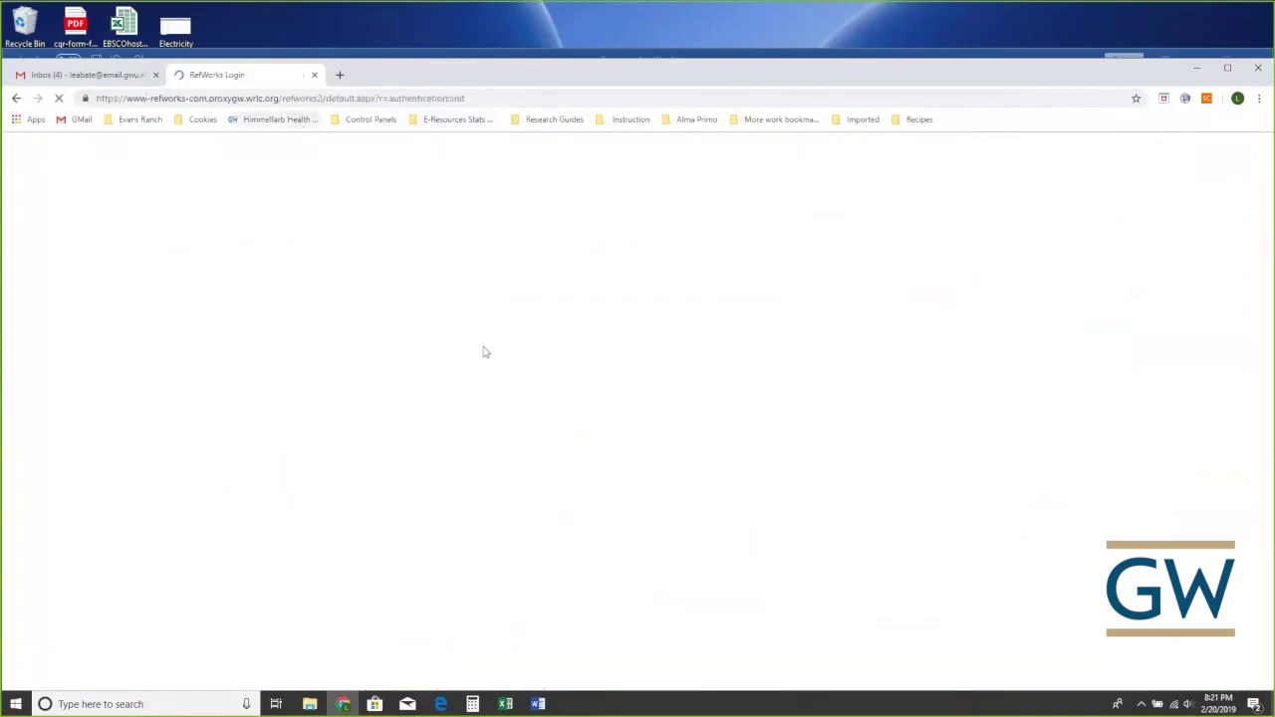
left_click(280, 118)
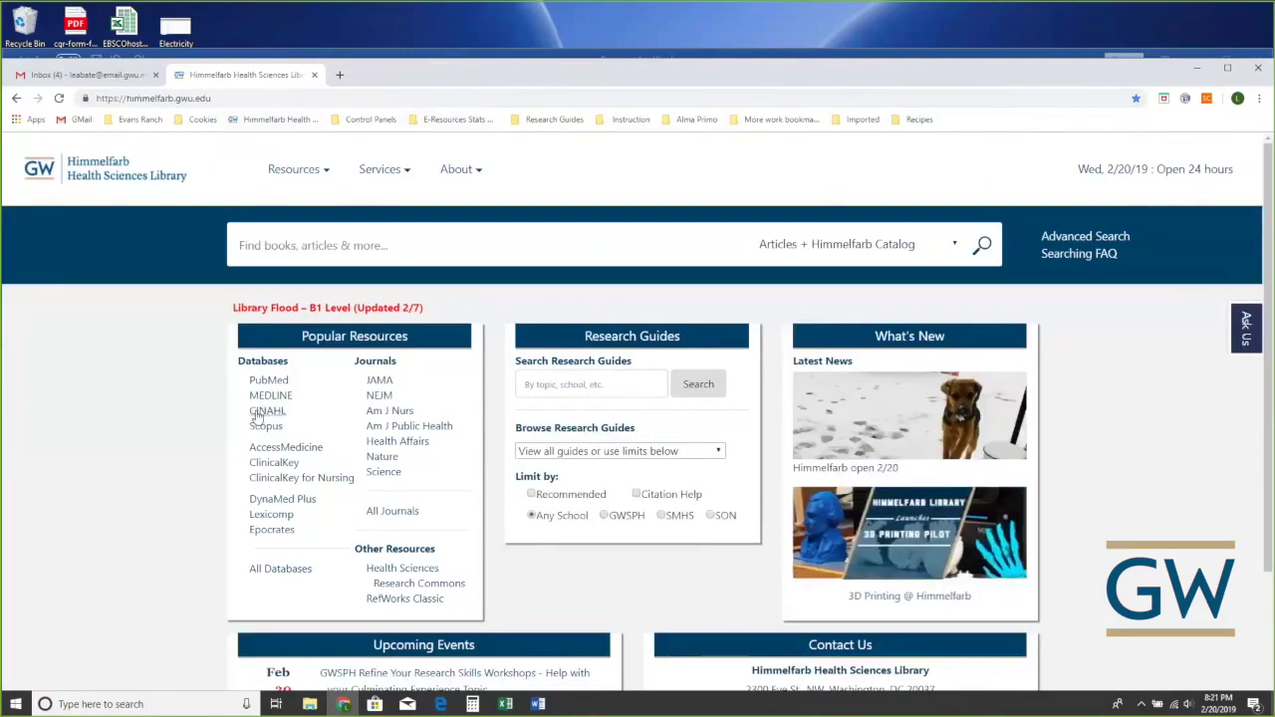
left_click(257, 416)
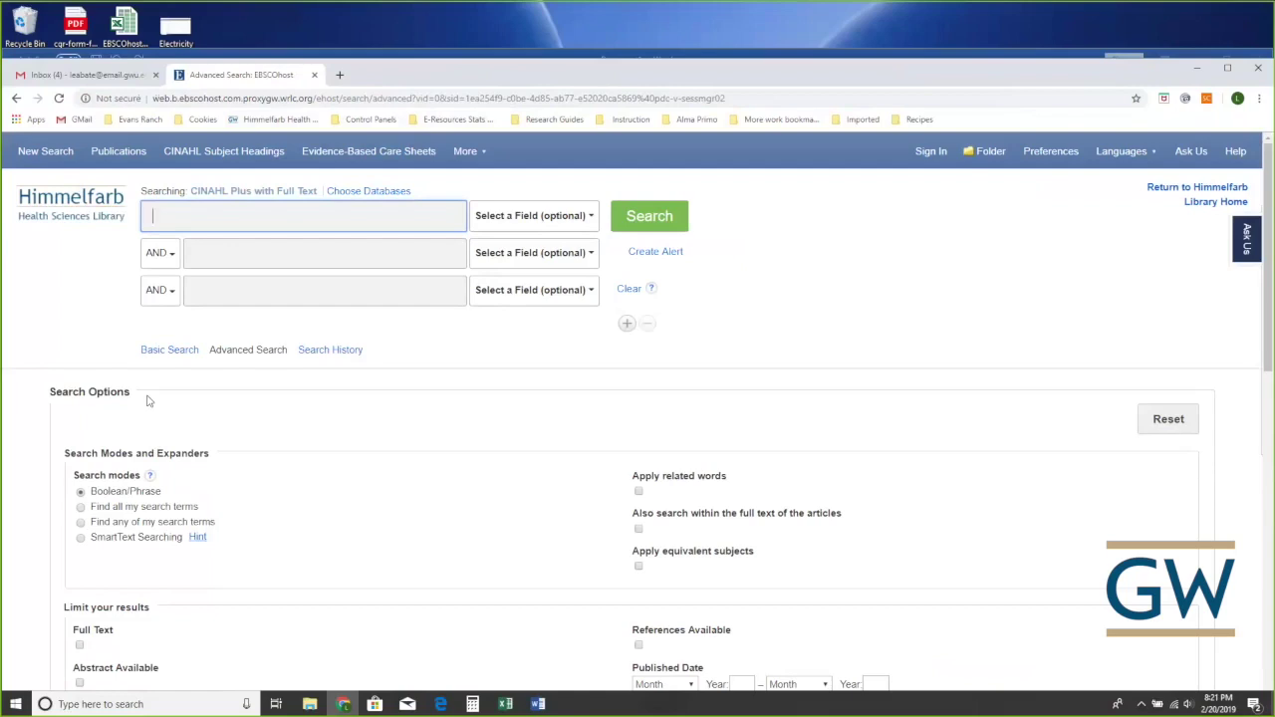
Run a CINAHL TI Title search for 'ice skating', returning 28 results.
type("ice ")
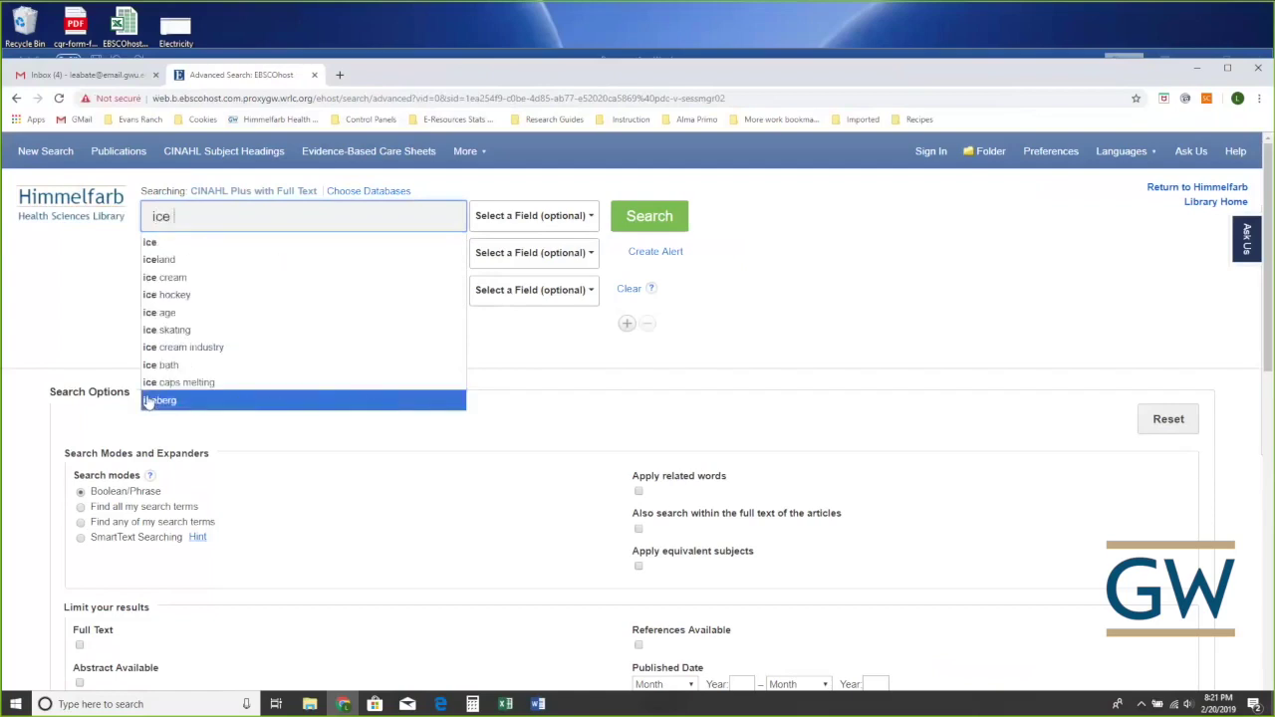
type("kain")
key("BackSpace")
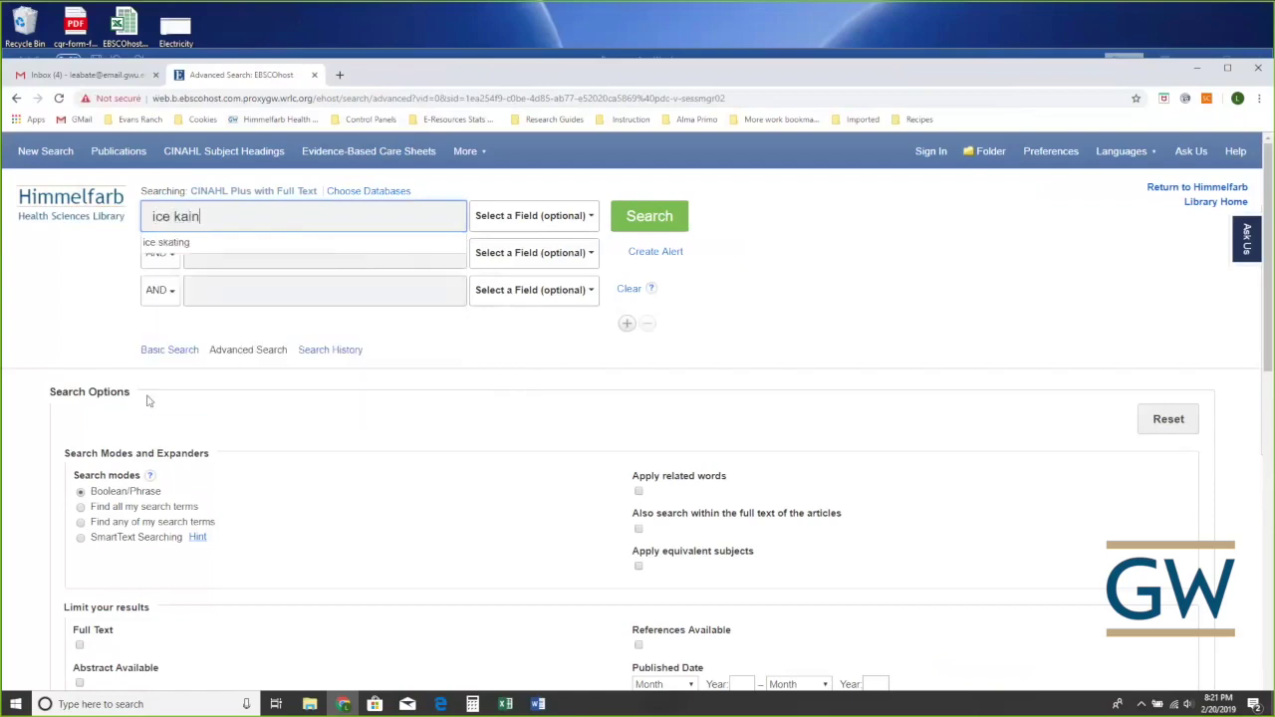
key("BackSpace")
key("BackSpace")
key("BackSpace")
type("s")
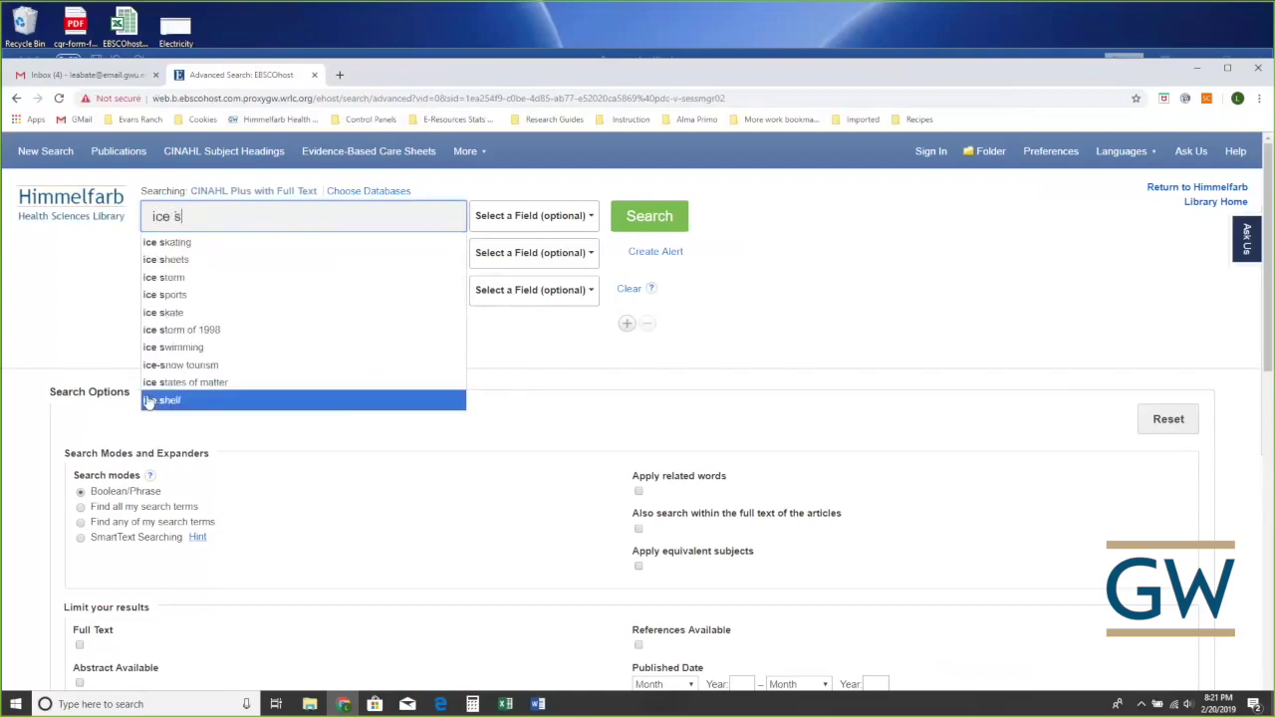
type("ating")
key("BackSpace")
key("BackSpace")
key("BackSpace")
key("BackSpace")
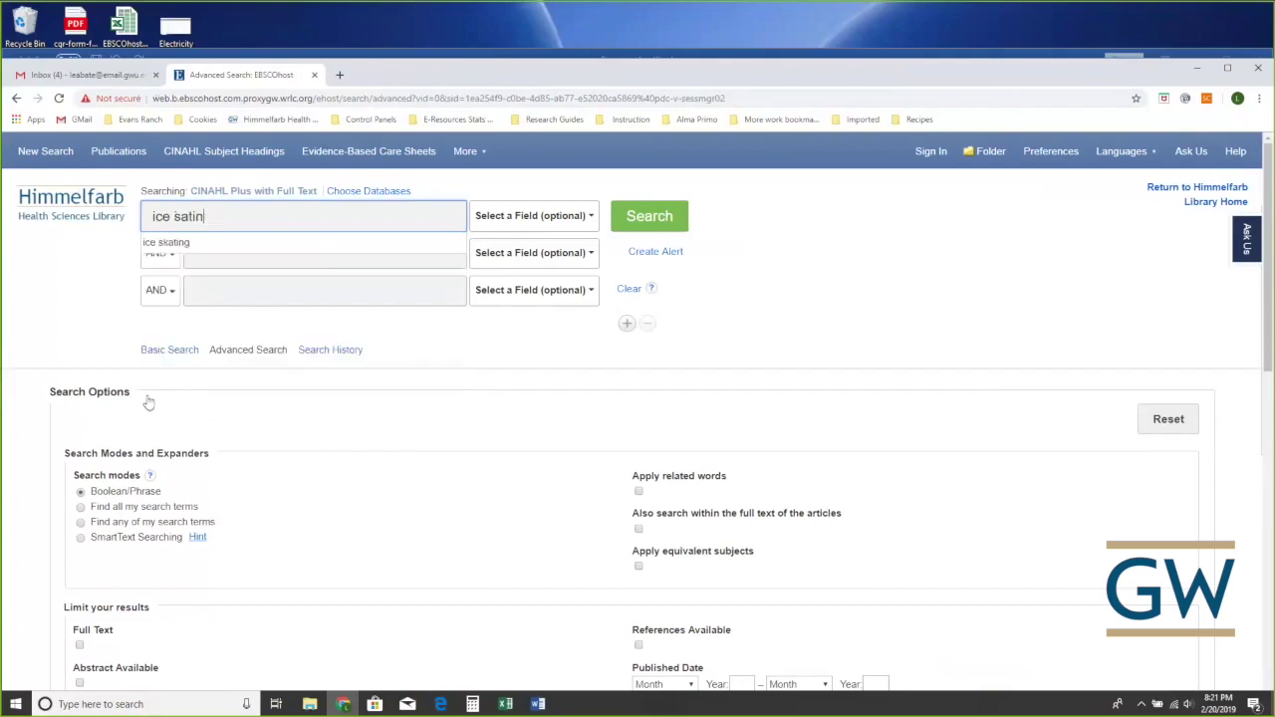
key("BackSpace")
type("k")
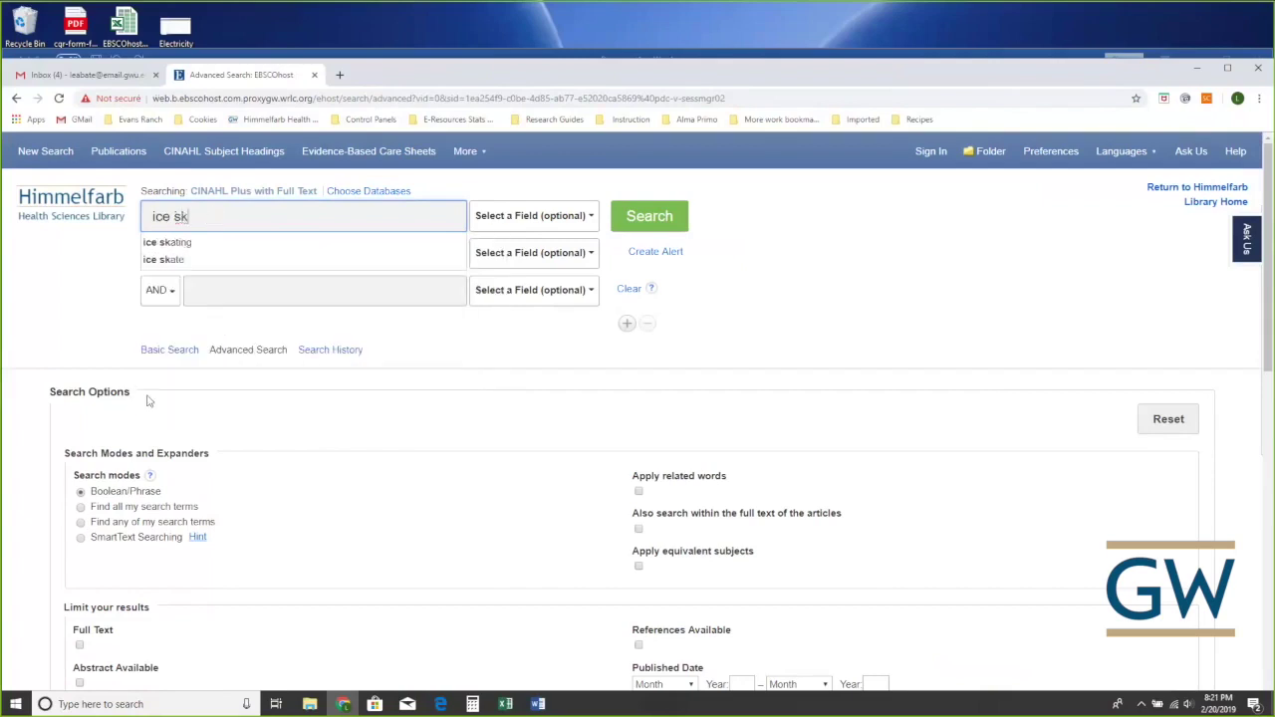
type("ating")
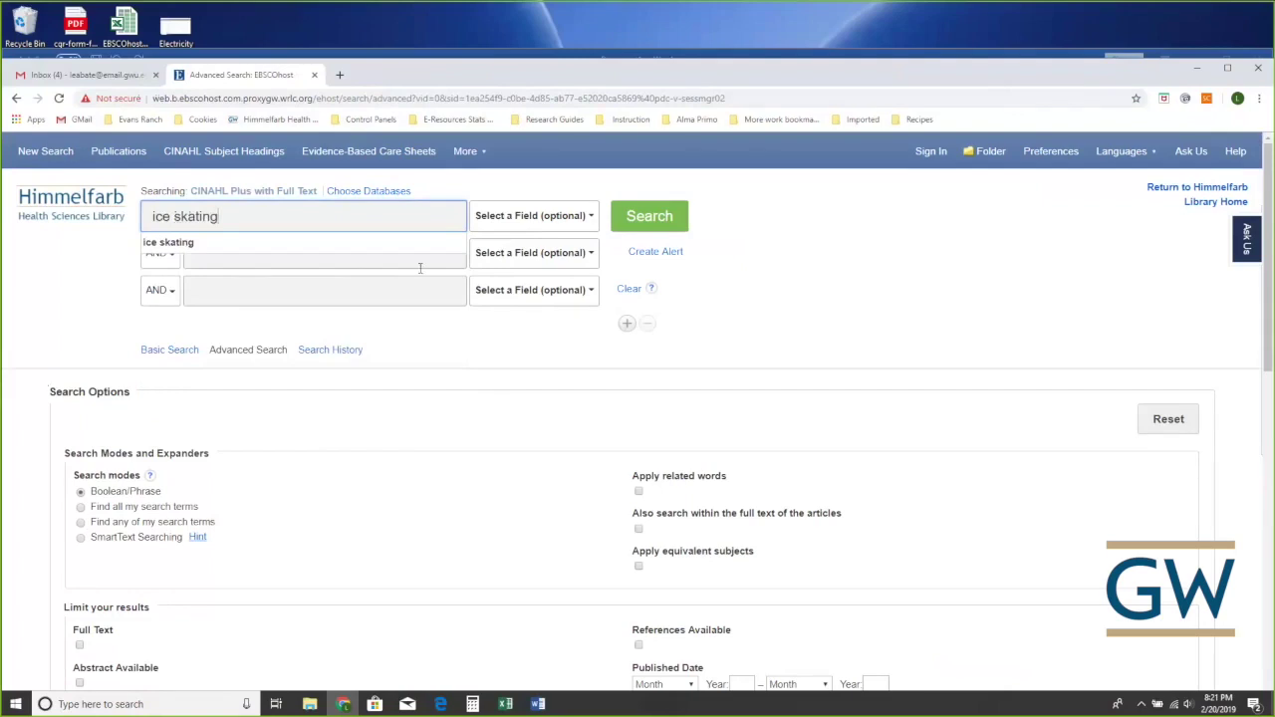
left_click(491, 229)
left_click(493, 282)
left_click(631, 216)
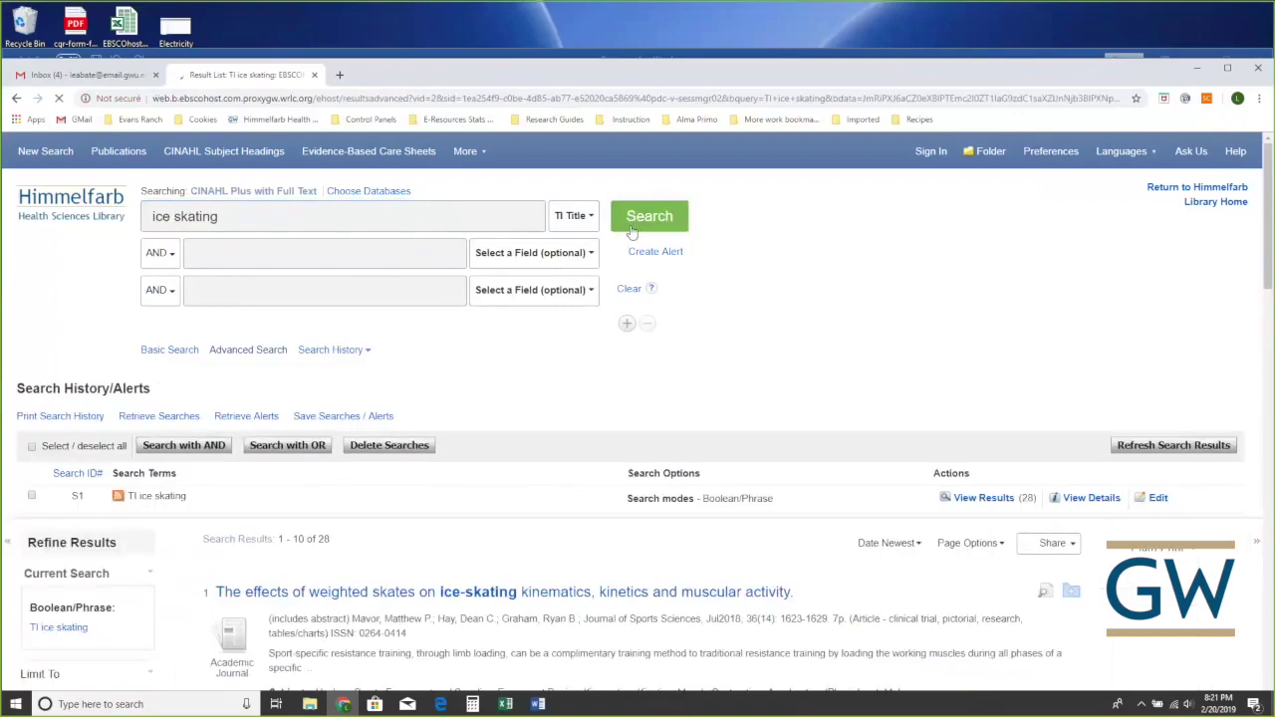
Add the all-ages helmet policy, municipal helmet policy and psychological well-being articles to the folder.
scroll(638, 334, "down", 3)
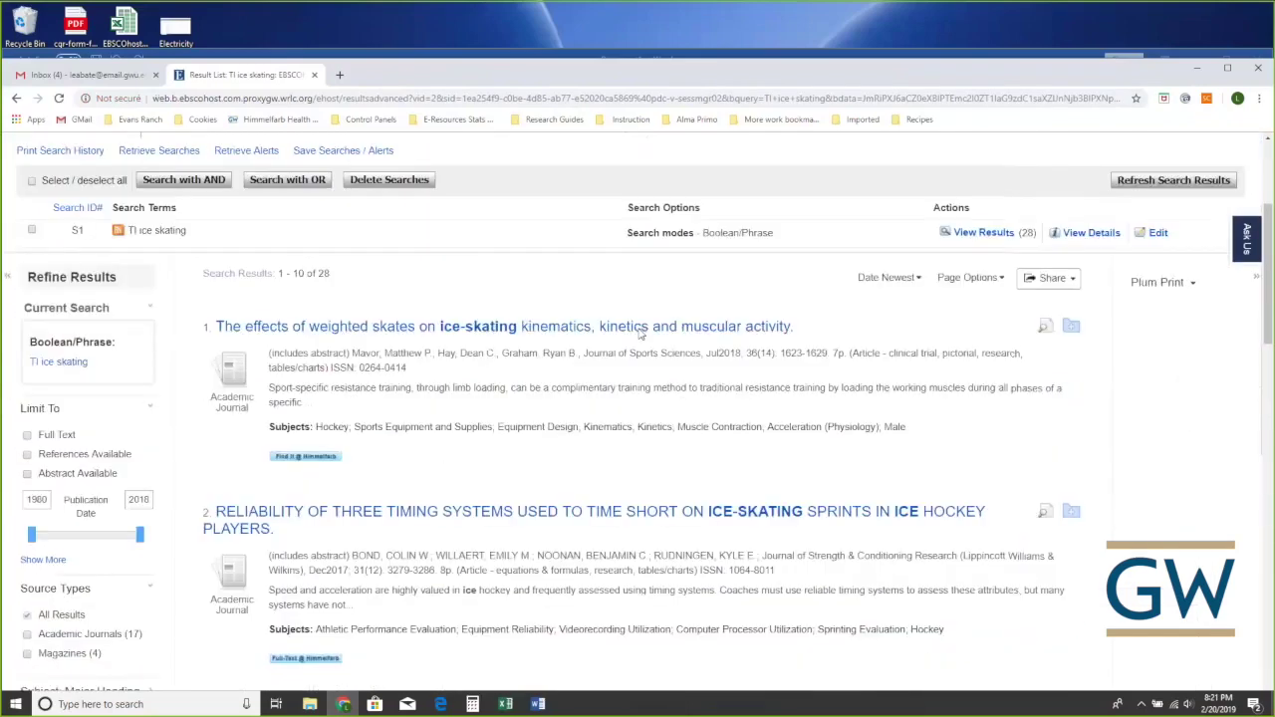
scroll(642, 335, "down", 1)
scroll(1014, 441, "up", 3)
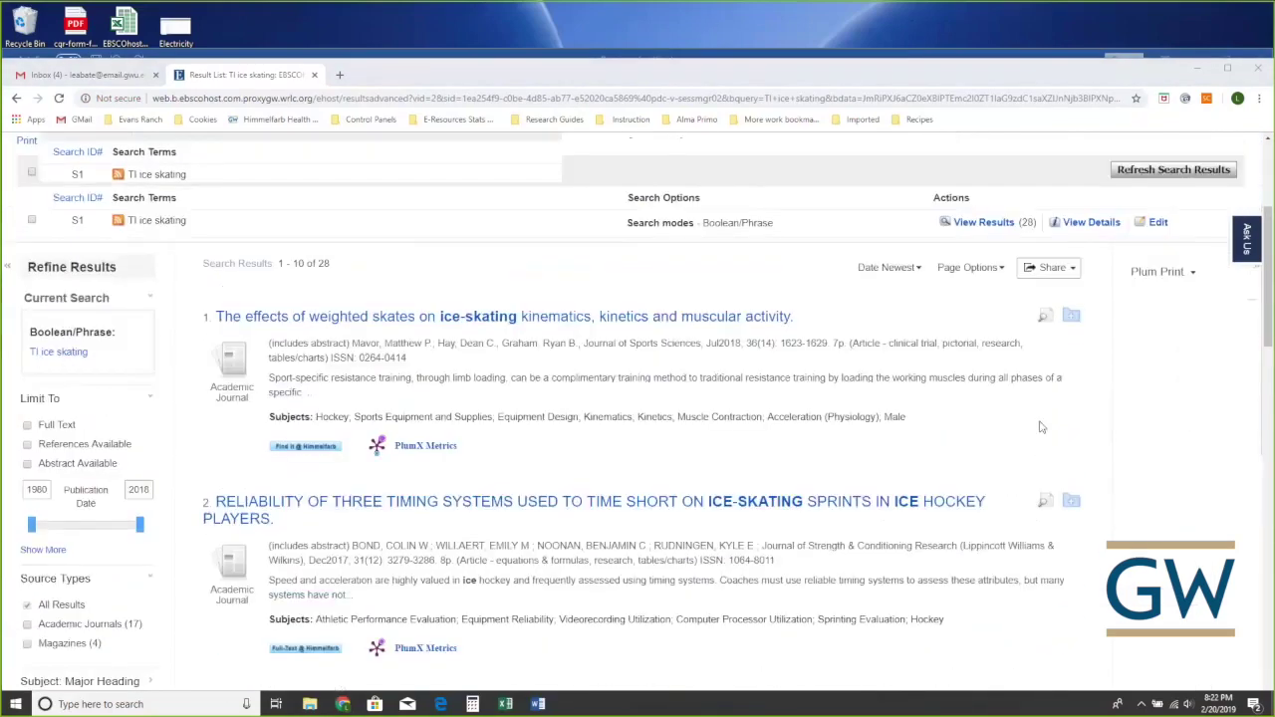
scroll(1014, 441, "up", 1)
scroll(1014, 441, "down", 3)
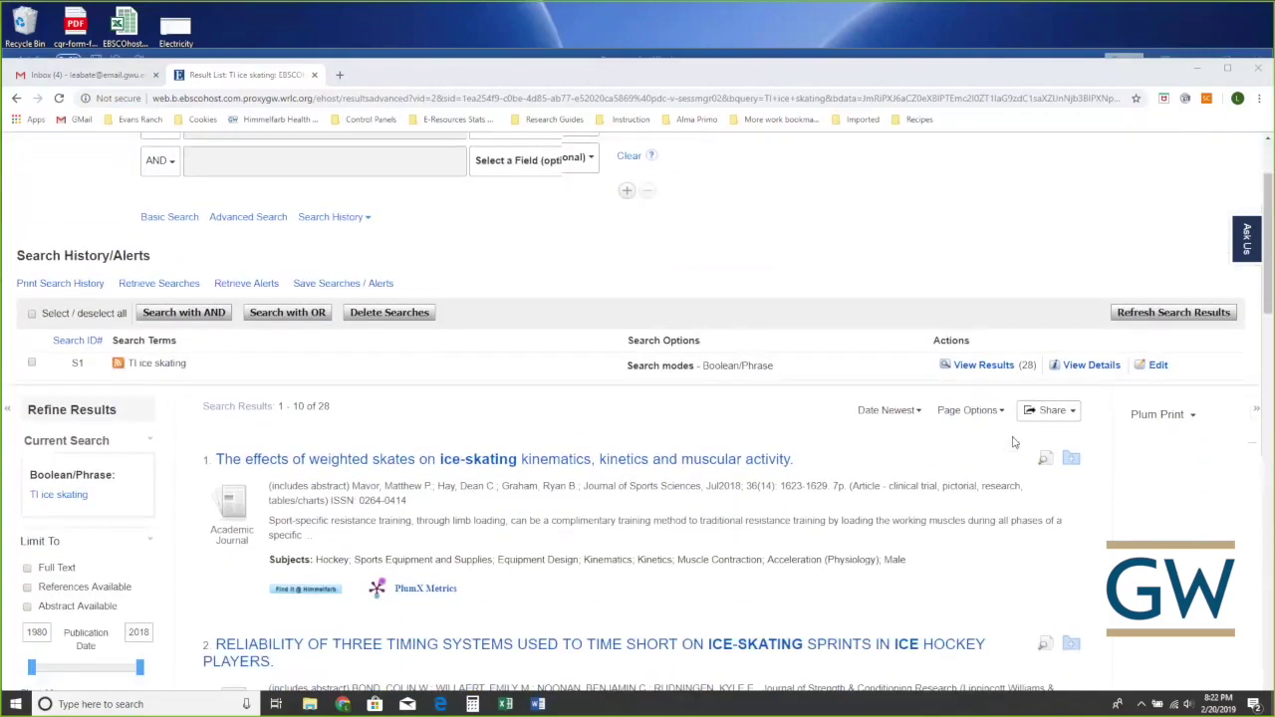
scroll(1014, 441, "down", 2)
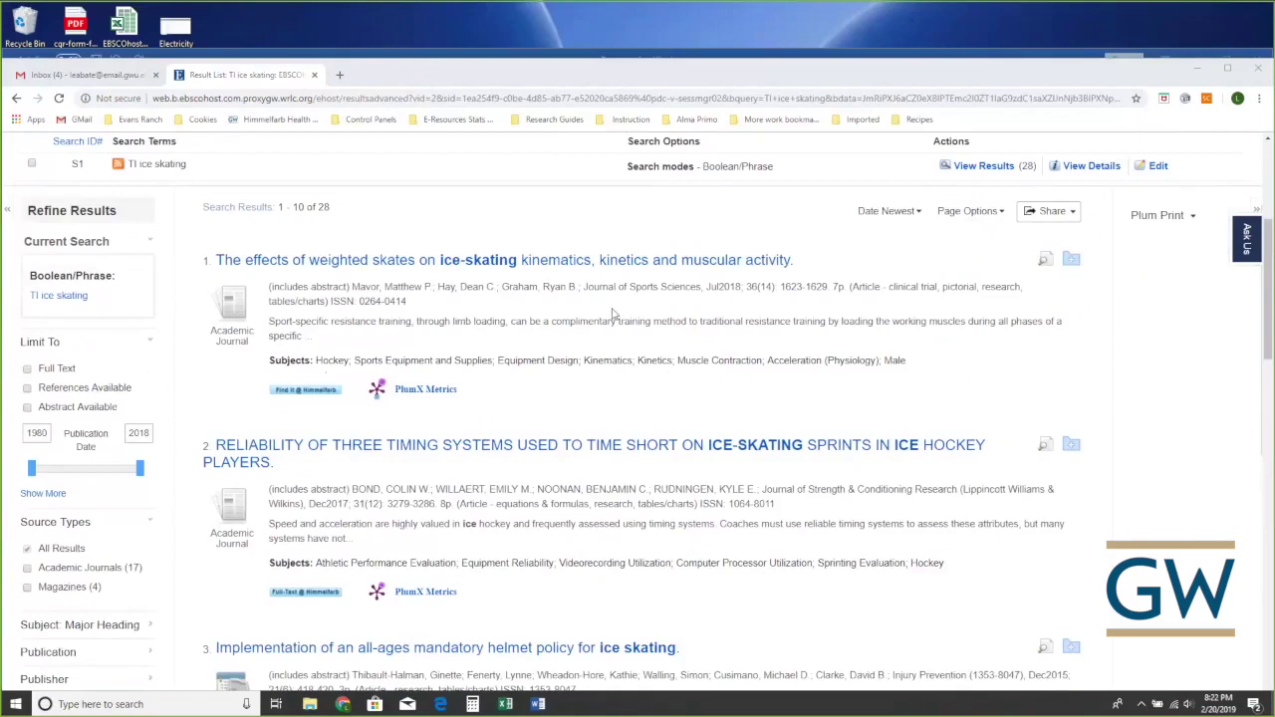
scroll(802, 267, "down", 4)
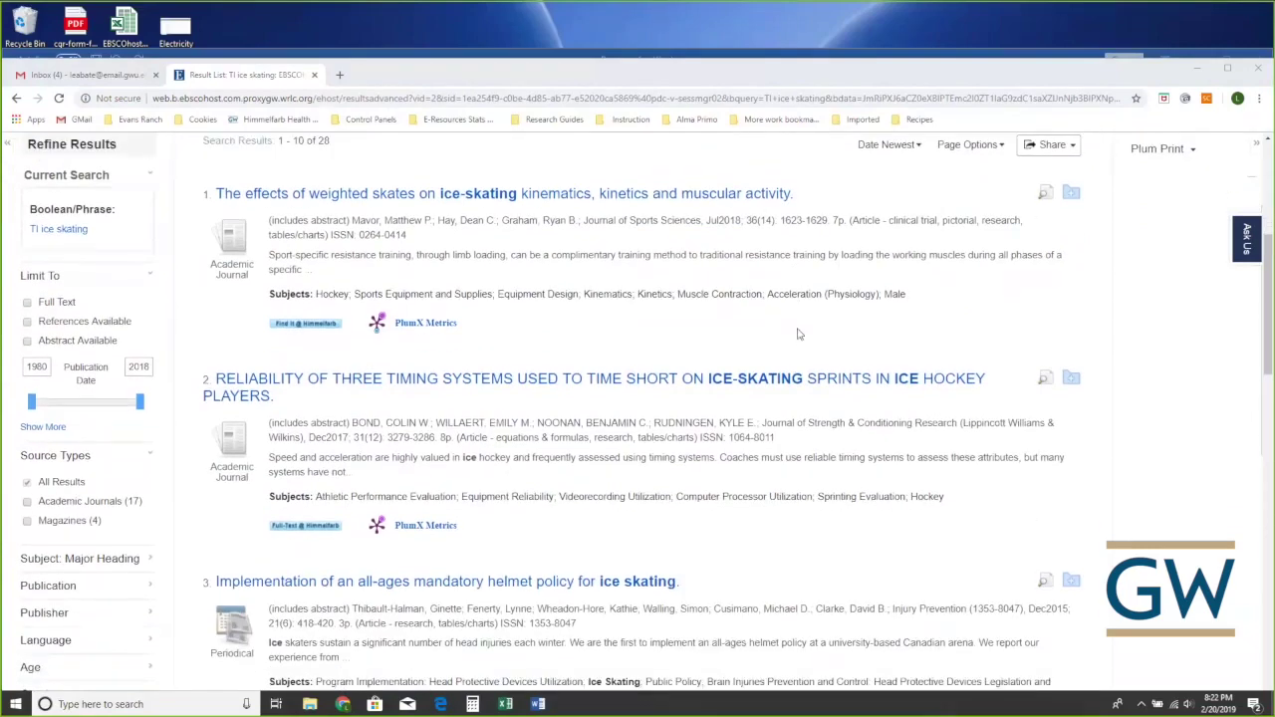
scroll(547, 278, "up", 1)
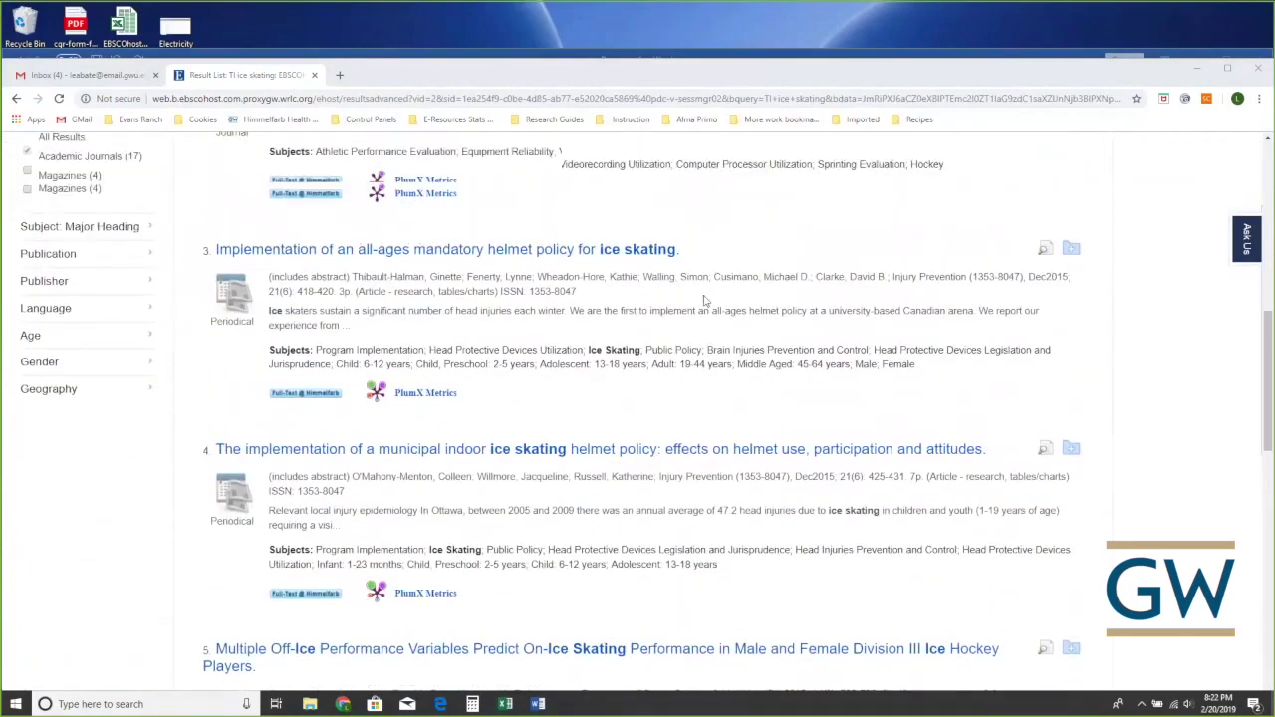
left_click(1071, 248)
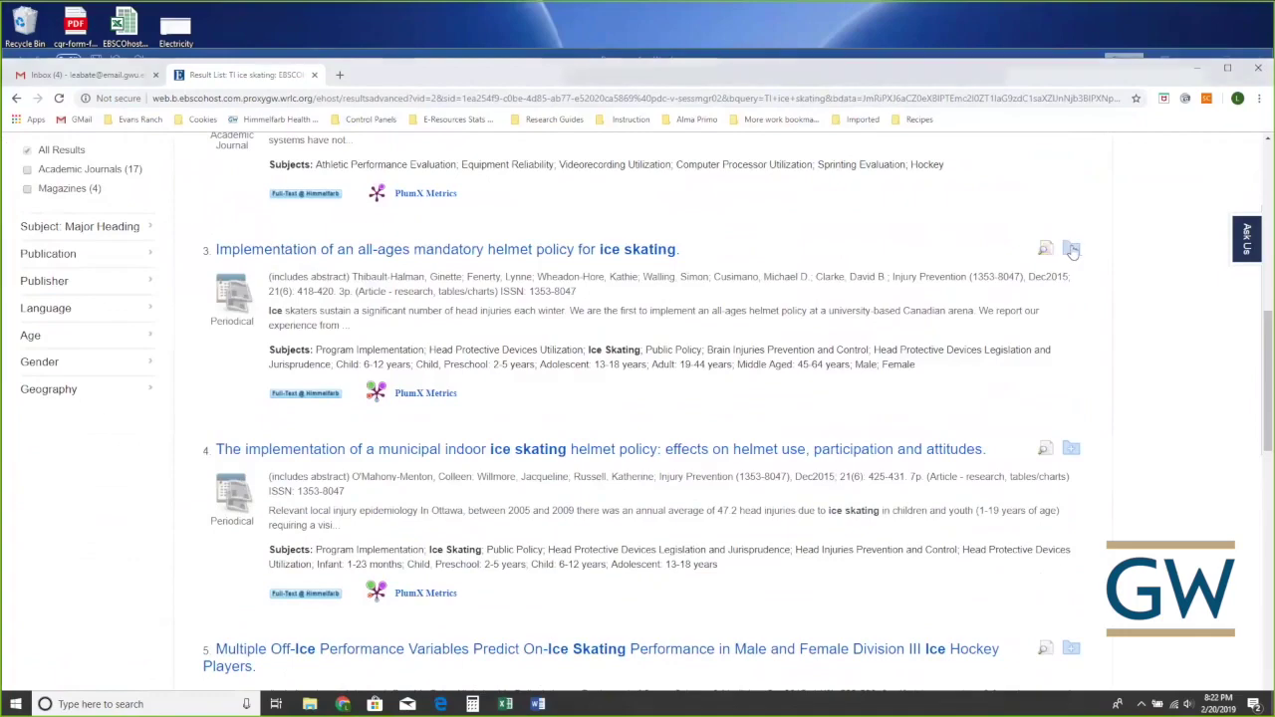
scroll(1124, 387, "down", 1)
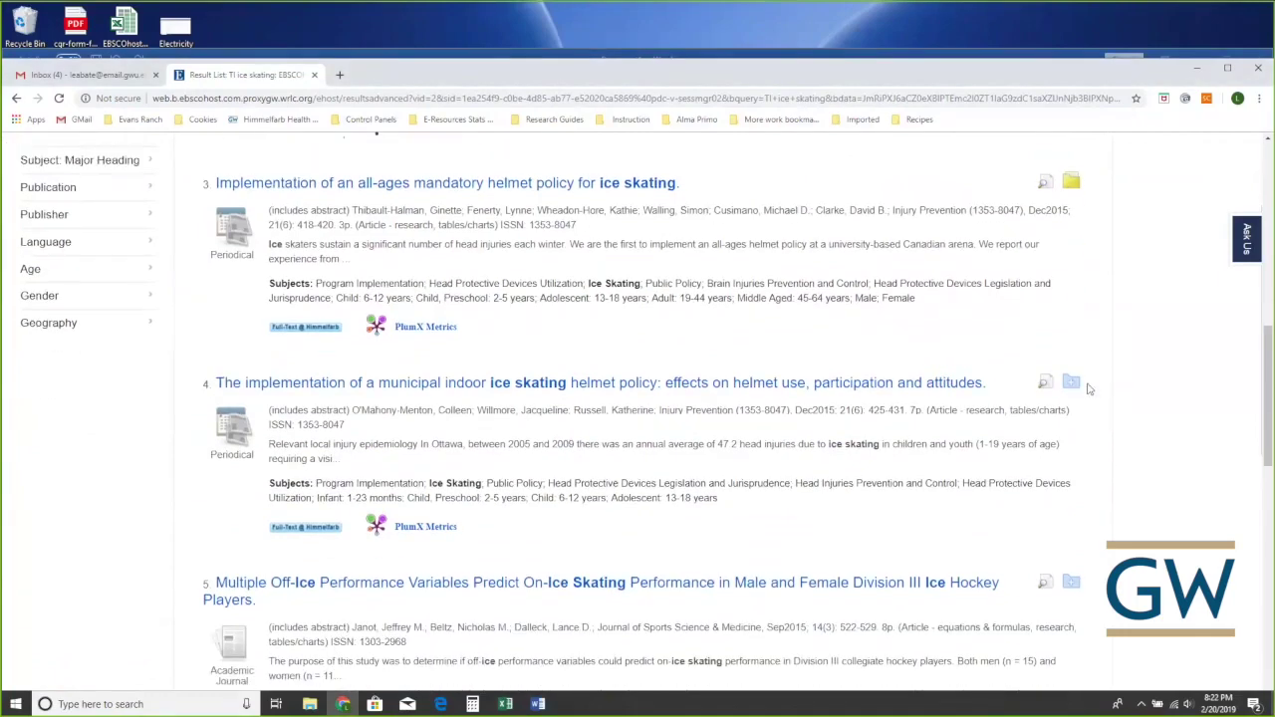
left_click(1071, 378)
scroll(1081, 392, "down", 3)
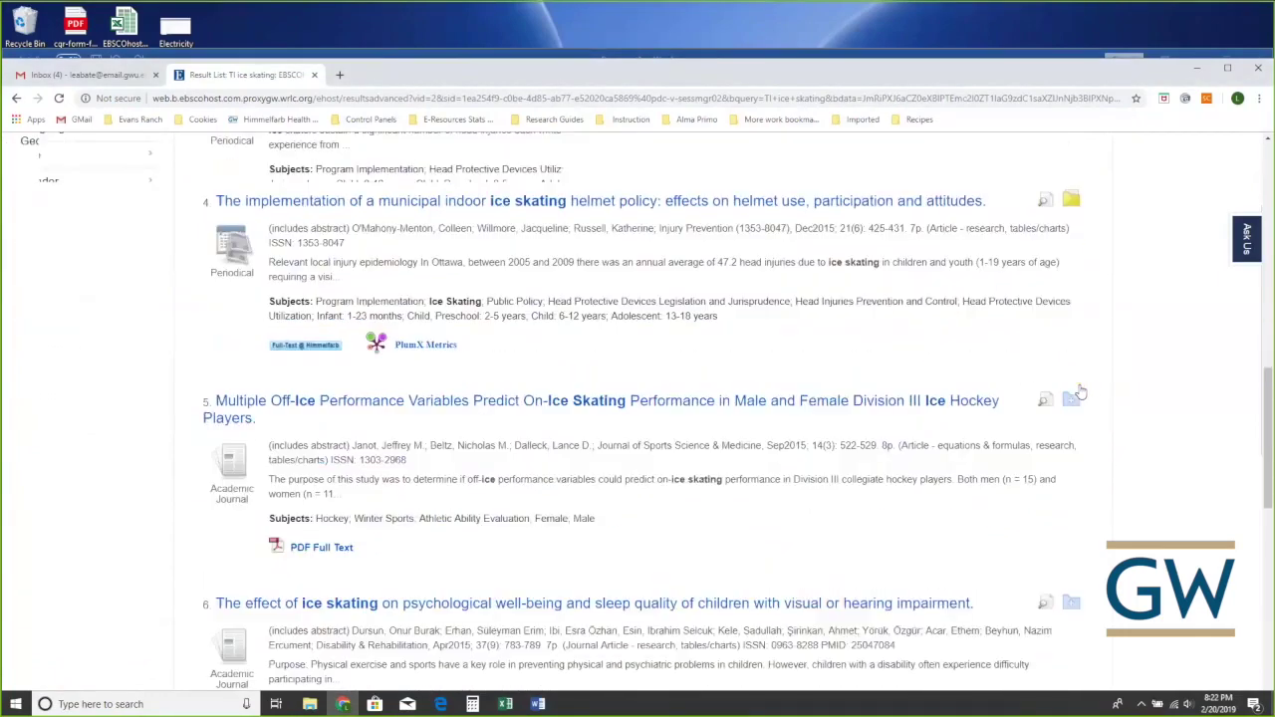
scroll(1080, 391, "down", 4)
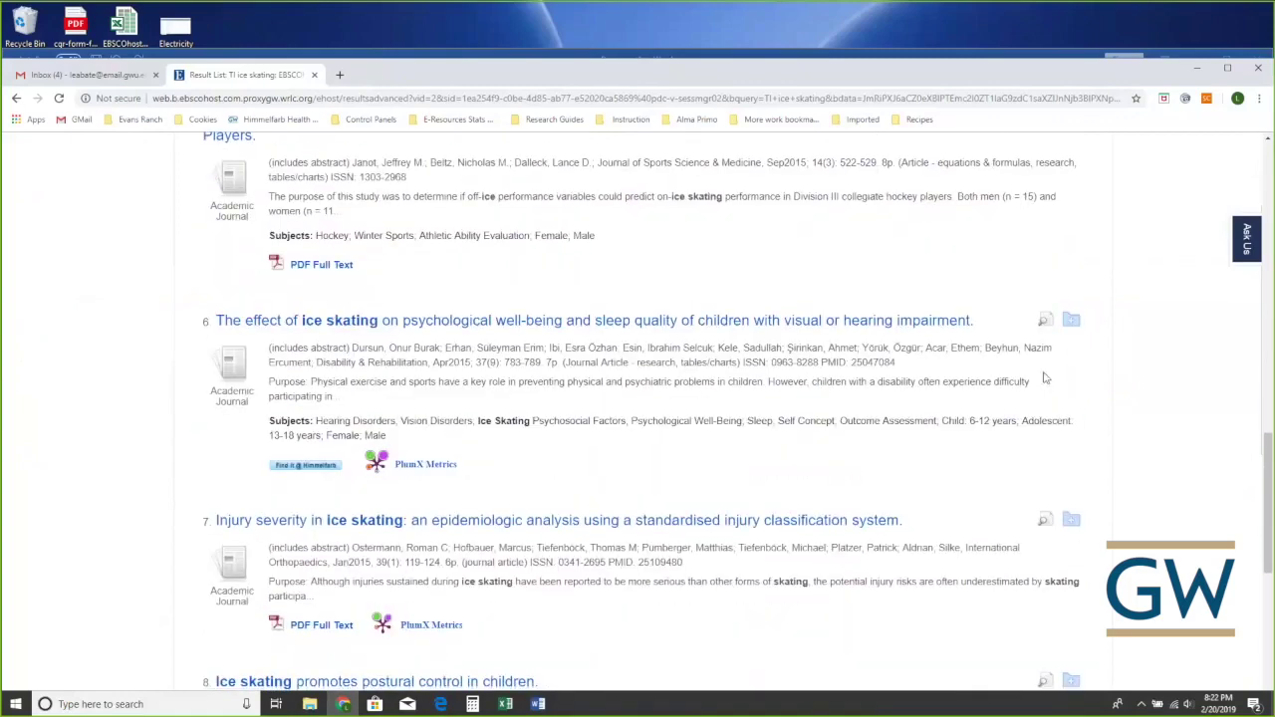
left_click(1072, 319)
From results page 2, add the 'Skating on thin ice' injury study to the folder.
scroll(1073, 513, "up", 3)
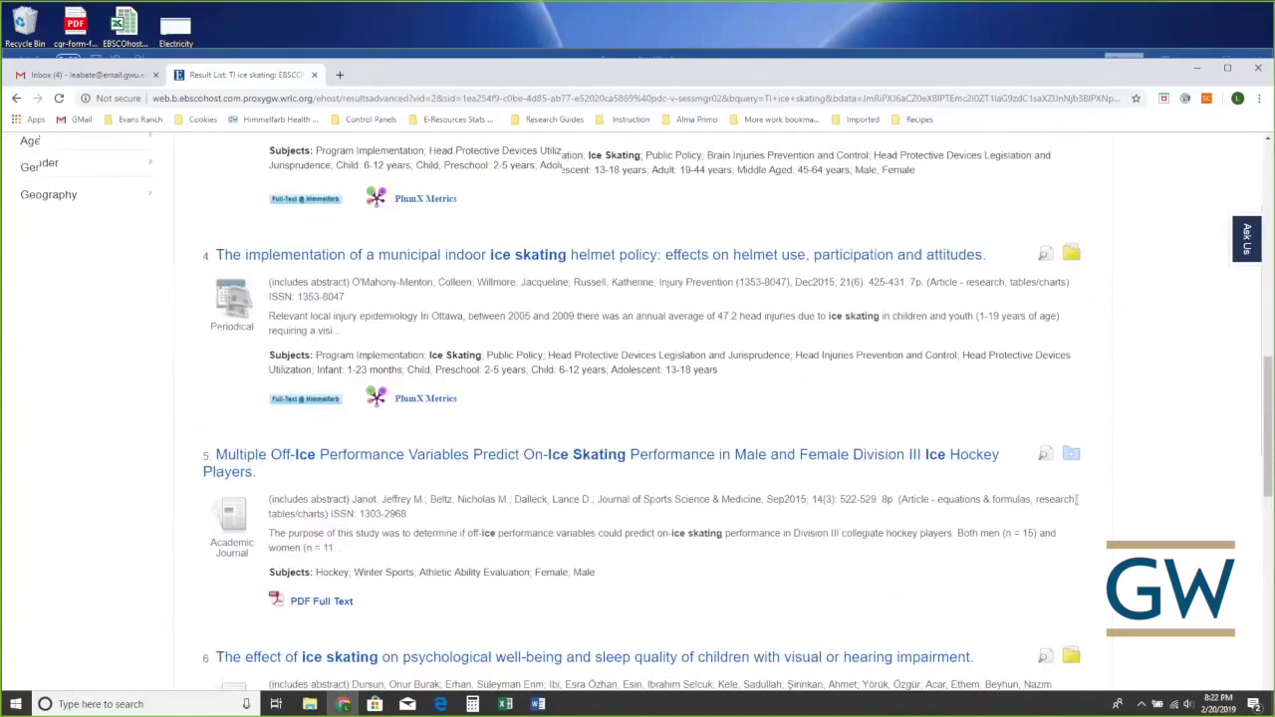
scroll(1073, 503, "up", 6)
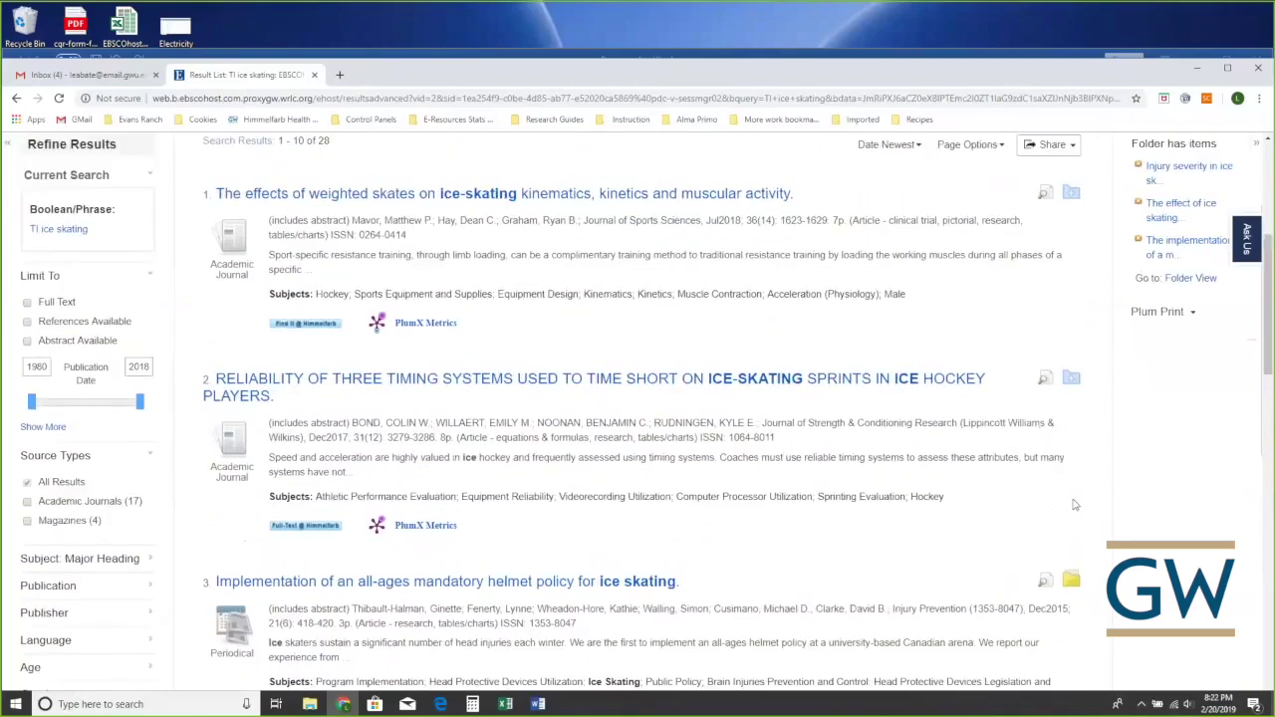
scroll(1074, 505, "up", 4)
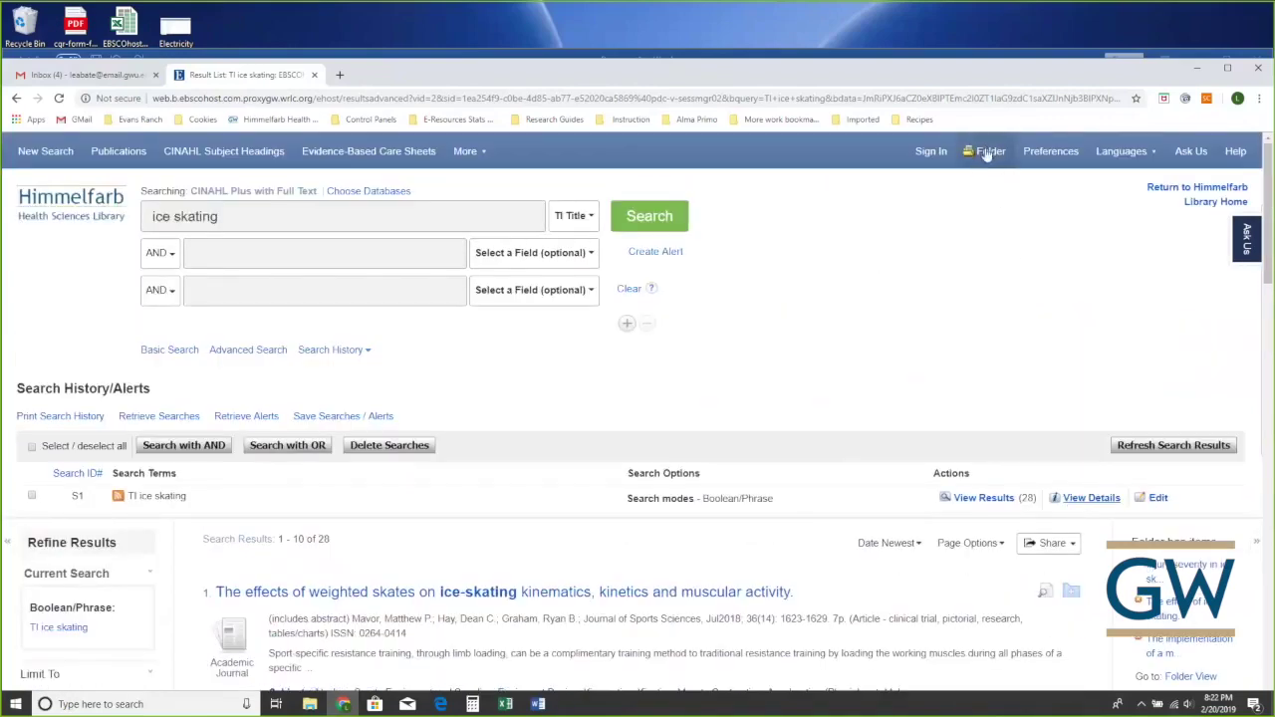
scroll(807, 446, "down", 1)
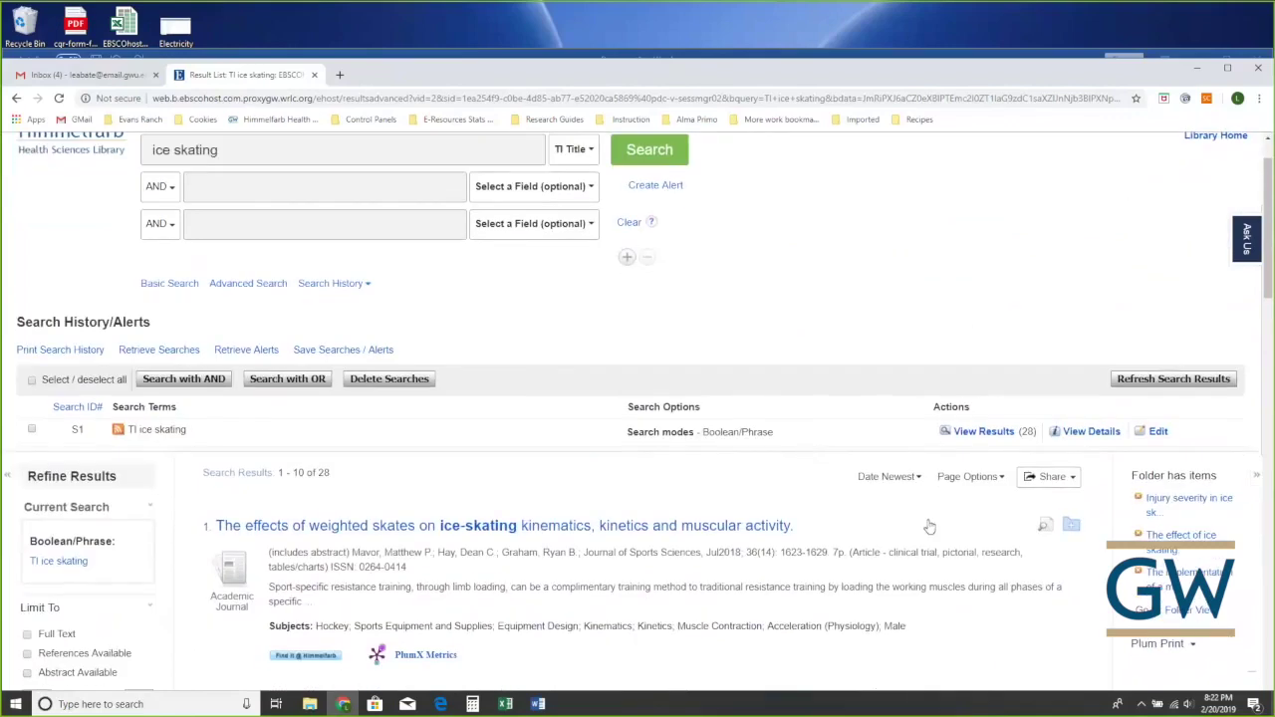
left_click_drag(1269, 178, 1238, 570)
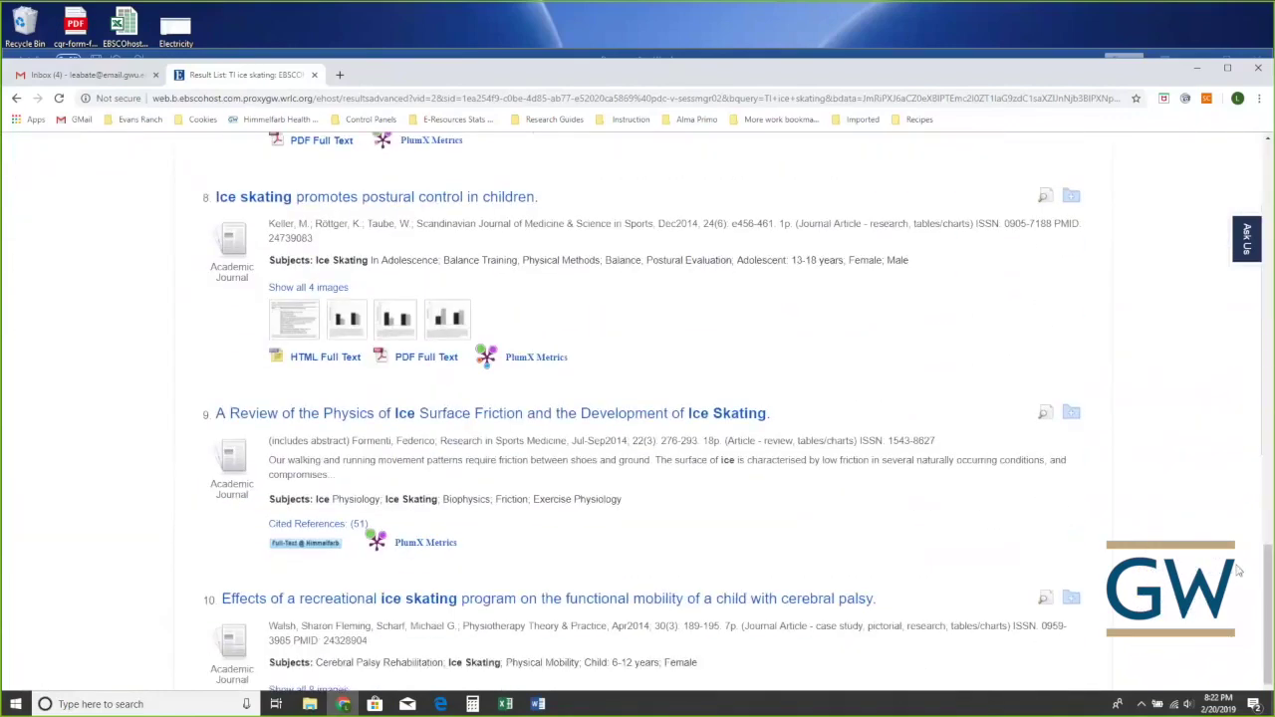
scroll(1238, 570, "down", 2)
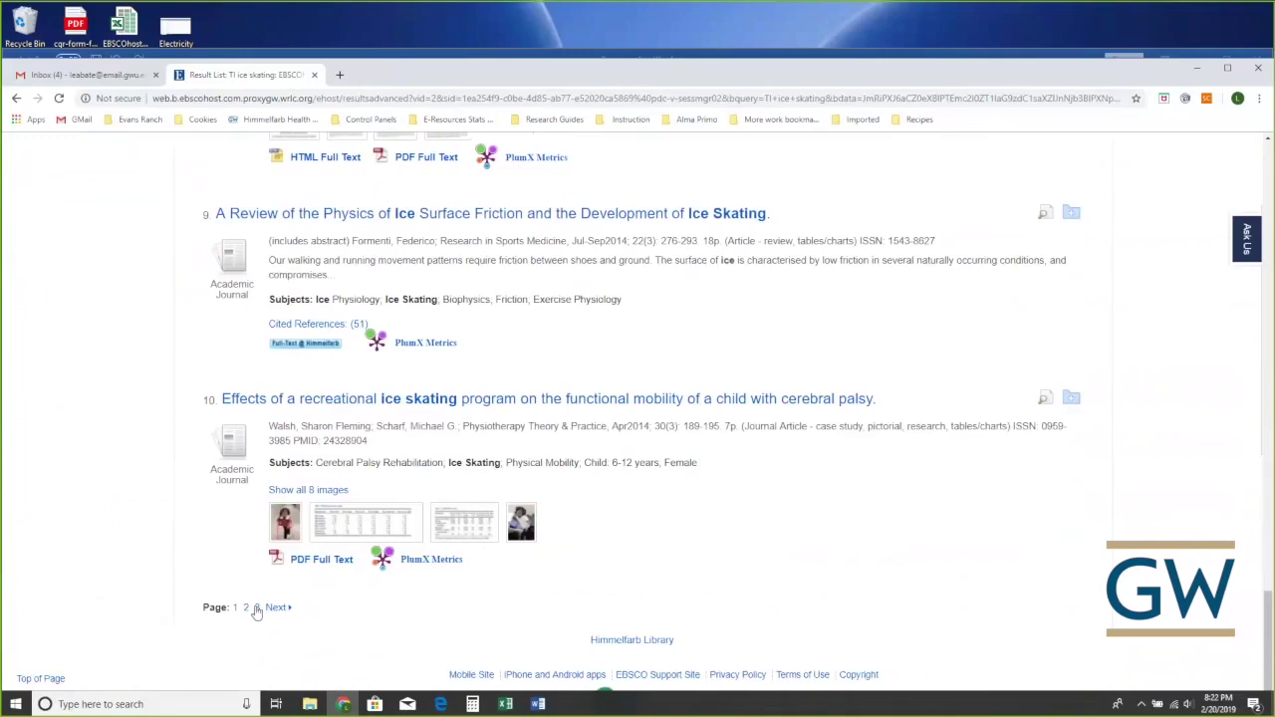
left_click(248, 609)
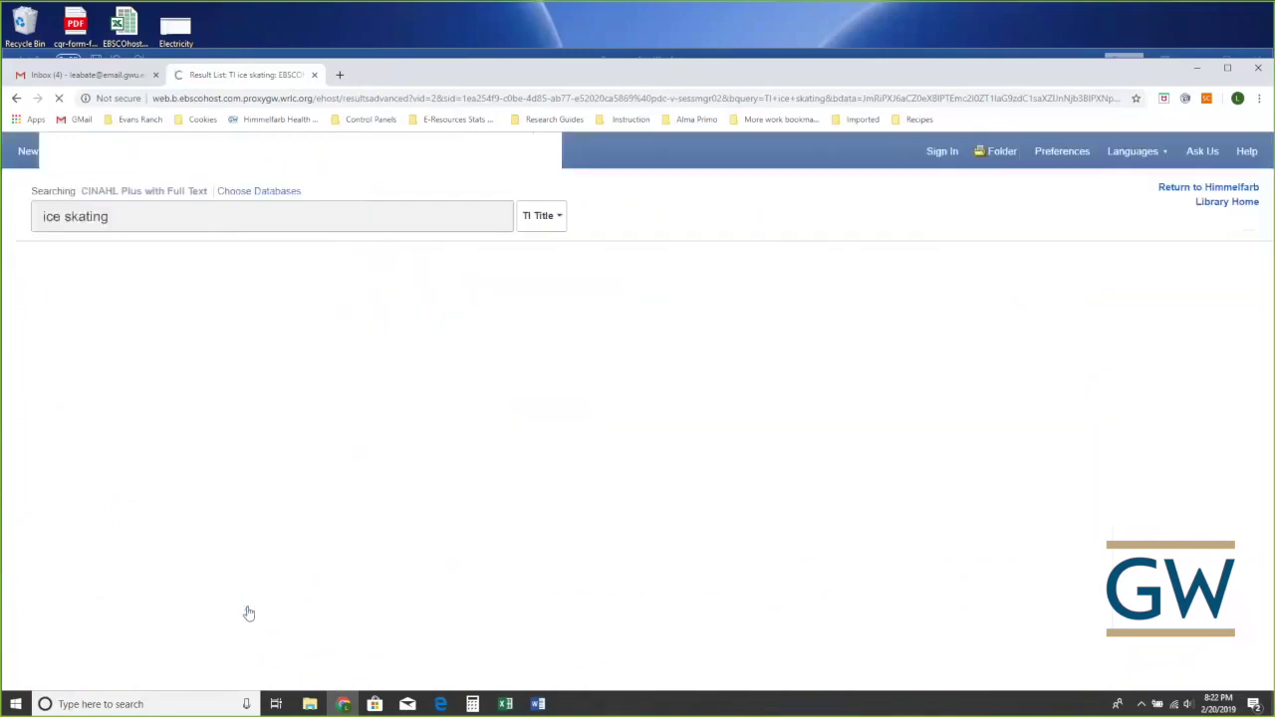
scroll(528, 596, "down", 7)
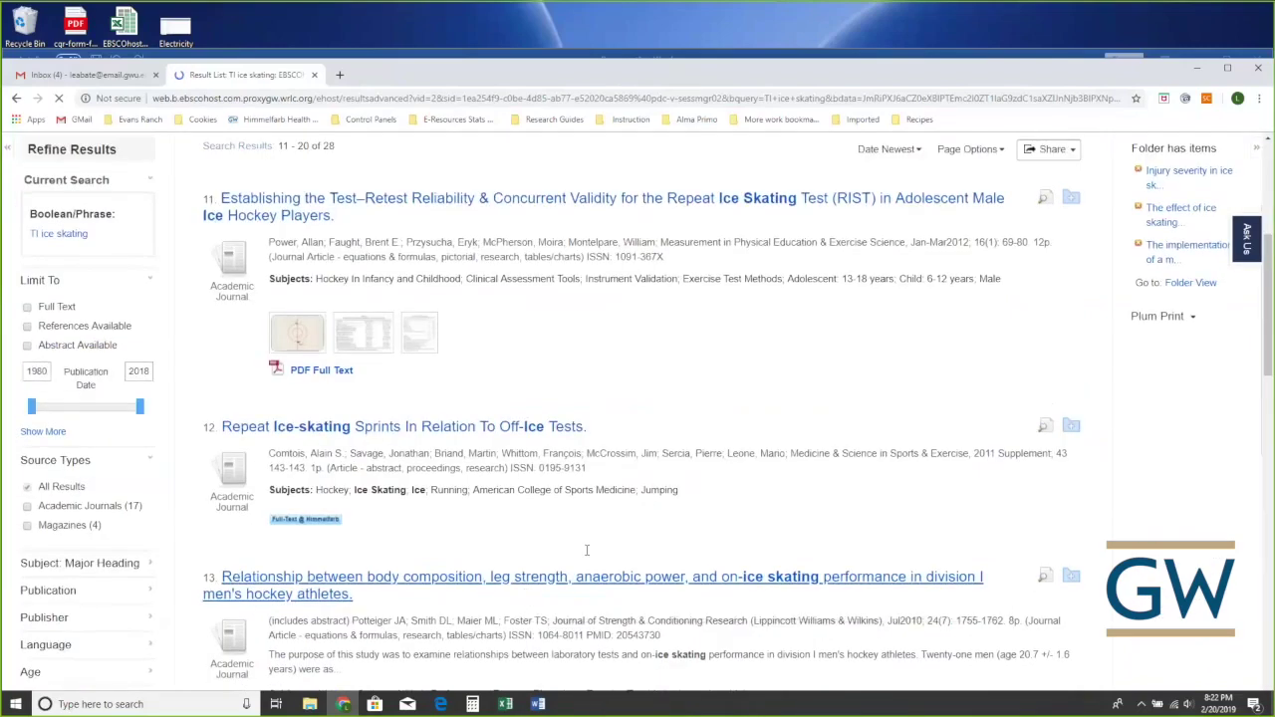
scroll(635, 564, "down", 4)
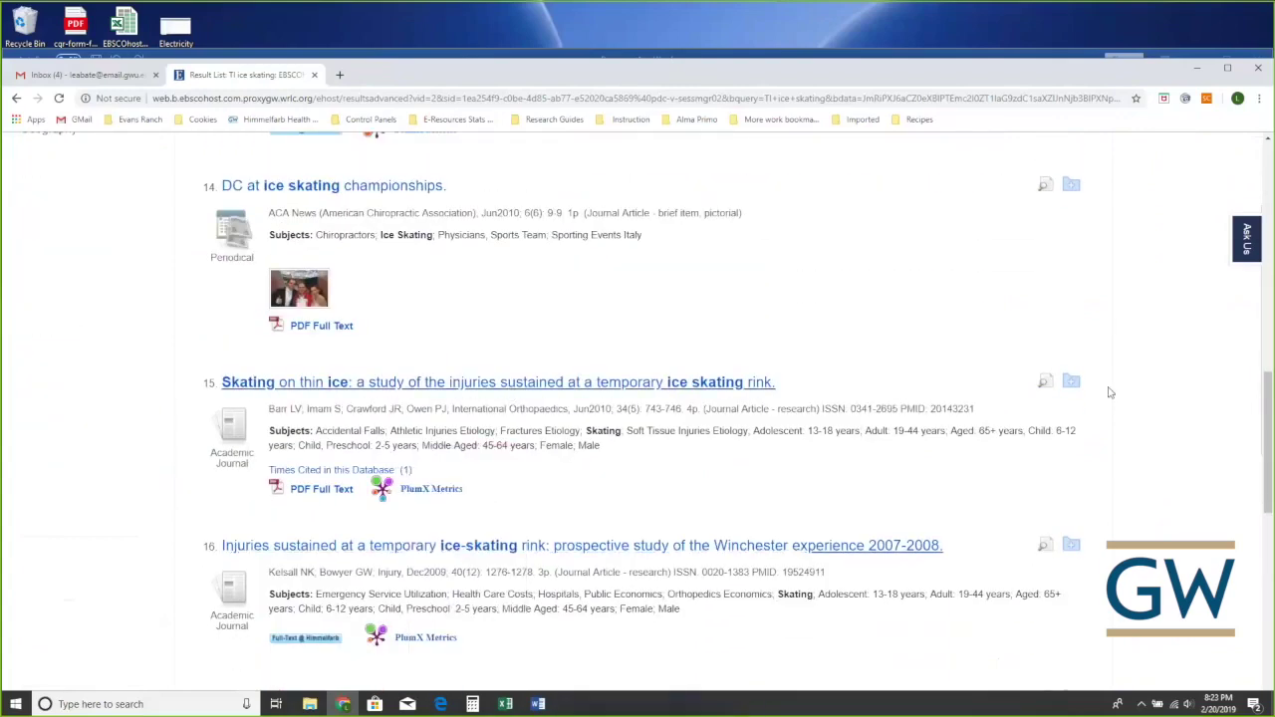
left_click(1070, 383)
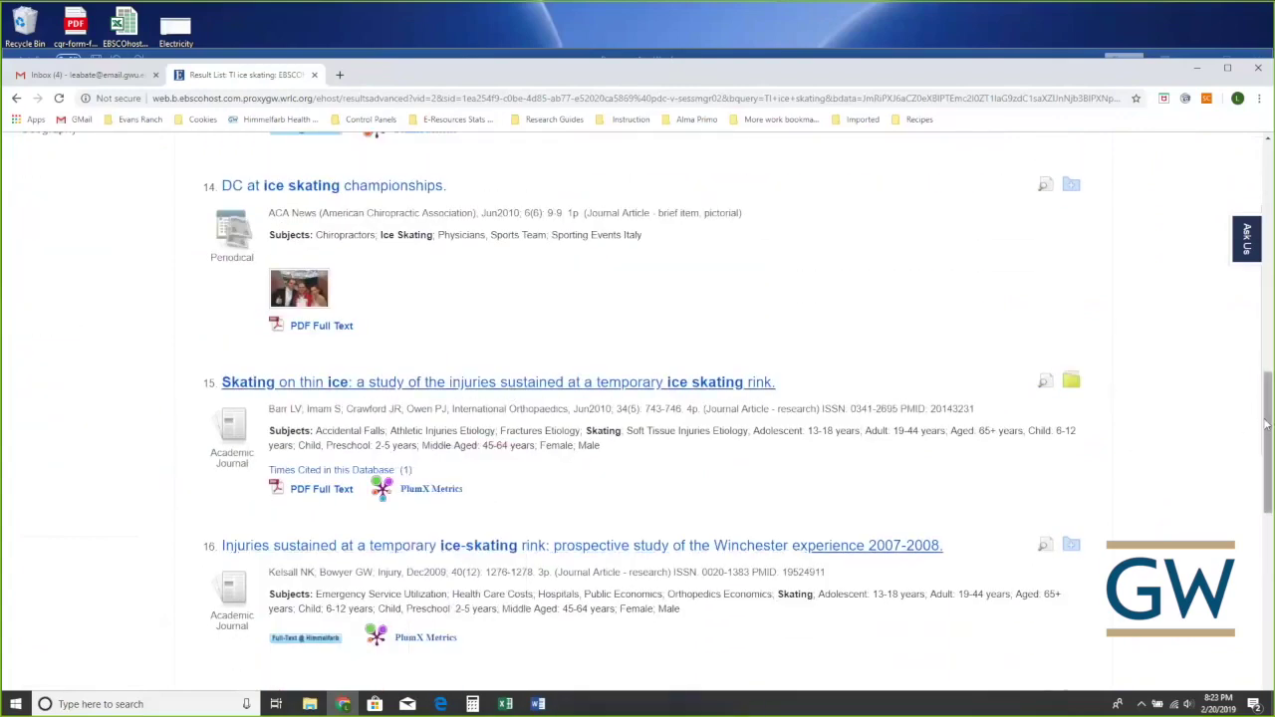
left_click_drag(1268, 439, 1268, 211)
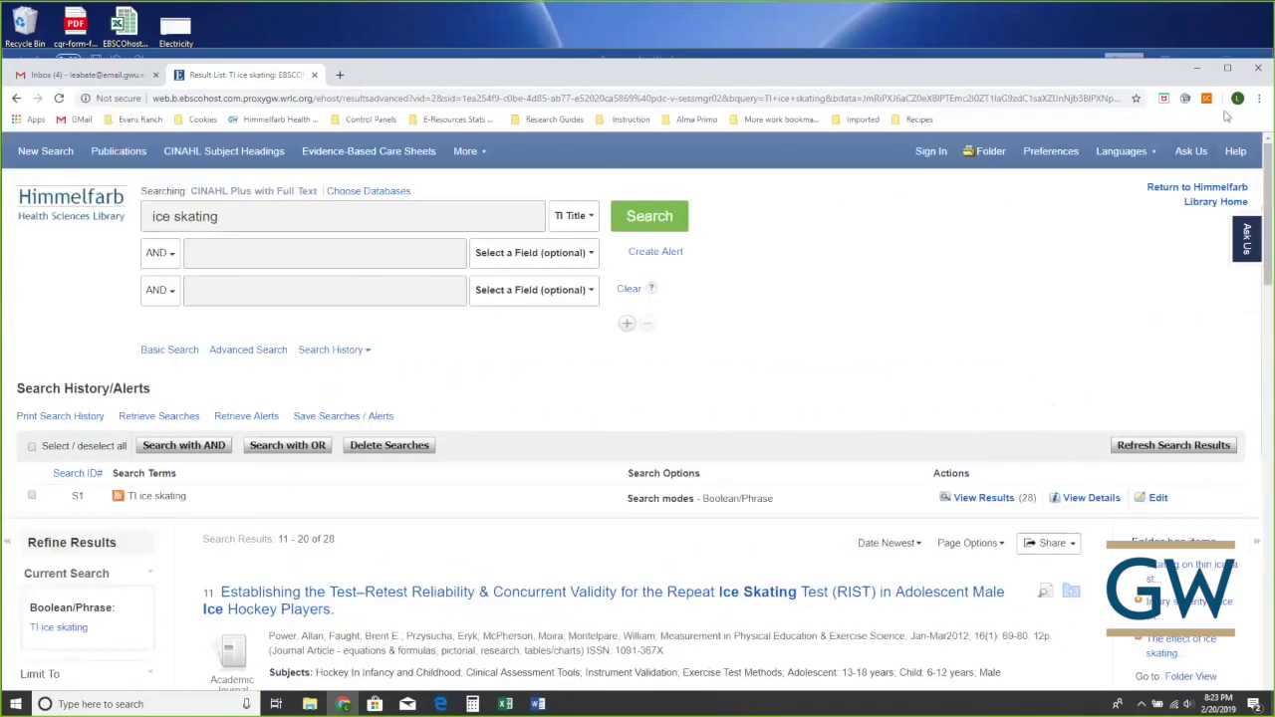
Open the EBSCOhost folder and review the 5 saved ice skating articles, starting with the helmet policy study.
left_click(979, 152)
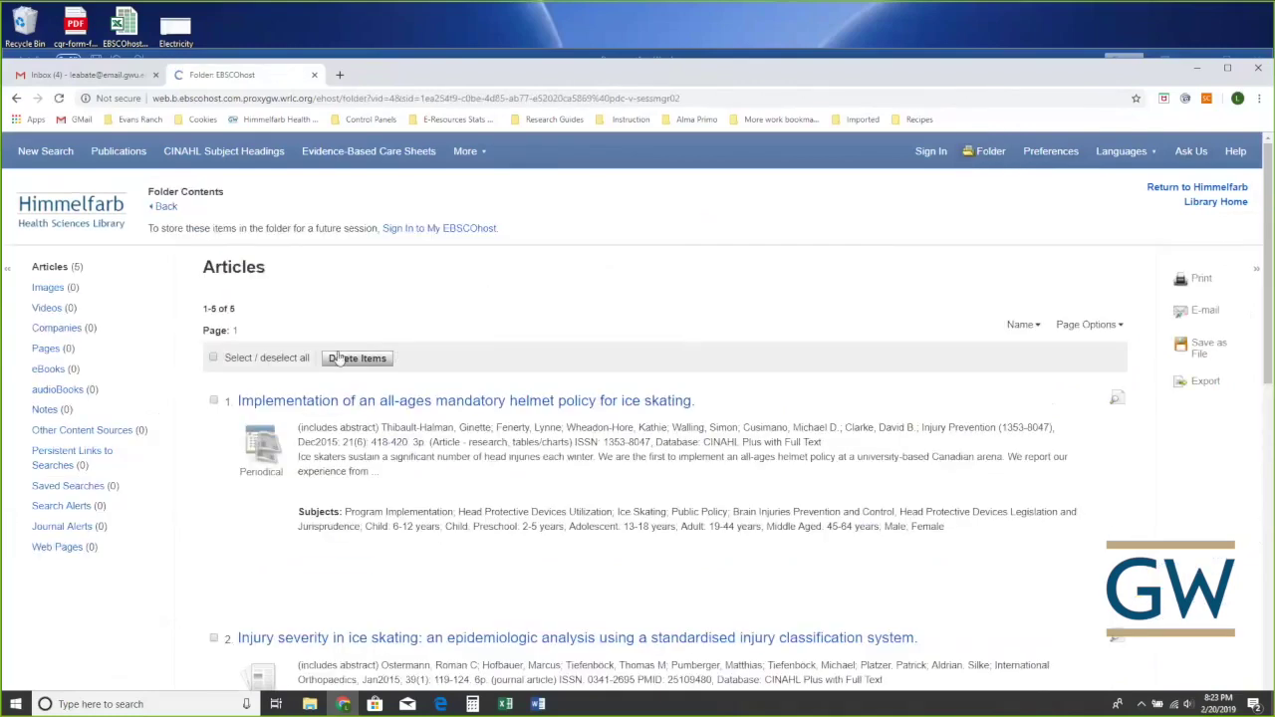
left_click_drag(234, 308, 201, 309)
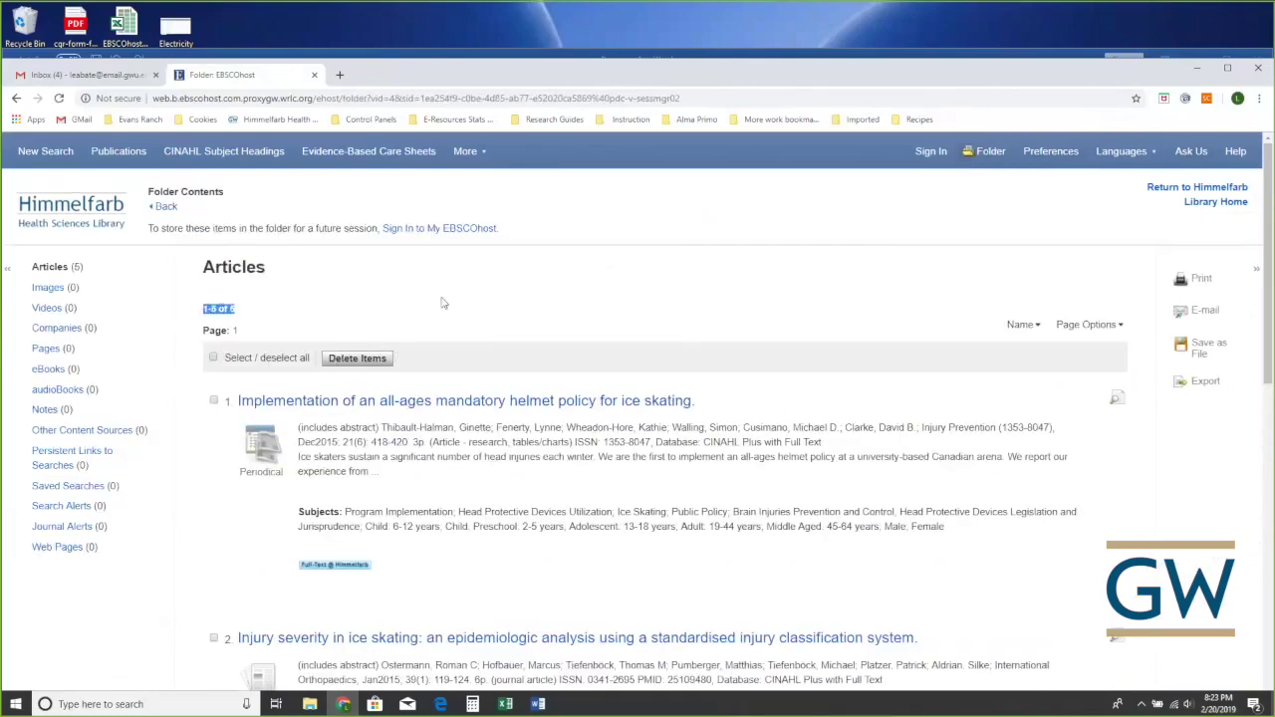
scroll(610, 402, "down", 4)
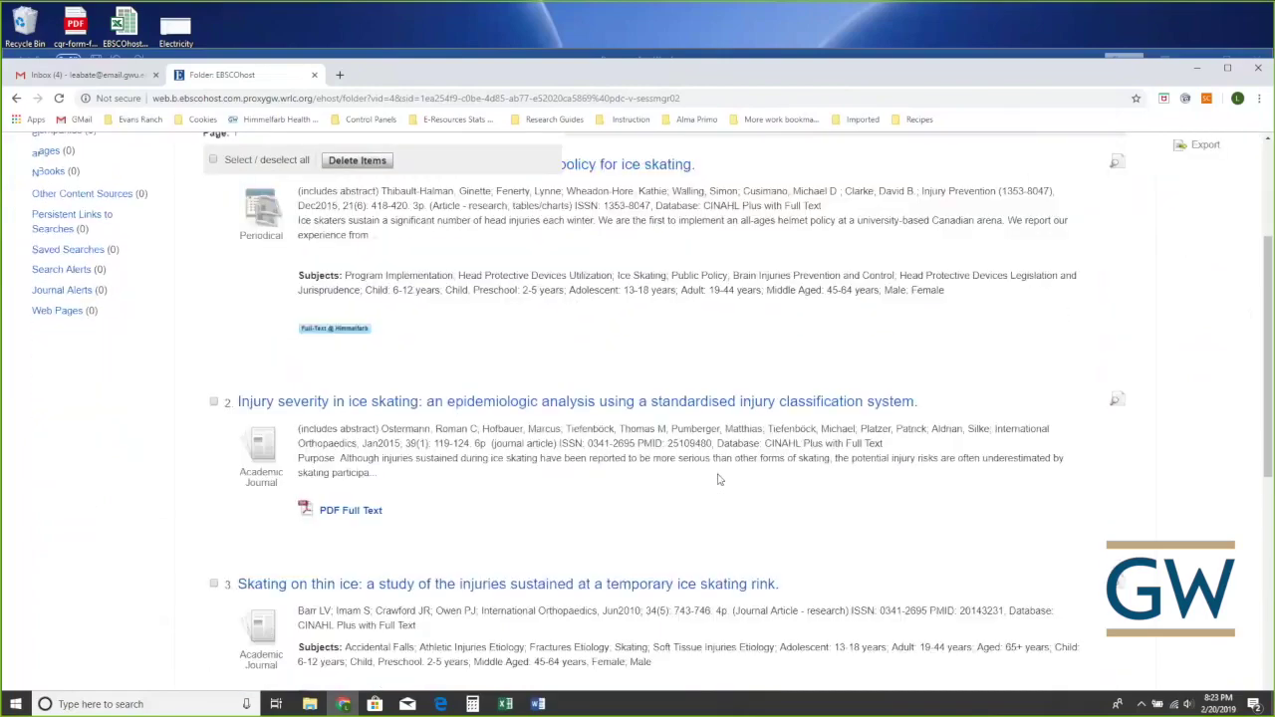
scroll(721, 480, "down", 6)
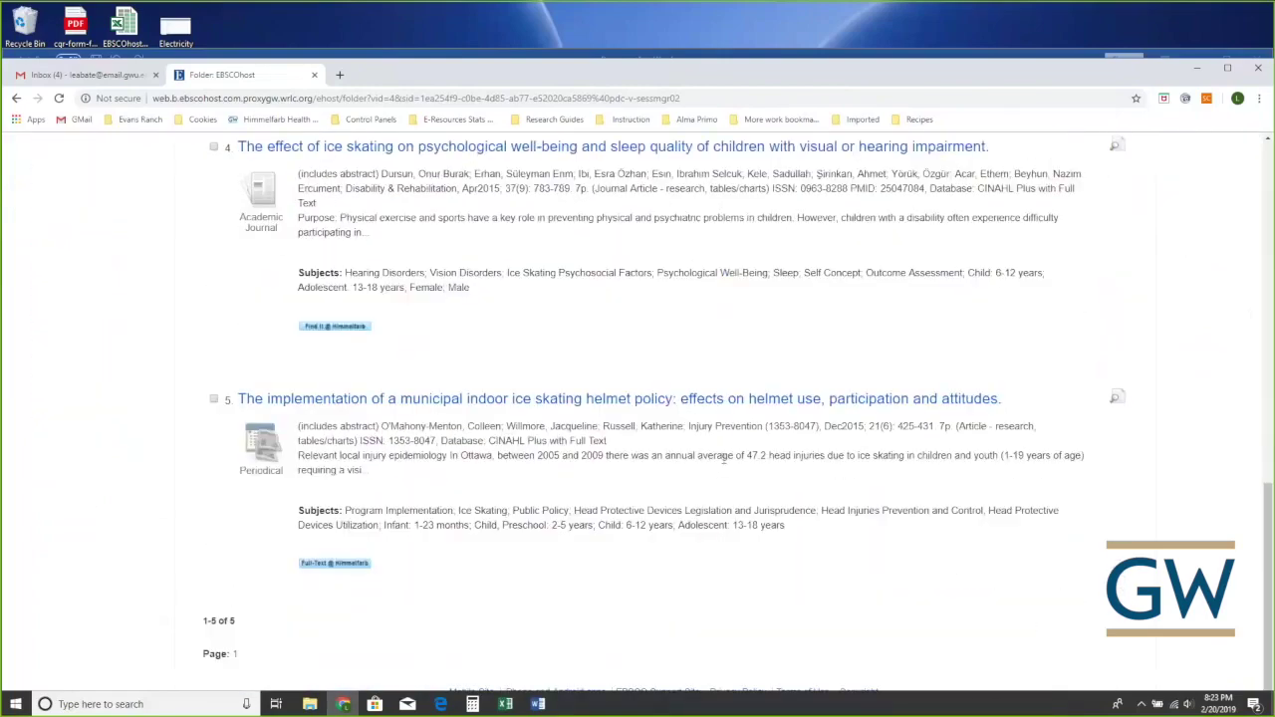
scroll(726, 456, "up", 6)
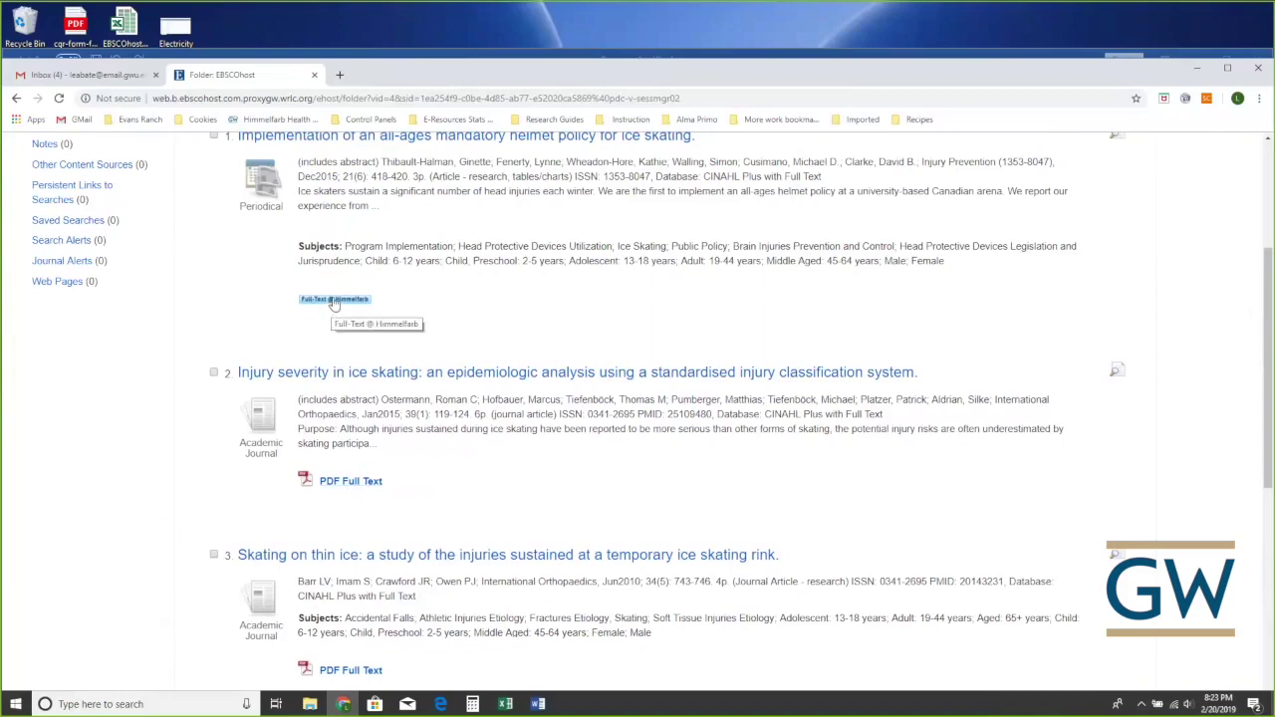
scroll(334, 300, "up", 2)
scroll(335, 299, "up", 4)
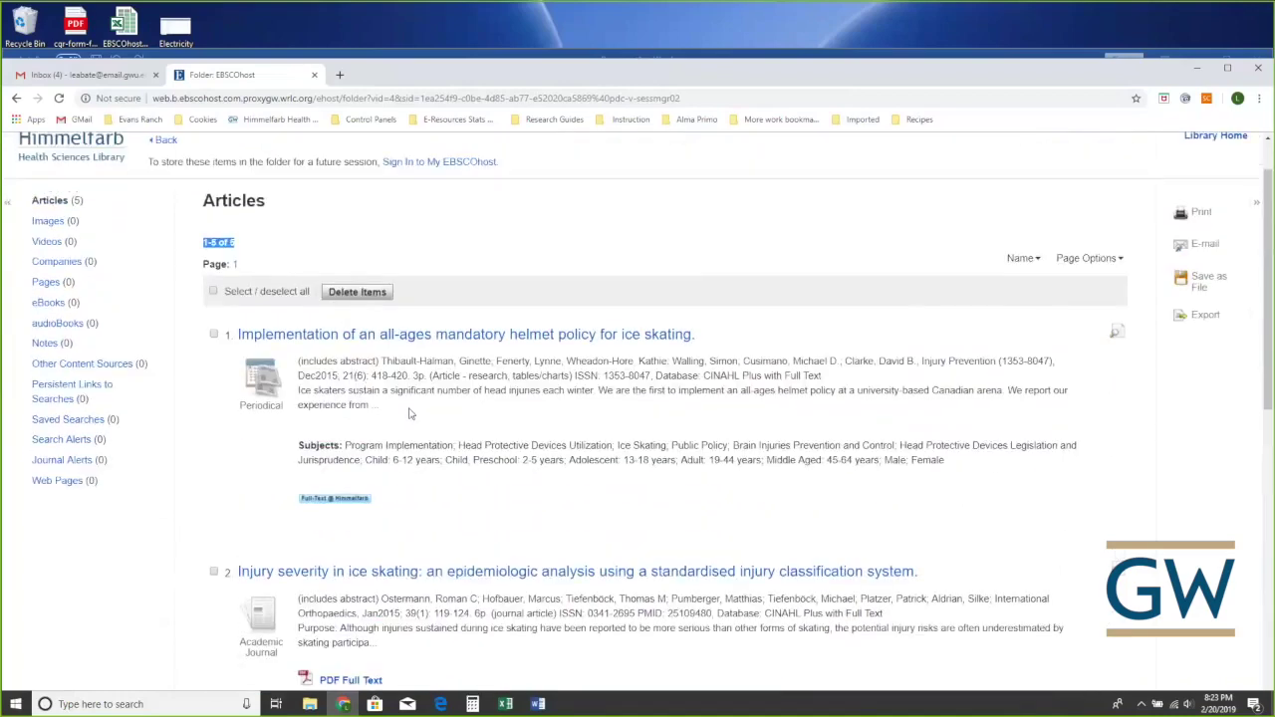
scroll(408, 413, "up", 2)
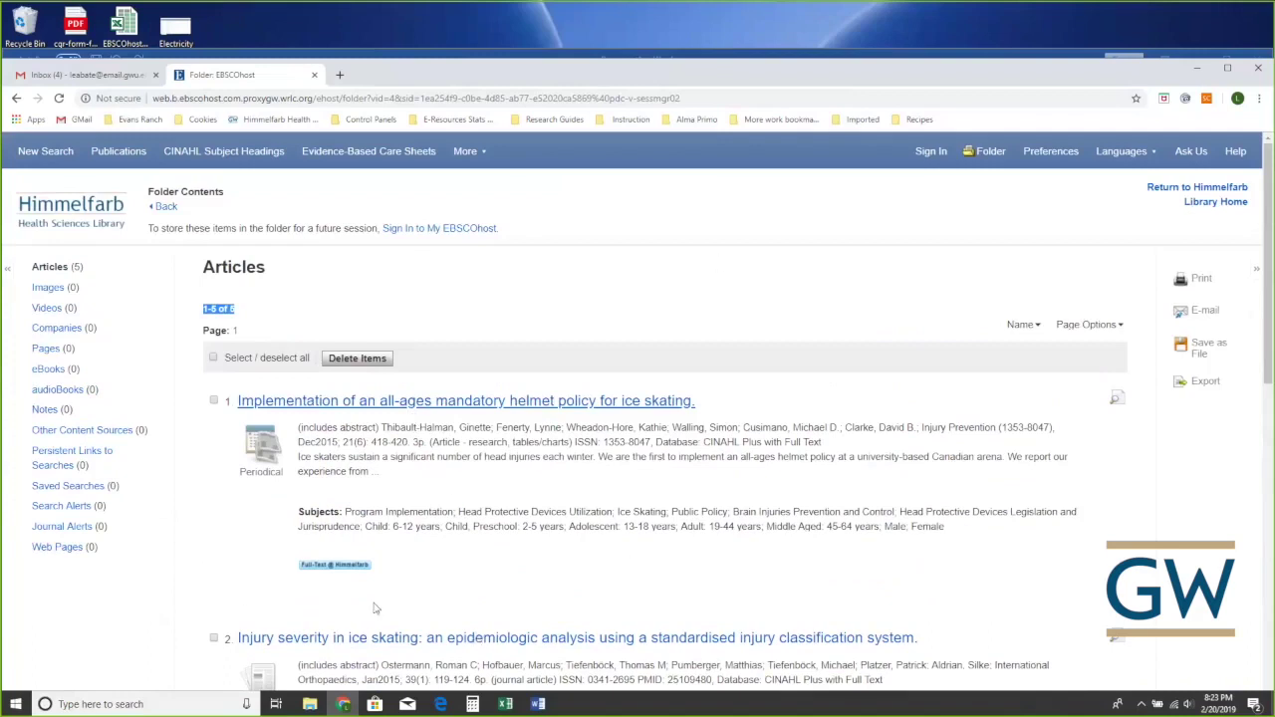
Select all 5 folder articles and send them by Direct Export to RefWorks.
left_click(214, 359)
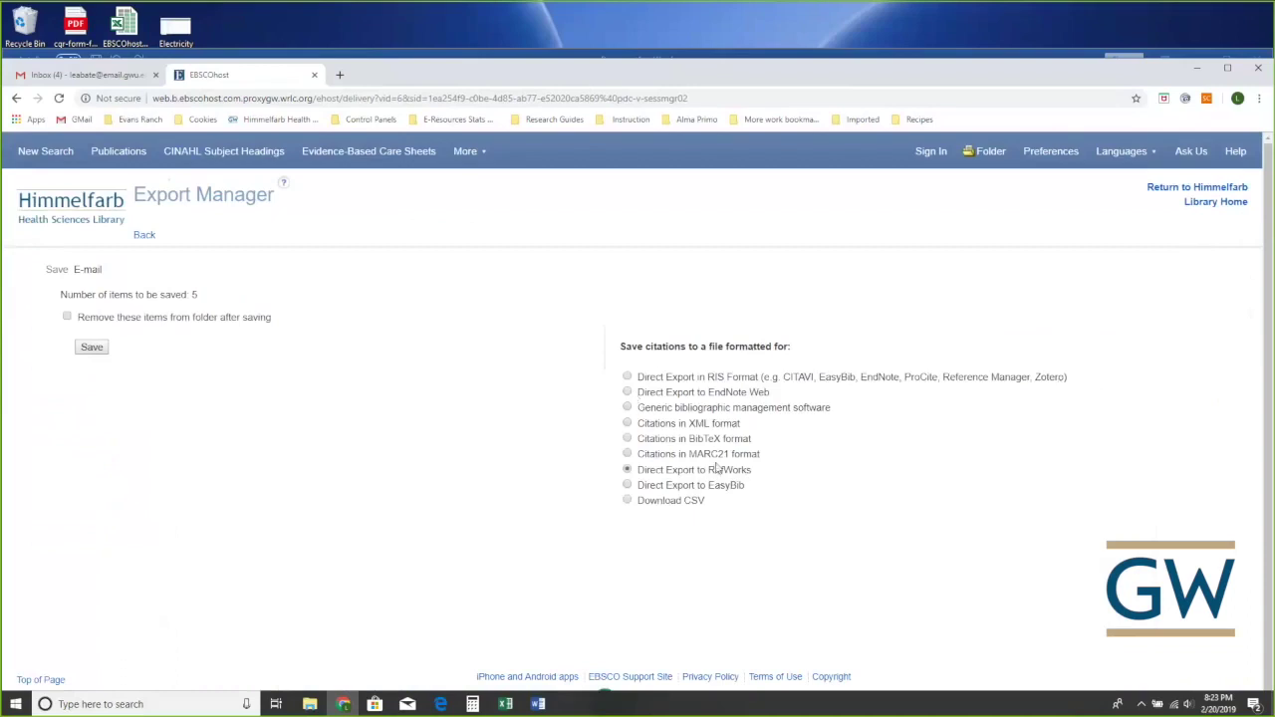
left_click_drag(752, 475, 642, 479)
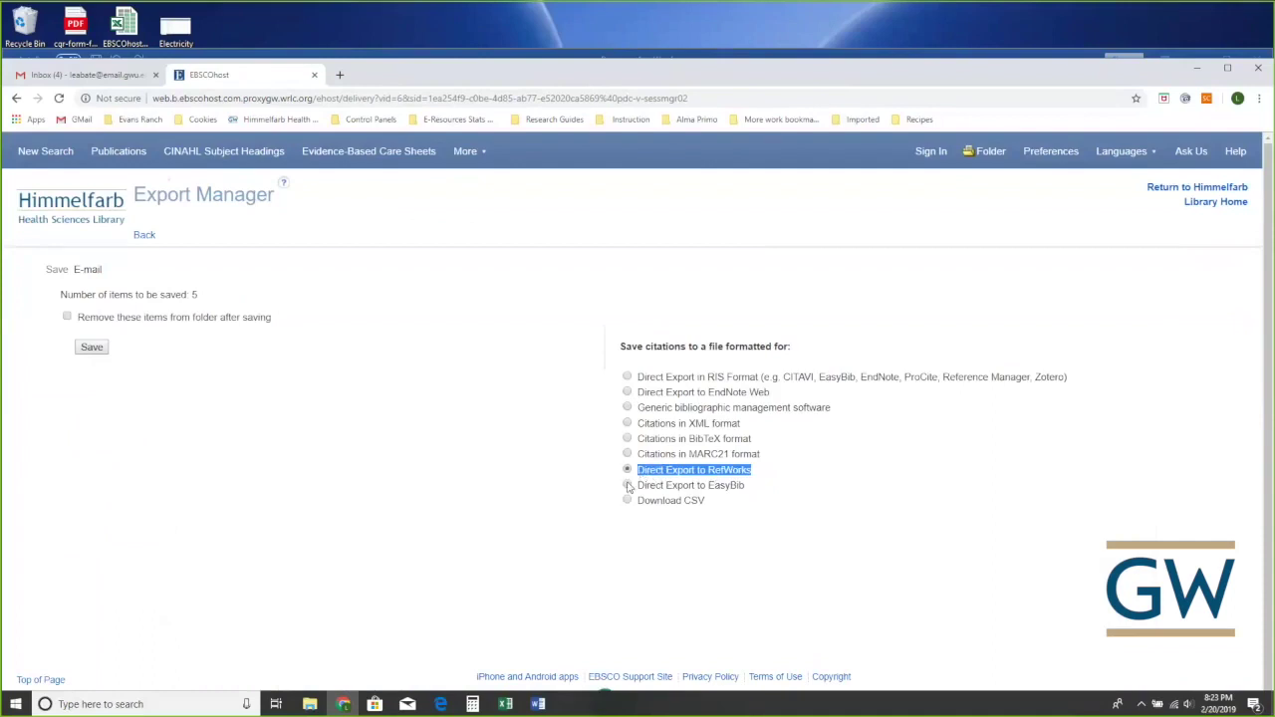
left_click(92, 347)
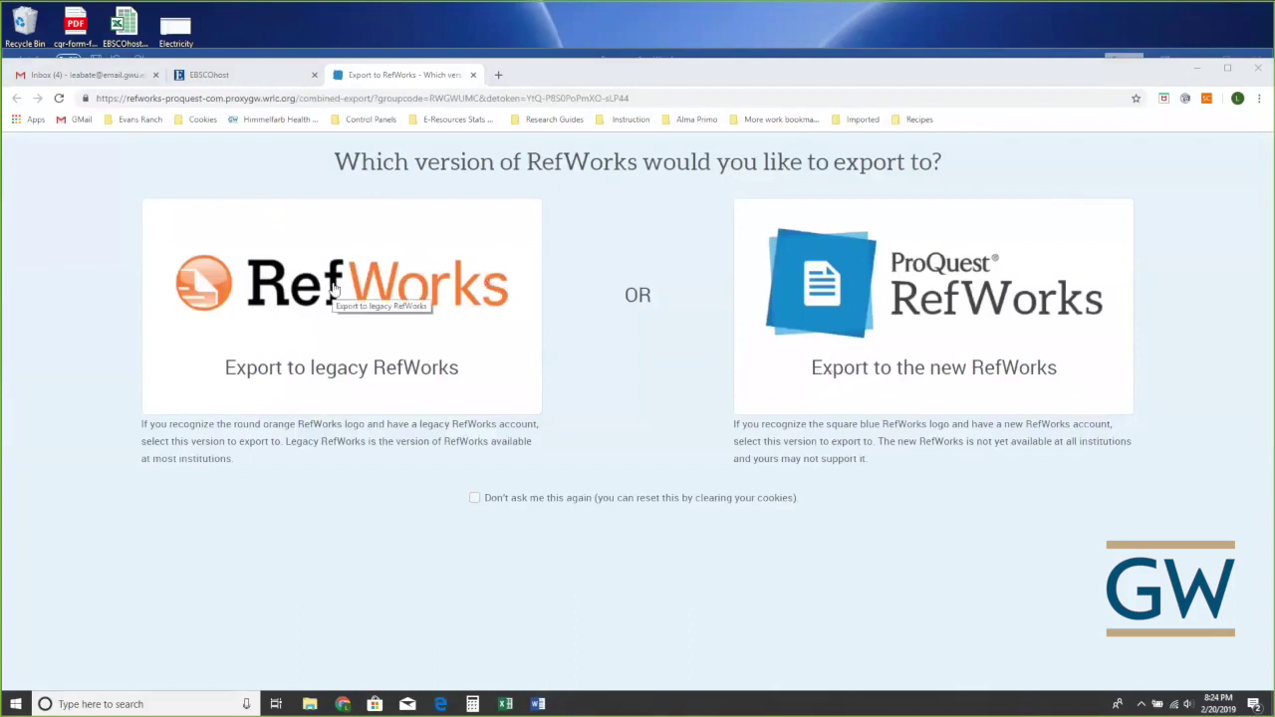
Always export to legacy RefWorks and log in with the account username and password to import the references.
left_click(476, 506)
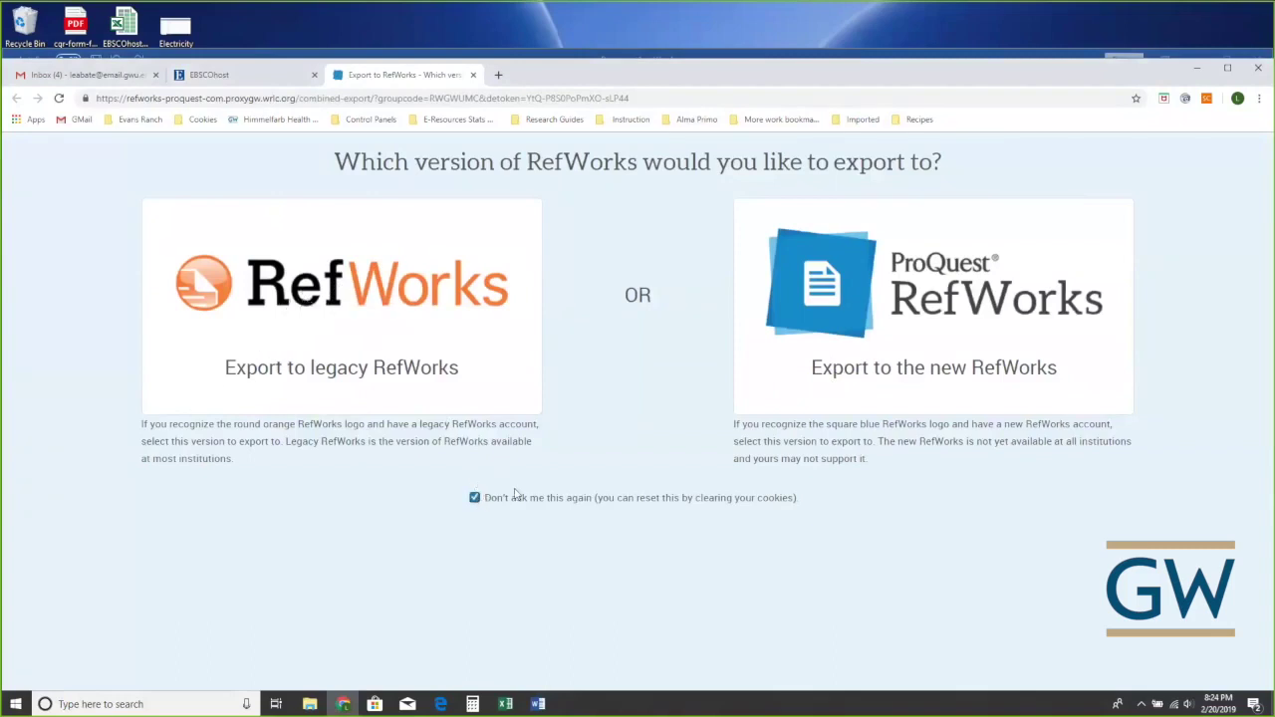
left_click(396, 297)
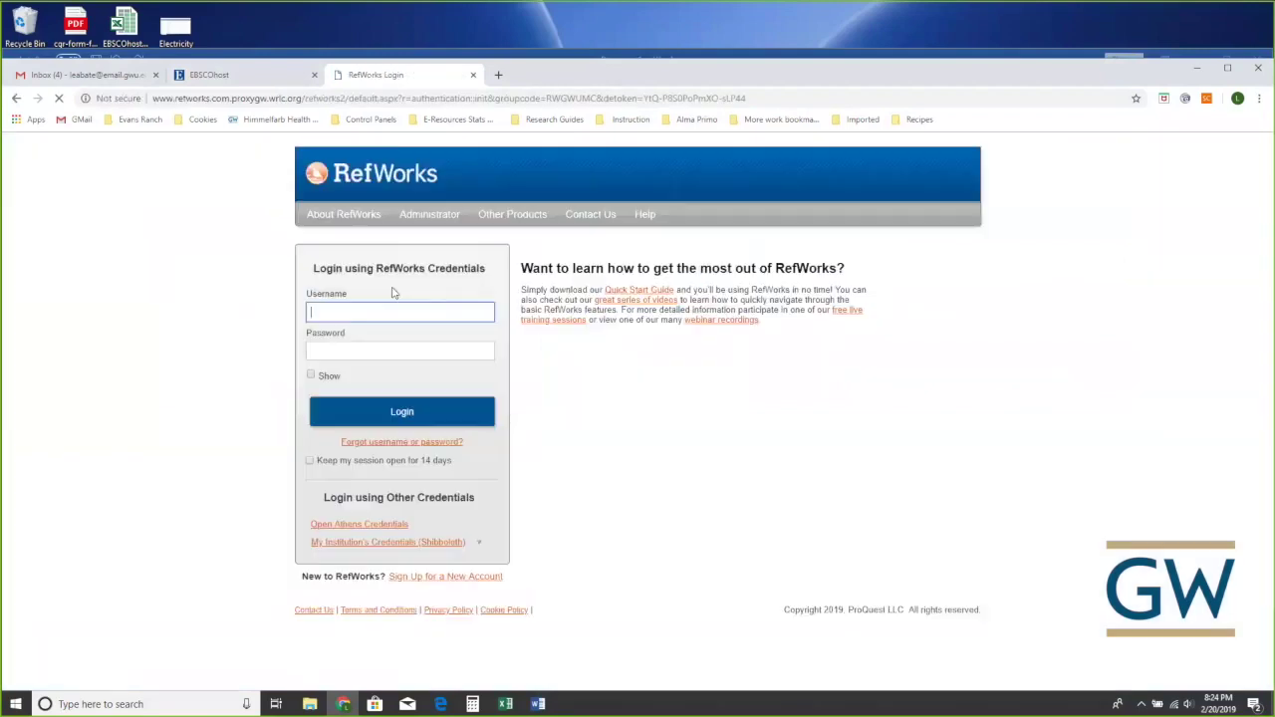
key("Tab")
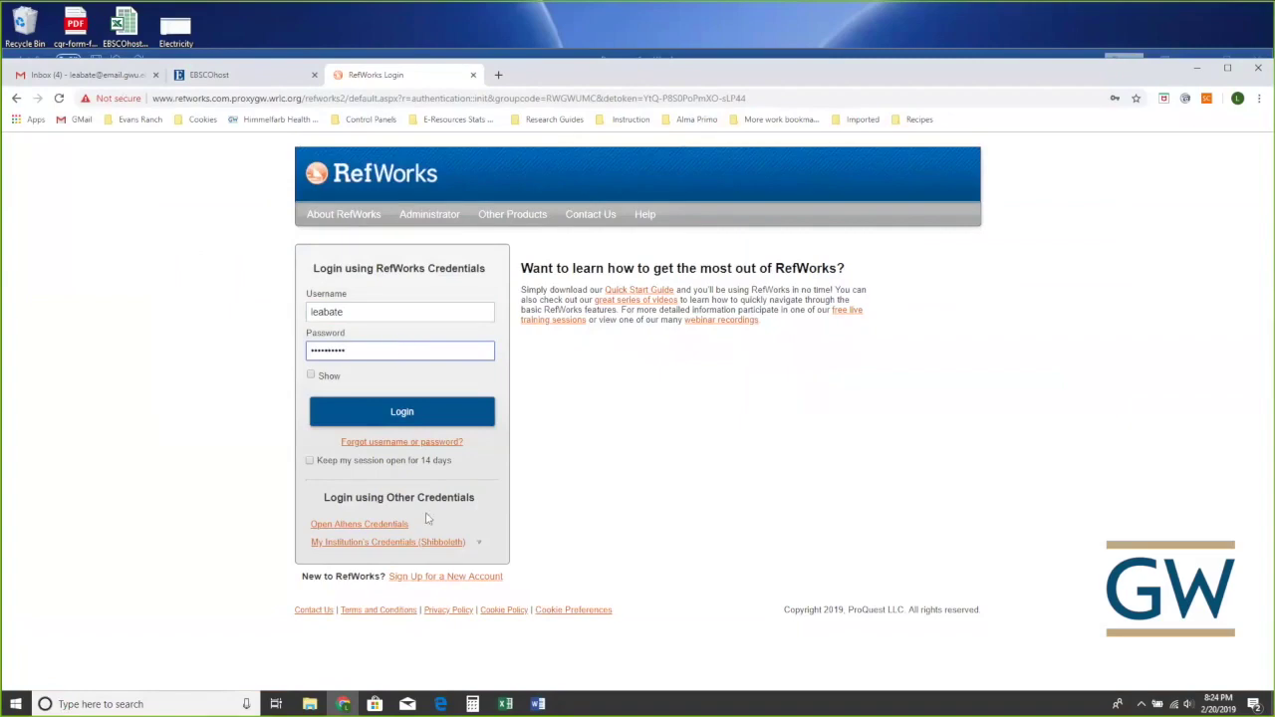
left_click(430, 412)
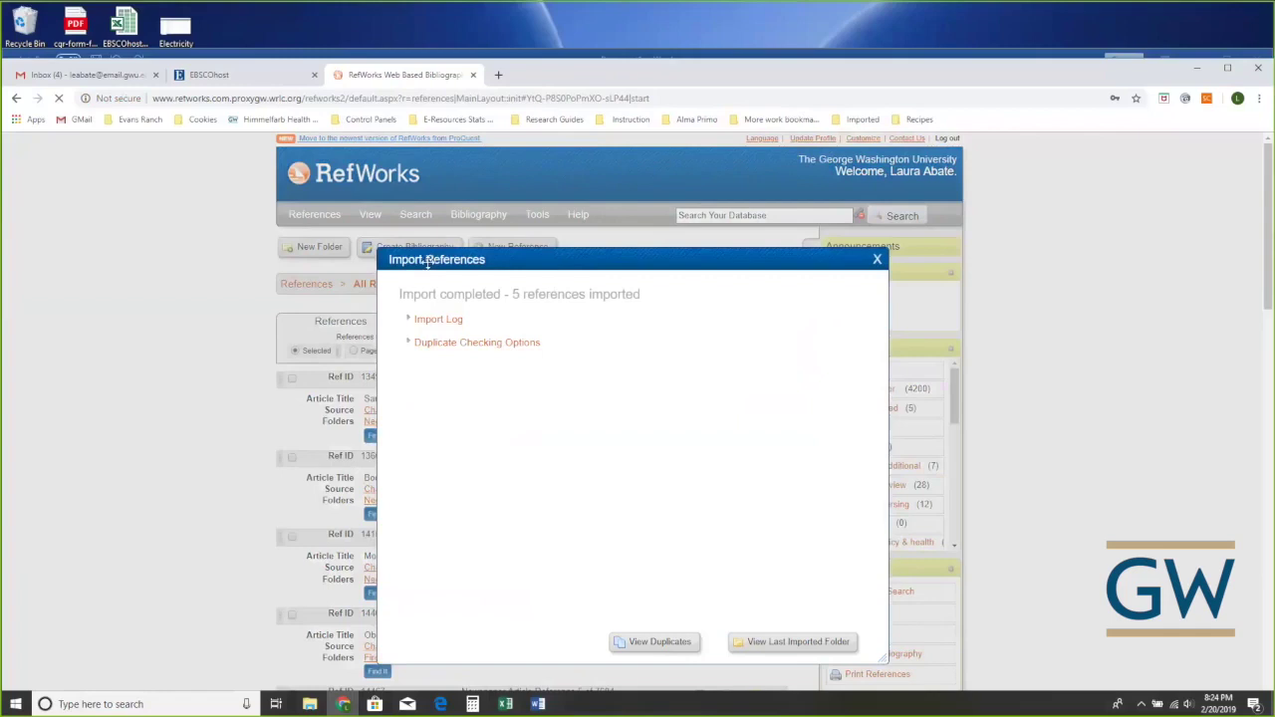
Confirm the 5 imported references and show them in the Last Imported folder.
left_click_drag(402, 295, 659, 296)
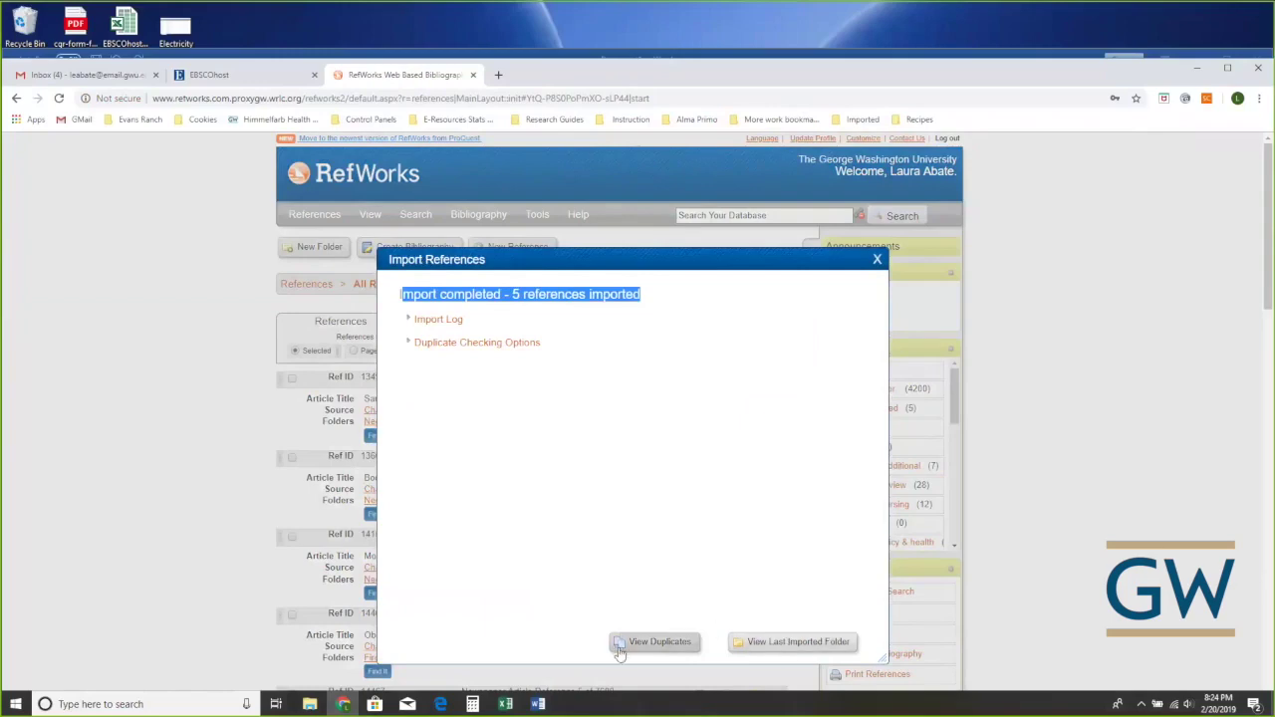
scroll(626, 512, "down", 1)
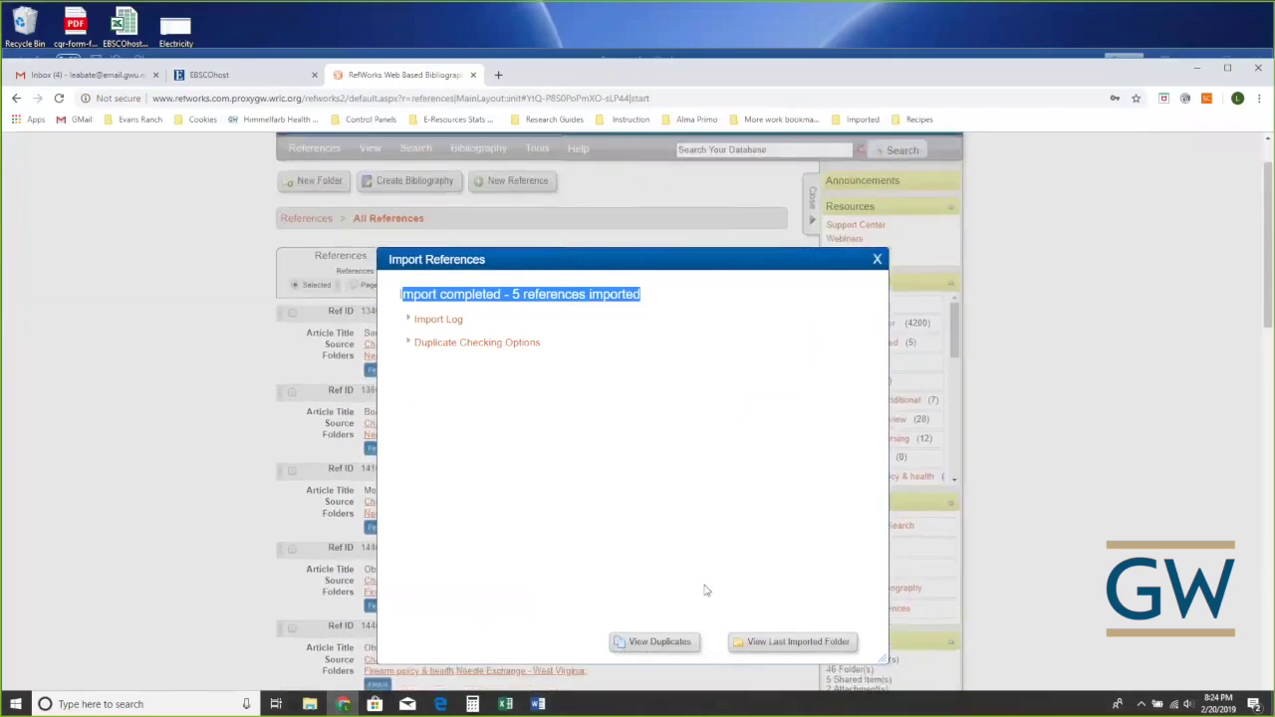
scroll(704, 592, "up", 1)
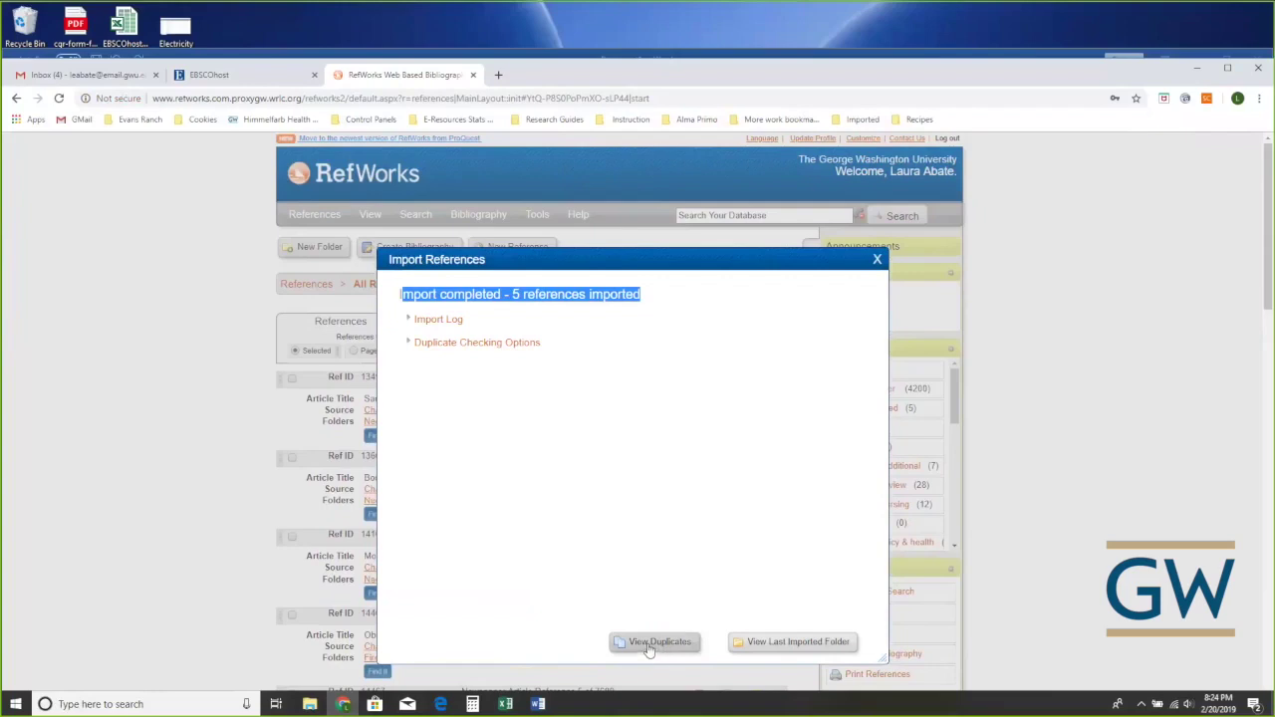
left_click(819, 644)
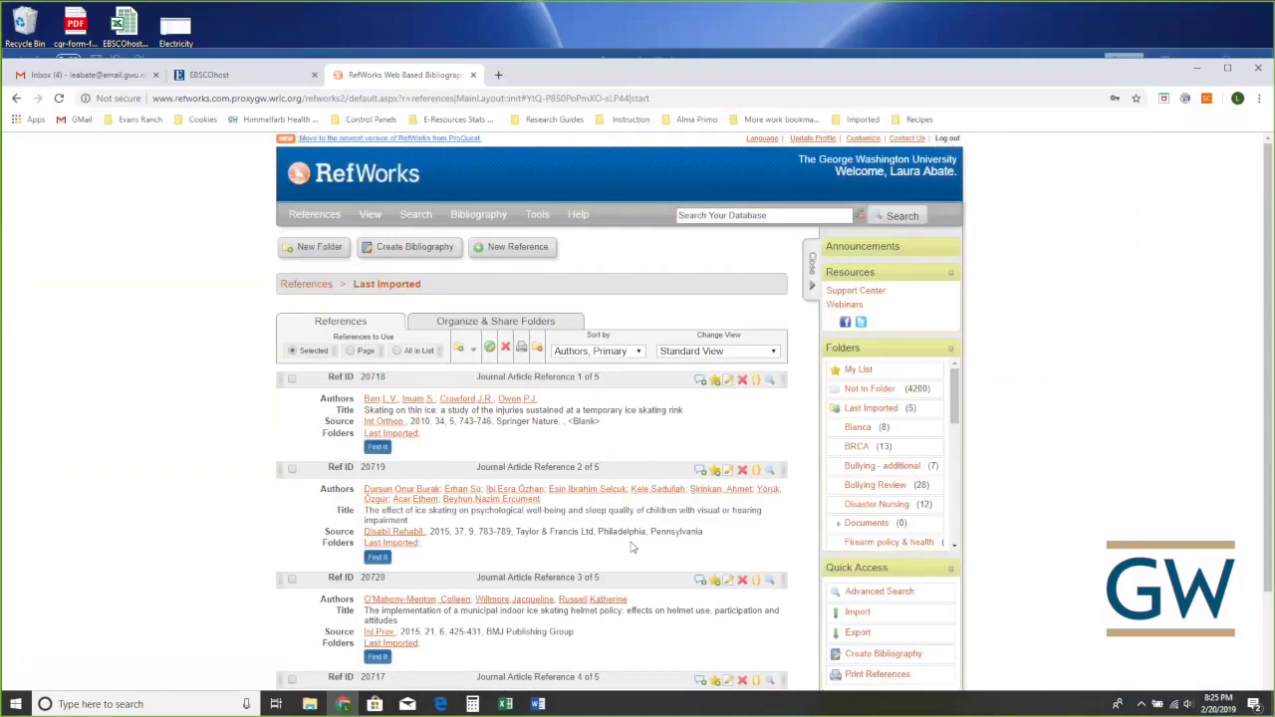
left_click(466, 349)
left_click_drag(364, 409, 438, 411)
left_click_drag(366, 511, 567, 510)
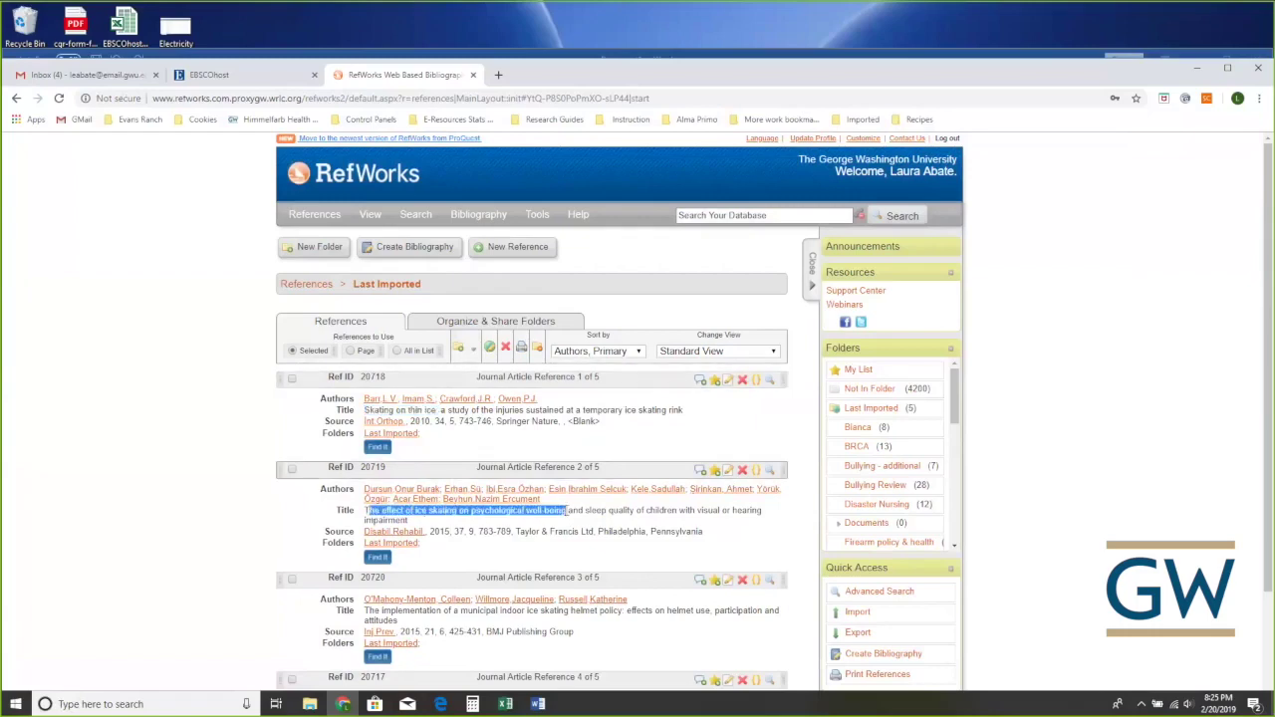
left_click(716, 436)
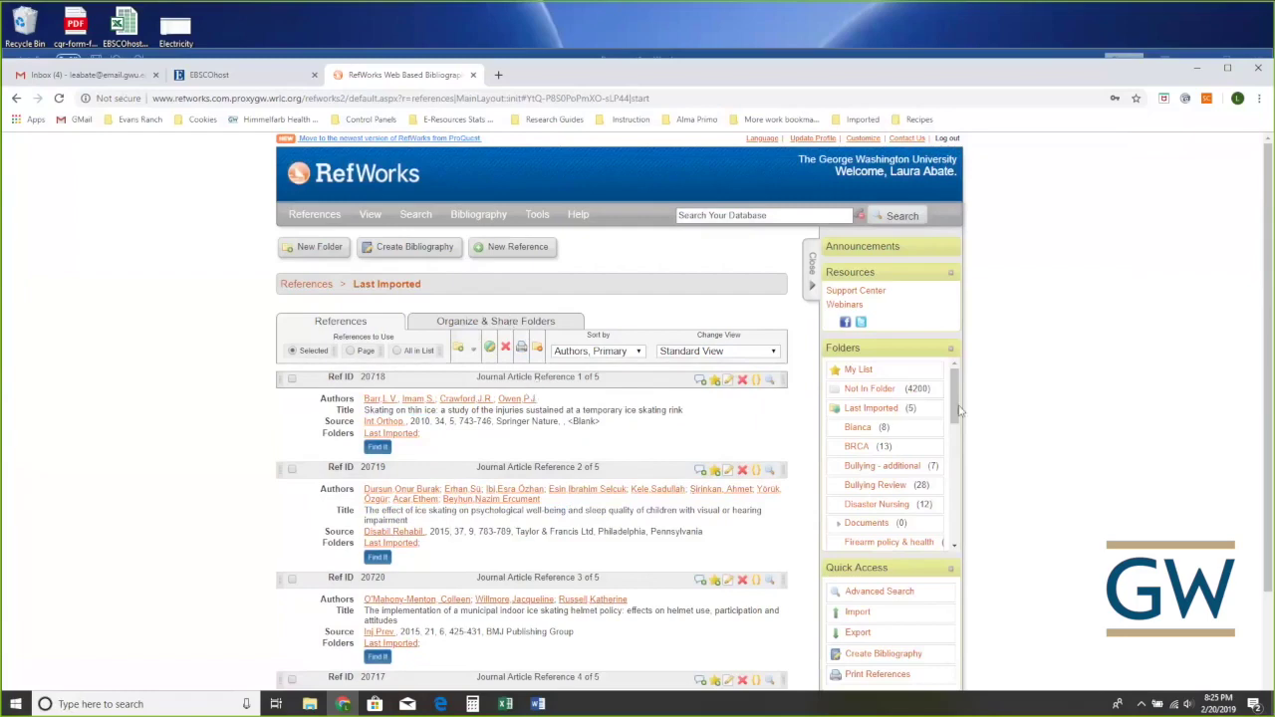
left_click_drag(959, 413, 960, 471)
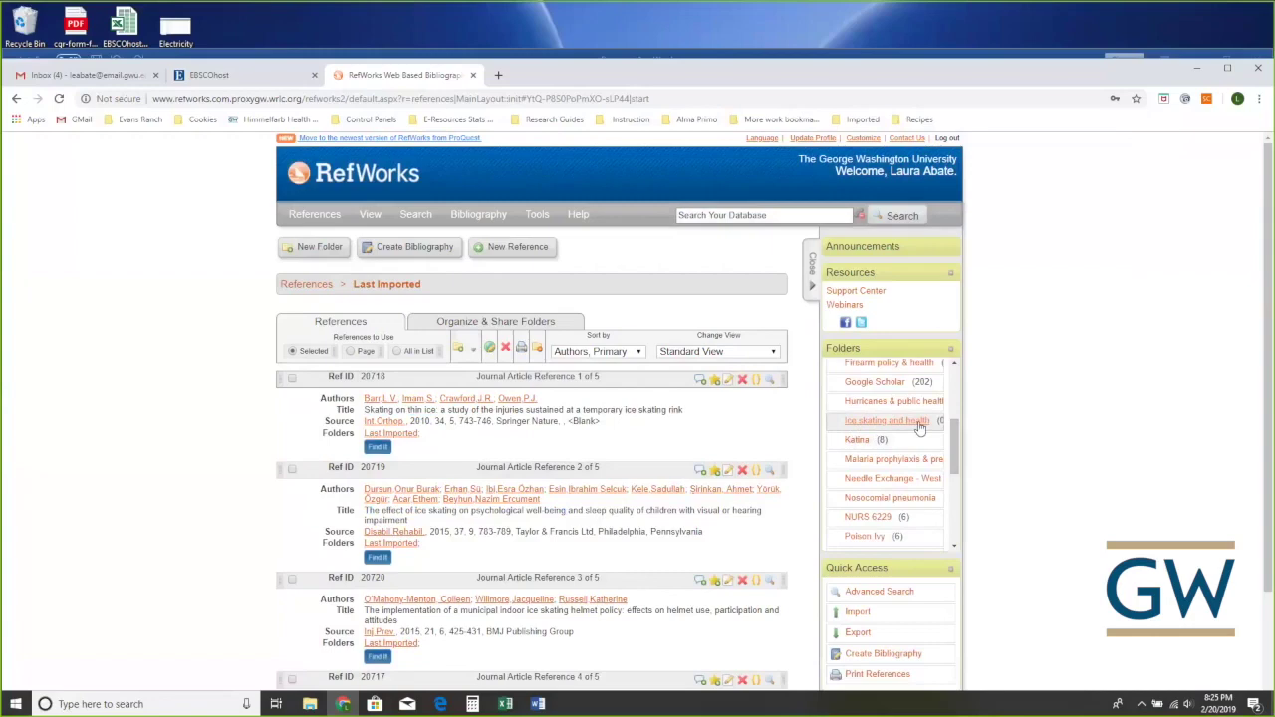
left_click_drag(961, 435, 961, 426)
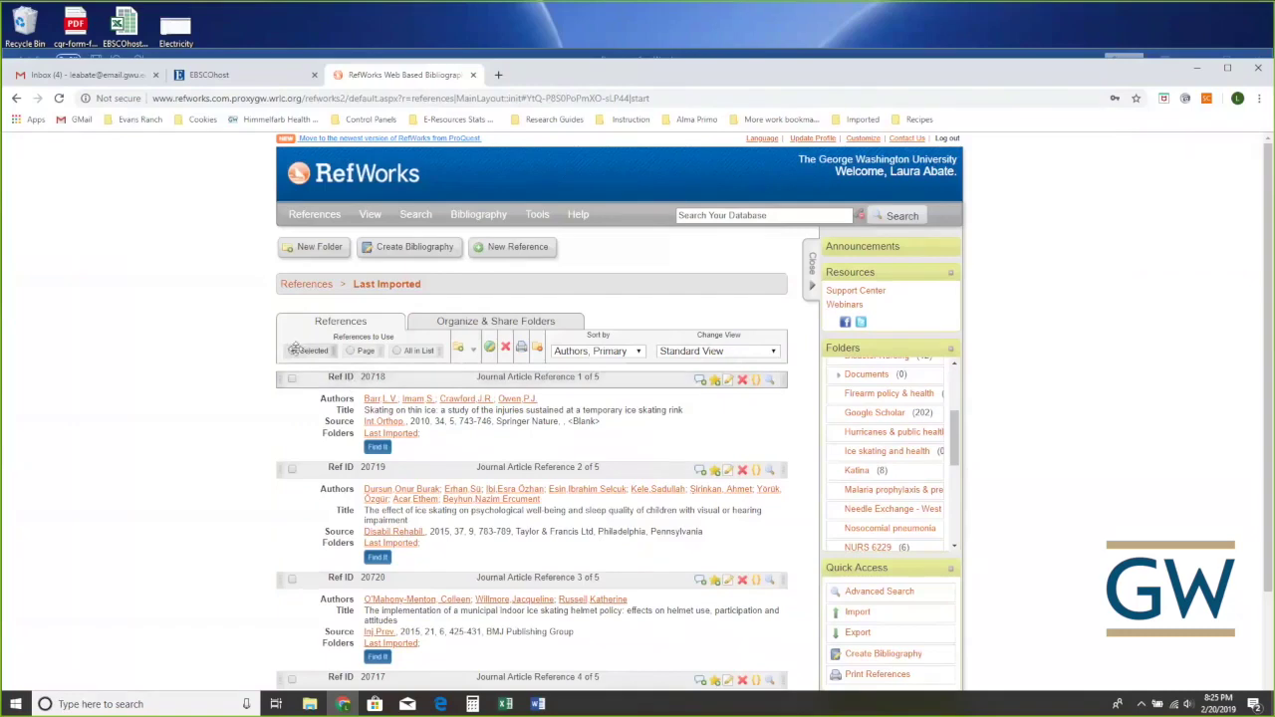
Add all five last-imported references to the 'Ice skating and health' folder, then list the folders with their counts.
left_click(397, 351)
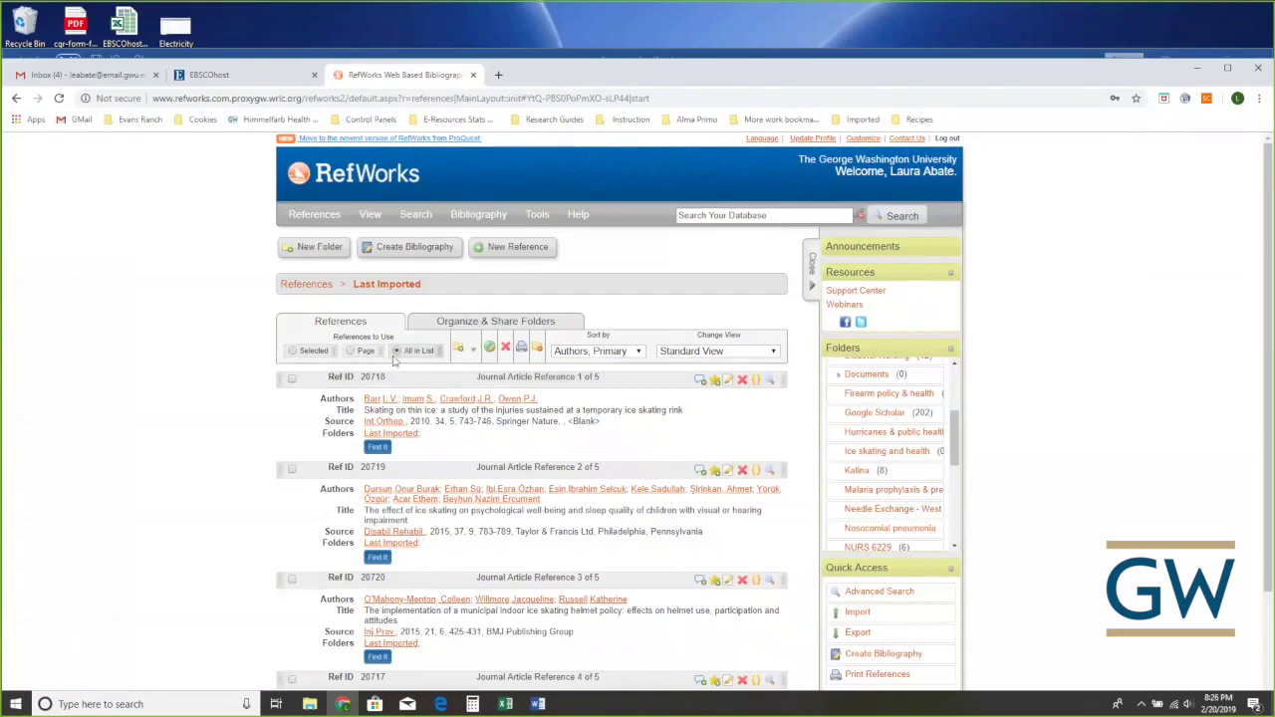
left_click(460, 349)
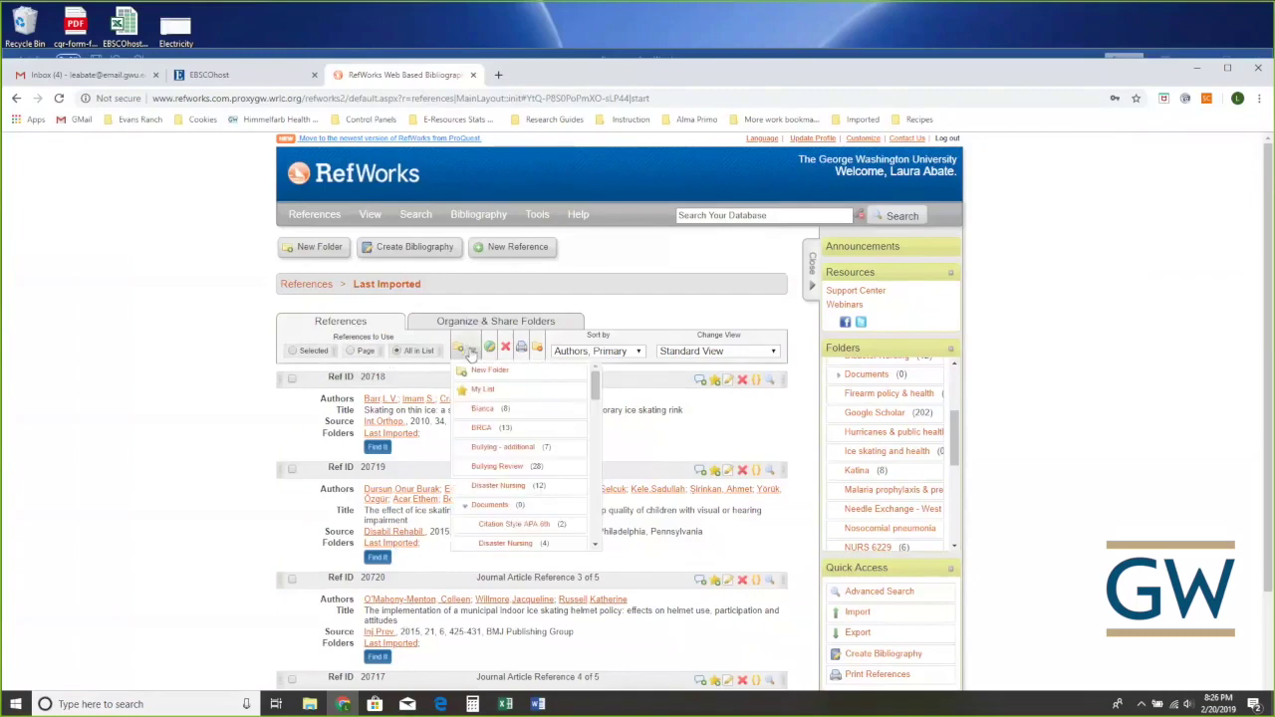
scroll(498, 434, "down", 3)
scroll(498, 435, "down", 1)
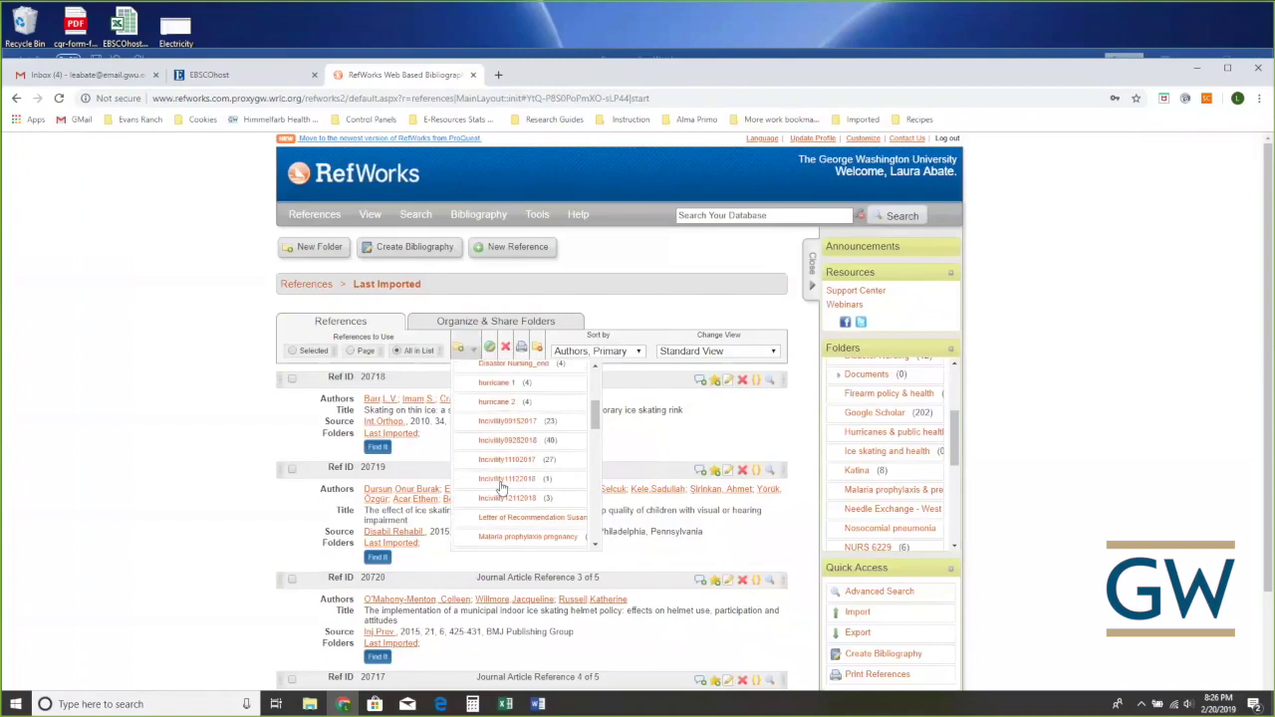
scroll(500, 460, "down", 2)
scroll(500, 460, "down", 3)
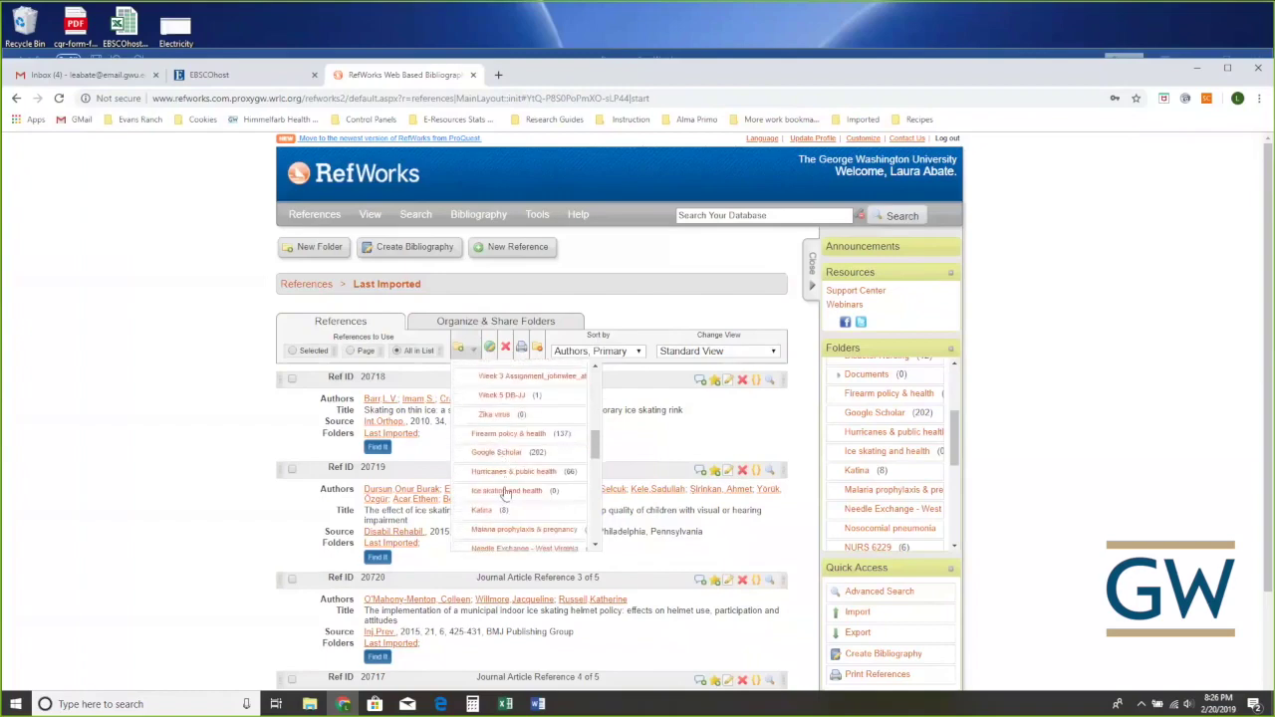
left_click(505, 492)
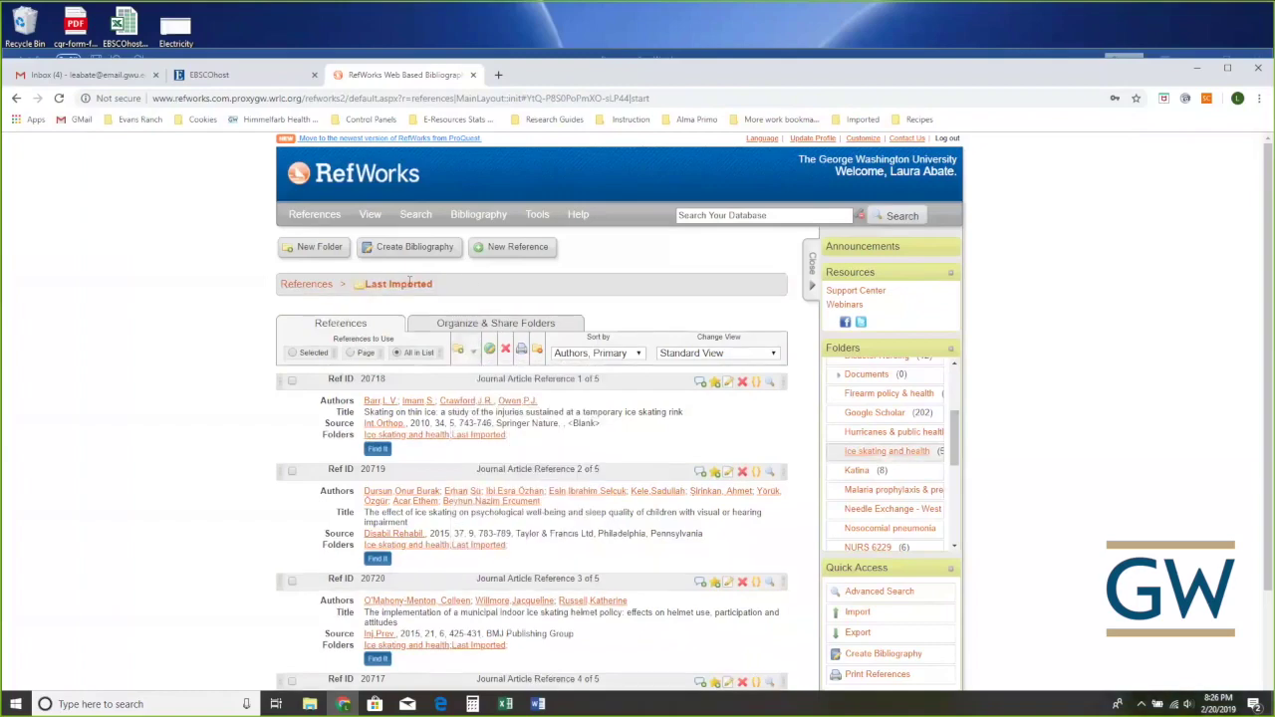
left_click(510, 330)
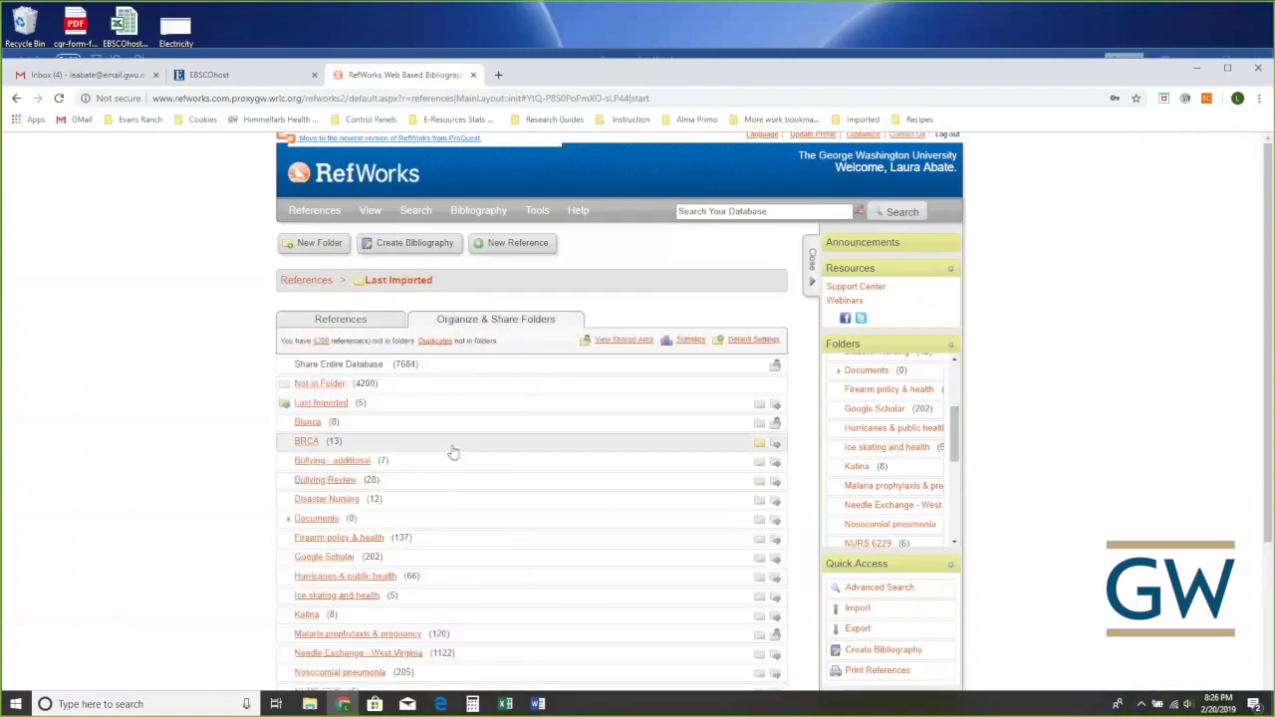
Open the 'Ice skating and health' folder and scroll through its five journal article references.
scroll(399, 480, "down", 2)
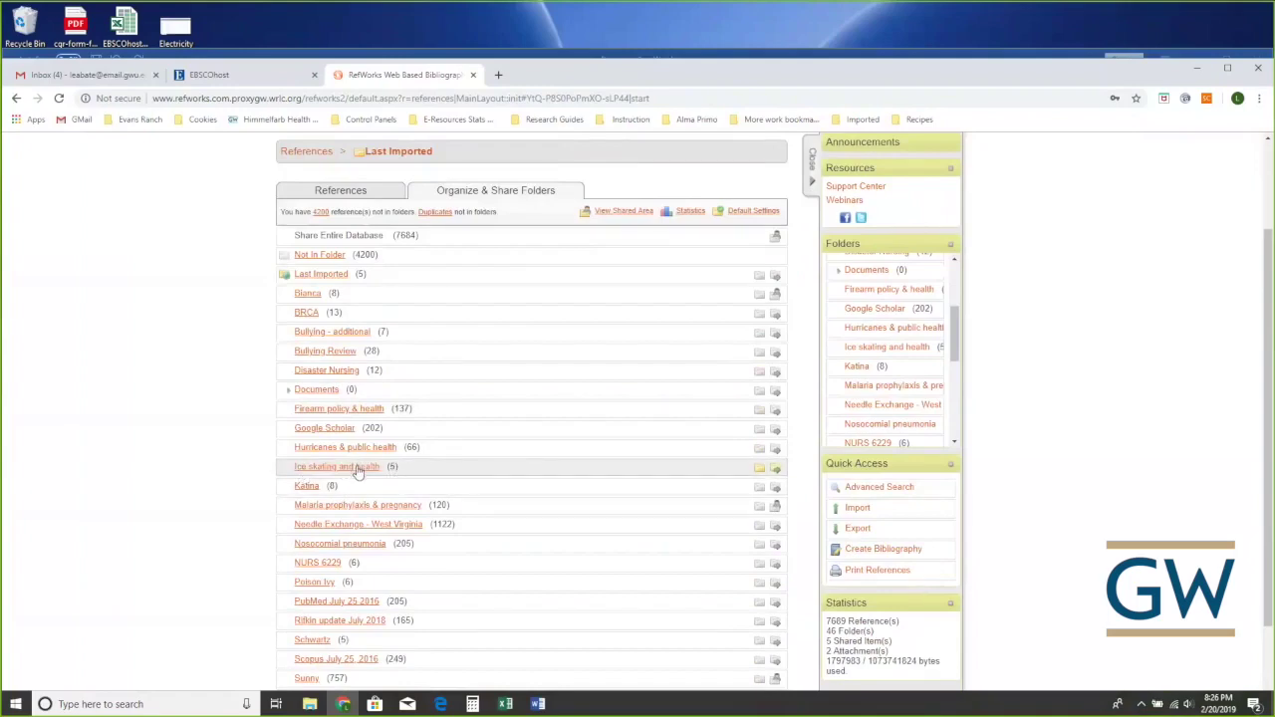
left_click(356, 468)
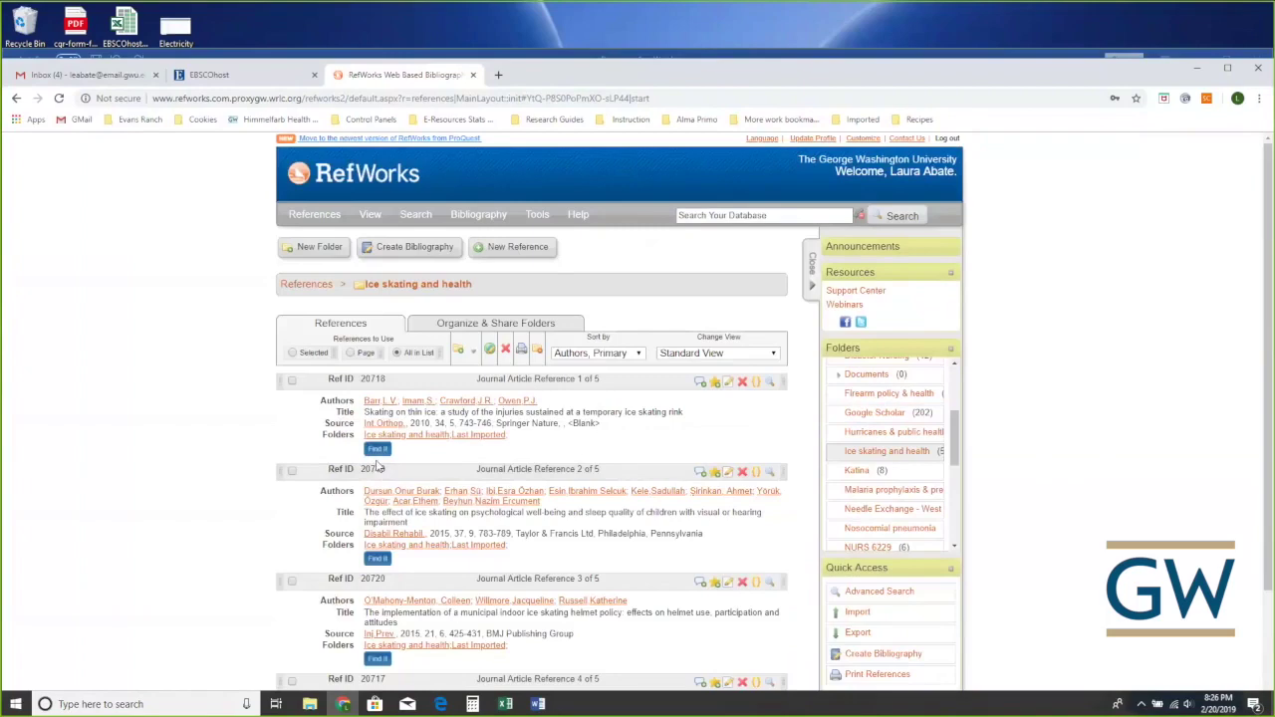
scroll(377, 466, "down", 1)
scroll(460, 462, "down", 1)
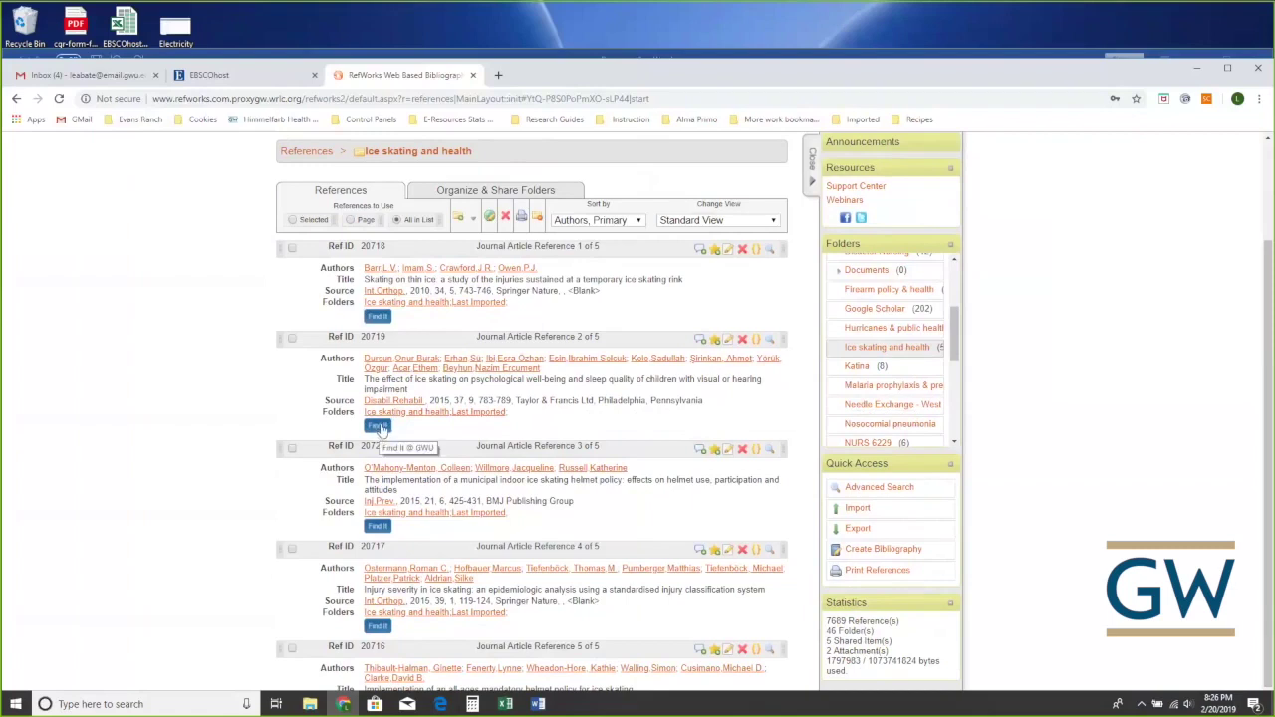
Open reference 2's Taylor & Francis article as a PDF, then return to the RefWorks folder.
left_click(377, 426)
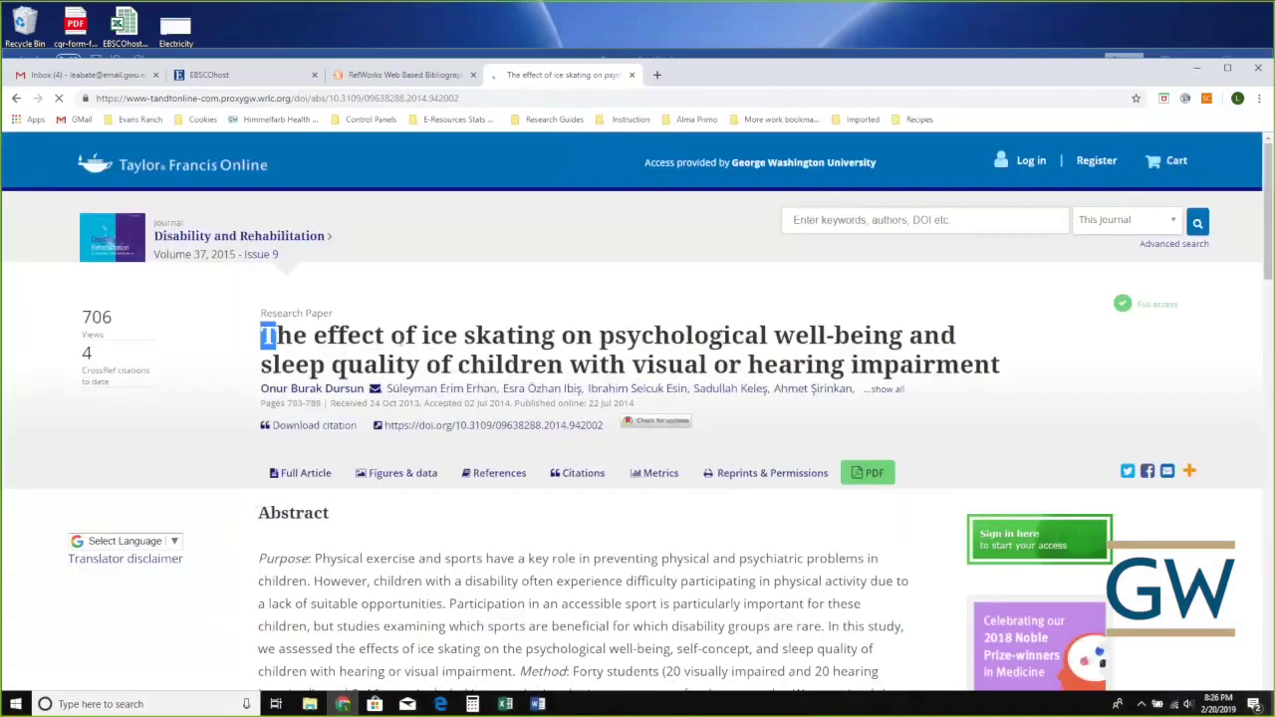
left_click_drag(267, 337, 1151, 386)
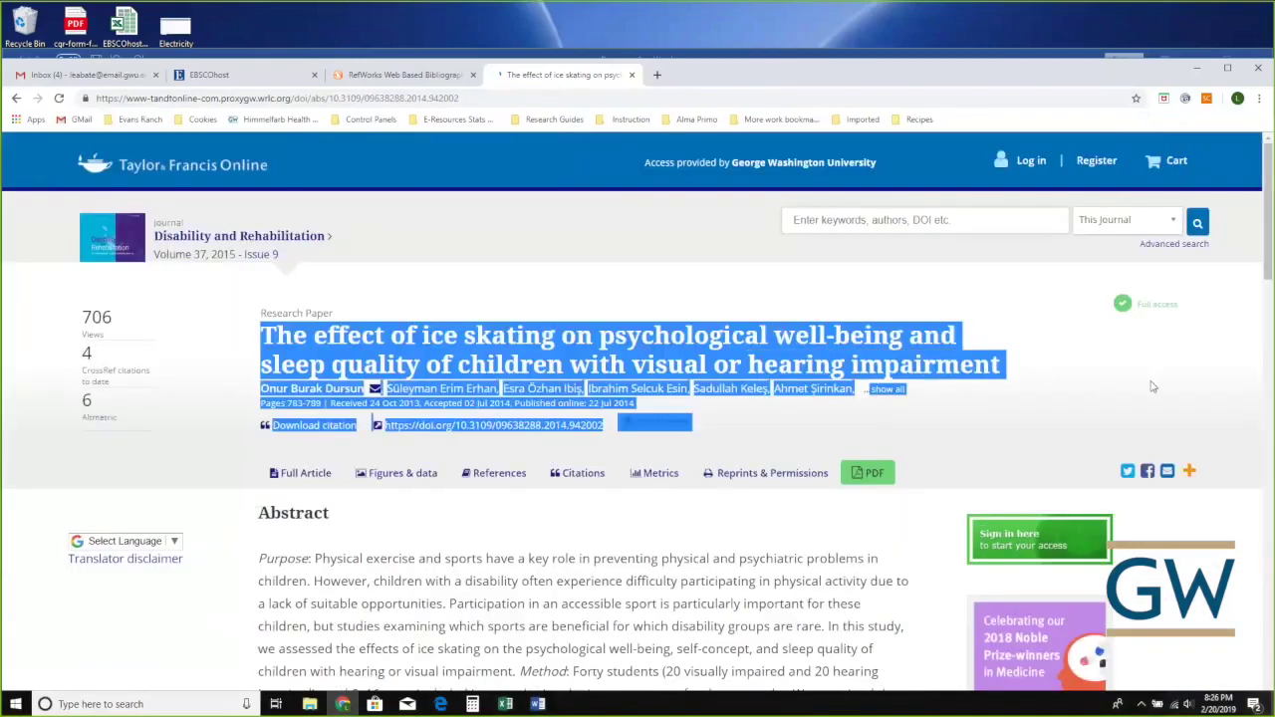
left_click(869, 473)
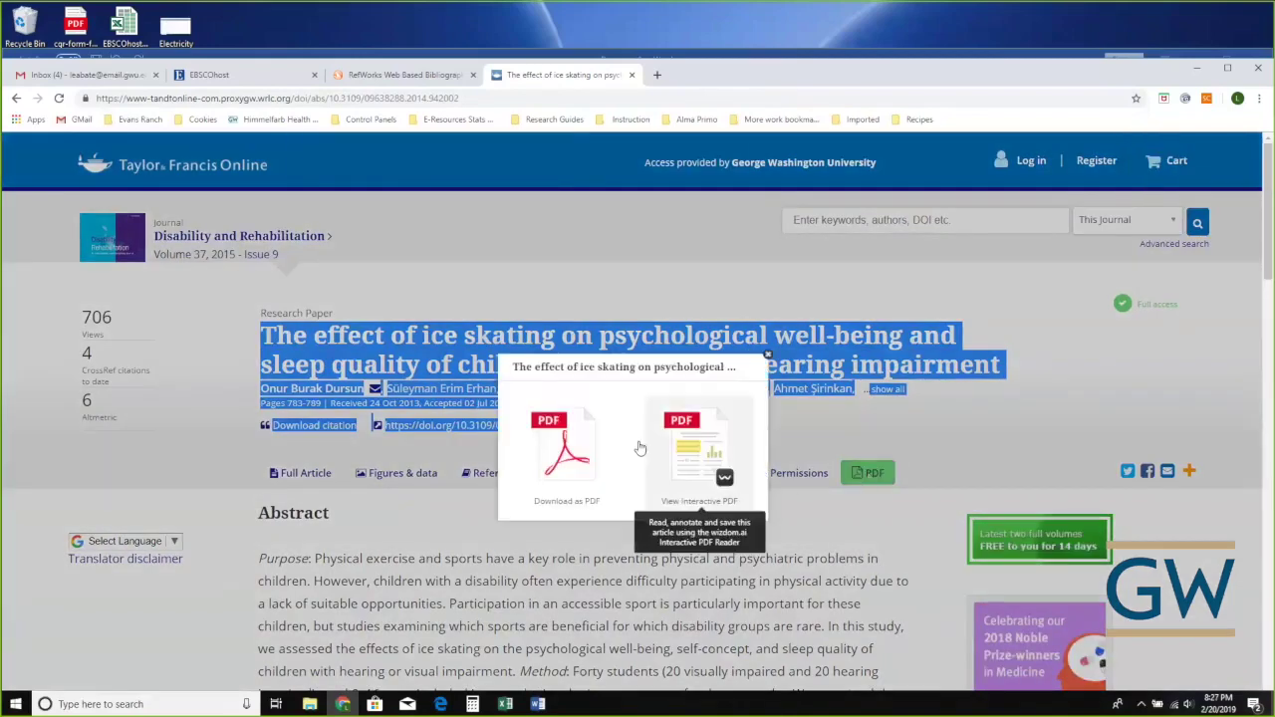
left_click(550, 440)
scroll(549, 438, "down", 2)
scroll(549, 438, "up", 3)
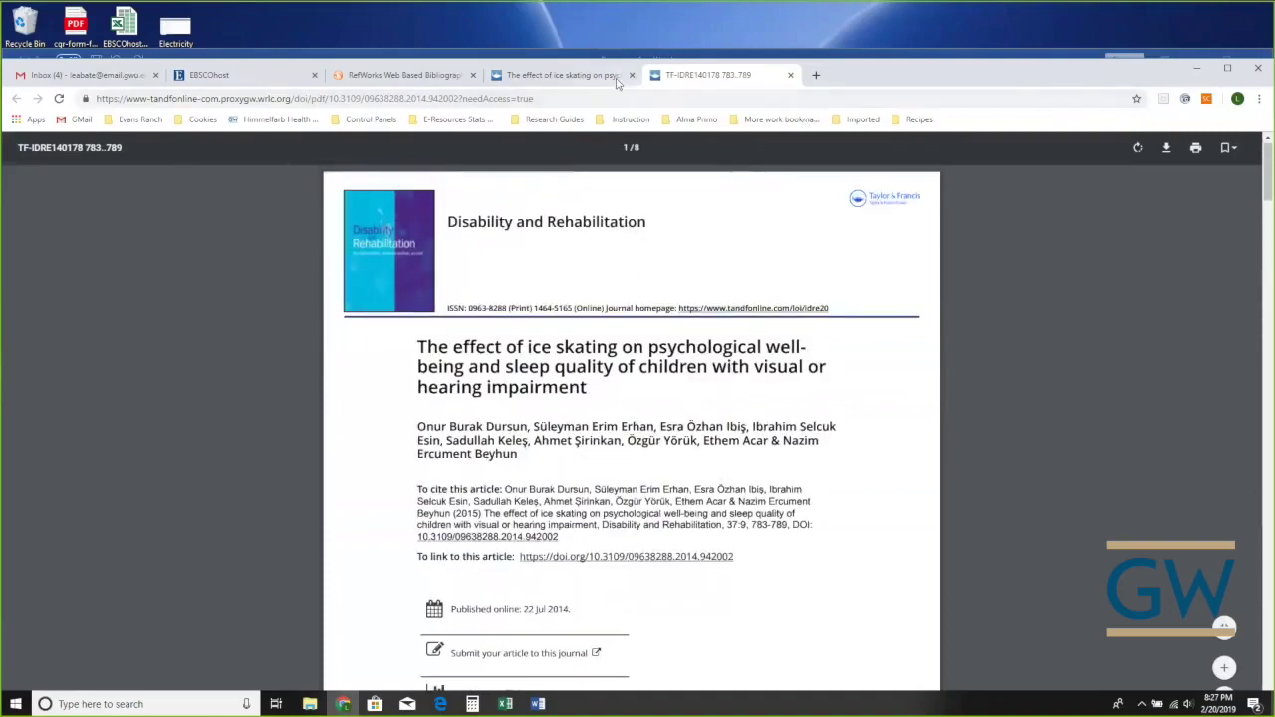
left_click(597, 77)
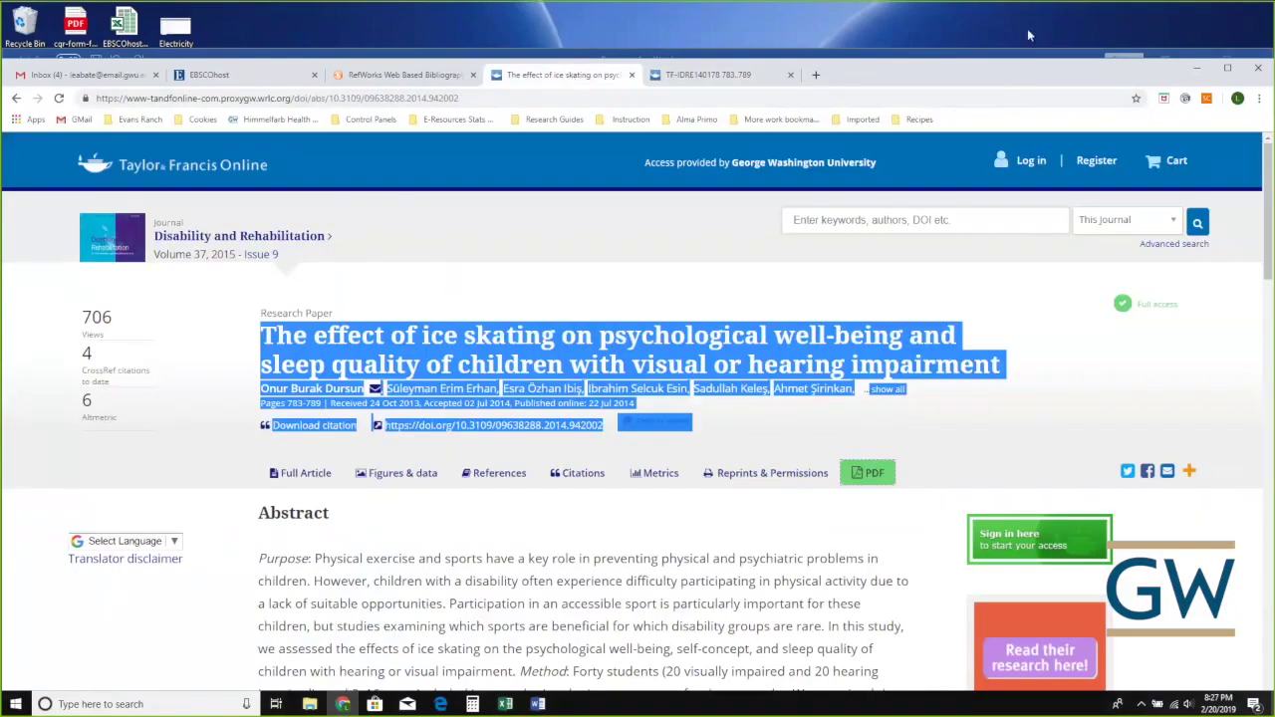
left_click(403, 75)
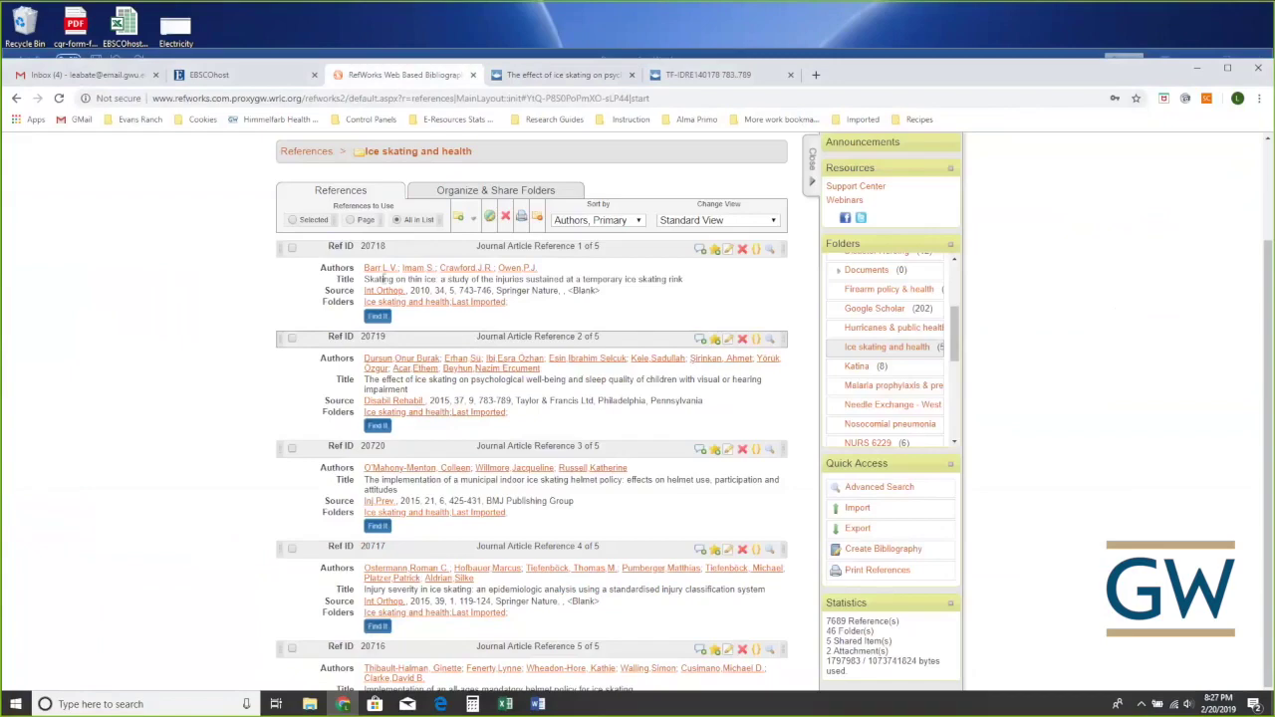
View the full record of 'Skating on thin ice' (Ref ID 20718) and scroll through its details.
left_click(771, 251)
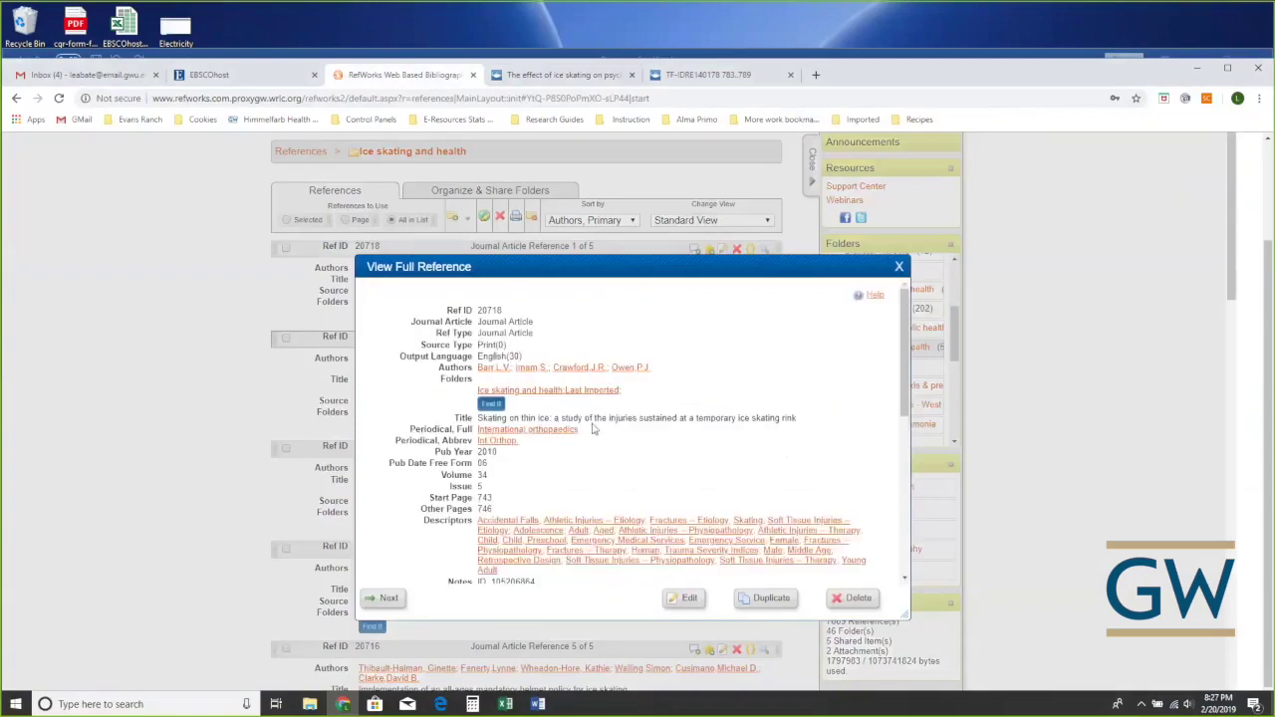
scroll(524, 376, "down", 3)
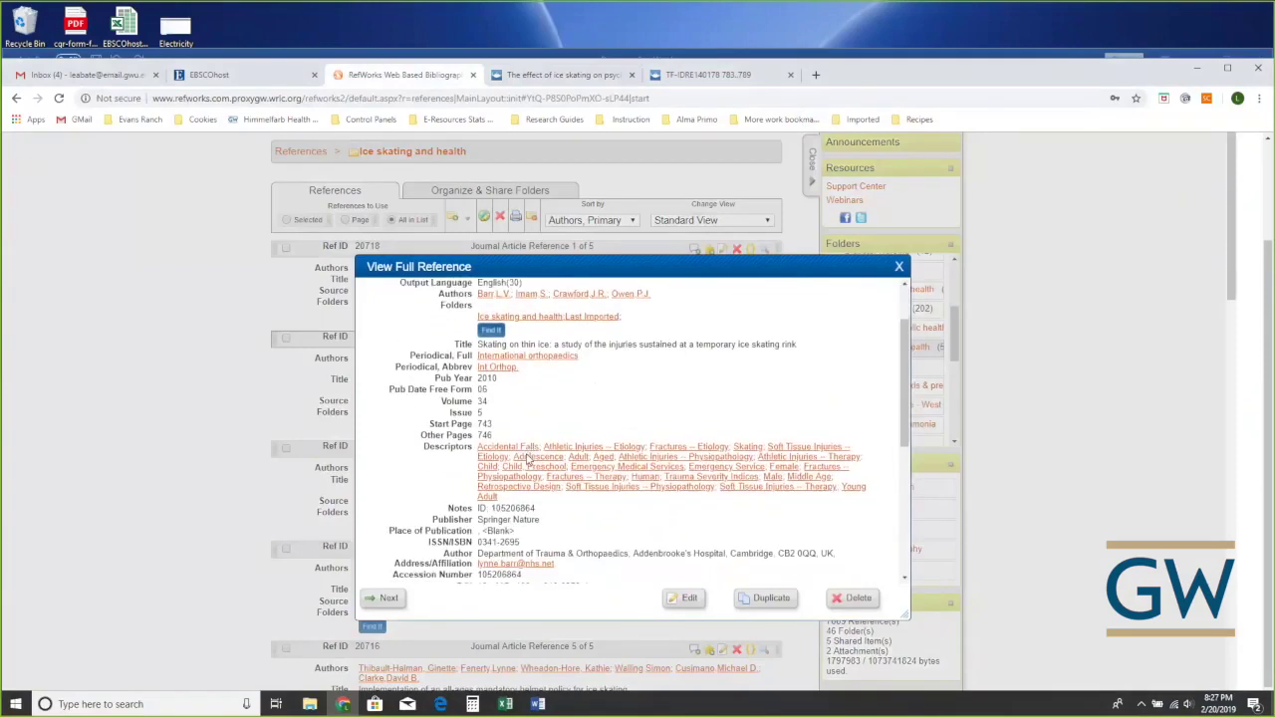
scroll(558, 476, "down", 1)
scroll(560, 478, "up", 3)
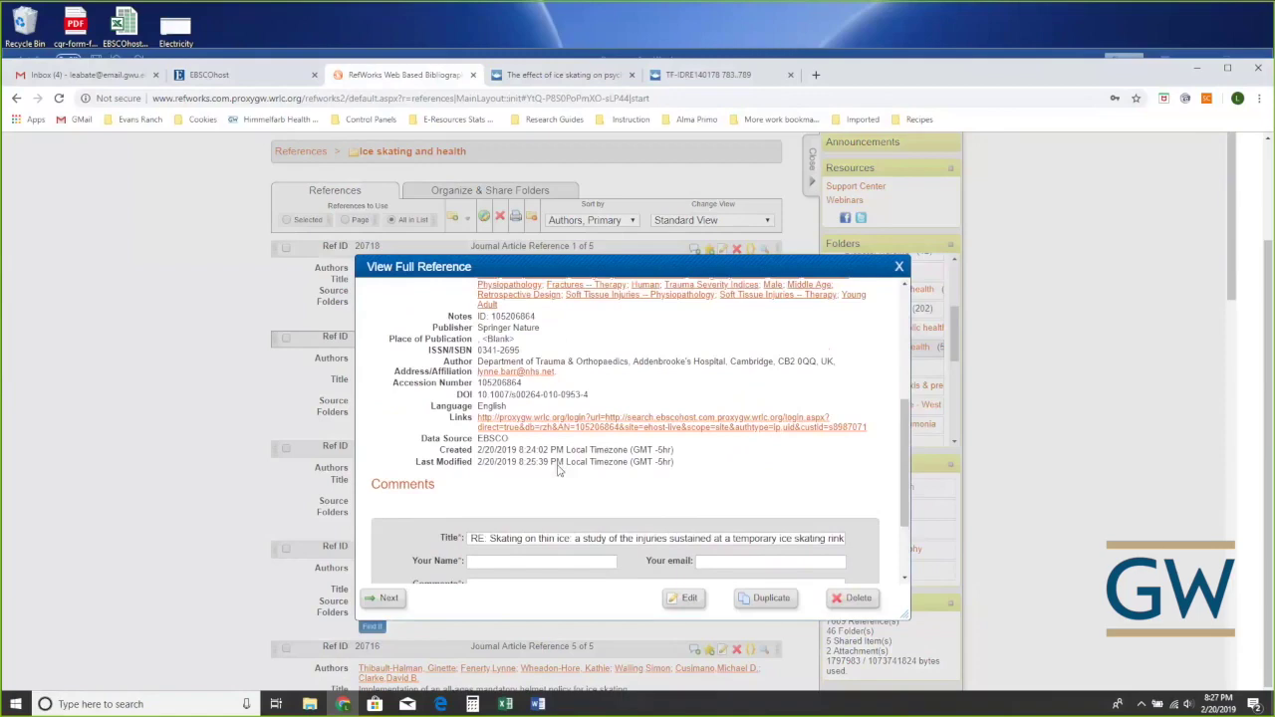
scroll(560, 480, "up", 3)
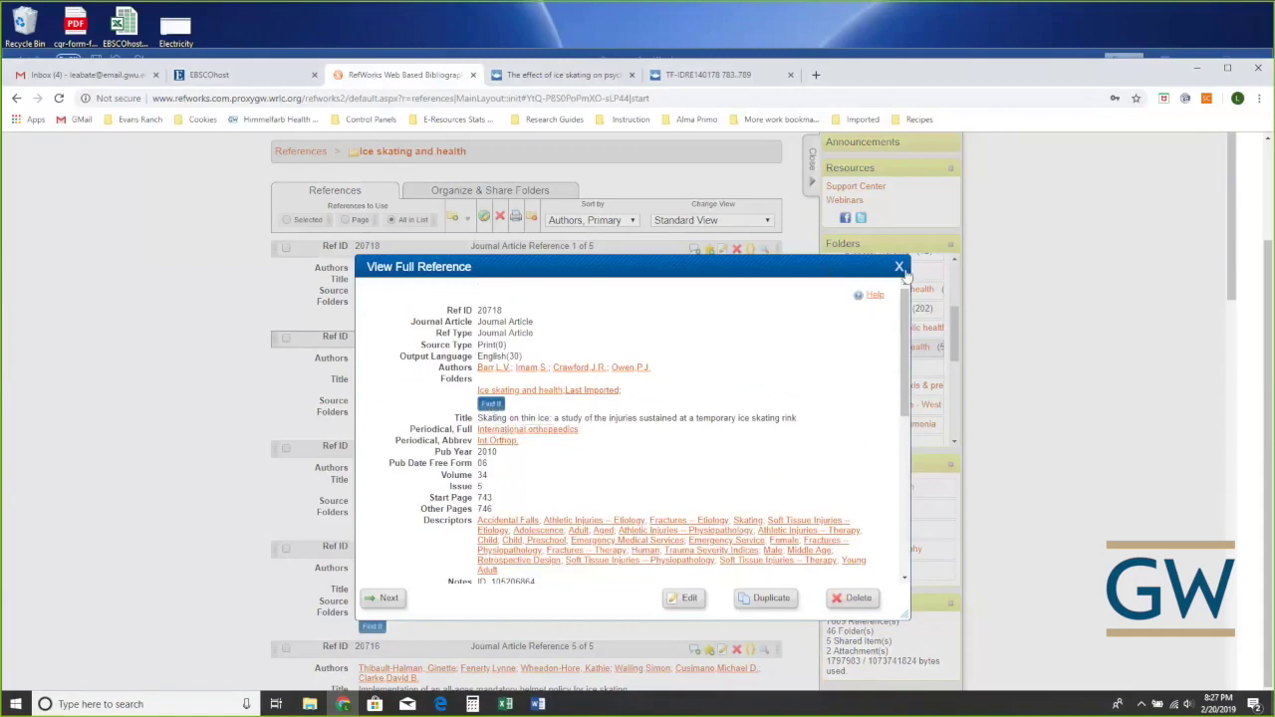
Go to the Himmelfarb Library home page and dismiss the search box suggestions.
left_click(209, 74)
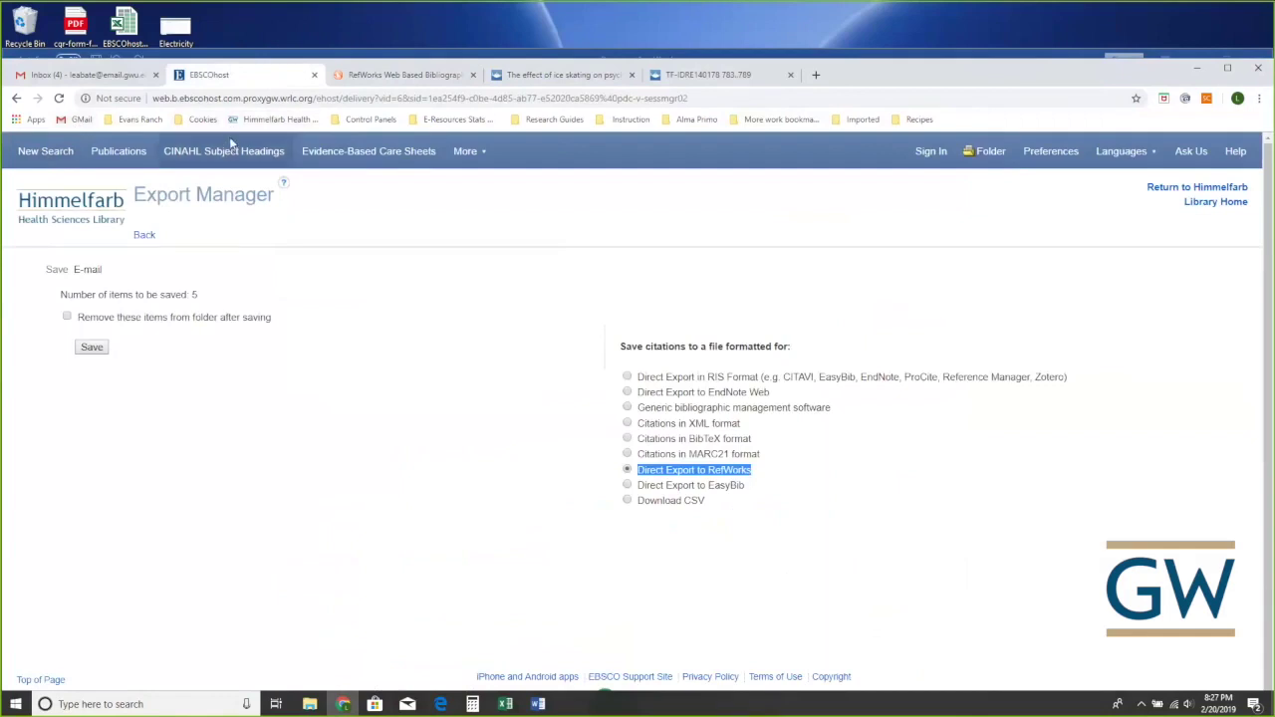
left_click(271, 122)
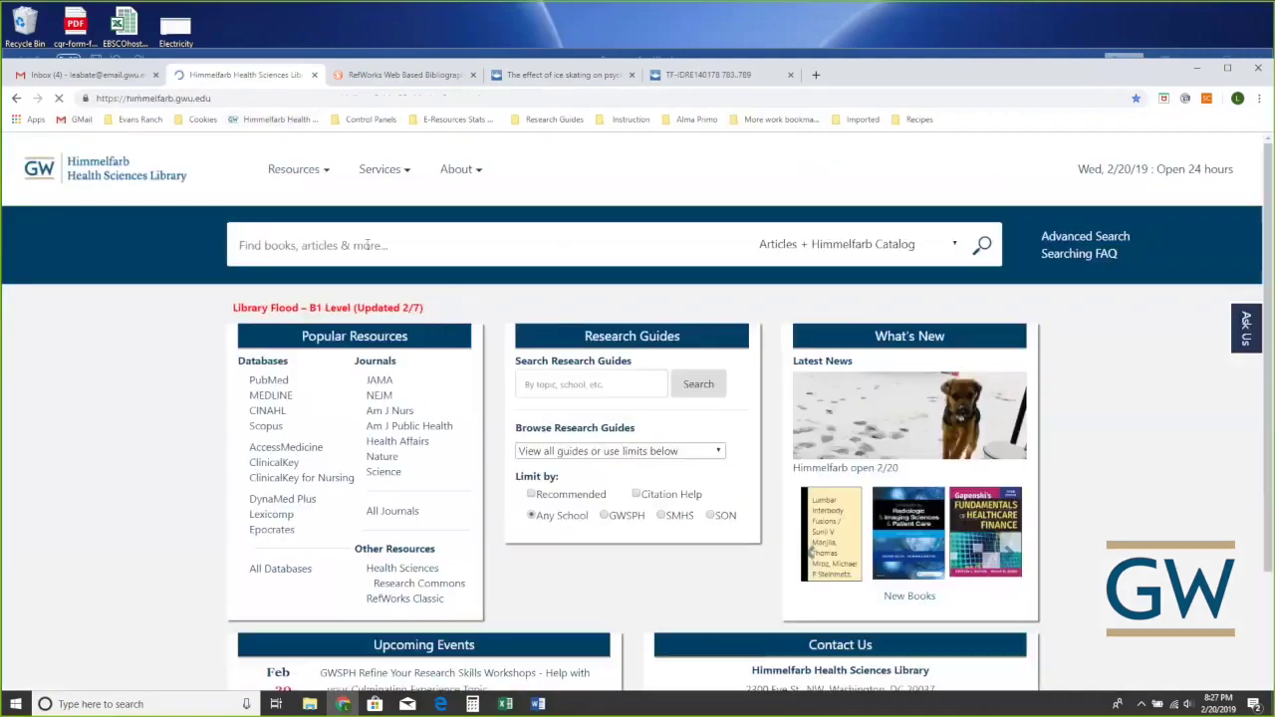
left_click(404, 256)
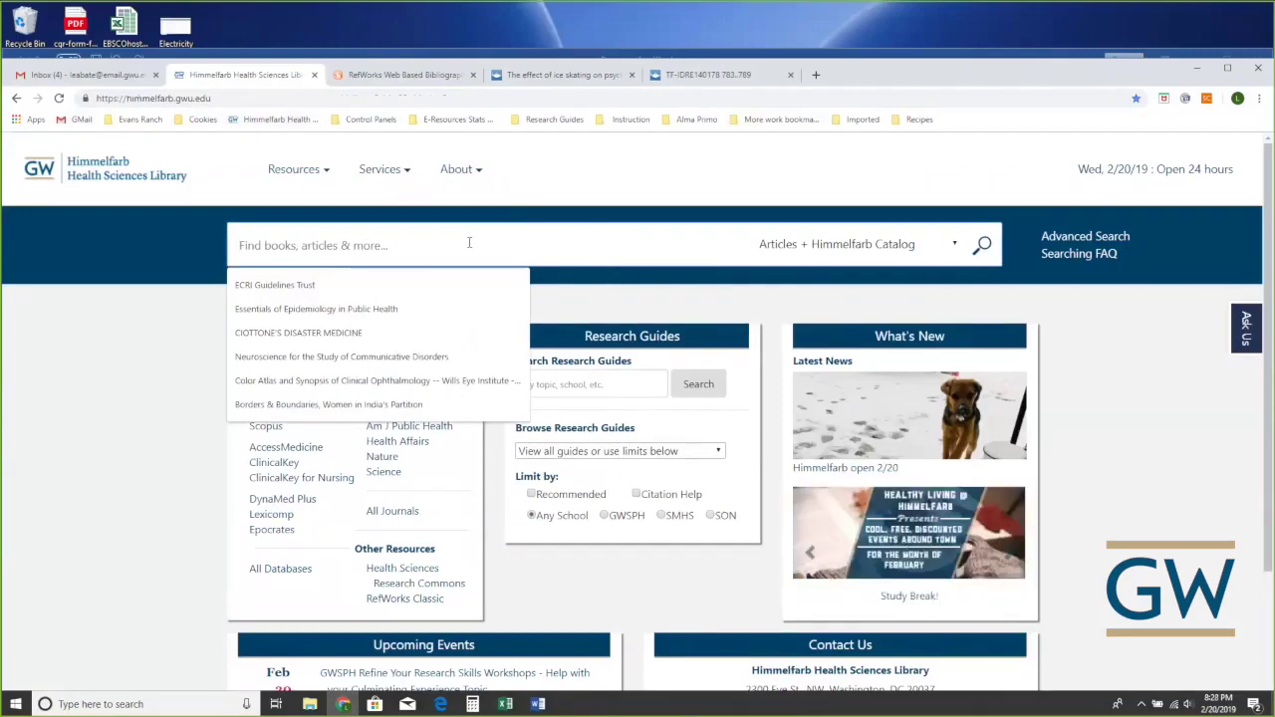
left_click(199, 427)
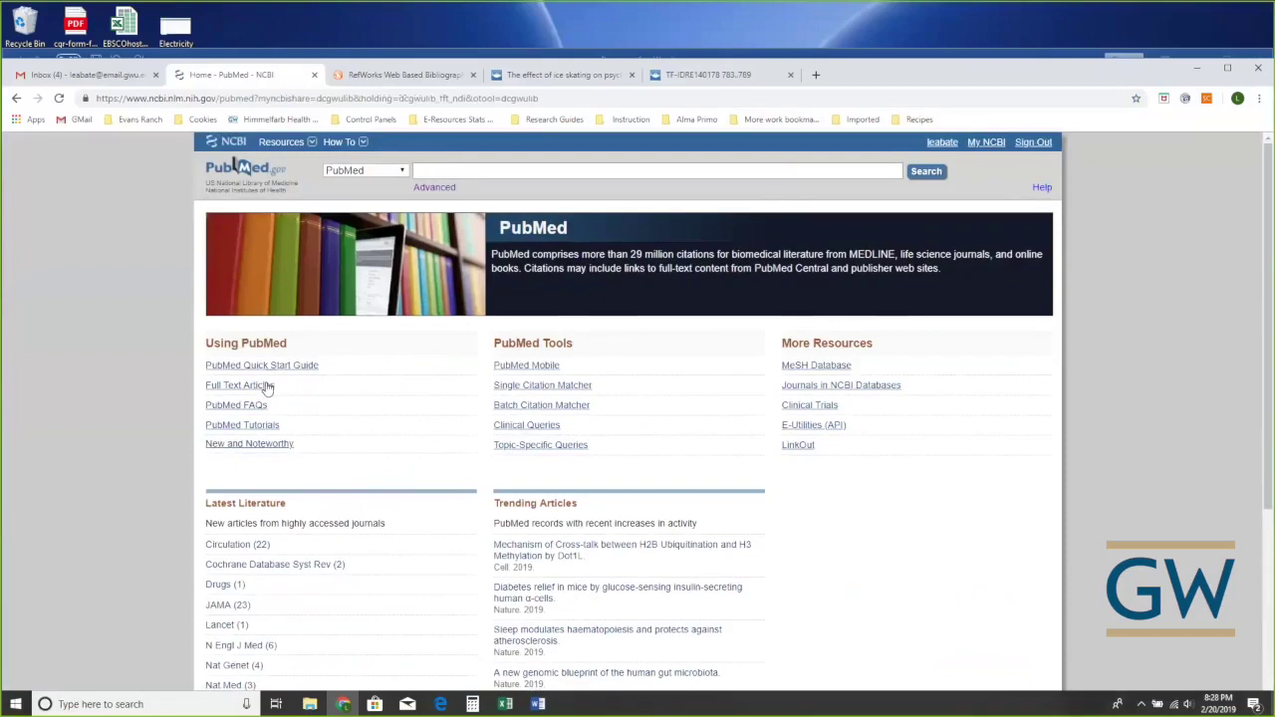
Run a PubMed title search for ice skating and browse the 72 results.
type("ice")
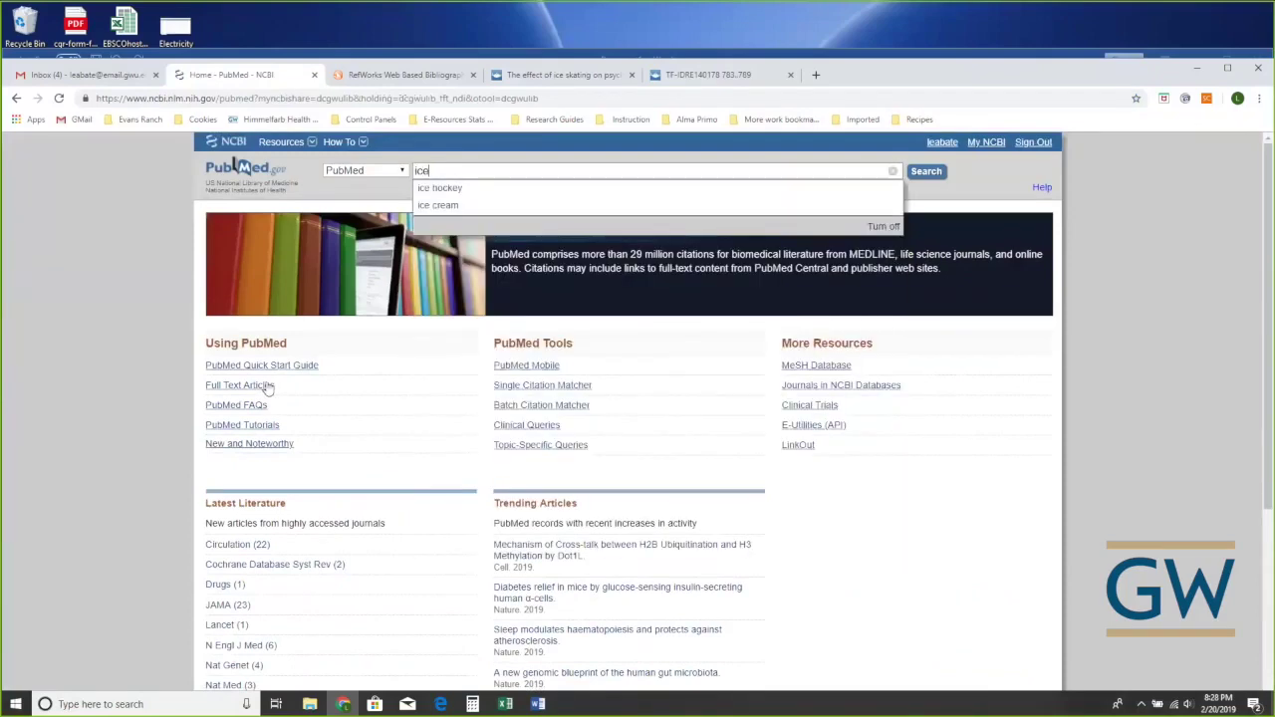
type(" a")
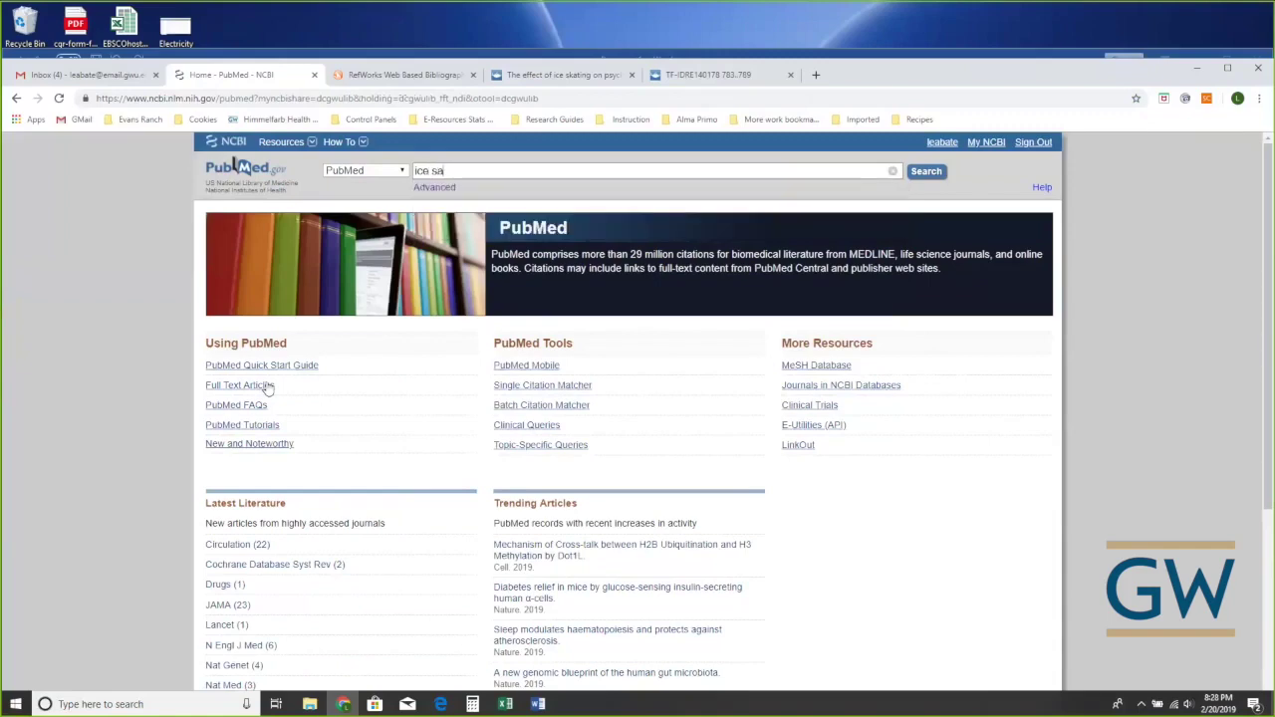
type("kting[title")
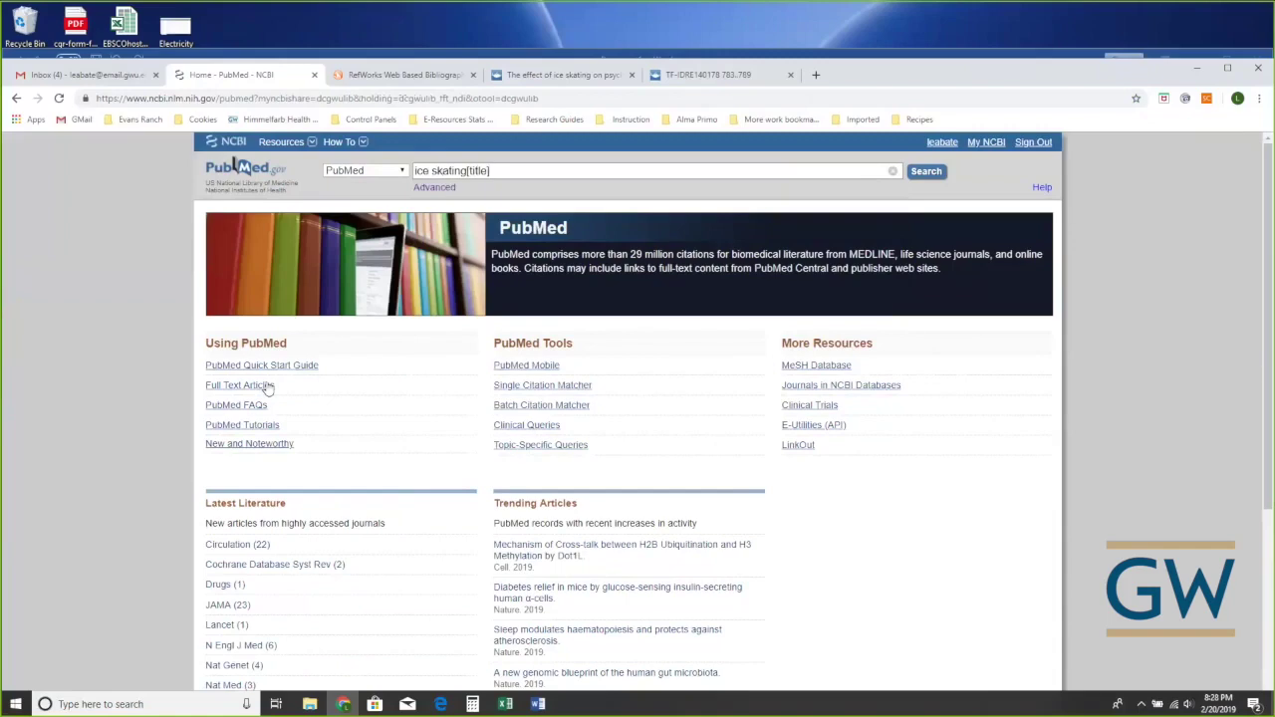
key("Return")
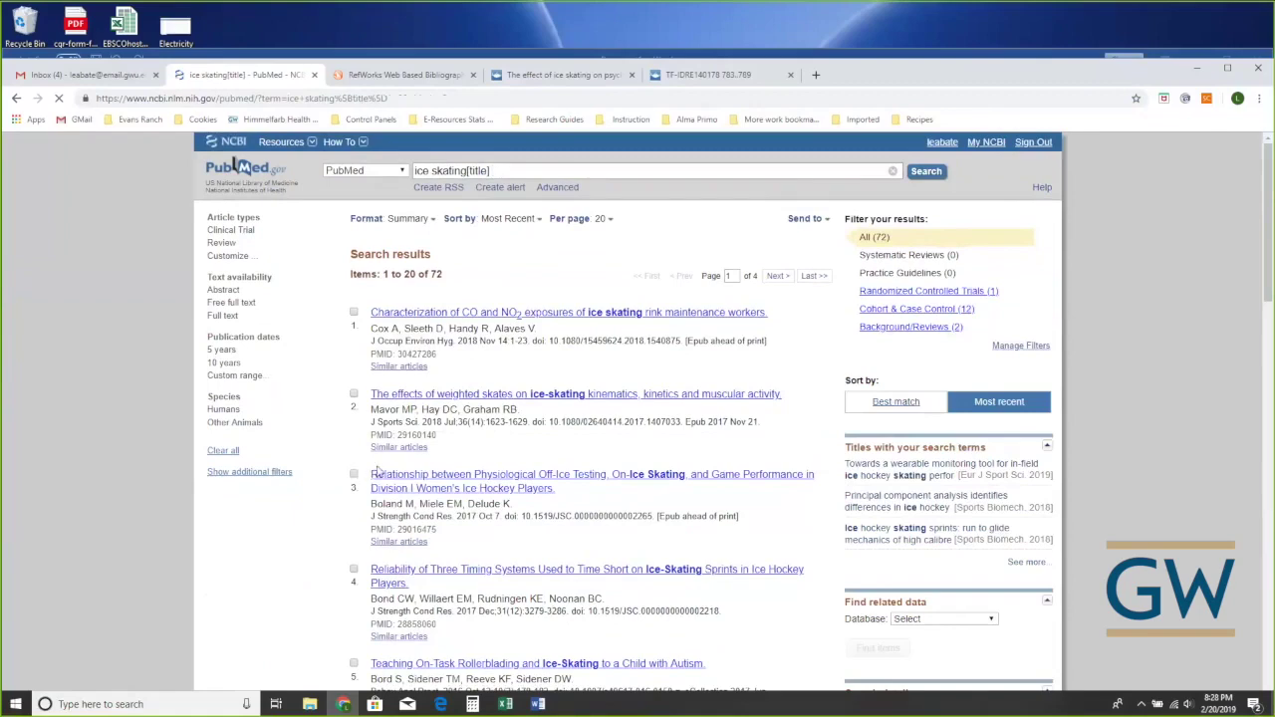
scroll(376, 472, "down", 3)
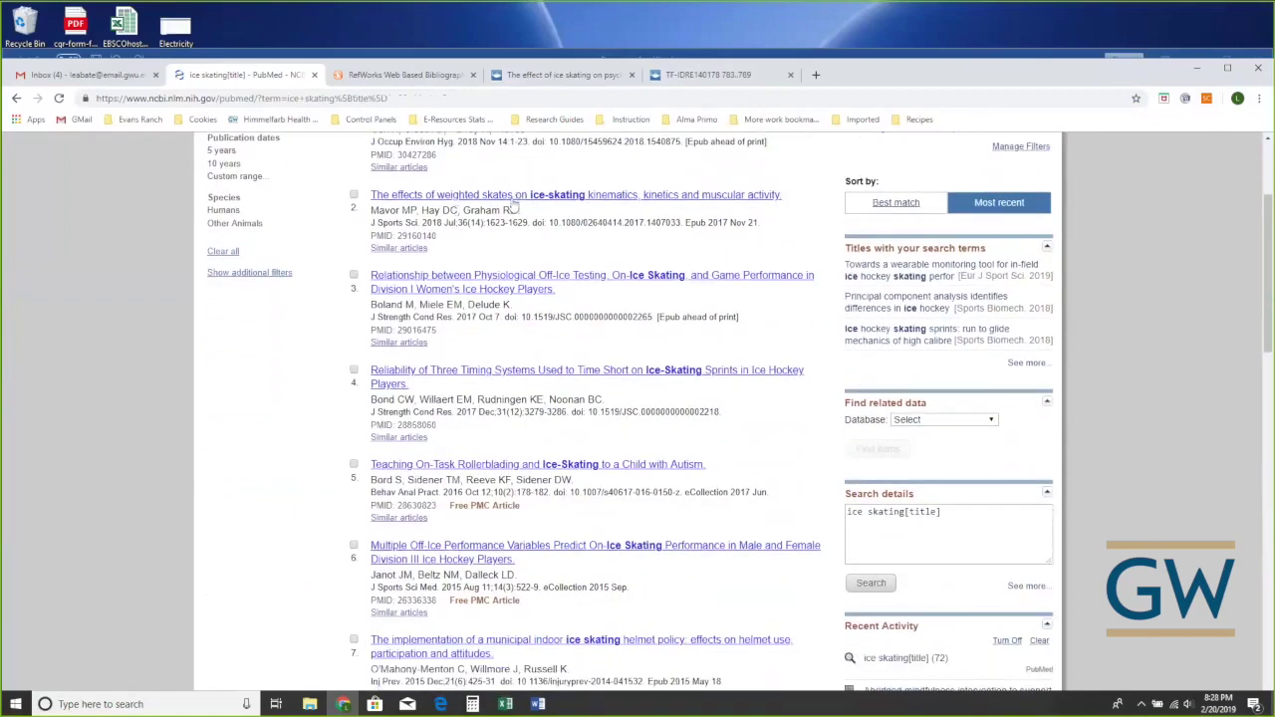
scroll(515, 205, "down", 3)
scroll(399, 327, "down", 2)
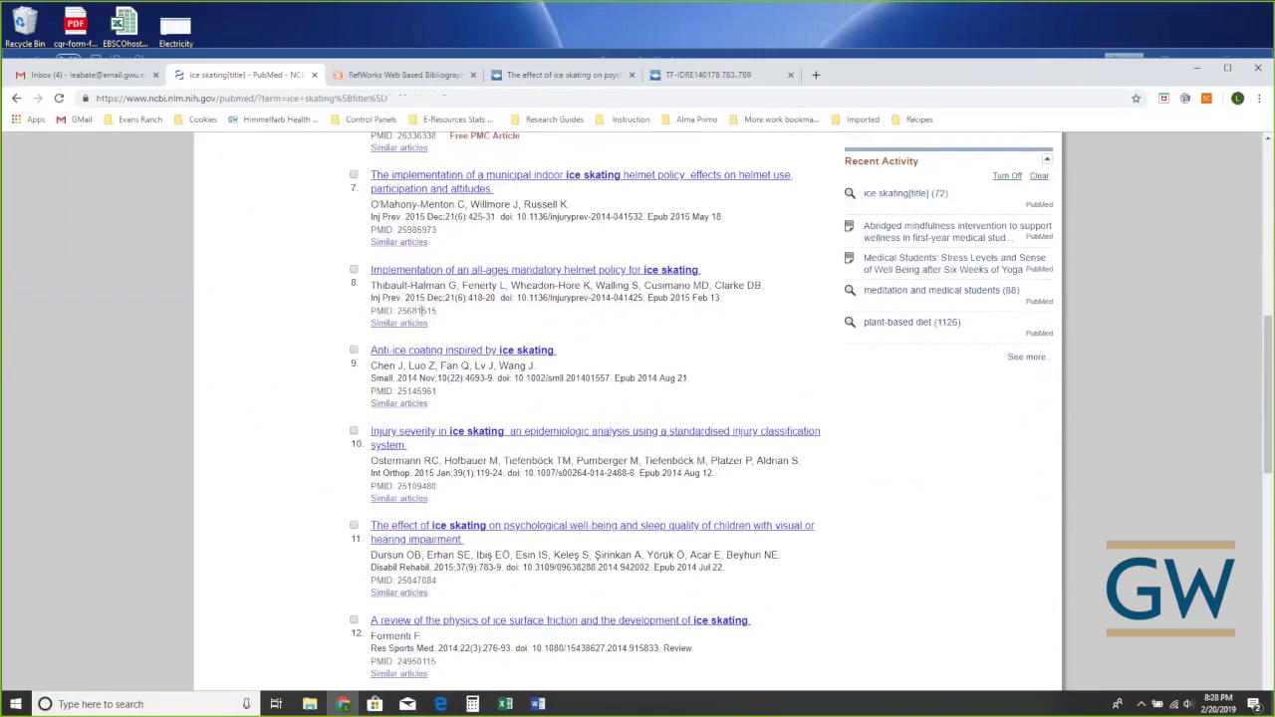
scroll(424, 311, "down", 2)
scroll(428, 313, "down", 2)
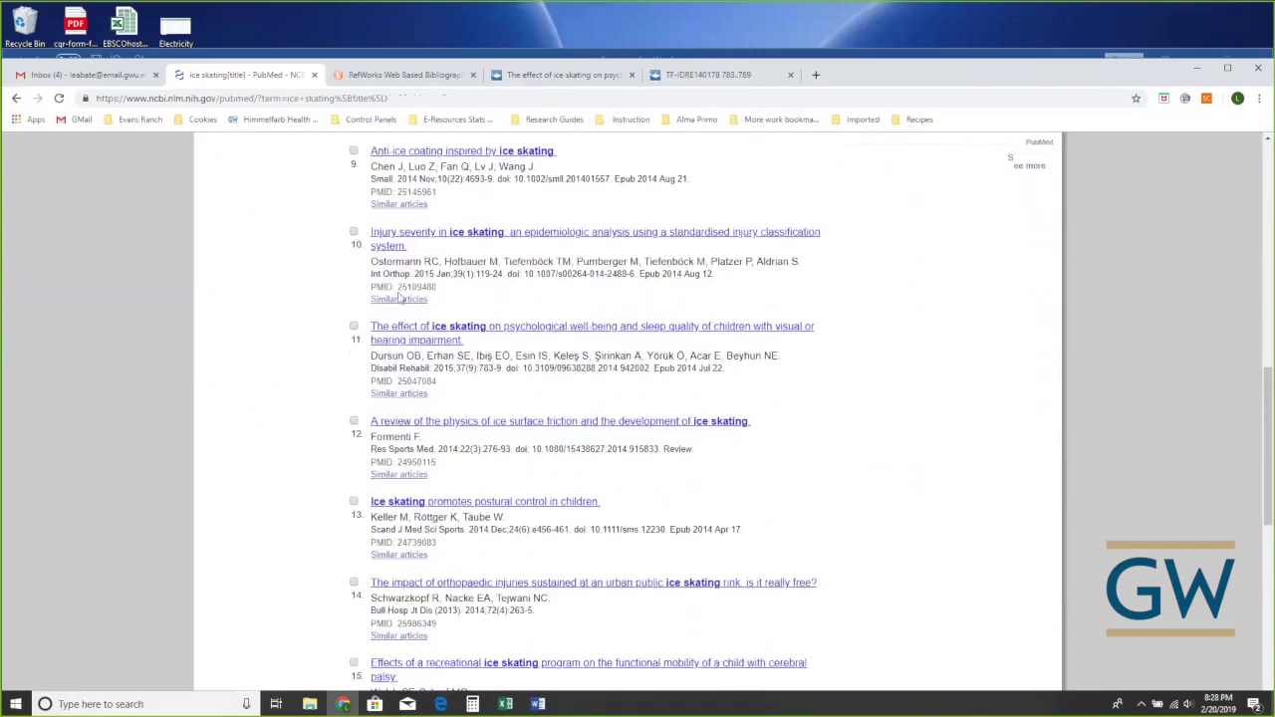
scroll(451, 450, "down", 3)
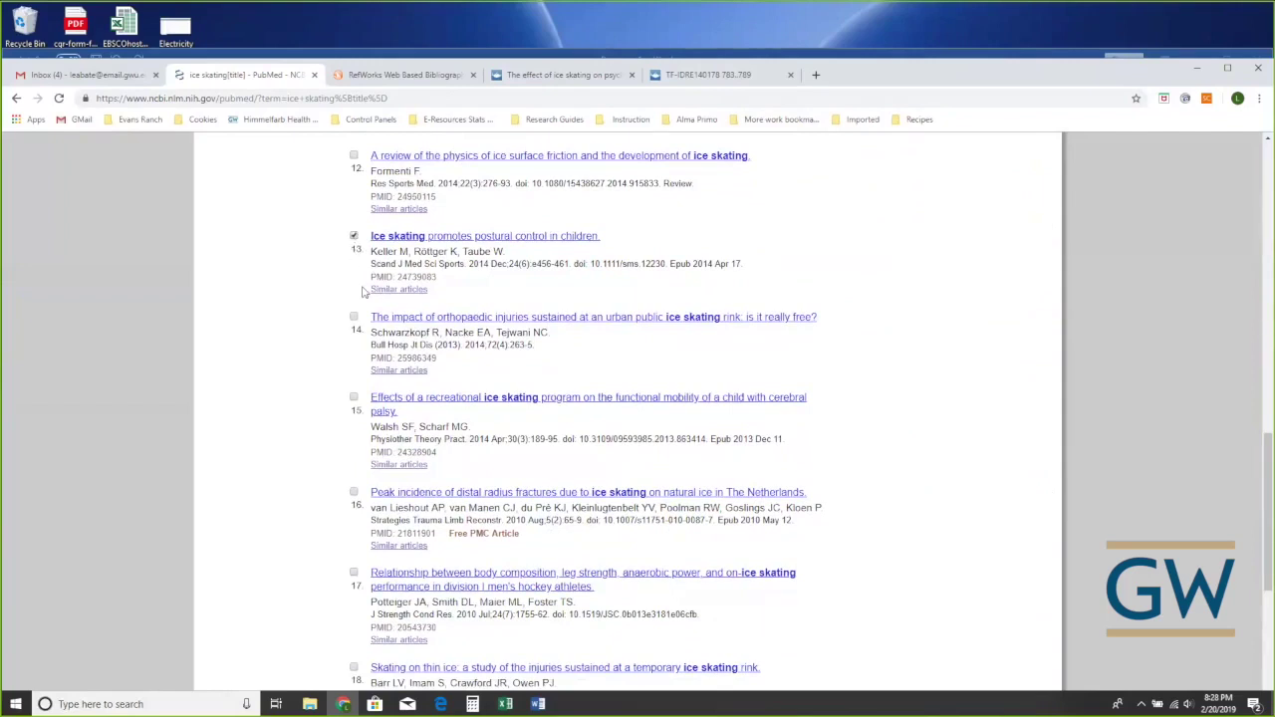
Mark results 14 and 15 alongside a third article and add all 3 to the Clipboard.
left_click(353, 318)
left_click(356, 397)
scroll(687, 335, "up", 8)
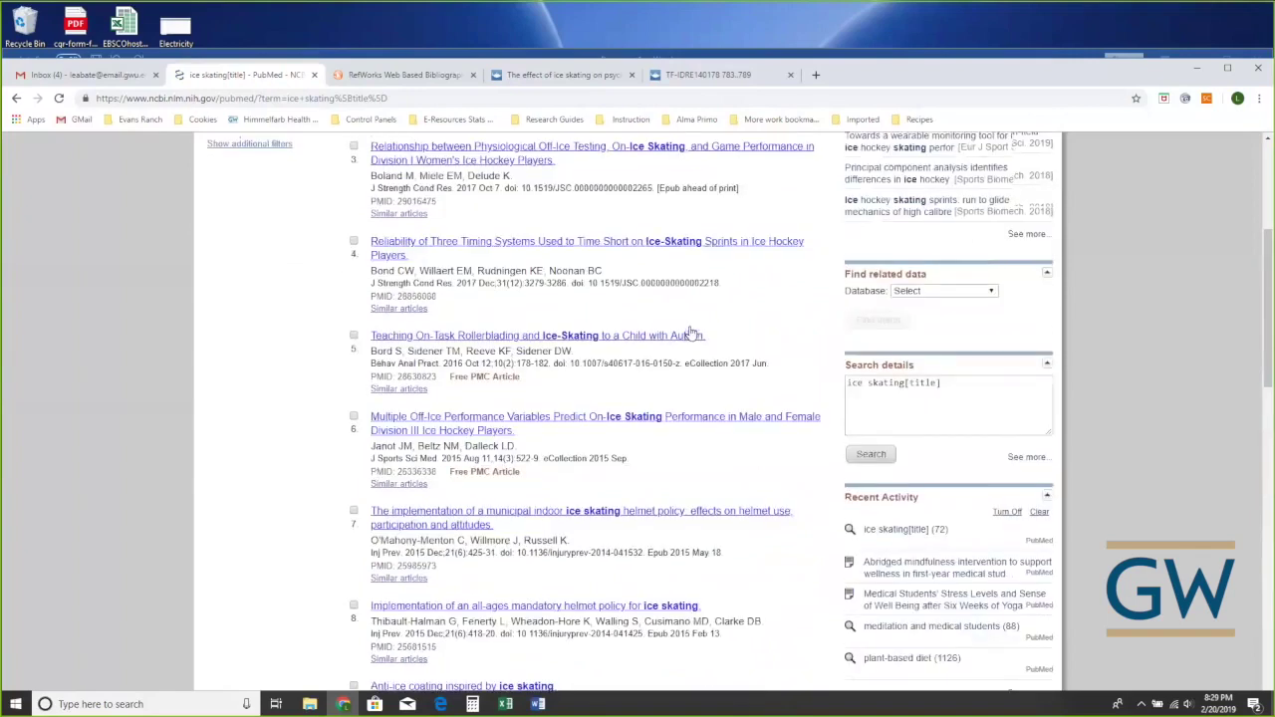
scroll(690, 334, "up", 4)
left_click(825, 220)
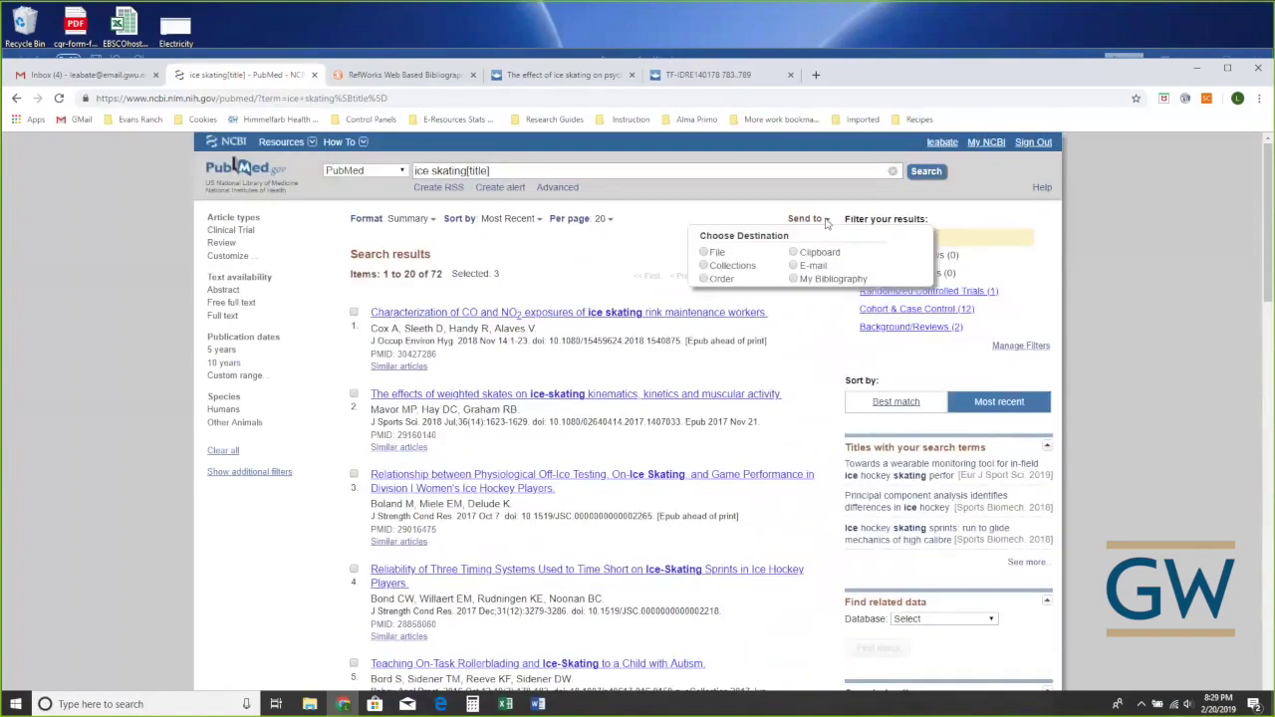
left_click(809, 253)
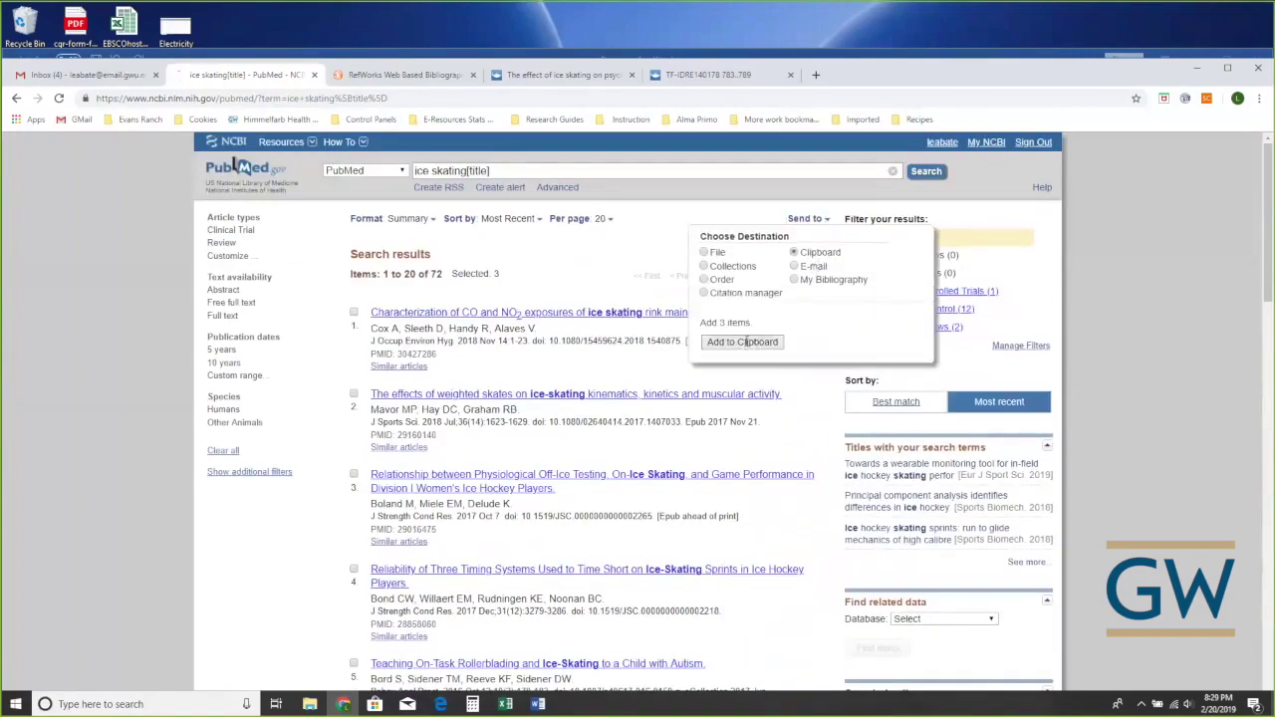
left_click(742, 342)
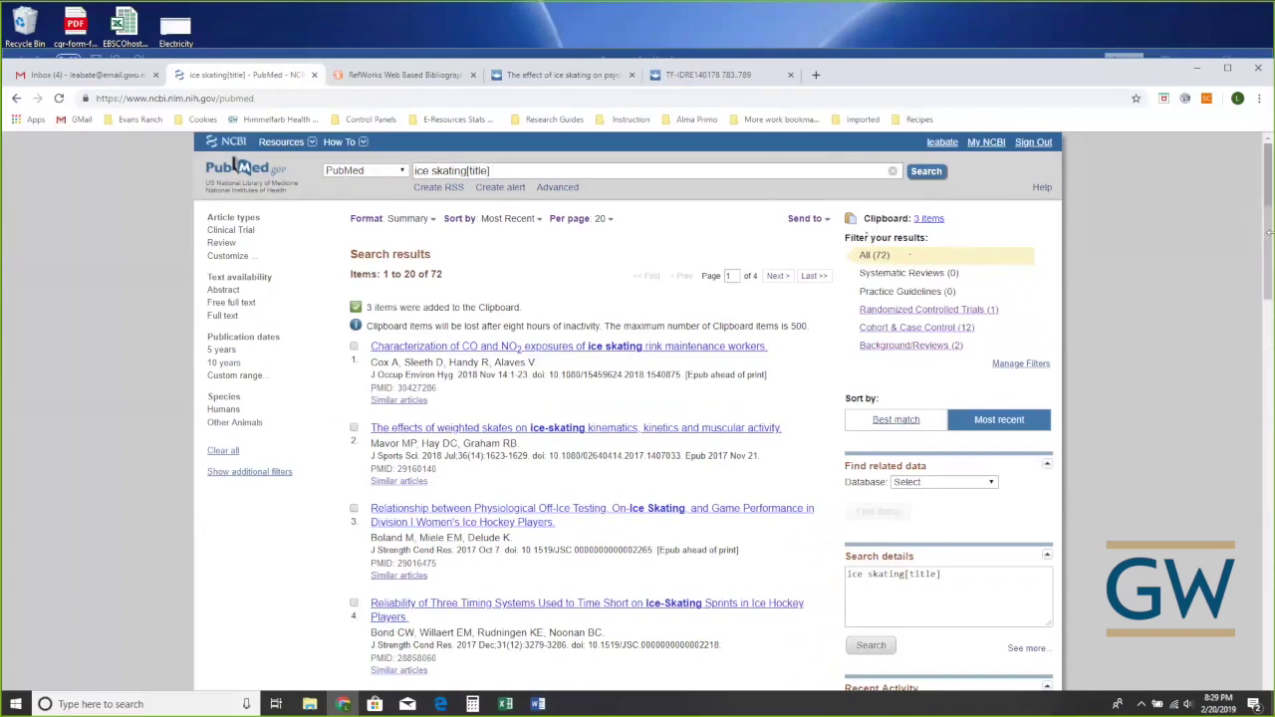
Go to the second page of PubMed results and tick results 21 and 24.
scroll(755, 448, "down", 20)
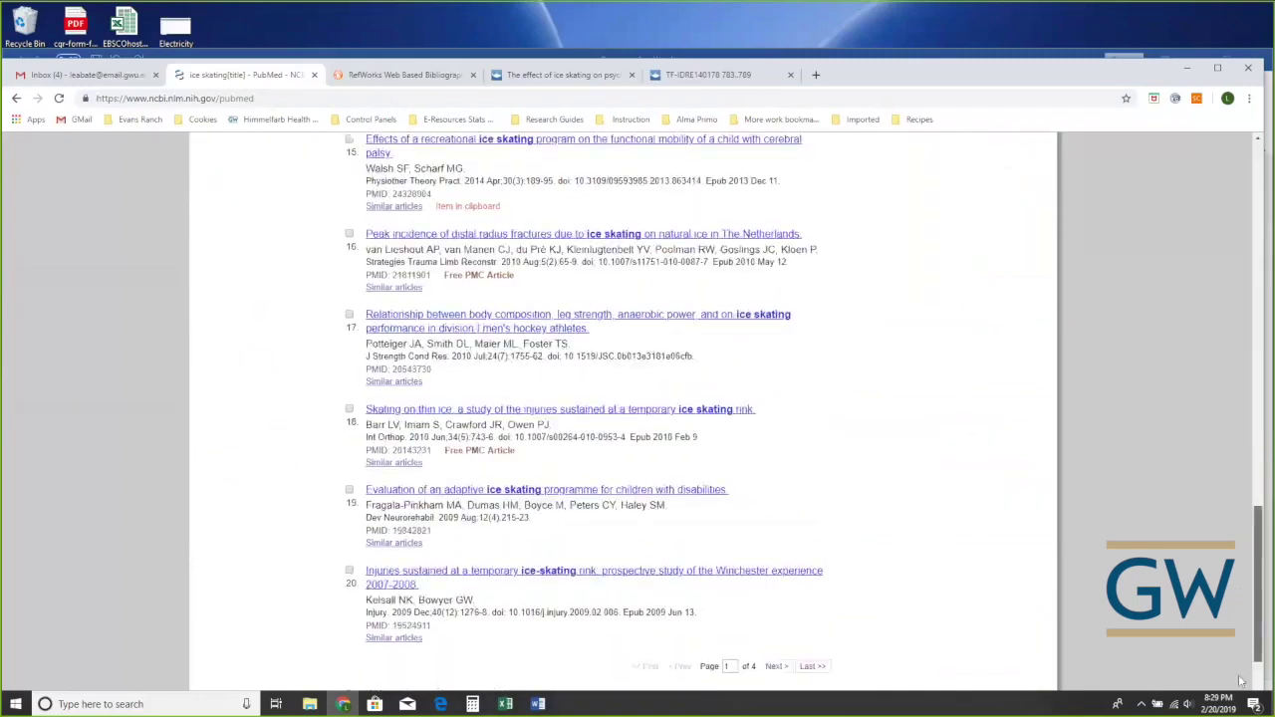
left_click(768, 514)
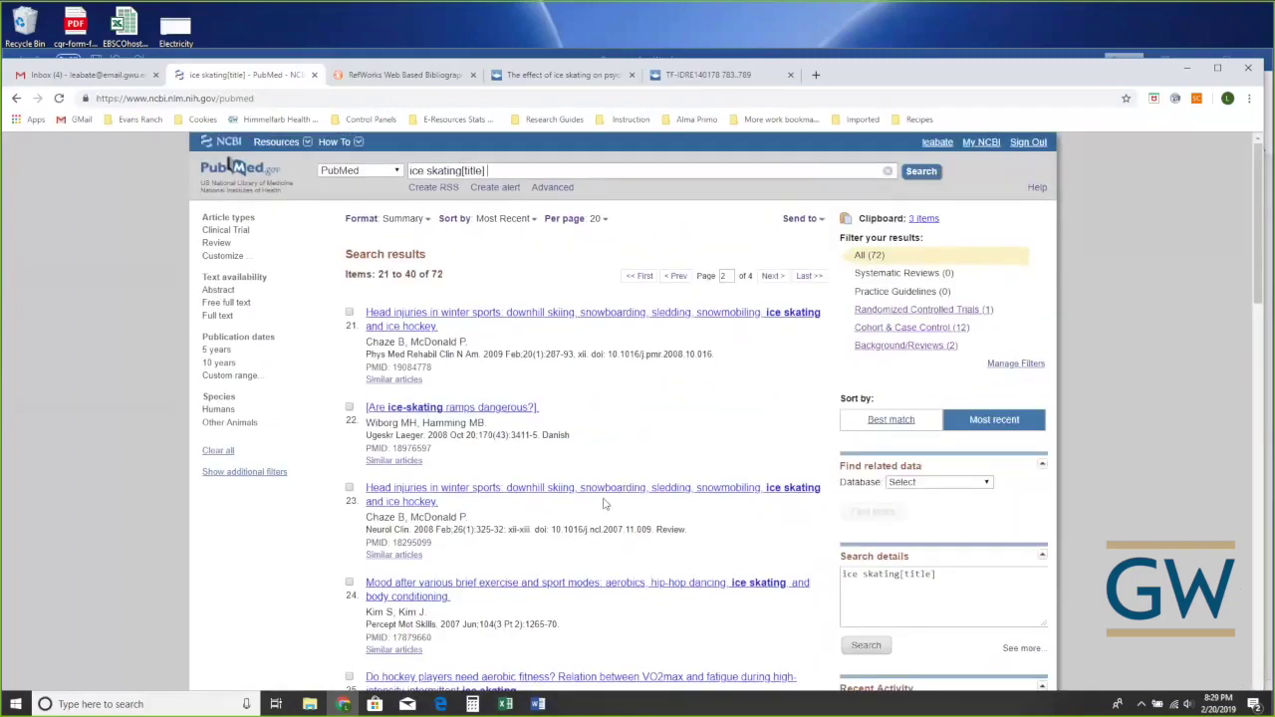
left_click(350, 312)
scroll(382, 482, "down", 3)
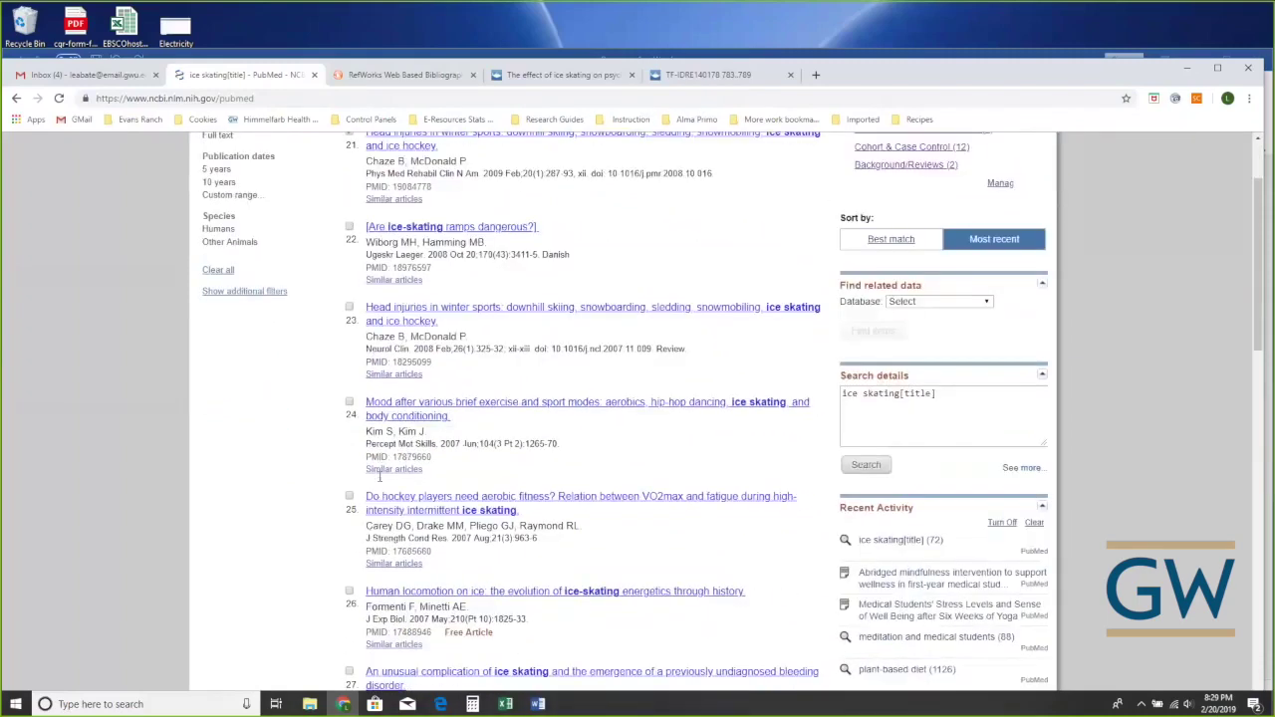
left_click(349, 317)
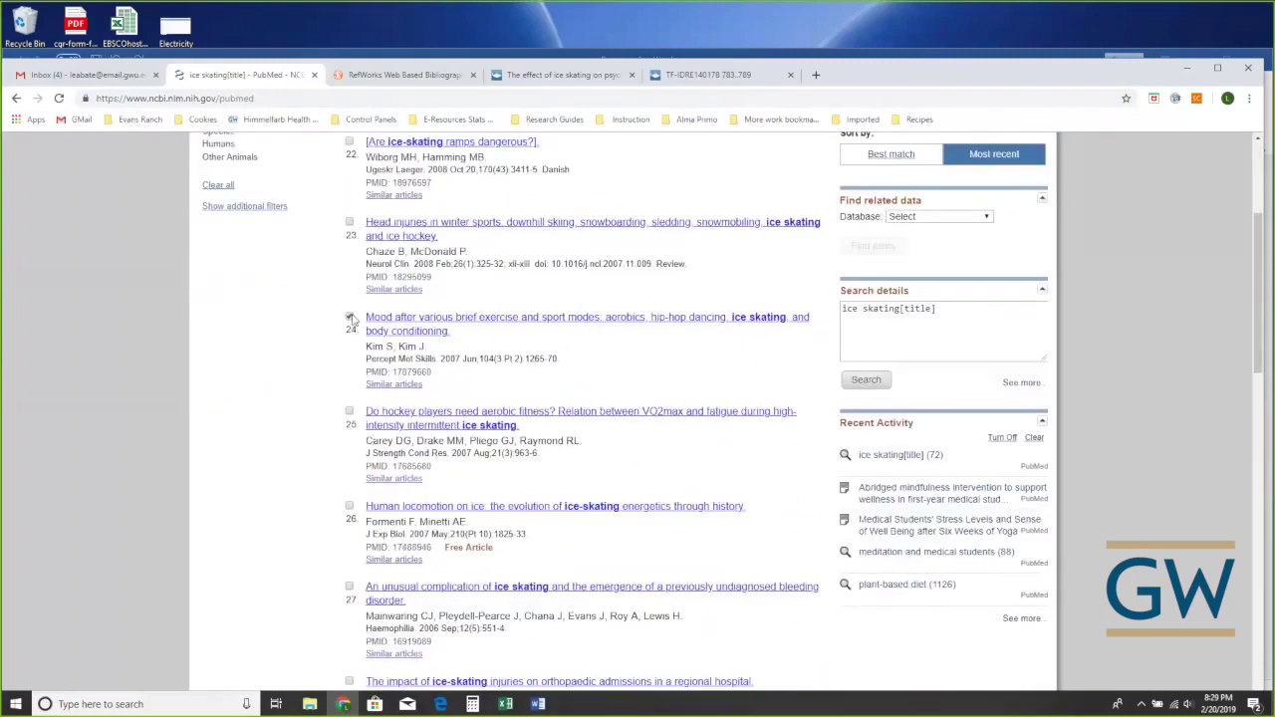
Tick result 30 and add all three marked results to the Clipboard, making 6 items.
scroll(390, 338, "up", 3)
left_click(819, 223)
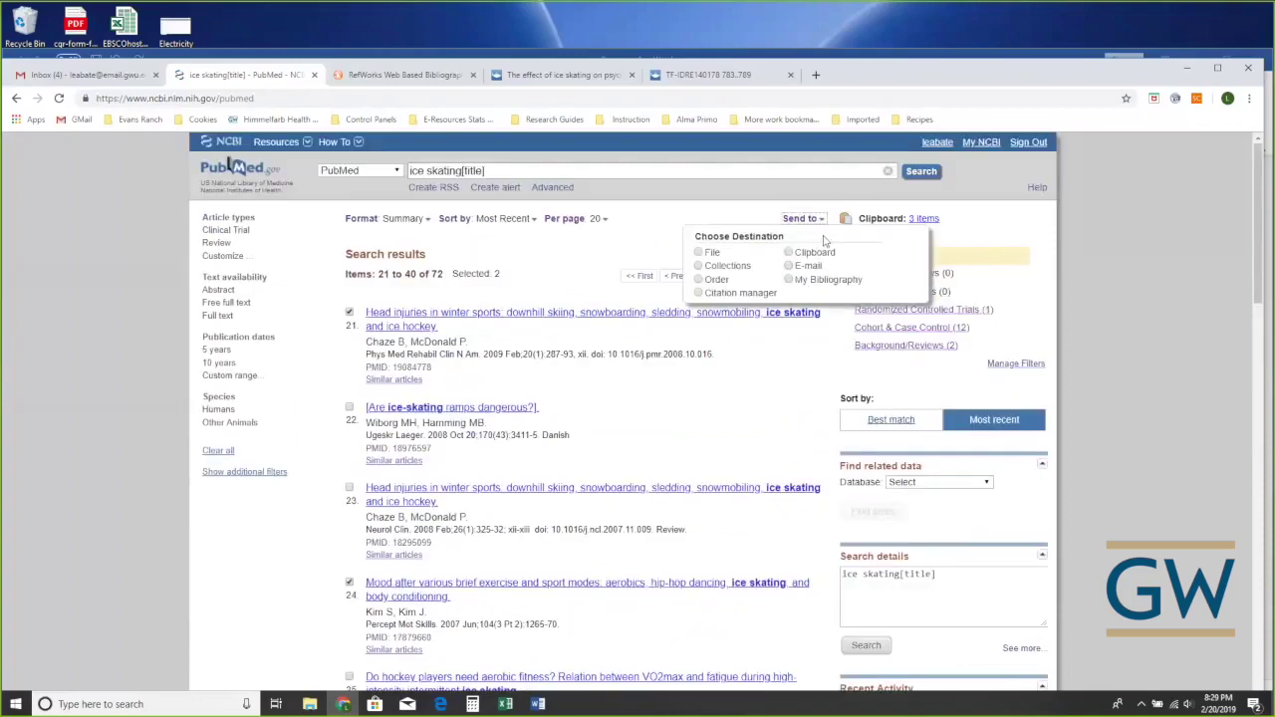
scroll(645, 485, "down", 5)
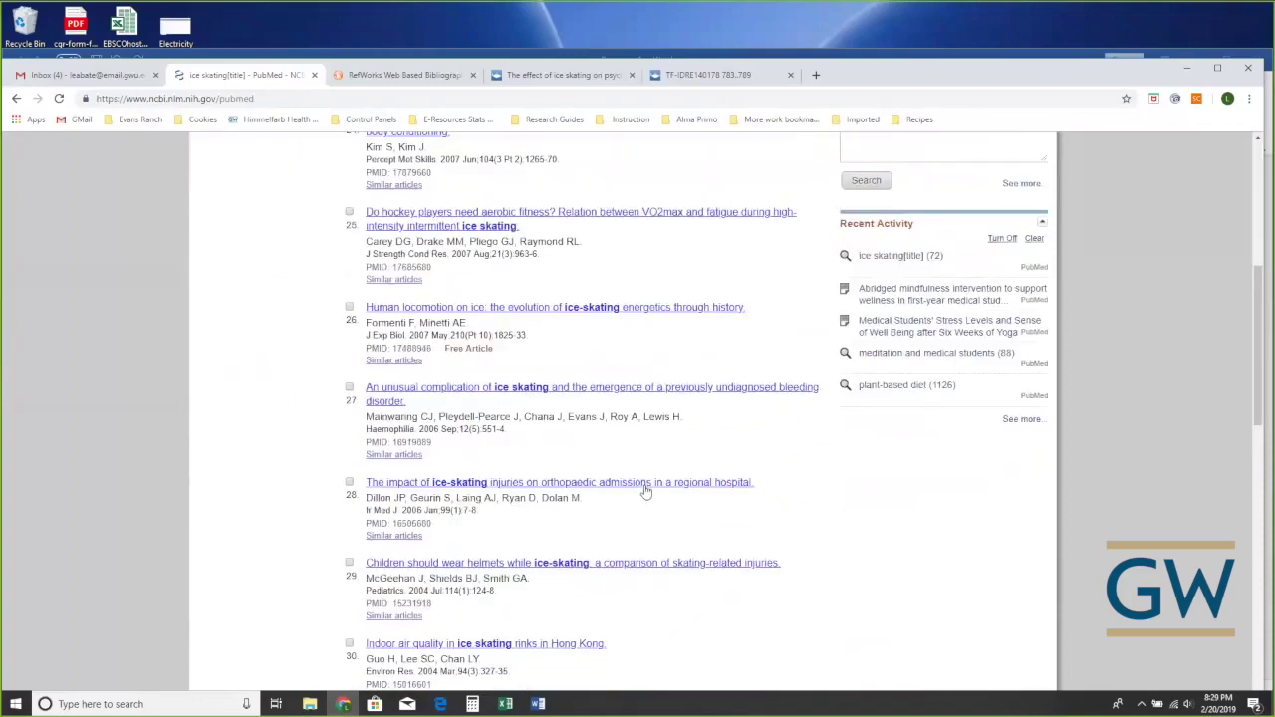
left_click(350, 510)
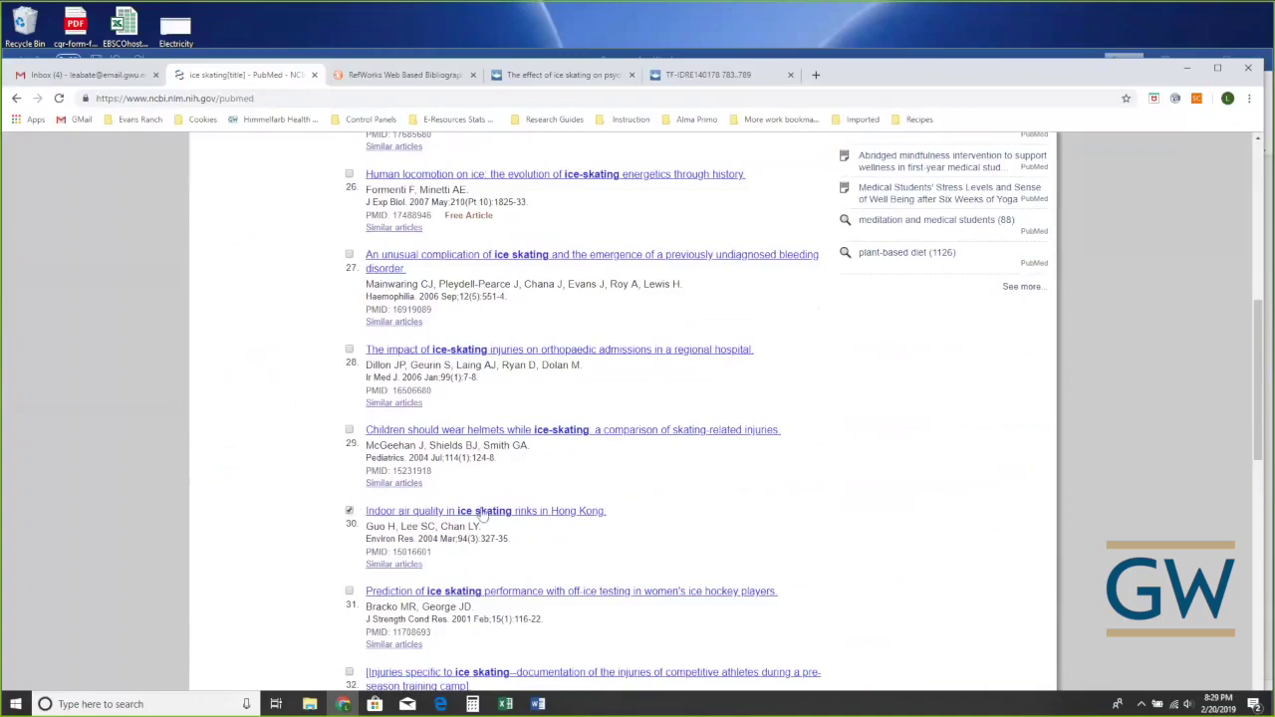
scroll(808, 243, "up", 6)
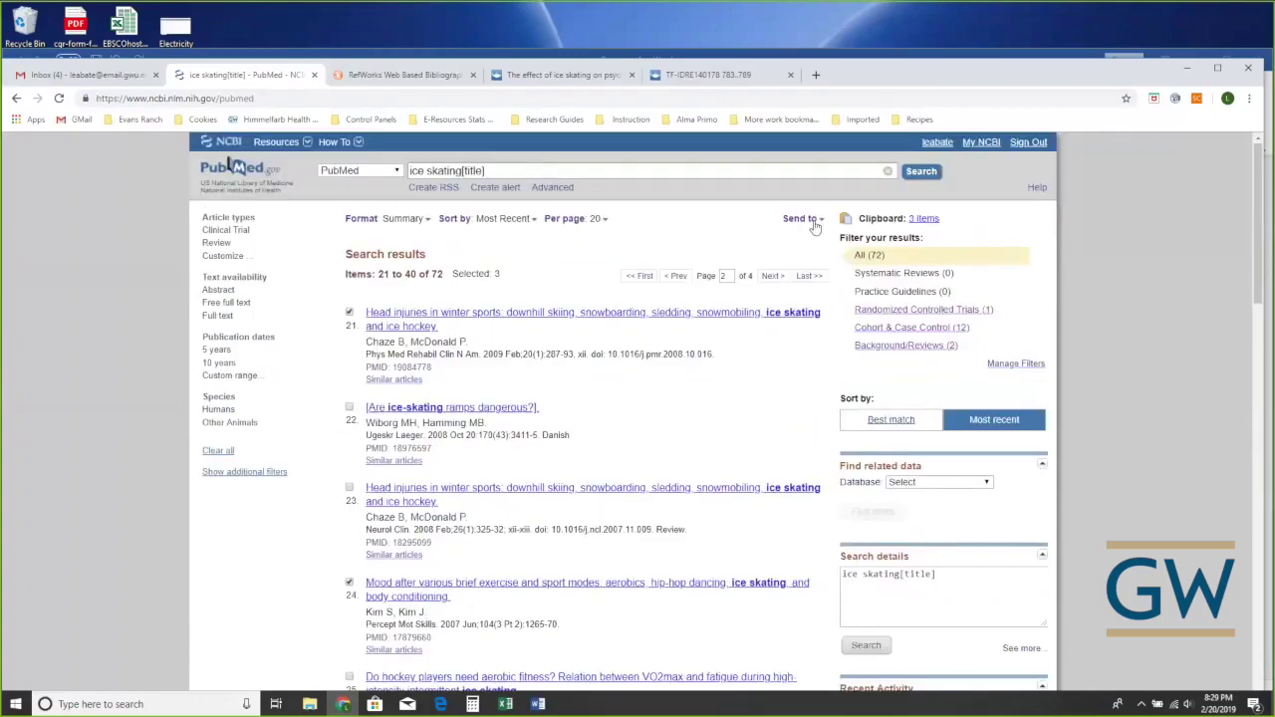
left_click(803, 218)
left_click(814, 253)
left_click(735, 342)
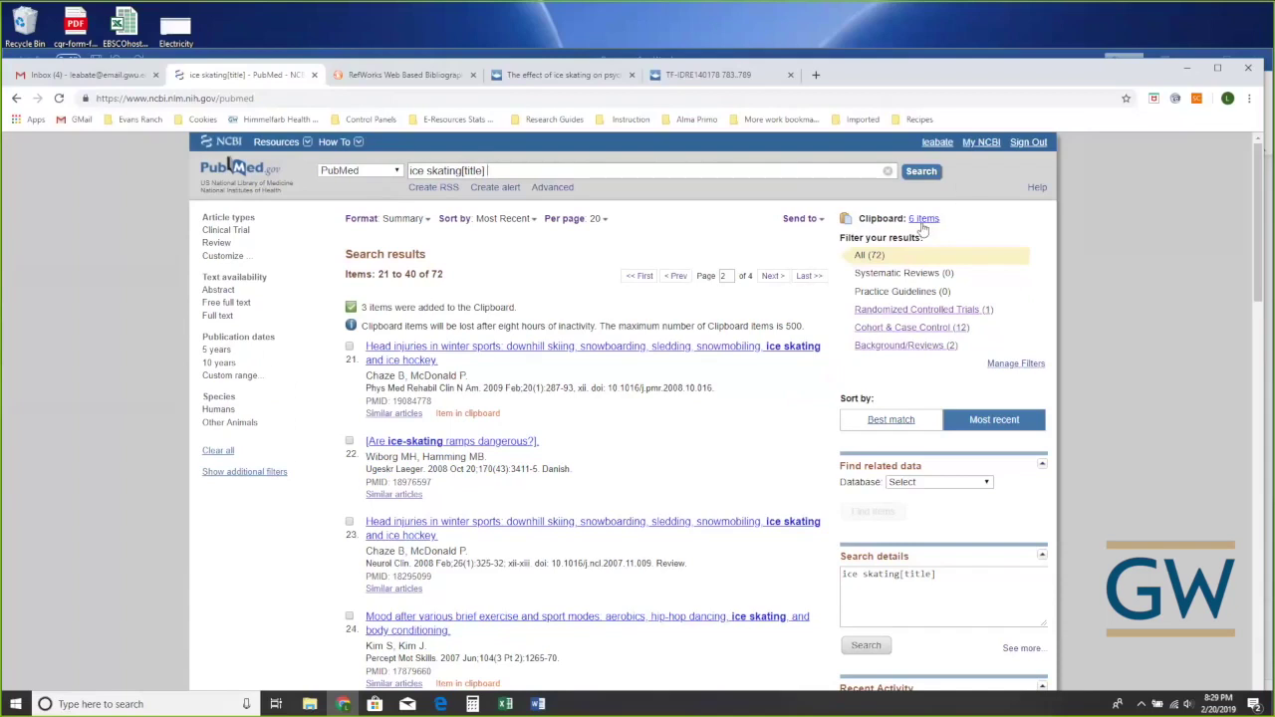
left_click(922, 220)
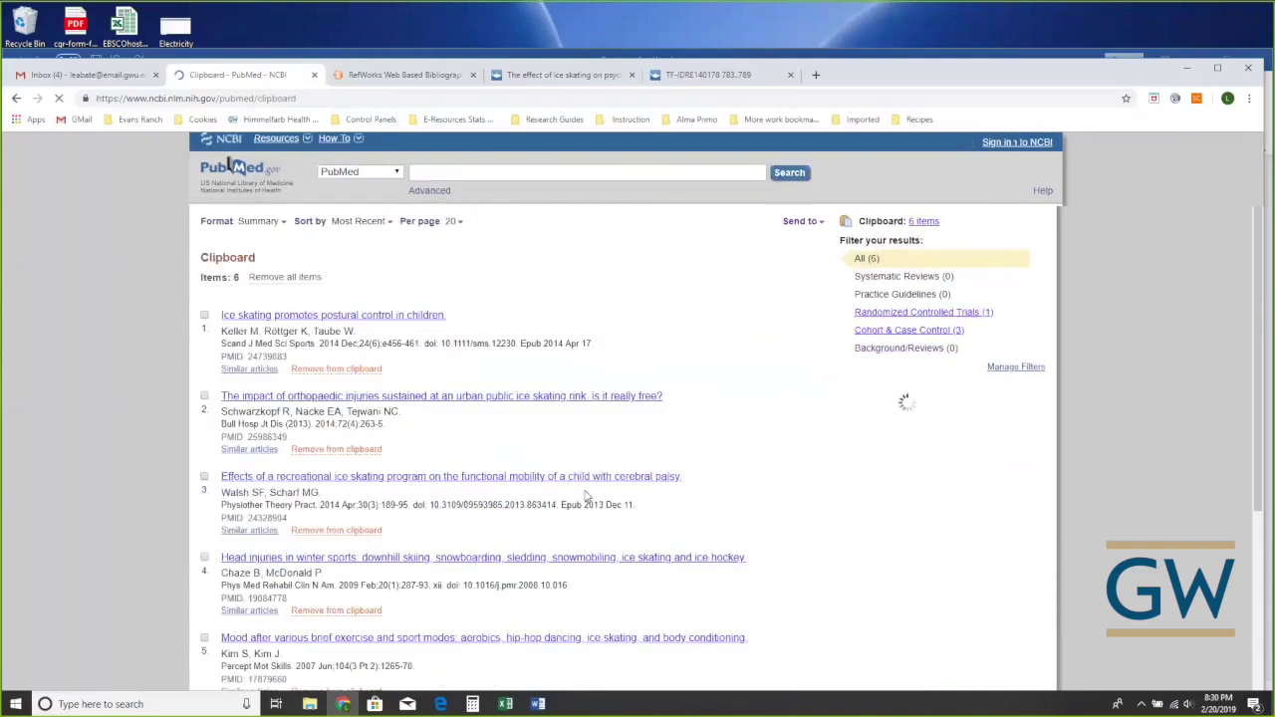
Scroll through the six saved ice skating articles on the PubMed Clipboard.
scroll(586, 501, "down", 3)
scroll(586, 501, "up", 2)
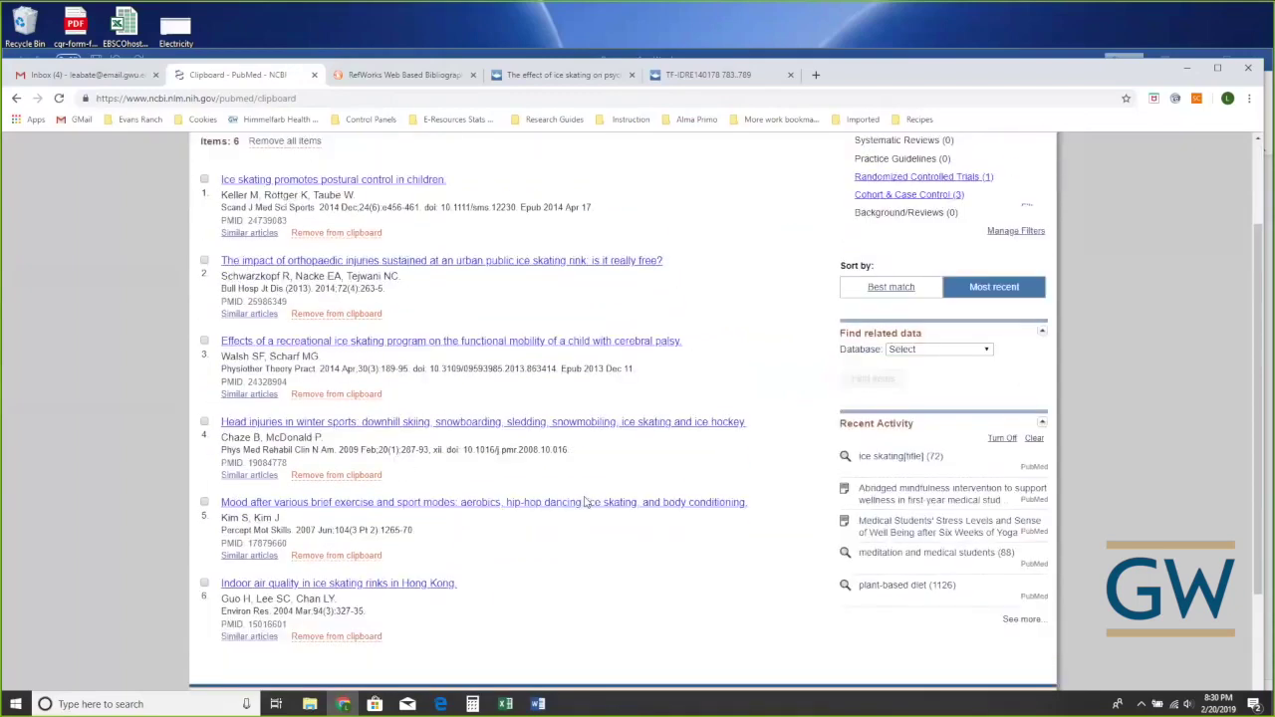
scroll(586, 501, "up", 2)
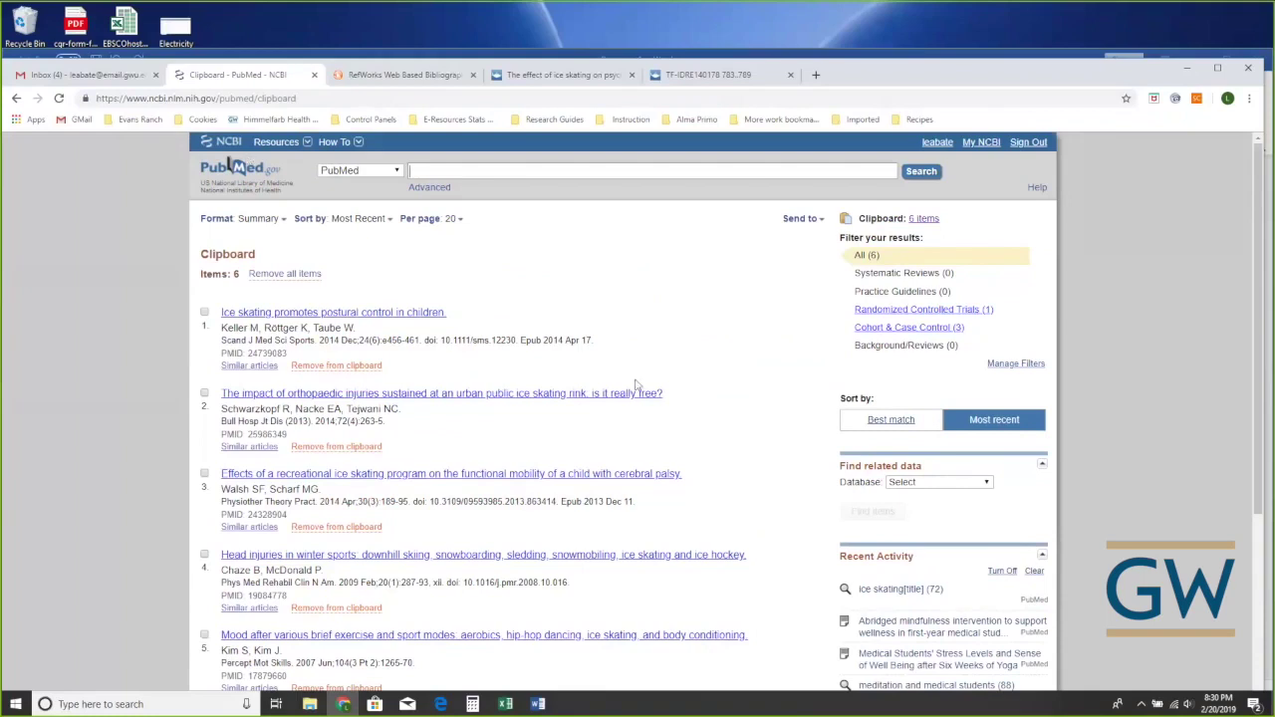
scroll(417, 251, "down", 1)
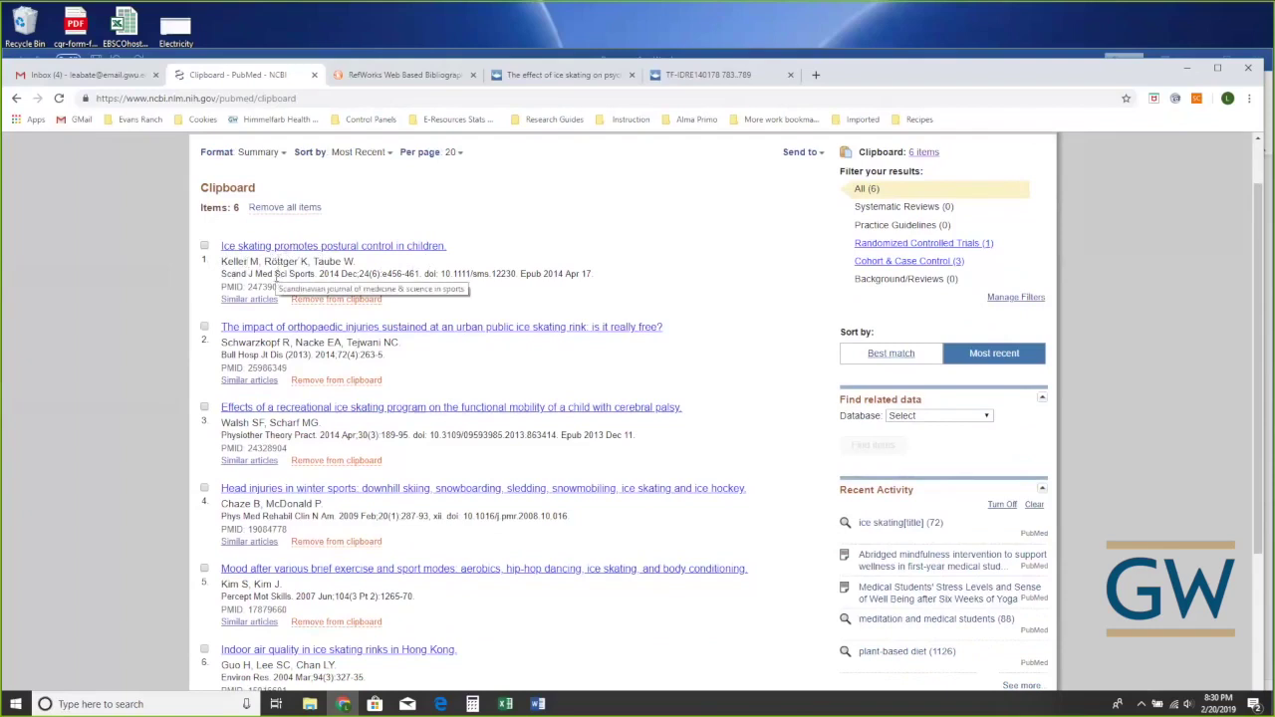
scroll(271, 269, "up", 1)
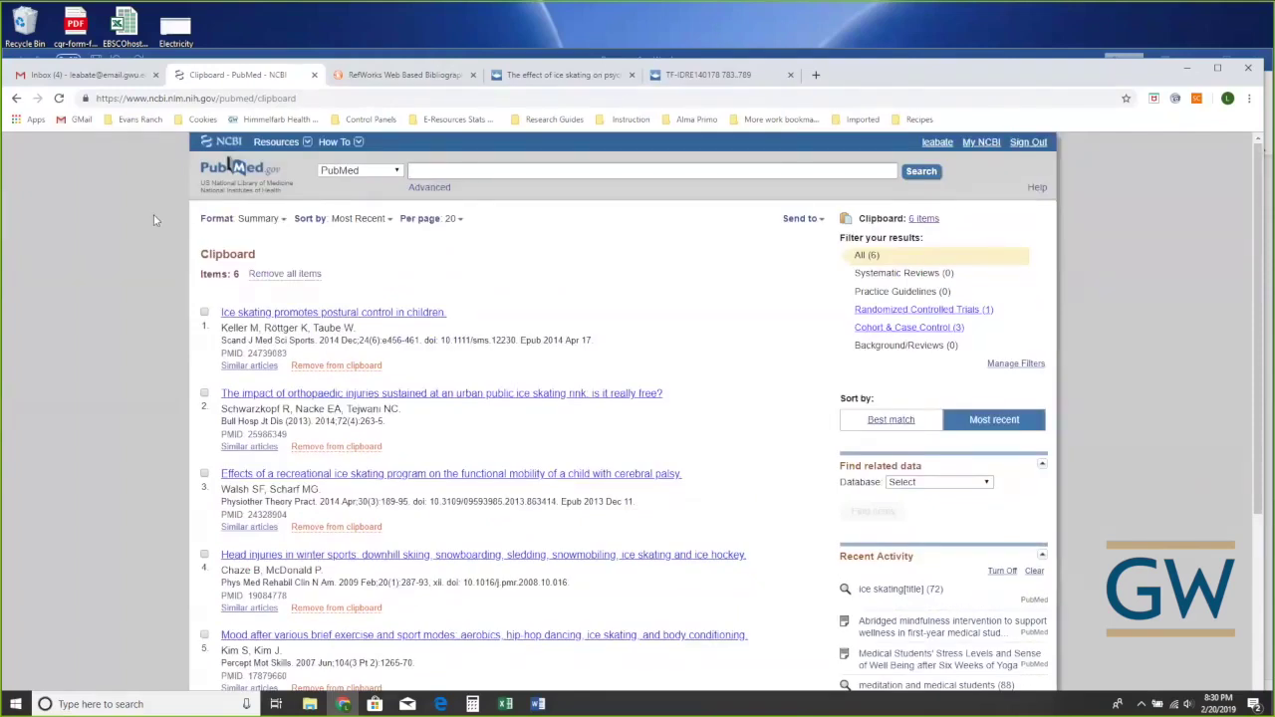
Display the Clipboard records in MEDLINE format, pointing out the PMID, abstract and author tags.
left_click(261, 221)
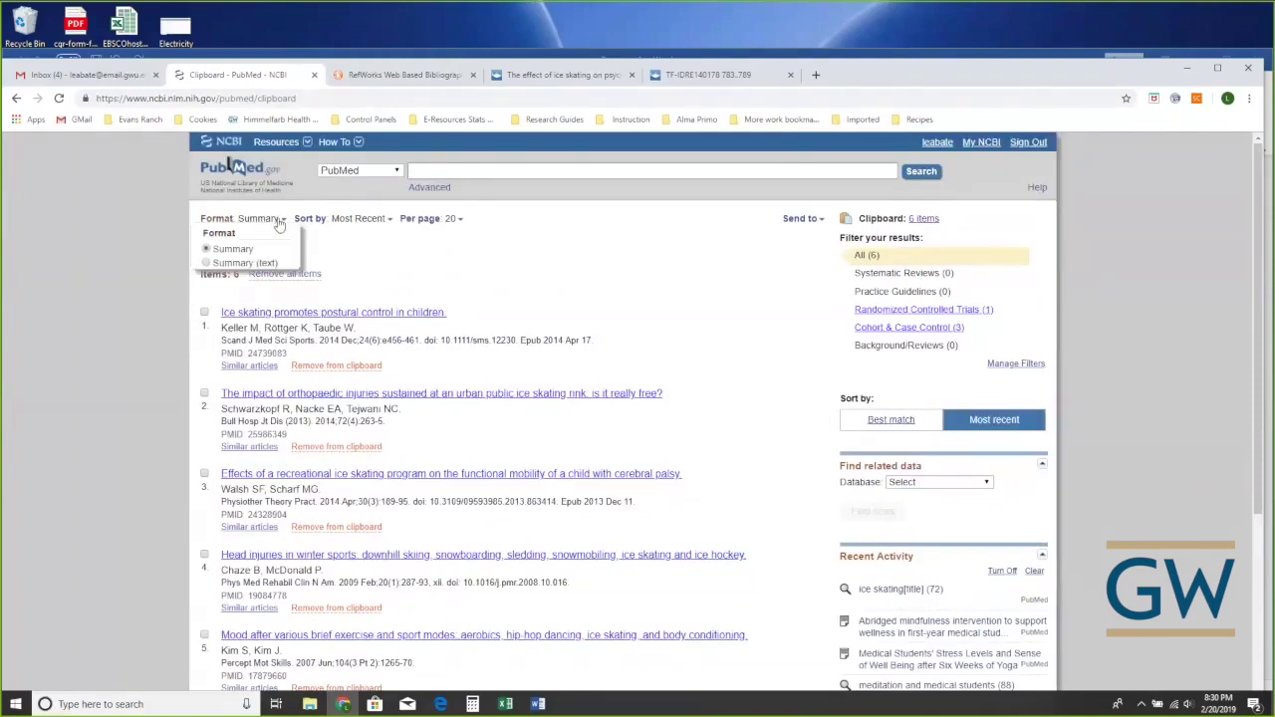
left_click(214, 306)
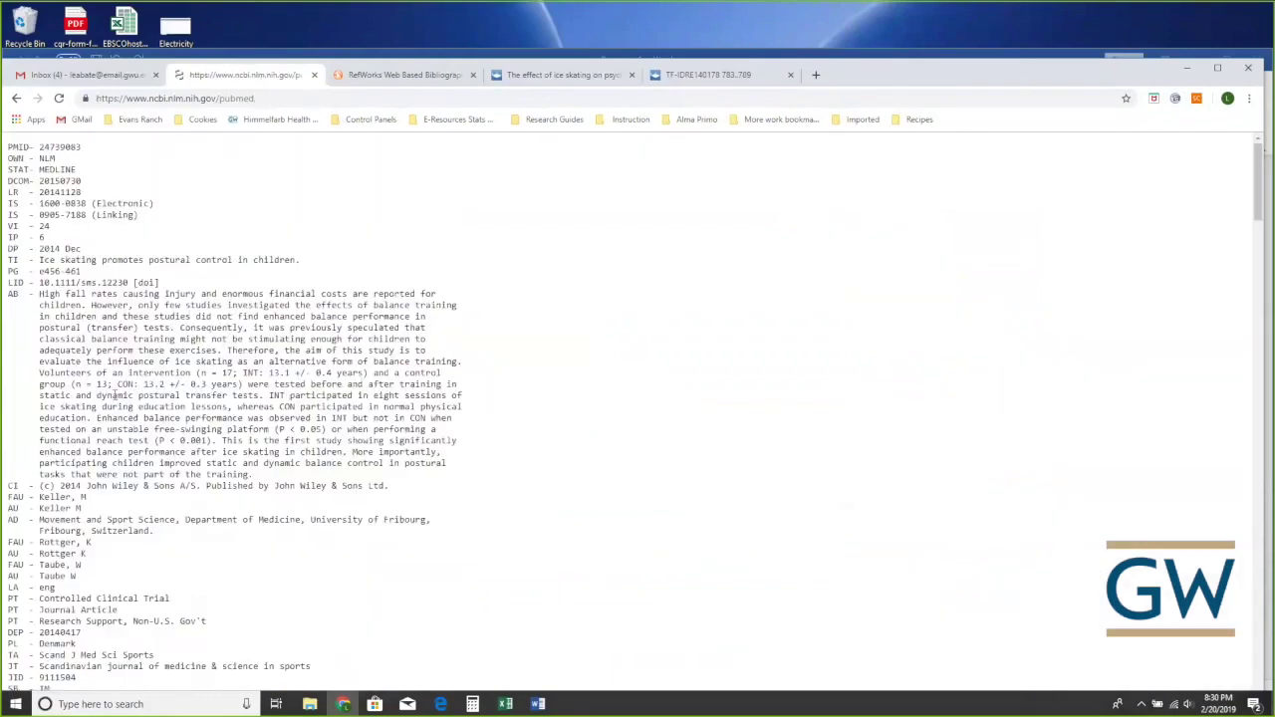
left_click_drag(8, 147, 39, 170)
left_click_drag(8, 295, 33, 295)
left_click_drag(8, 497, 36, 497)
left_click(208, 380)
Select all the MEDLINE text and copy it.
key("ctrl+a")
right_click(221, 244)
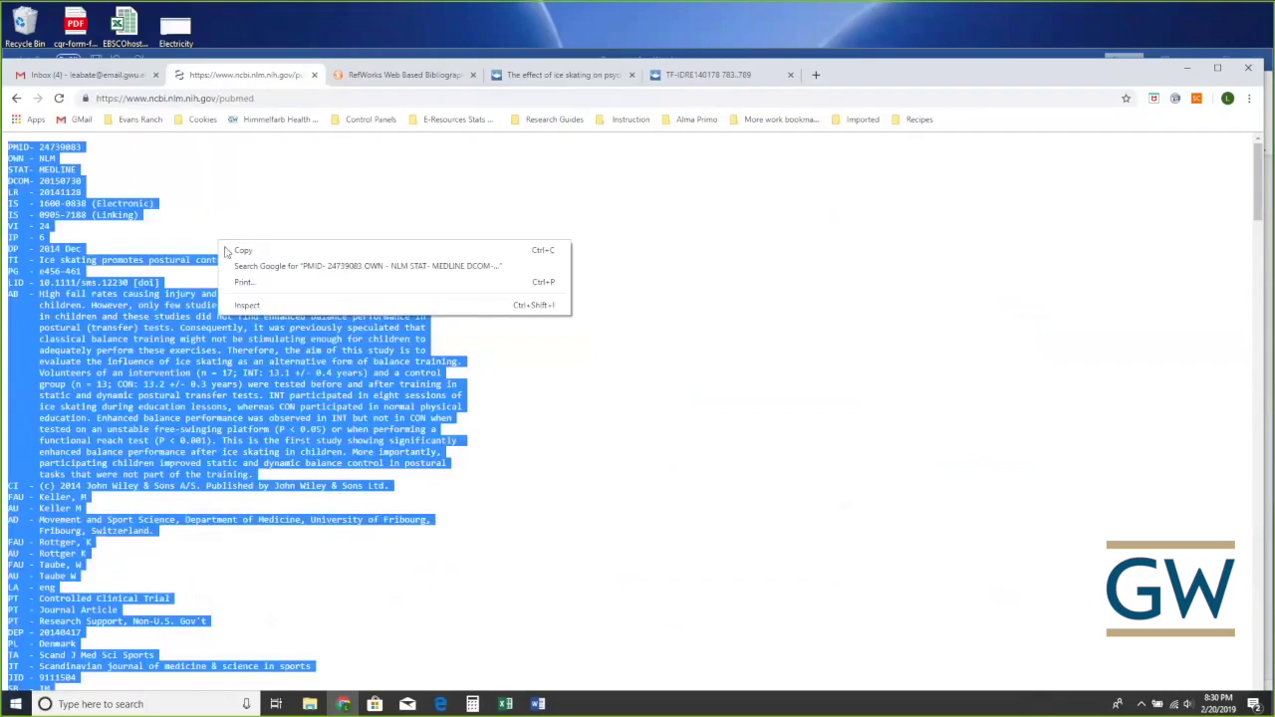
left_click(234, 255)
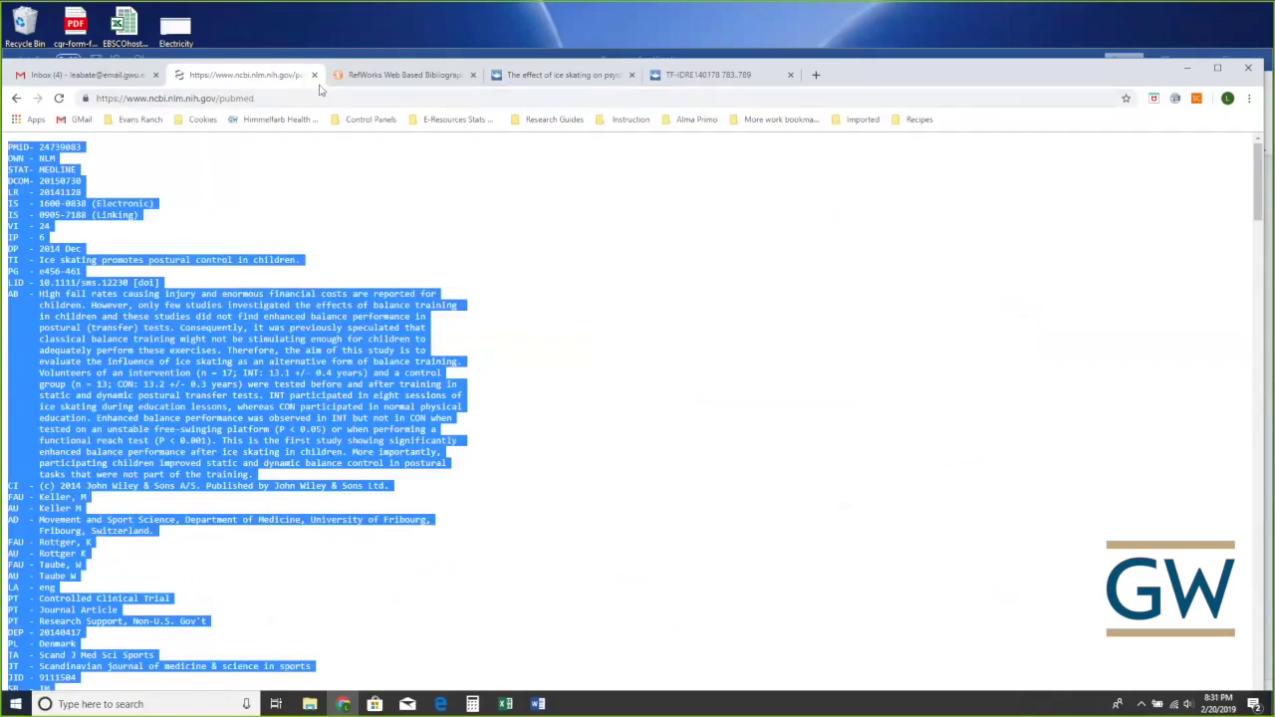
In RefWorks, open the import form and set the import filter to NLM PubMed.
left_click(352, 77)
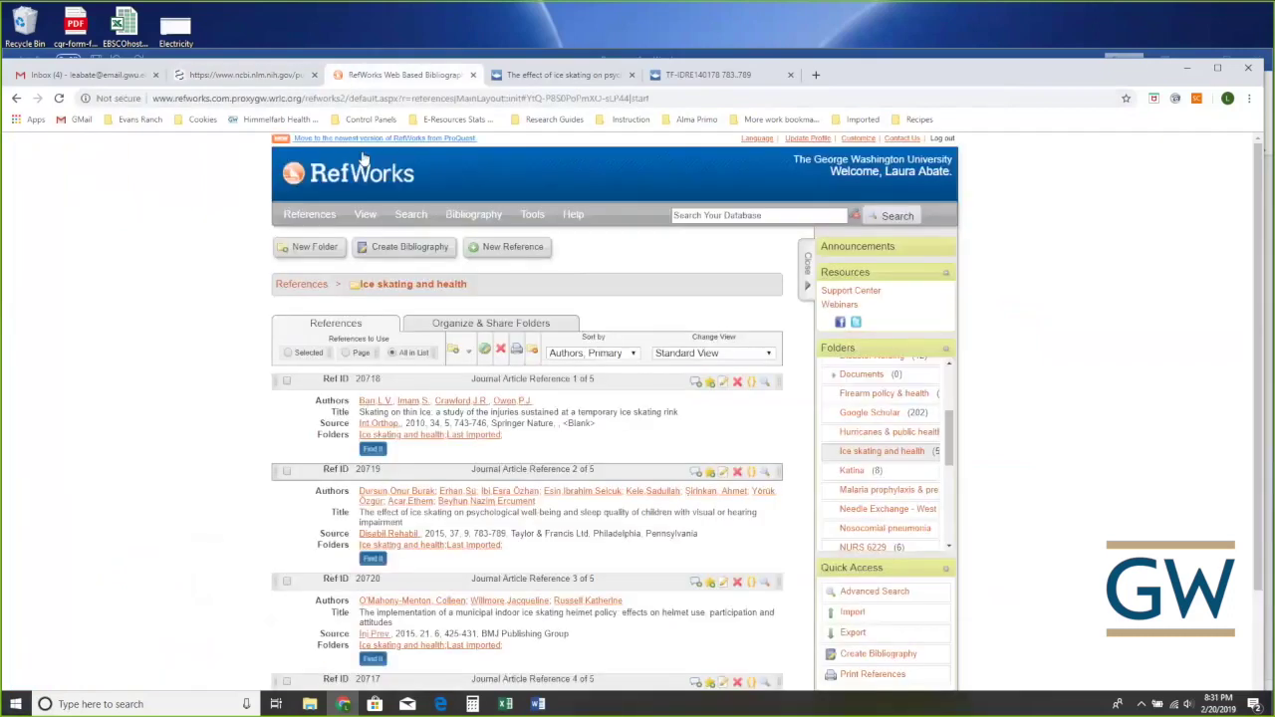
mouse_move(309, 221)
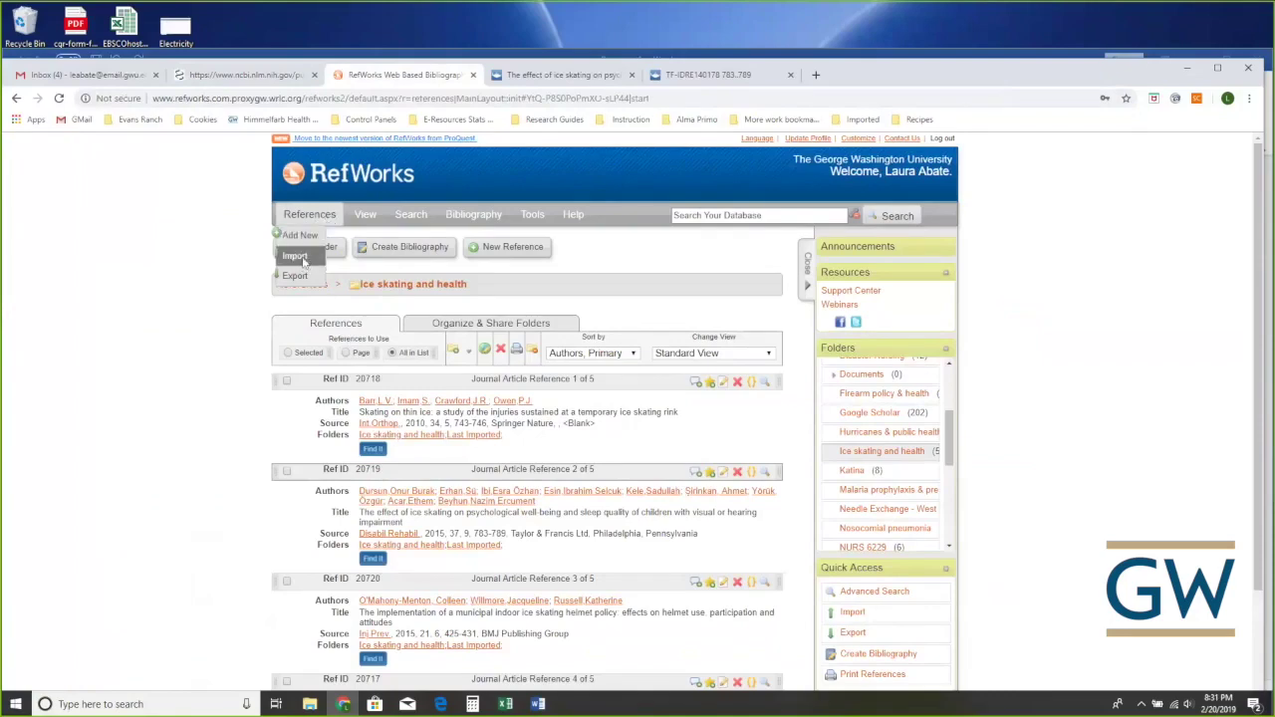
left_click(295, 256)
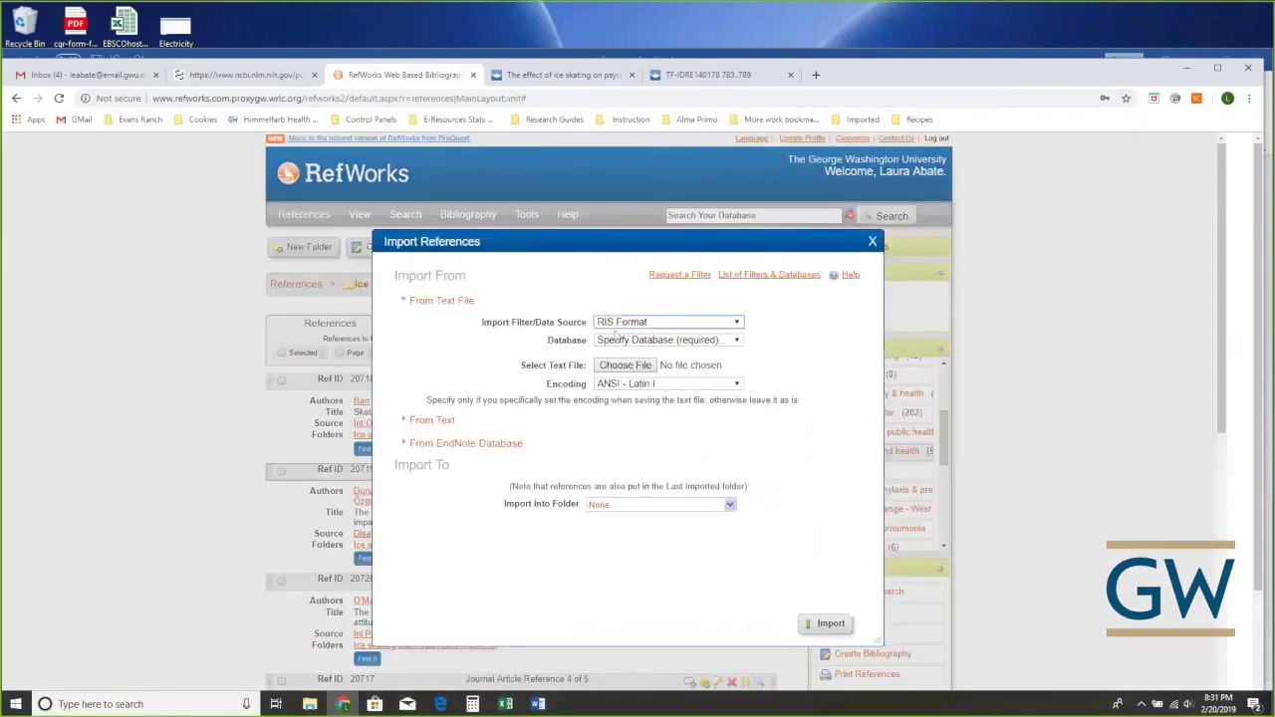
left_click_drag(483, 325, 574, 334)
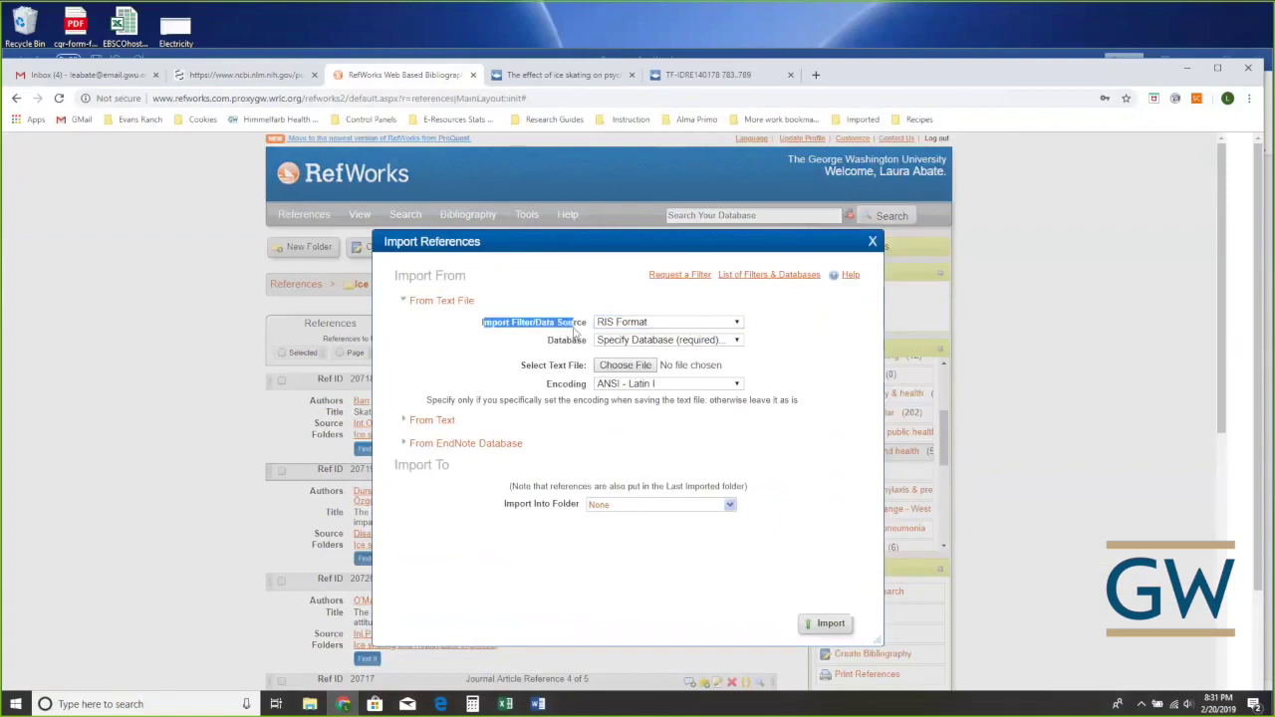
left_click(626, 327)
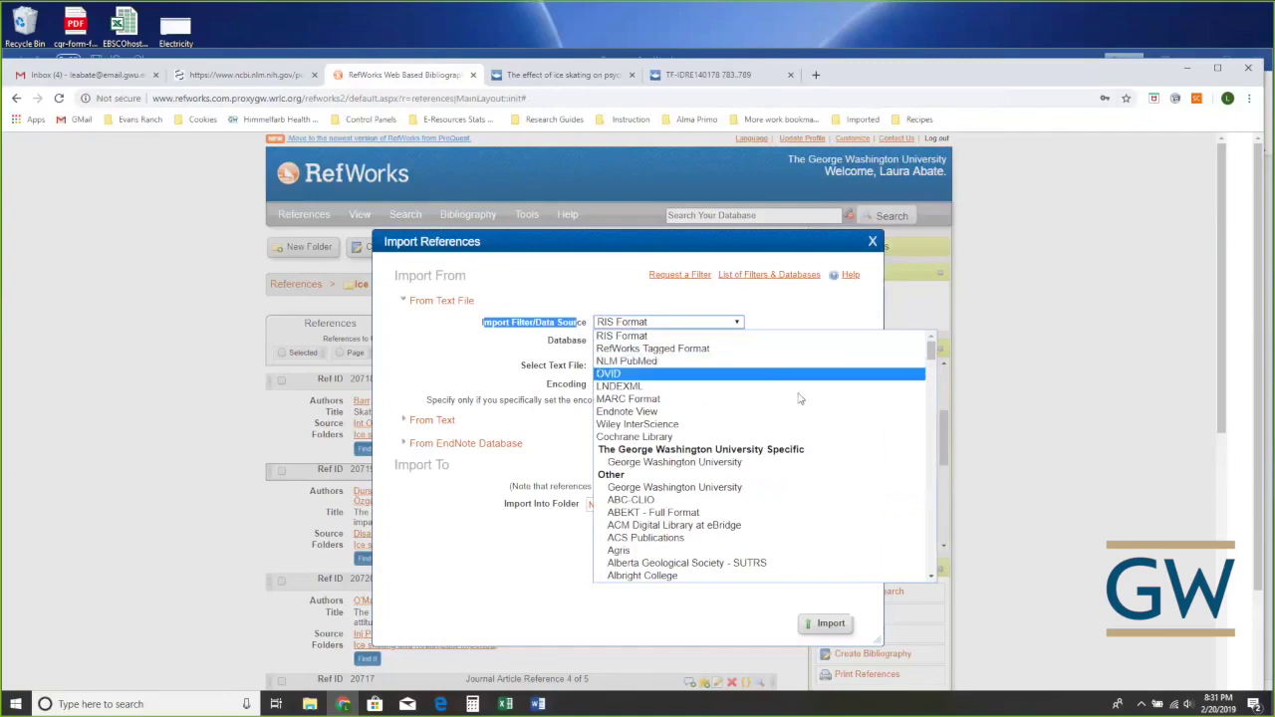
scroll(927, 443, "down", 5)
scroll(927, 443, "down", 20)
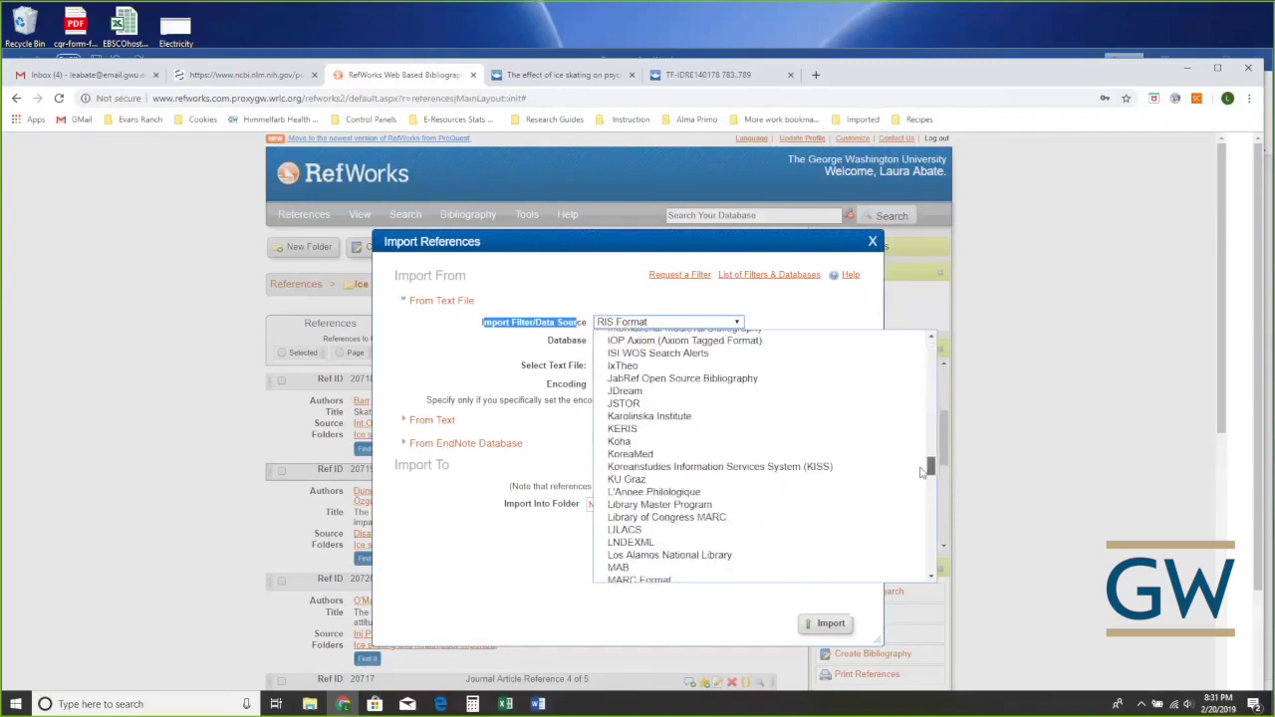
left_click_drag(918, 539, 926, 347)
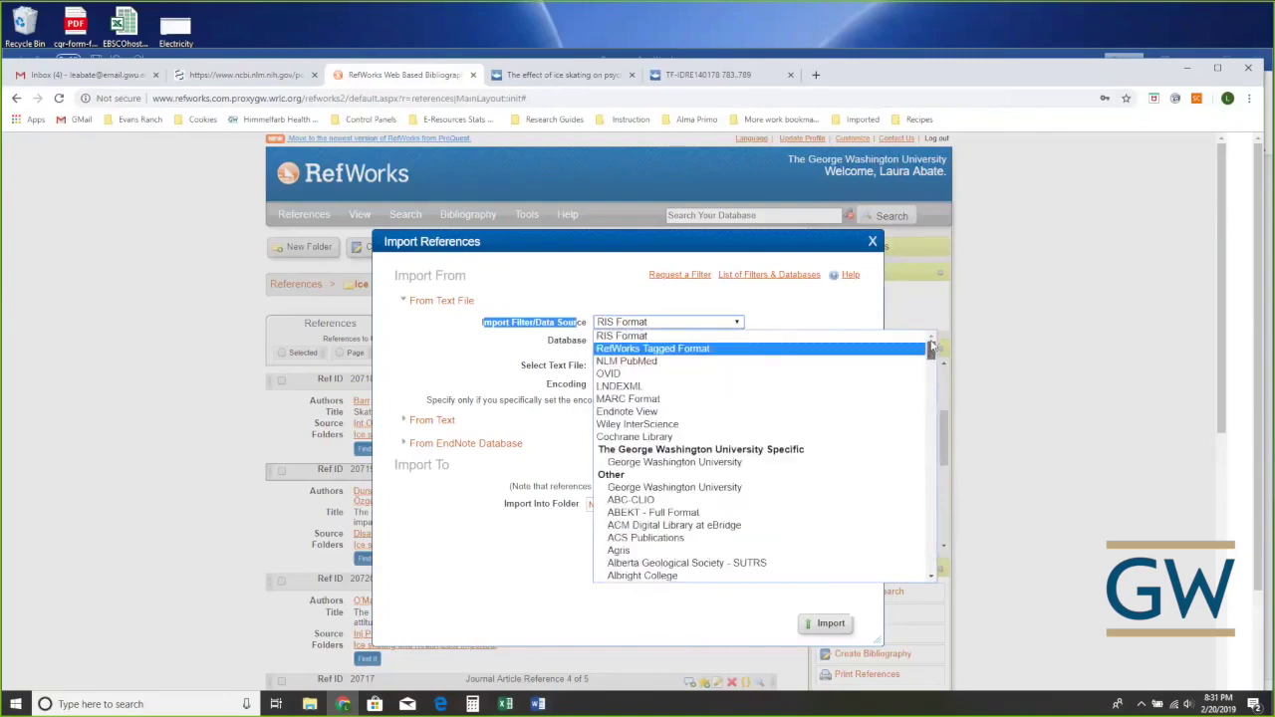
left_click(641, 362)
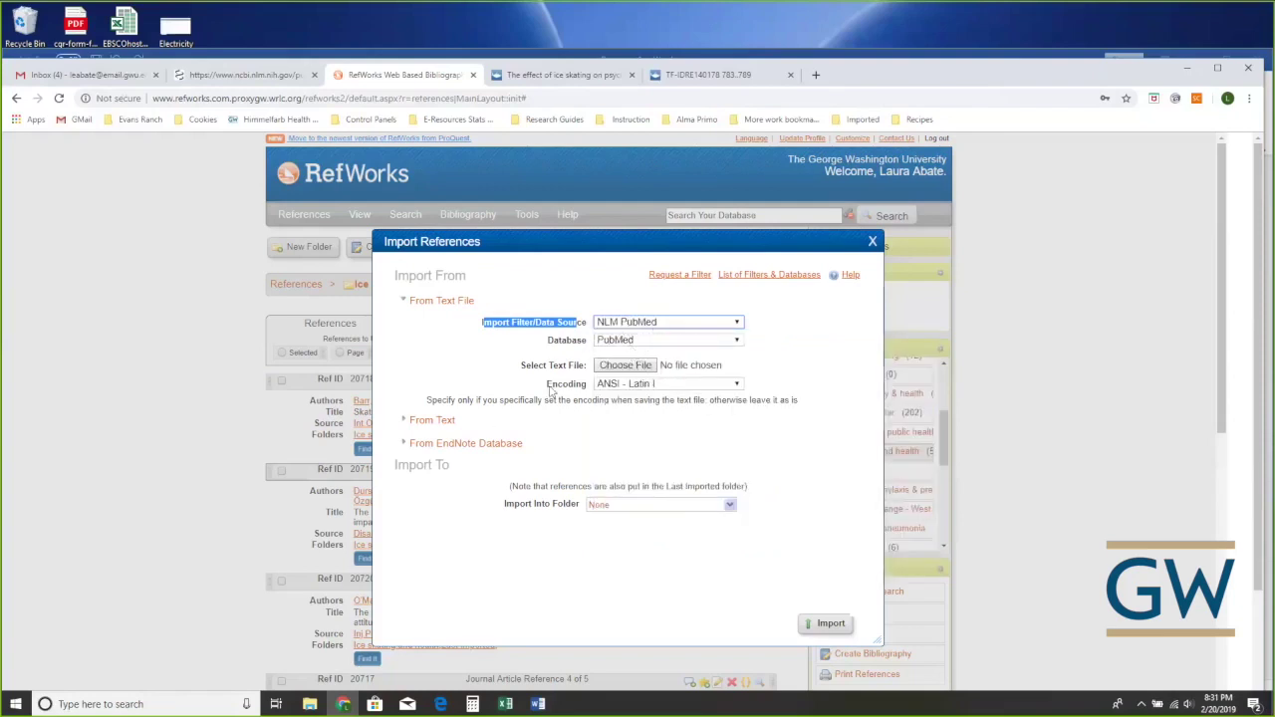
Paste the copied PubMed records as text, import all 6 references, and view Last Imported.
left_click_drag(466, 430, 410, 430)
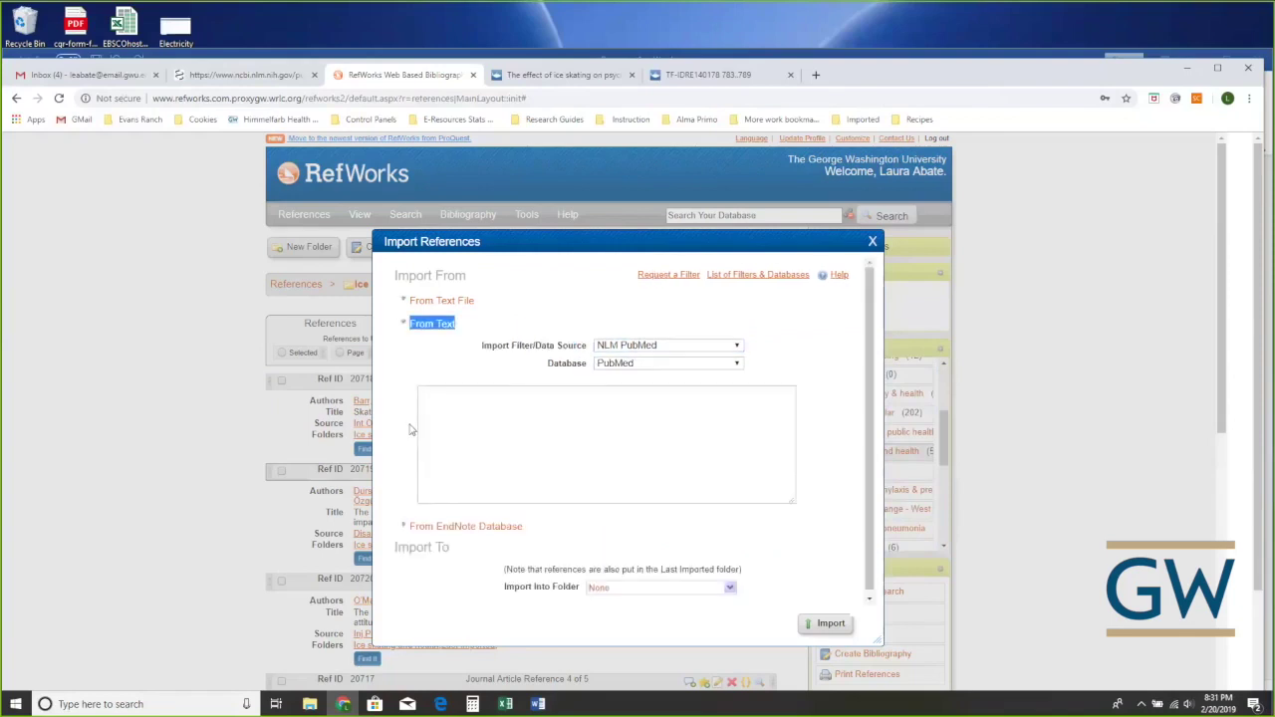
left_click(404, 326)
right_click(478, 399)
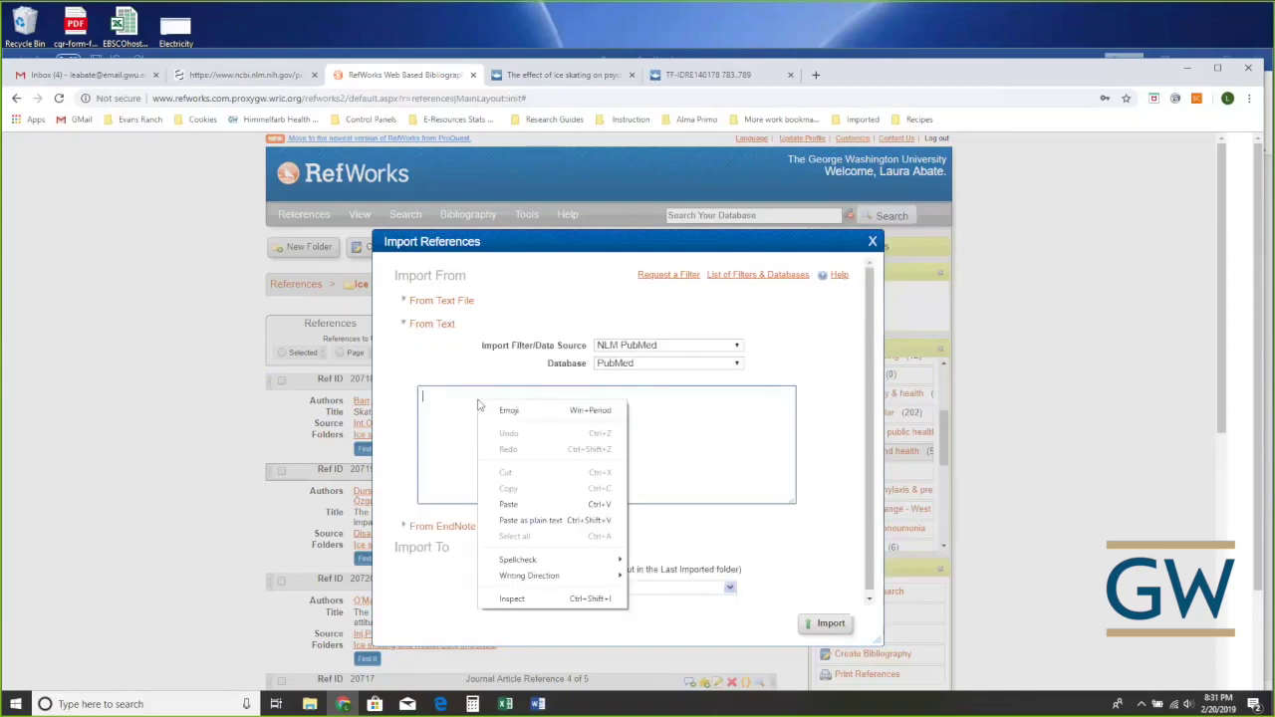
left_click(510, 505)
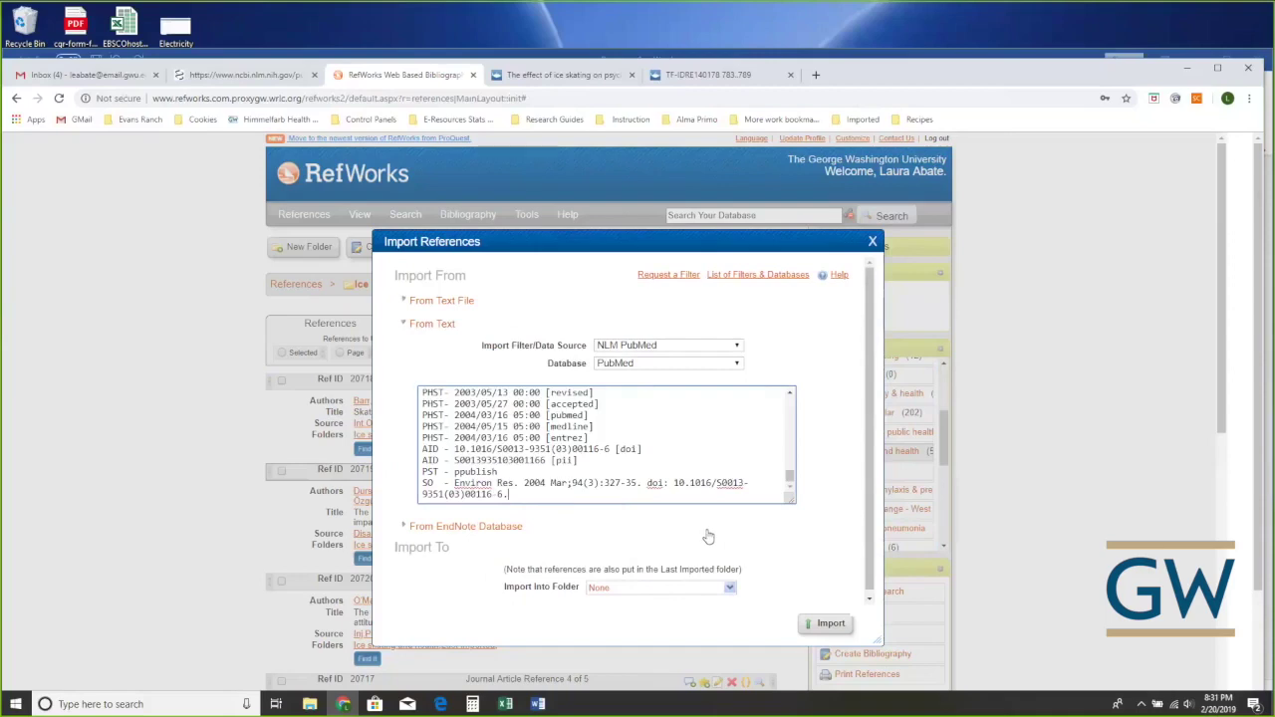
left_click(819, 628)
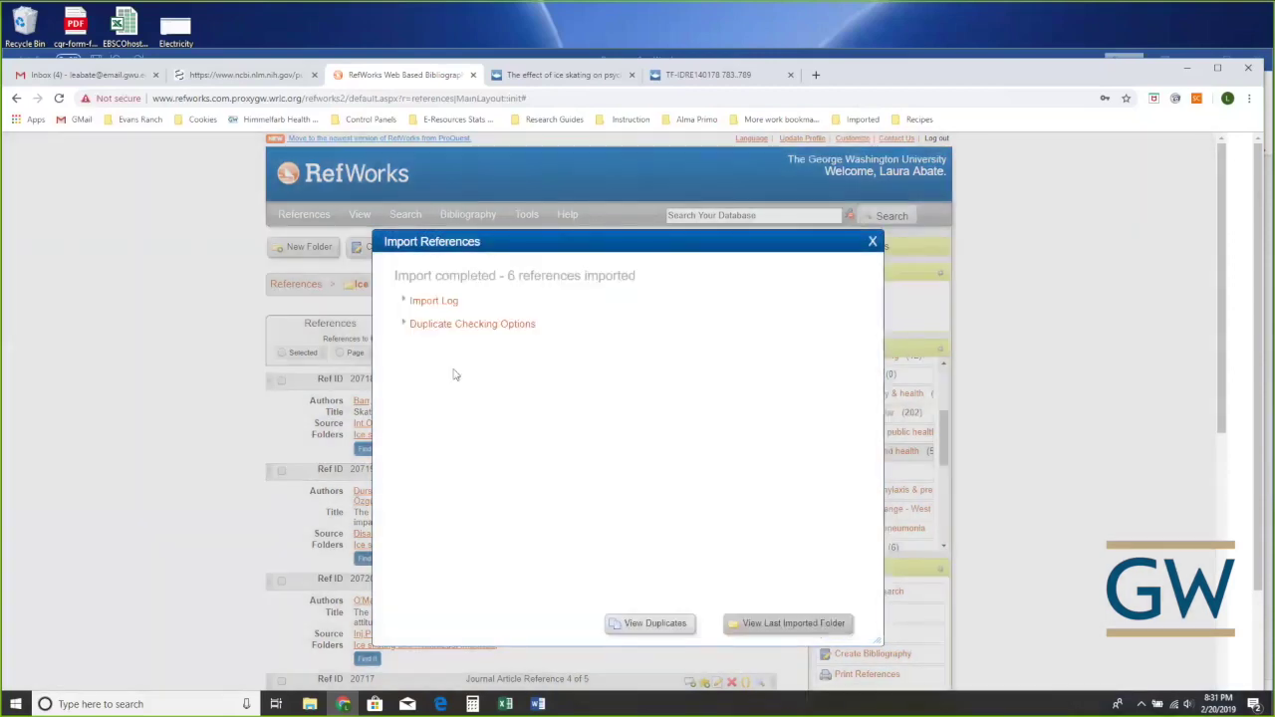
left_click_drag(638, 275, 507, 276)
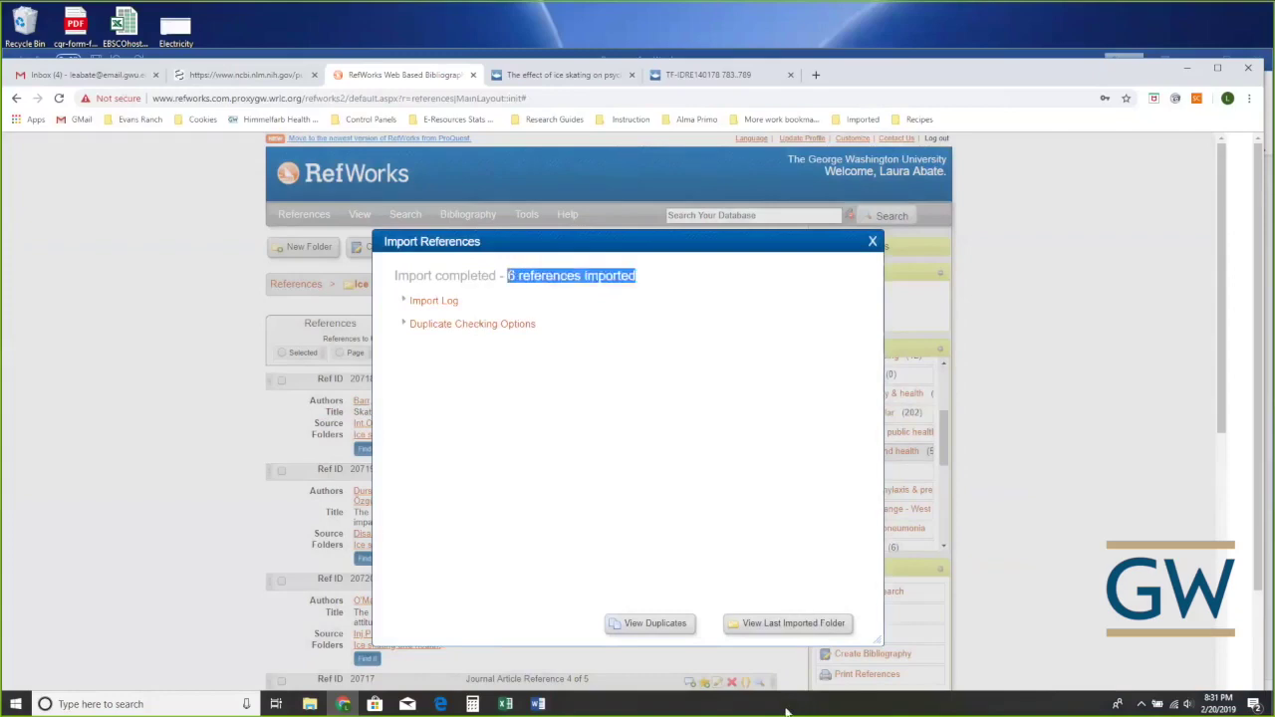
left_click(784, 633)
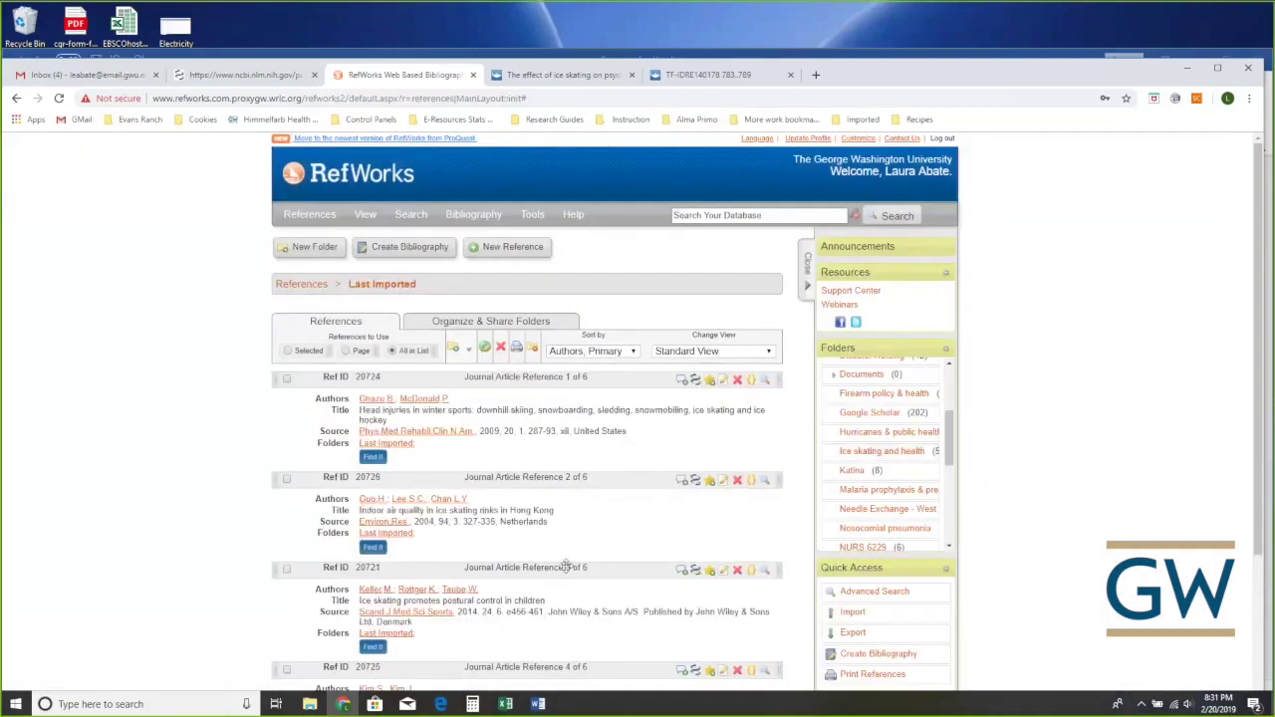
Select all six Last Imported references and add them to the Ice skating and health folder.
scroll(546, 498, "down", 1)
scroll(546, 498, "down", 3)
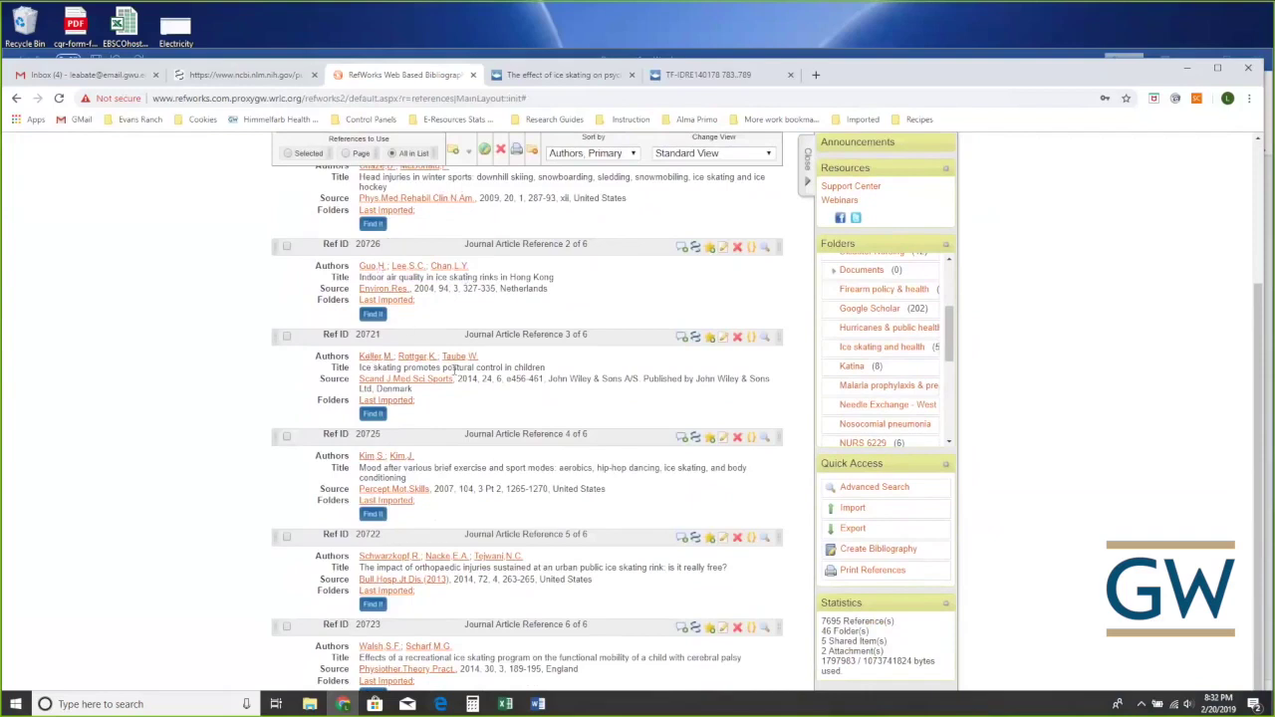
scroll(454, 368, "up", 3)
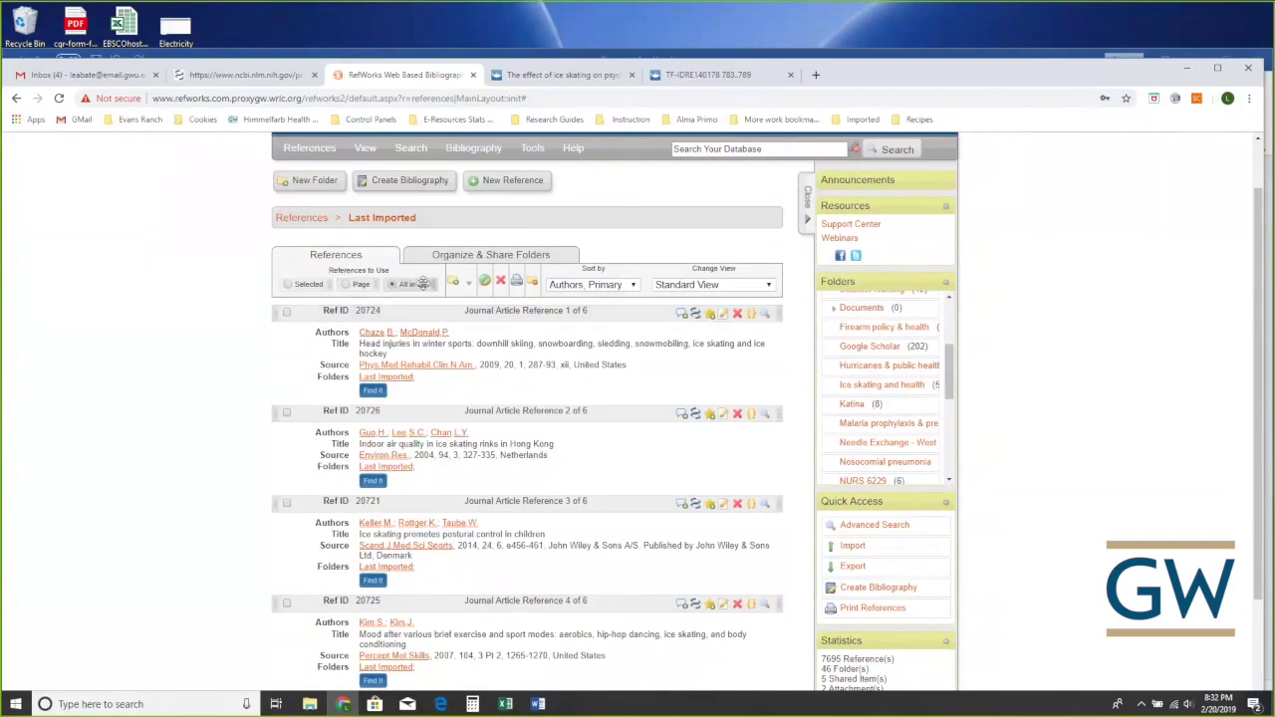
left_click(396, 284)
left_click(460, 284)
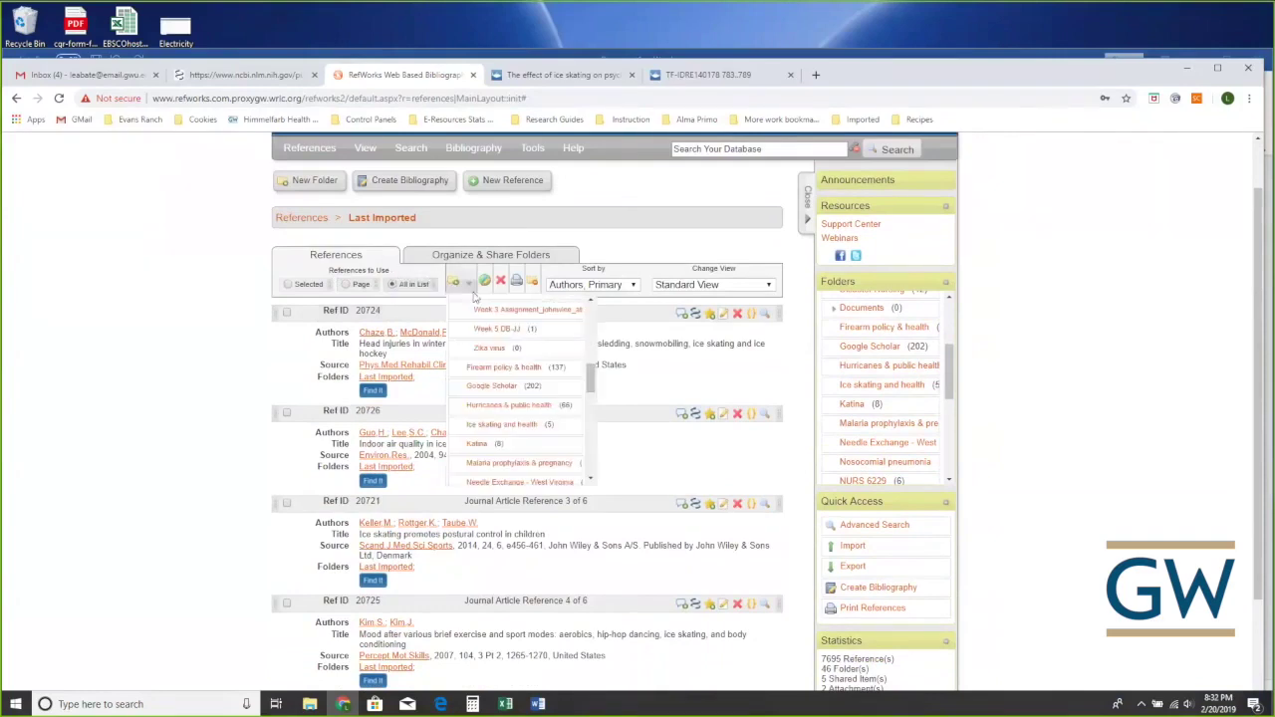
scroll(480, 370, "down", 5)
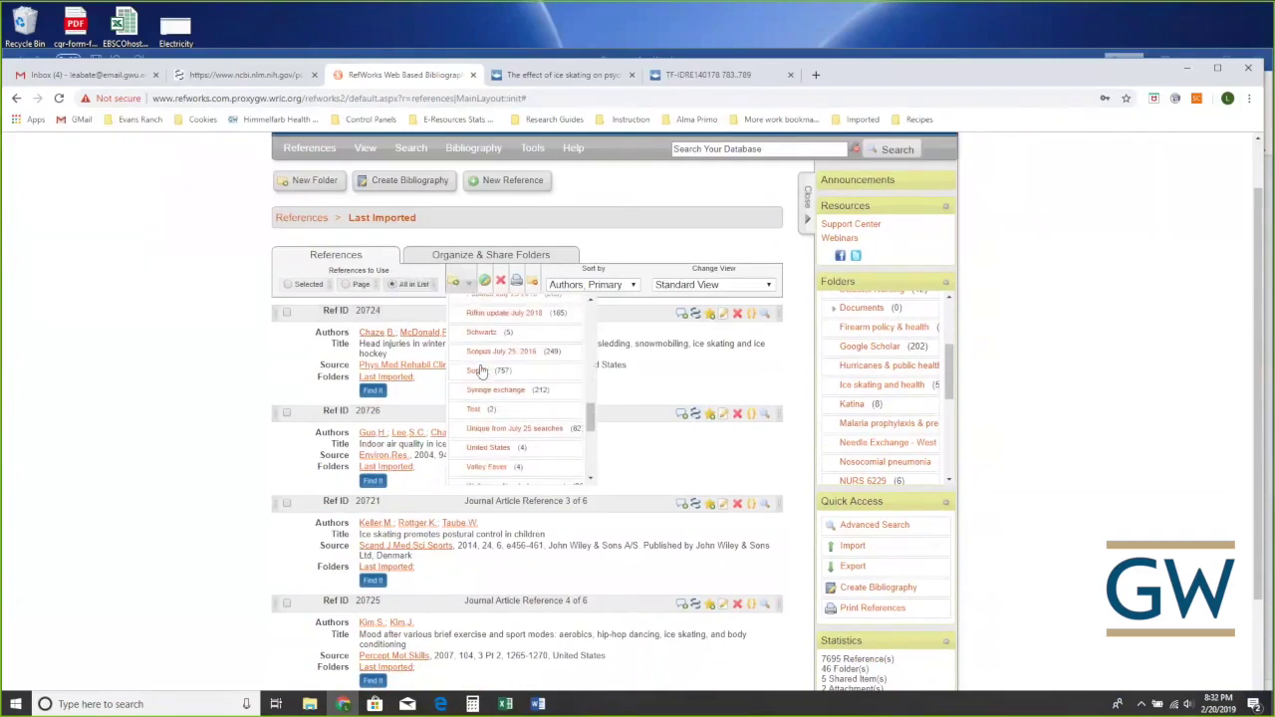
scroll(480, 371, "up", 3)
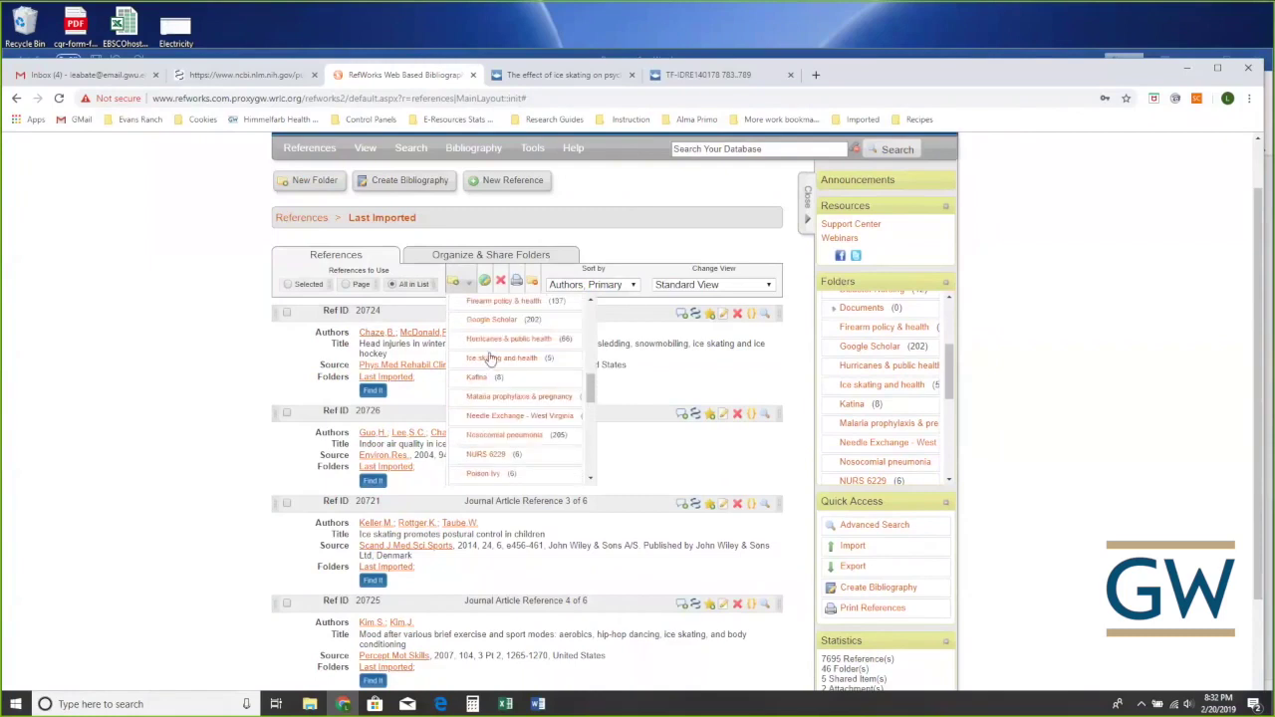
left_click(490, 359)
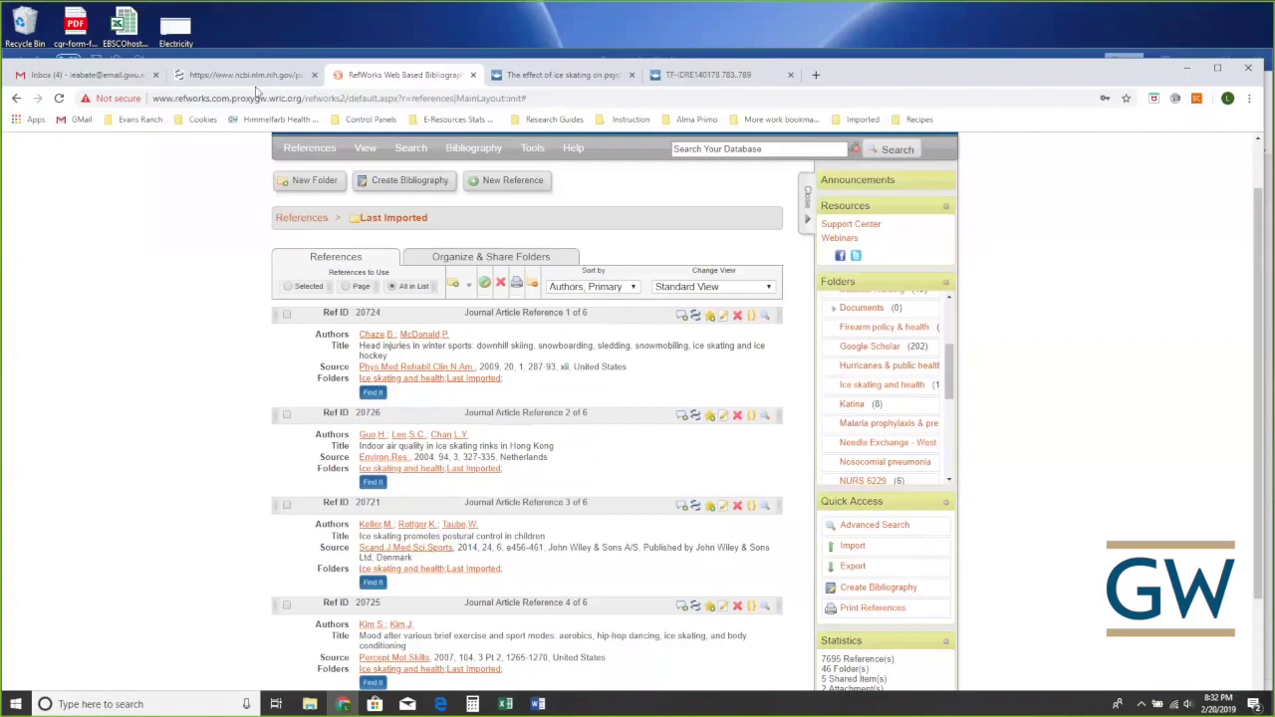
left_click(256, 75)
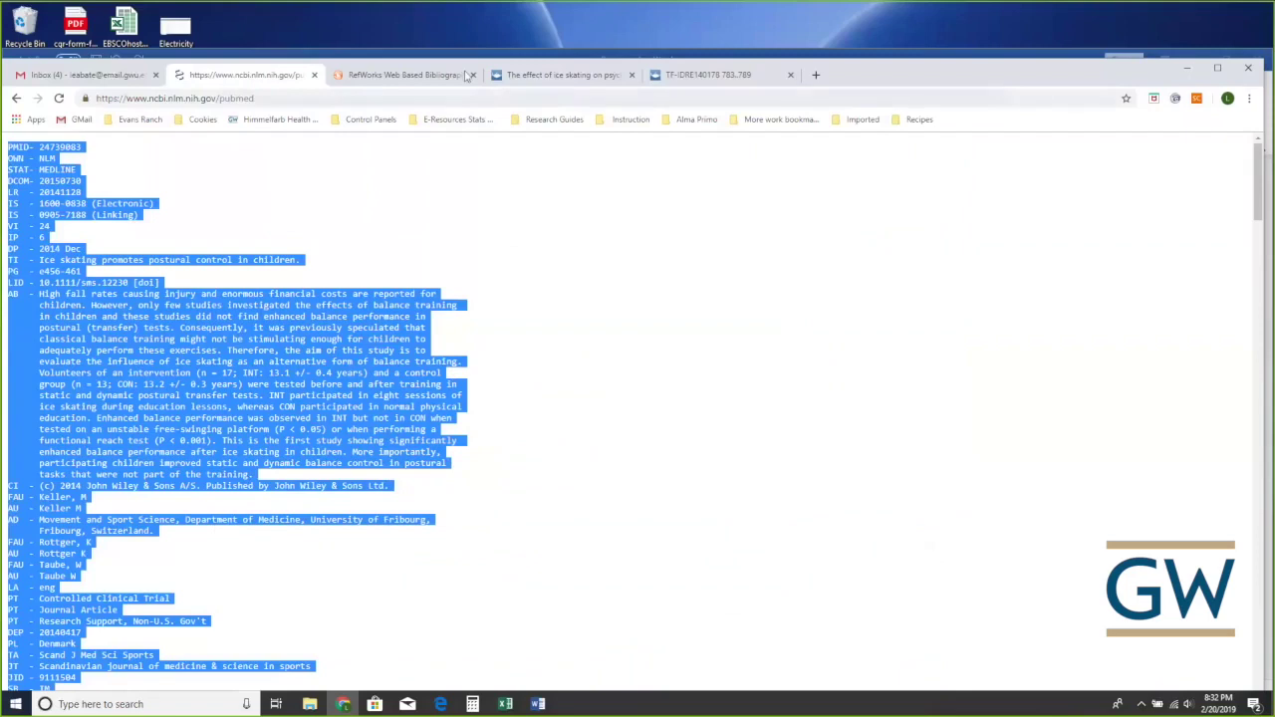
Go to the Himmelfarb Library site in a new tab and choose the RefWorks Classic guide.
key("ctrl+Tab")
mouse_move(293, 147)
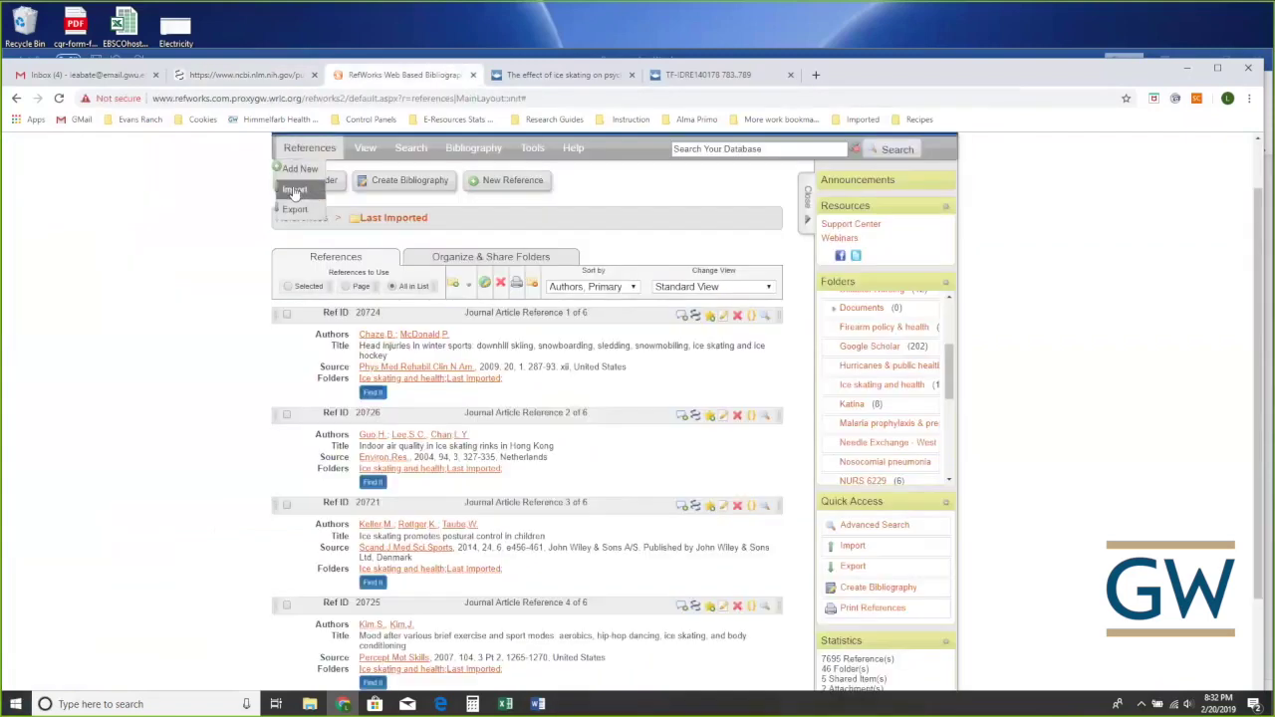
left_click(816, 77)
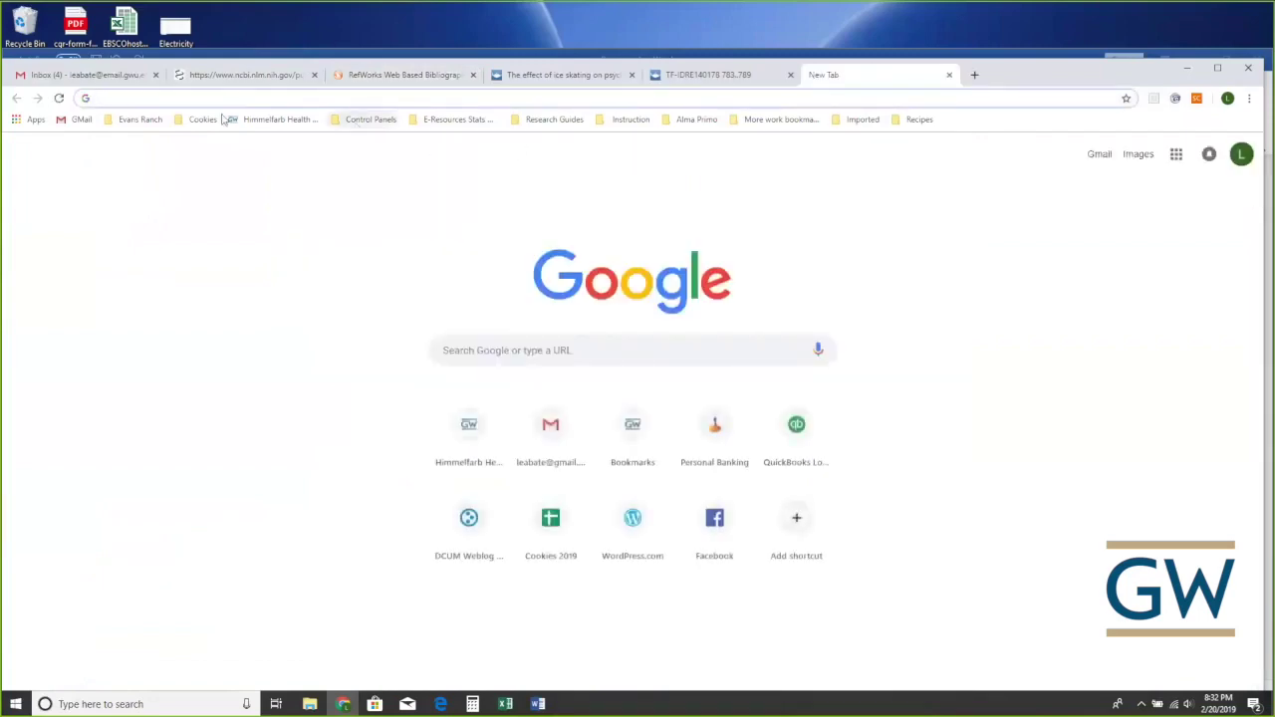
left_click(280, 119)
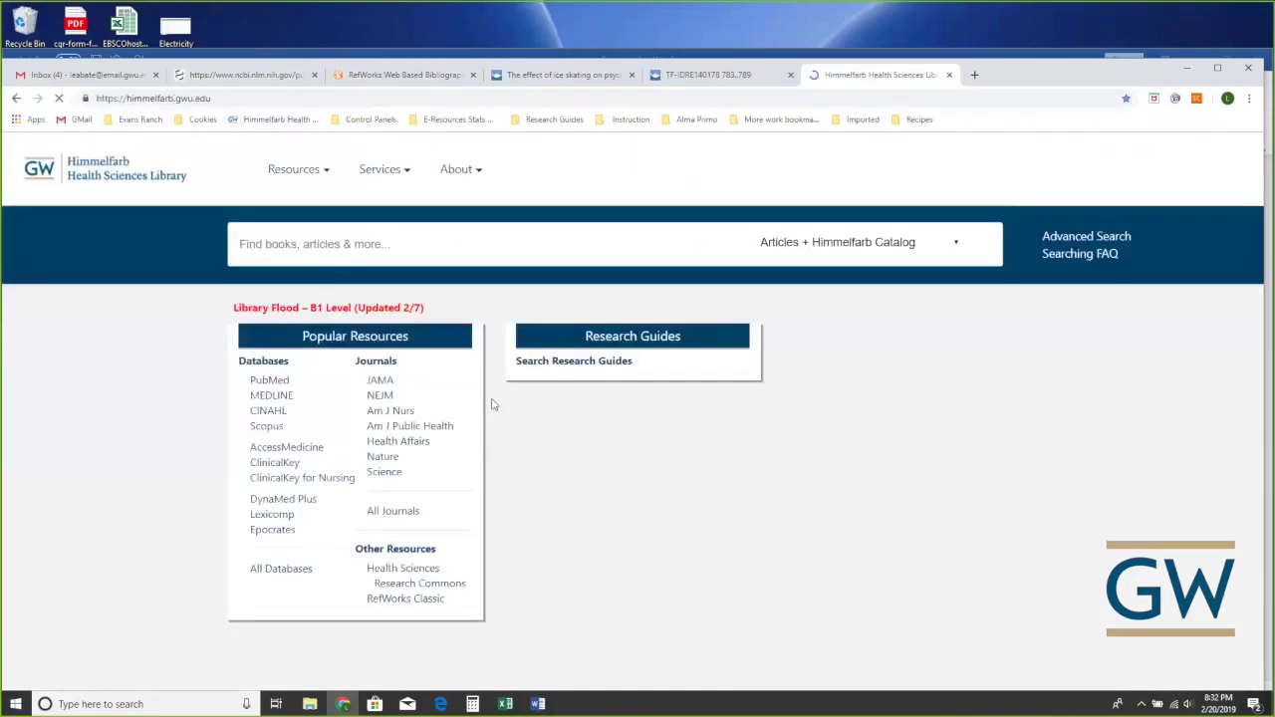
left_click(567, 451)
scroll(626, 377, "down", 20)
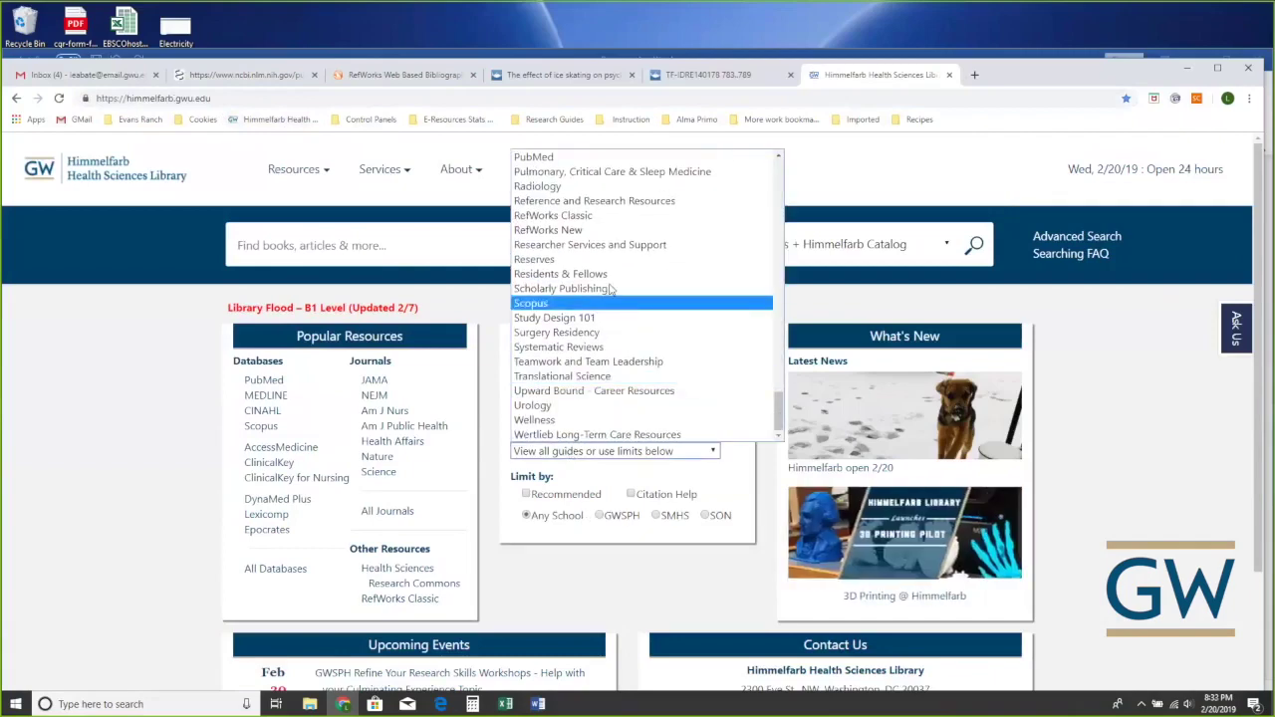
left_click(588, 215)
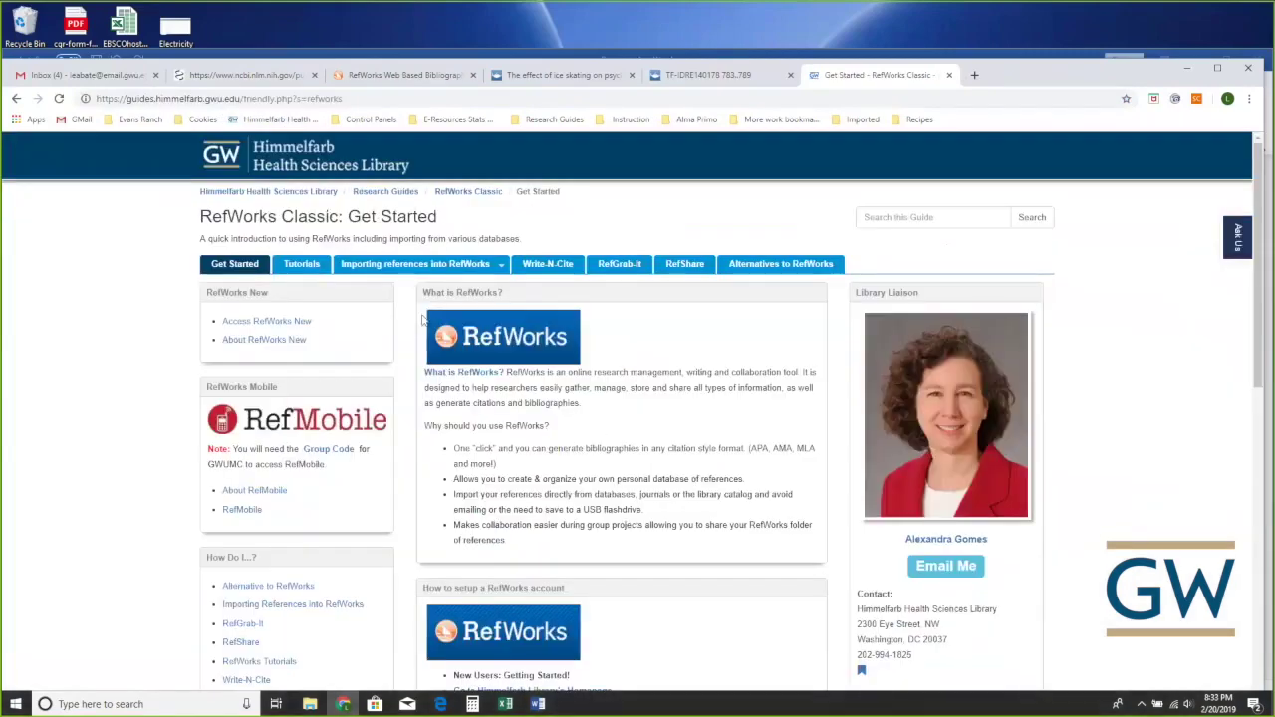
Open the guide's PubMed page and highlight its manual export steps, MEDLINE and NLM PubMed.
mouse_move(405, 271)
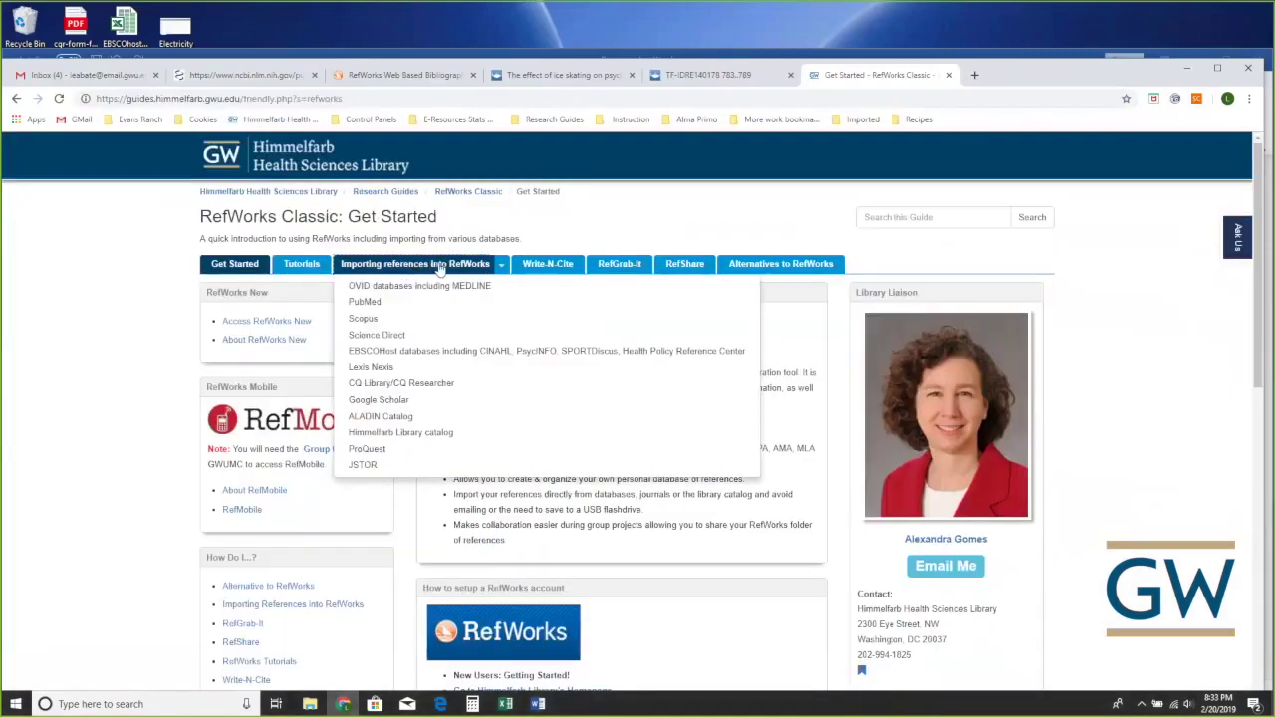
left_click(362, 302)
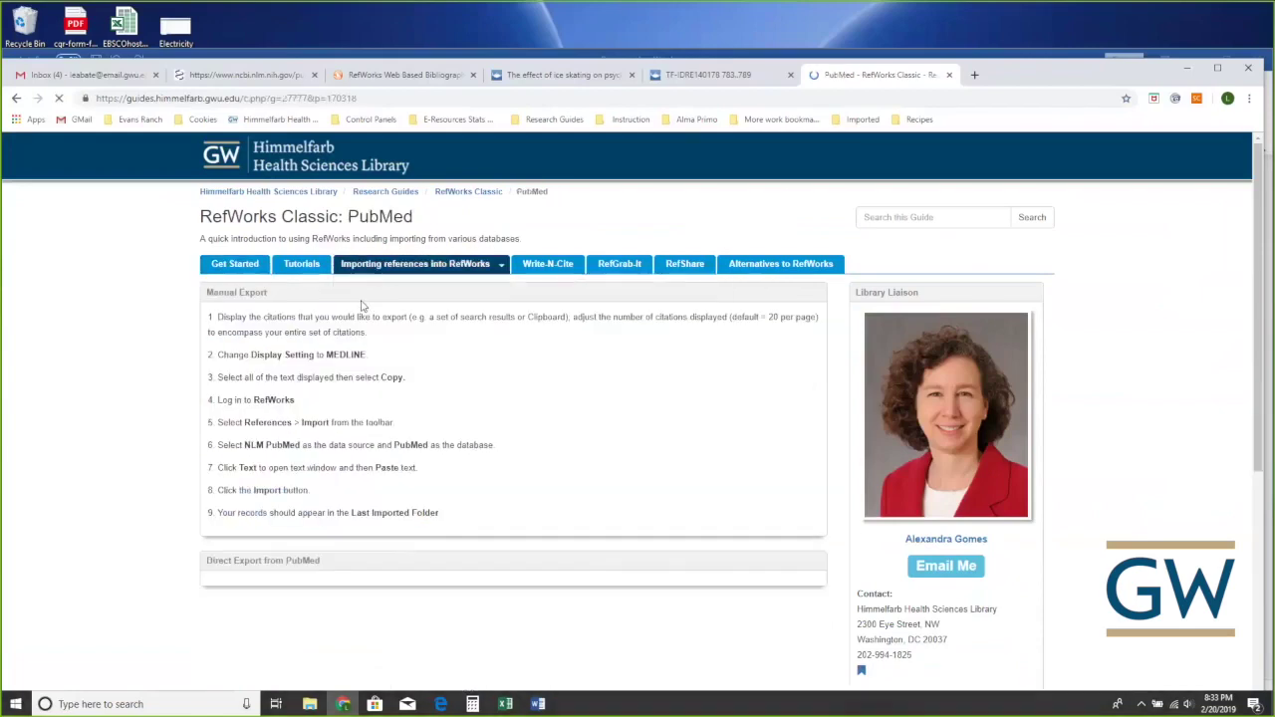
left_click_drag(221, 315, 461, 510)
left_click(510, 506)
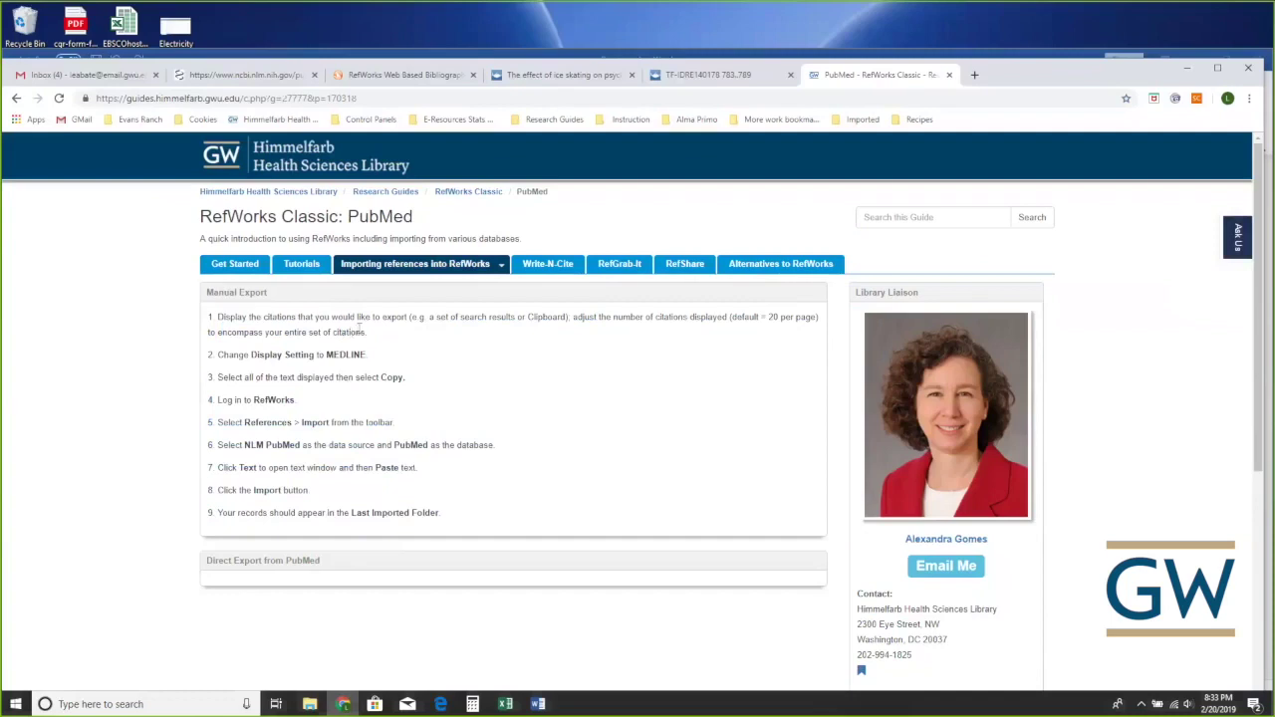
double_click(350, 355)
left_click_drag(244, 445, 303, 446)
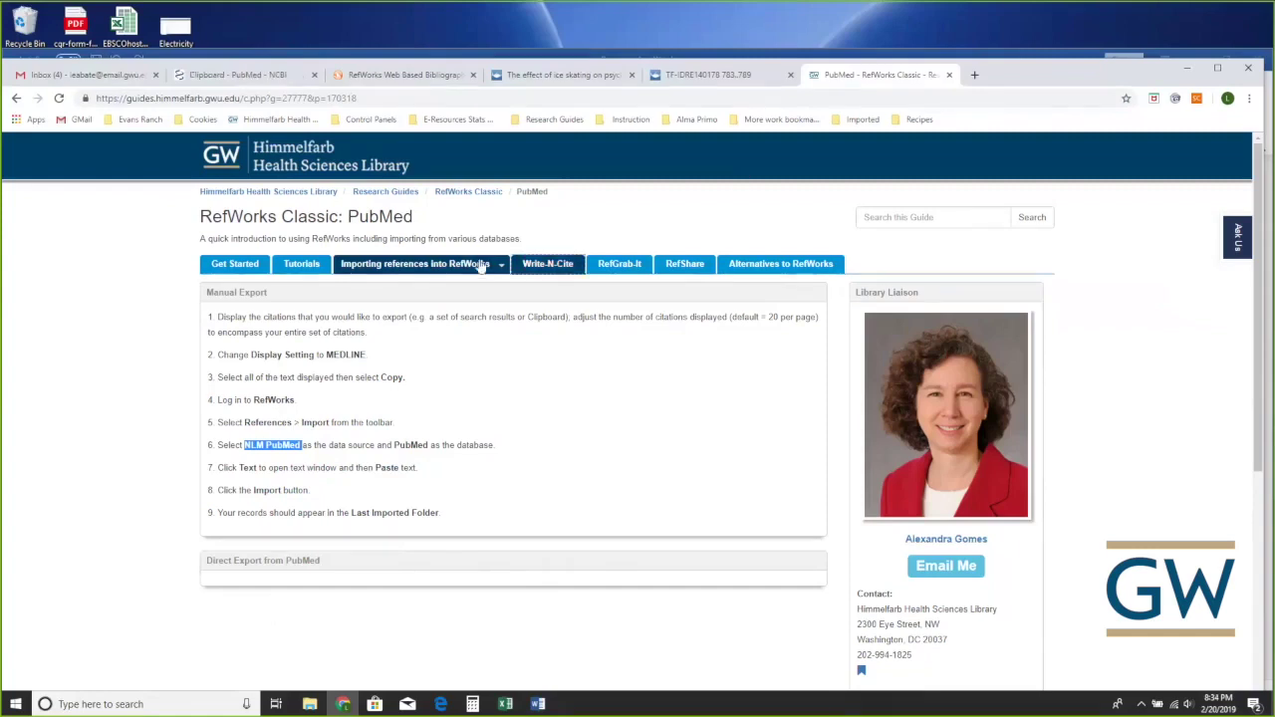
left_click(476, 265)
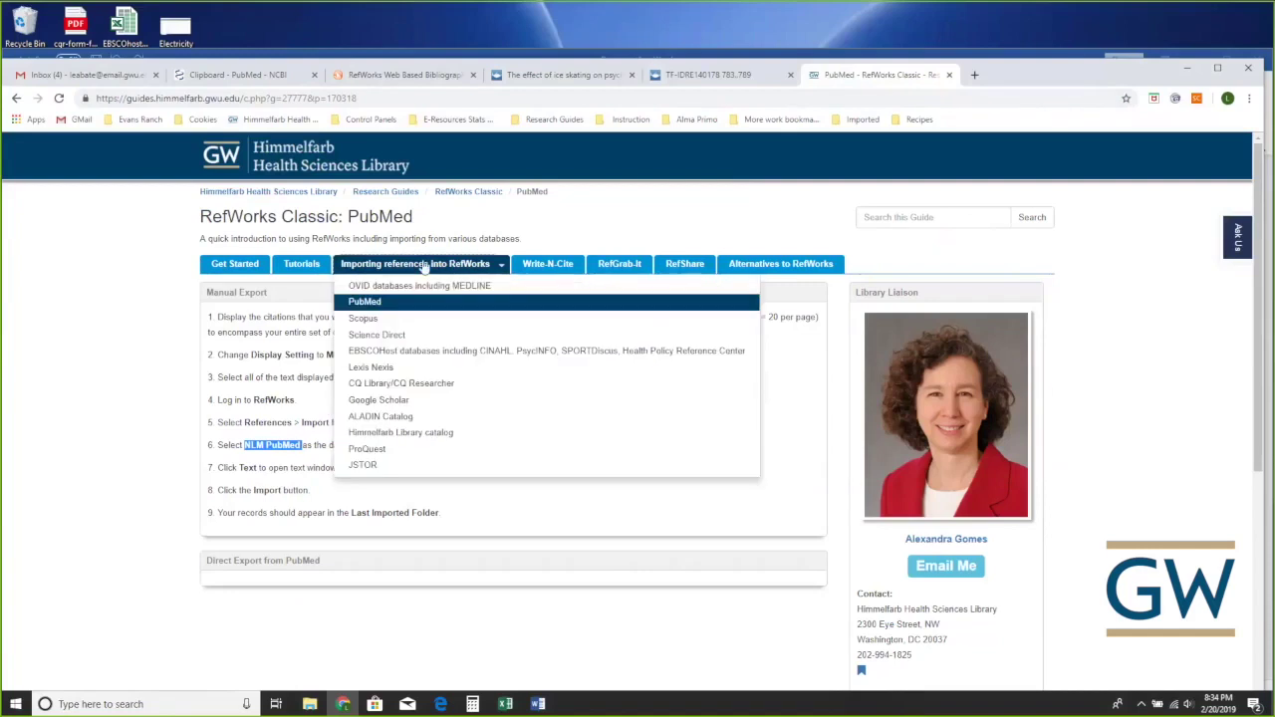
left_click(561, 240)
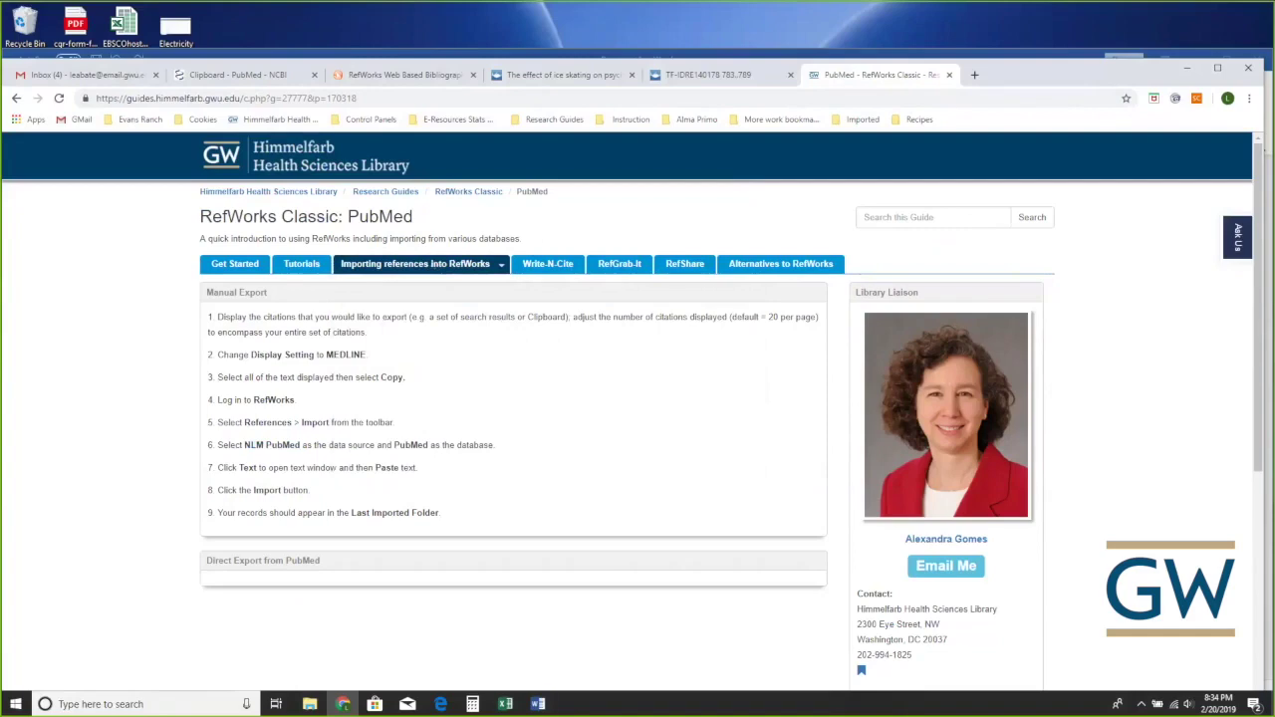
Replace Word's sample paragraphs with 'Ice skating can have beneficial effects on health but also carries risk.'.
left_click(538, 703)
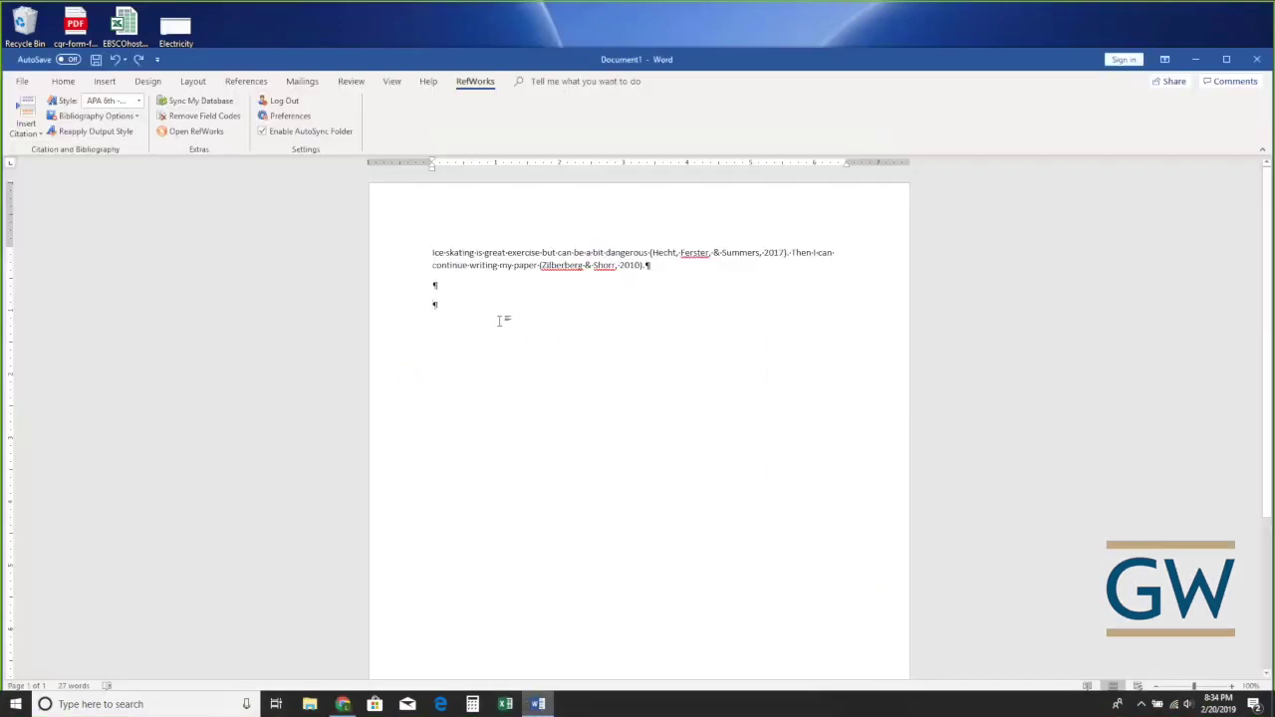
left_click_drag(455, 302, 420, 250)
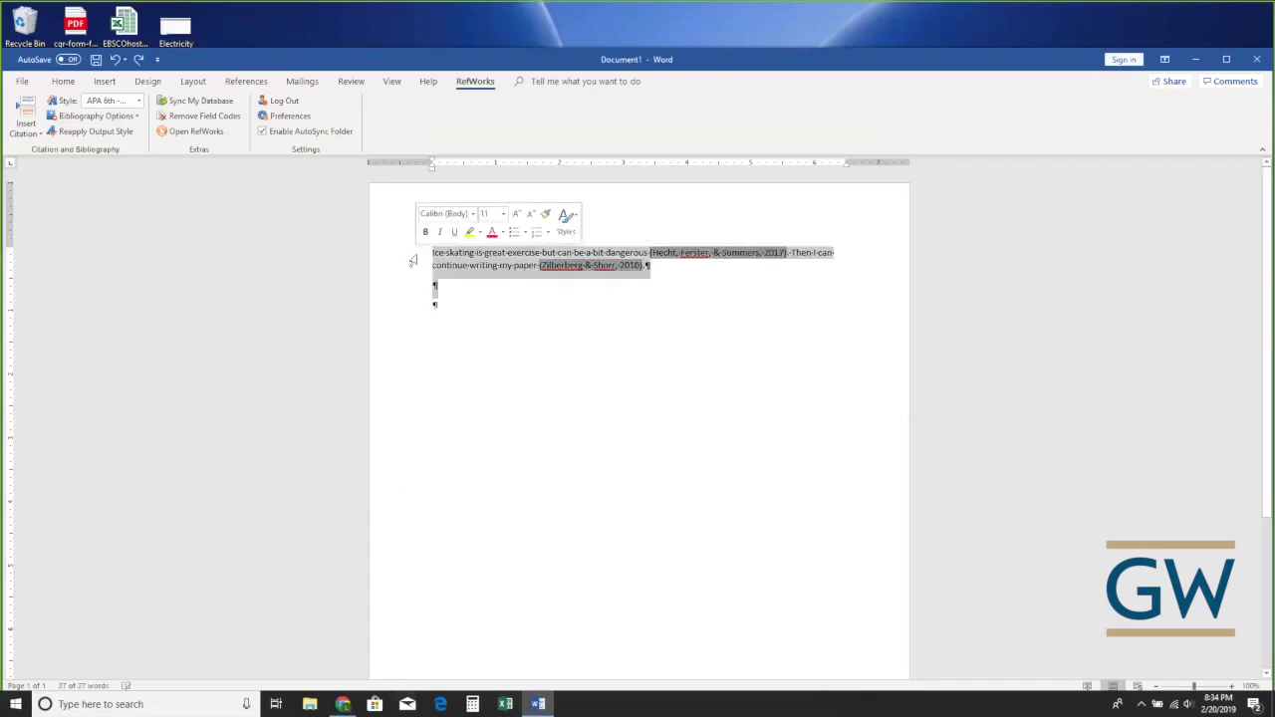
key("Delete")
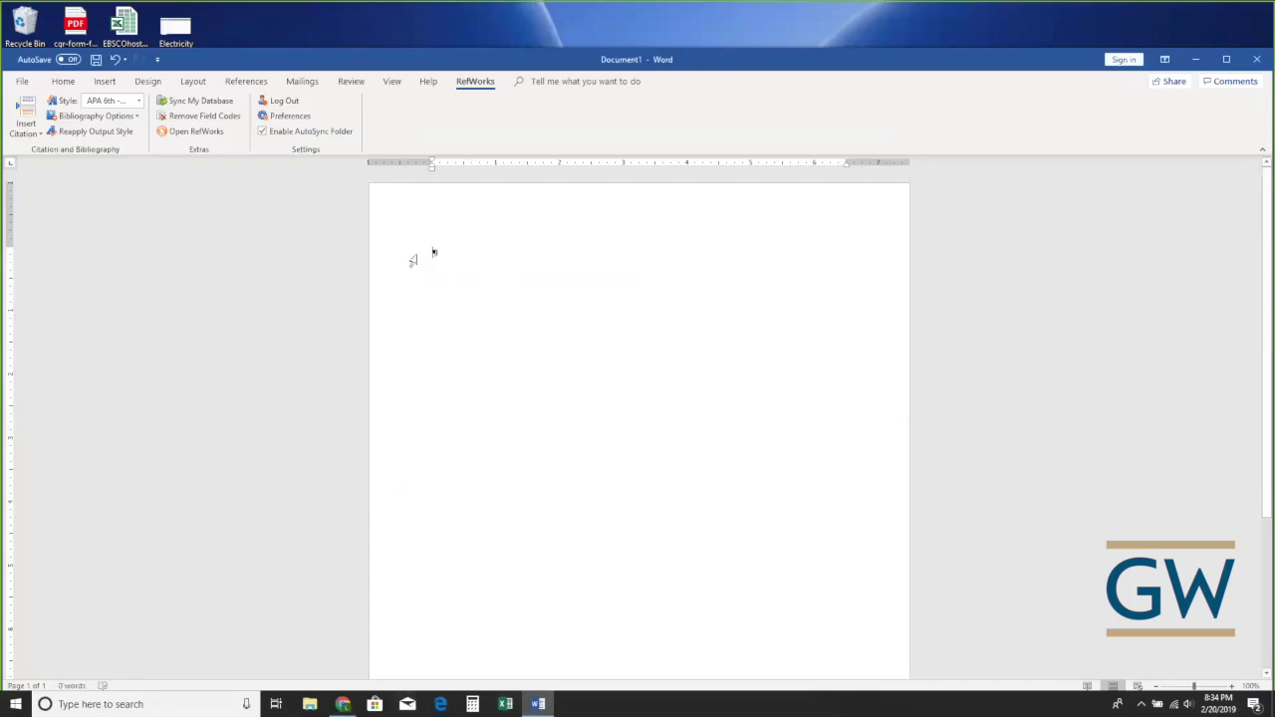
type("Ice skatin")
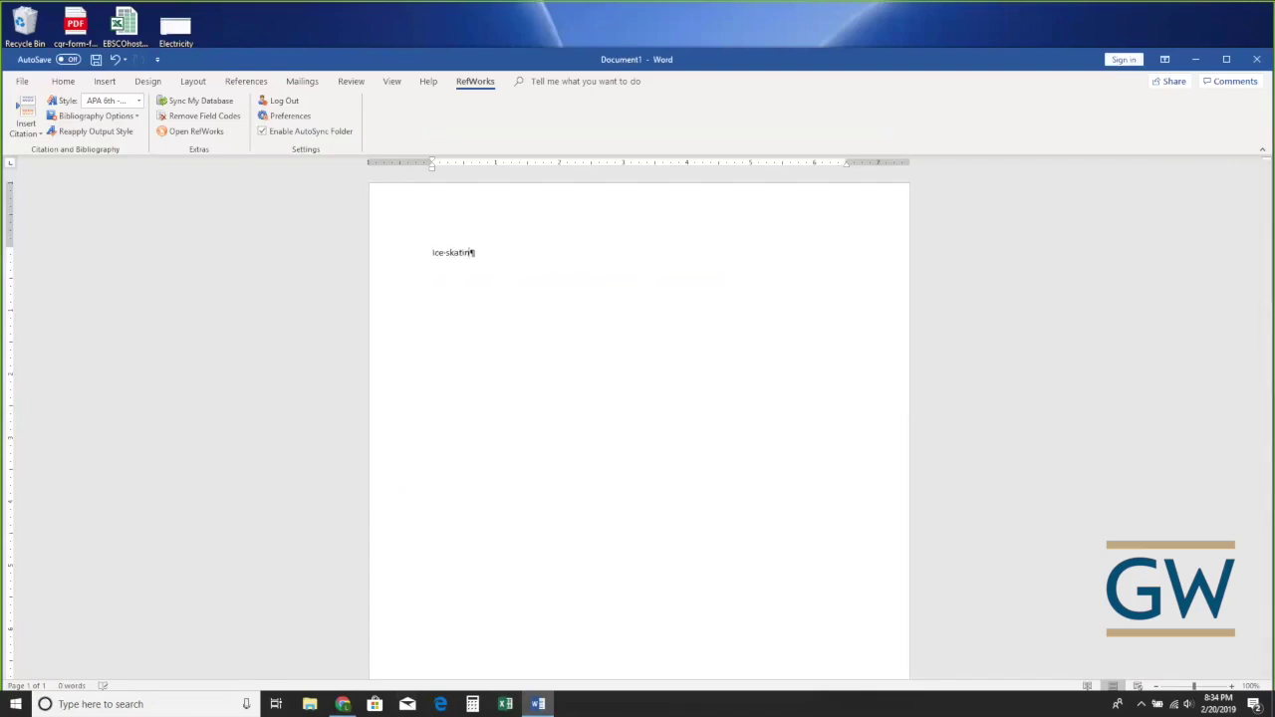
type("g san have beneficial effects on health b")
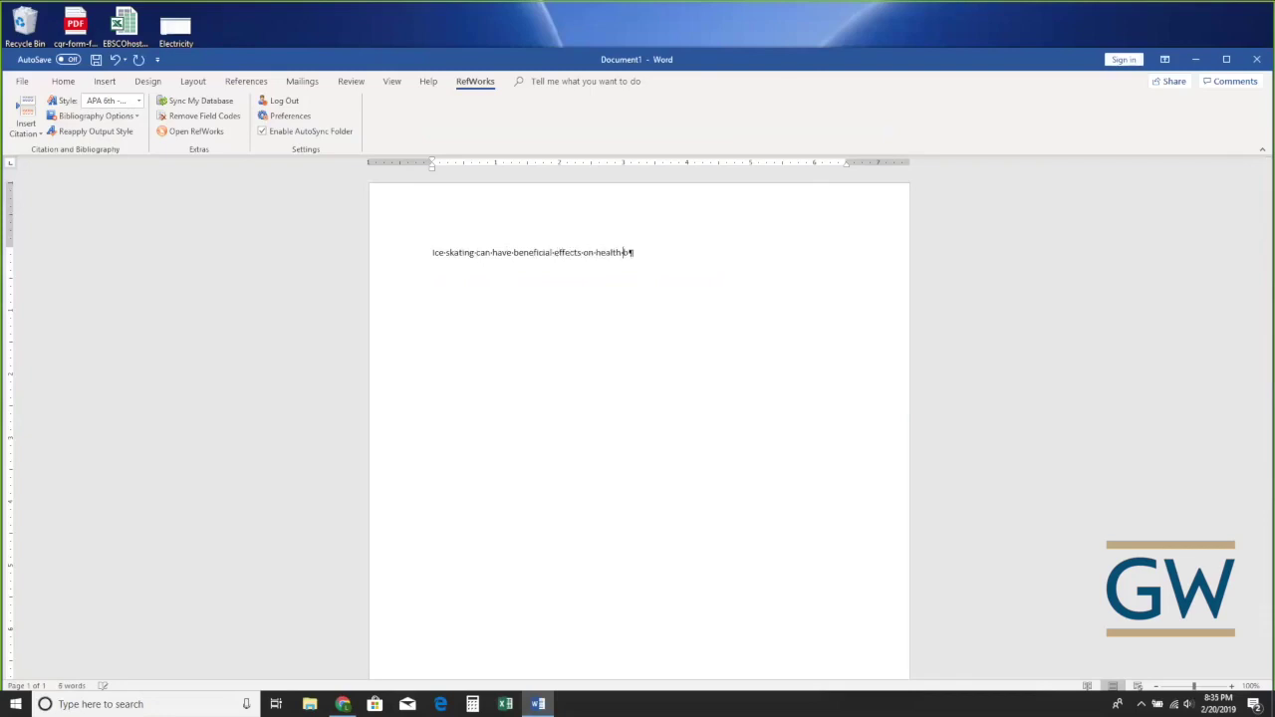
type("ut also carries risk.")
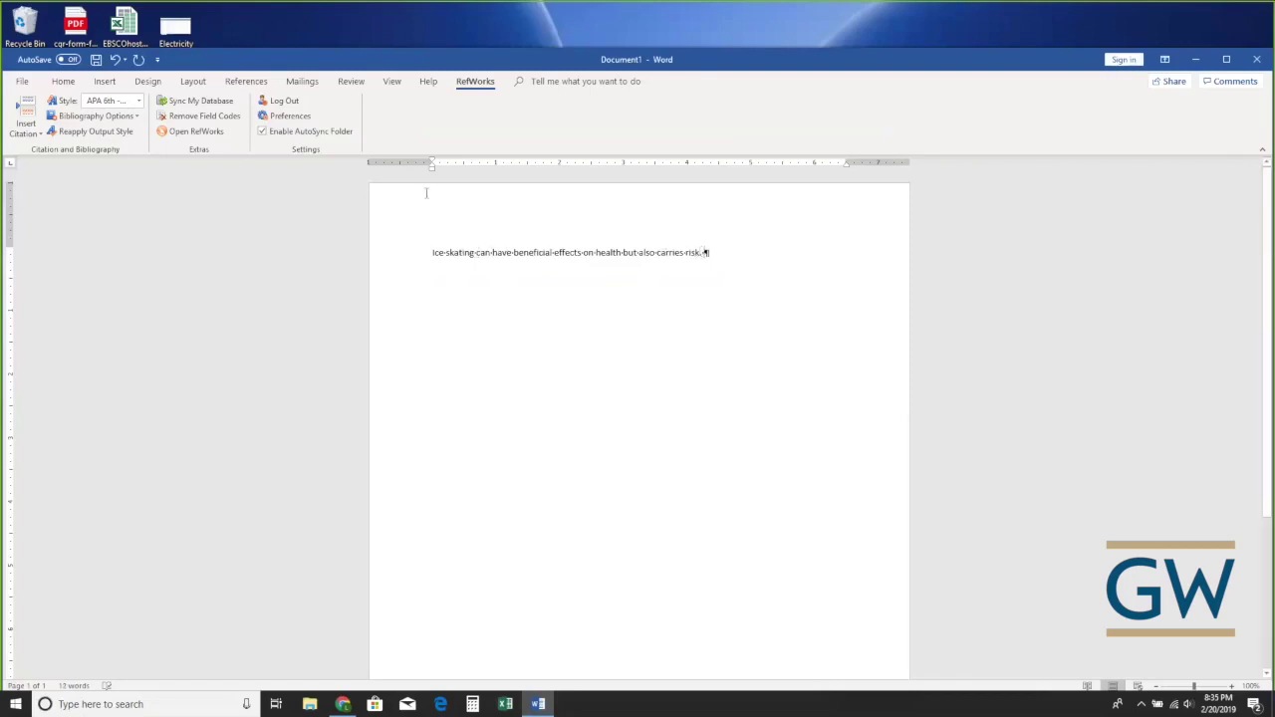
Bring up the RefWorks Insert Citation list of citations.
left_click(33, 133)
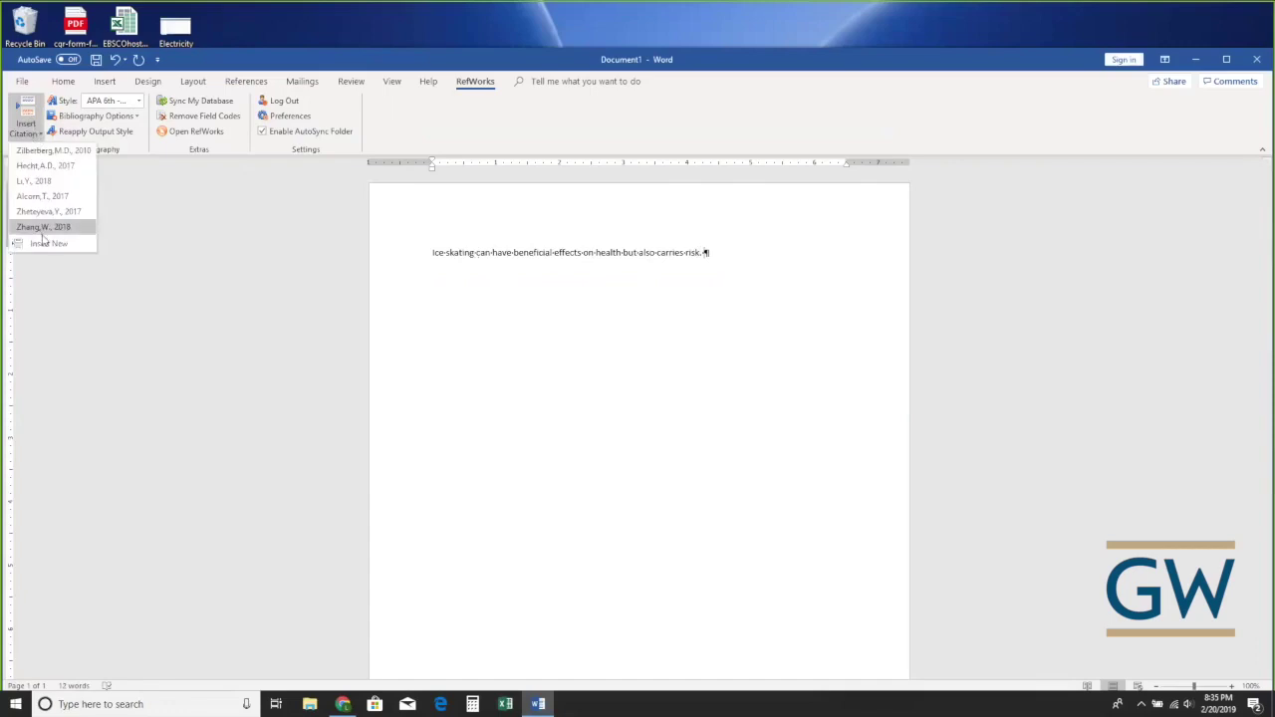
left_click(491, 346)
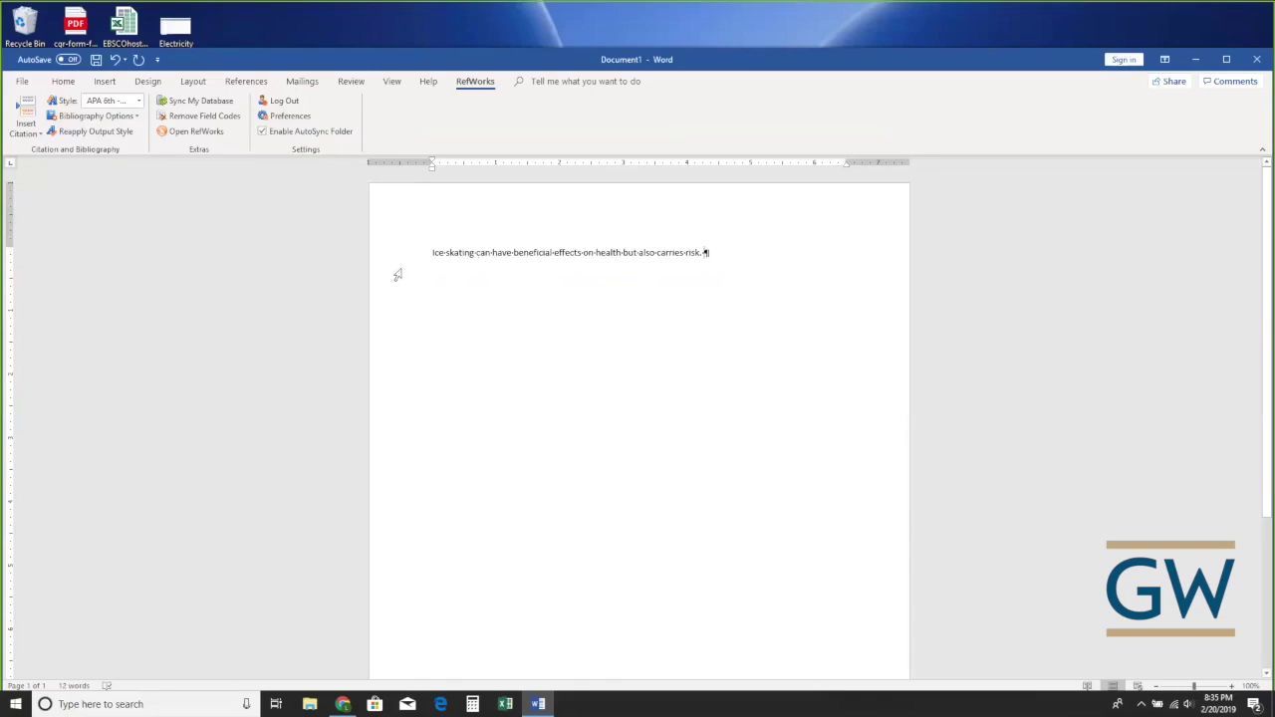
left_click(28, 130)
Start a new citation, cancel it, and sync the RefWorks database.
left_click(48, 243)
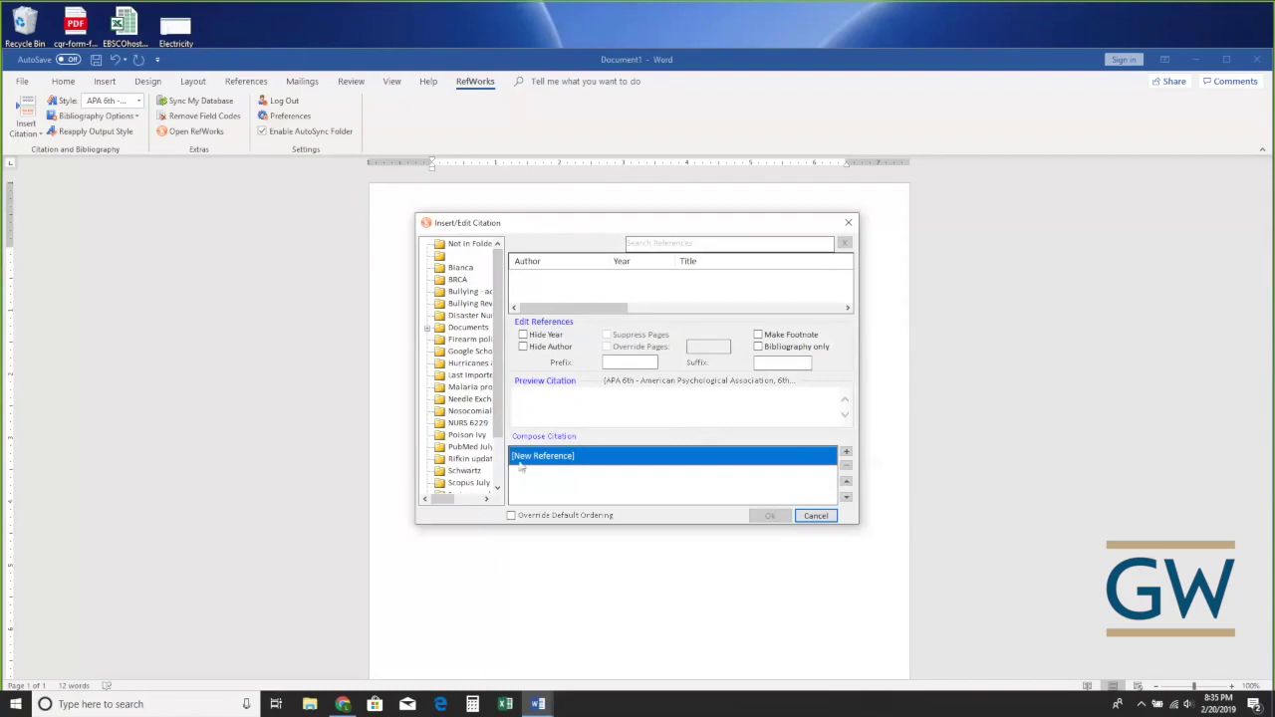
left_click(814, 514)
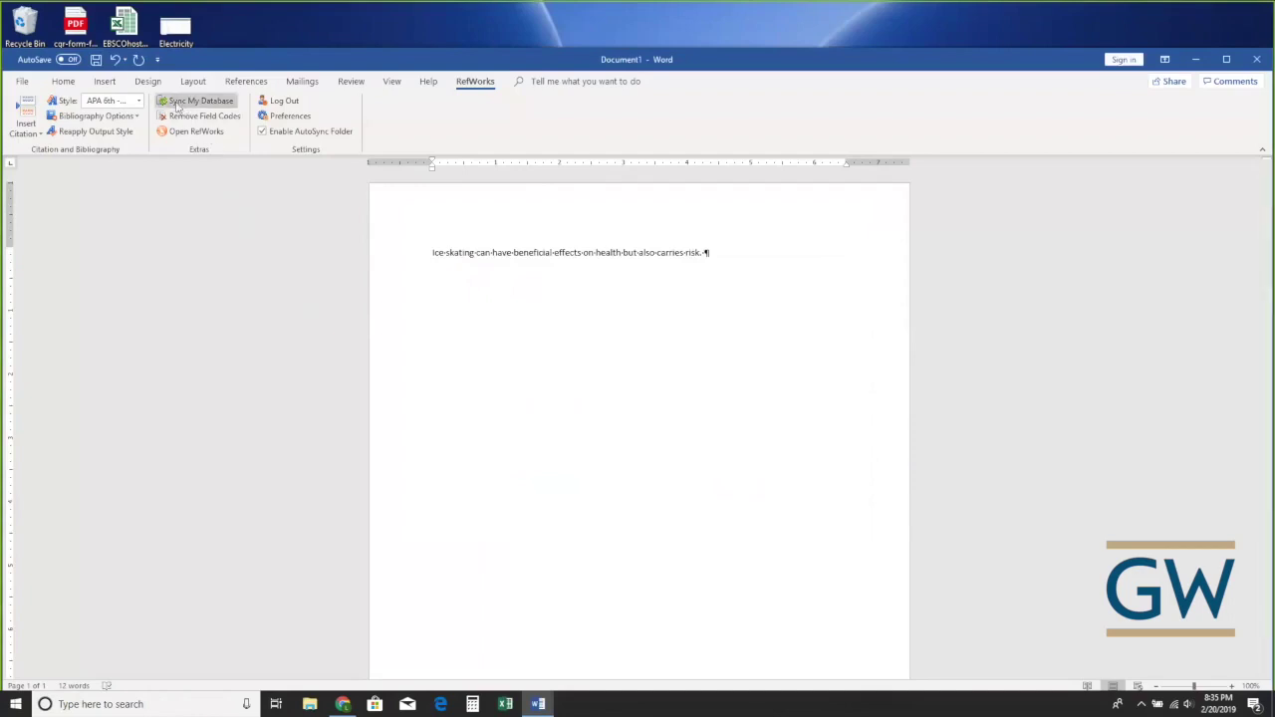
left_click(200, 102)
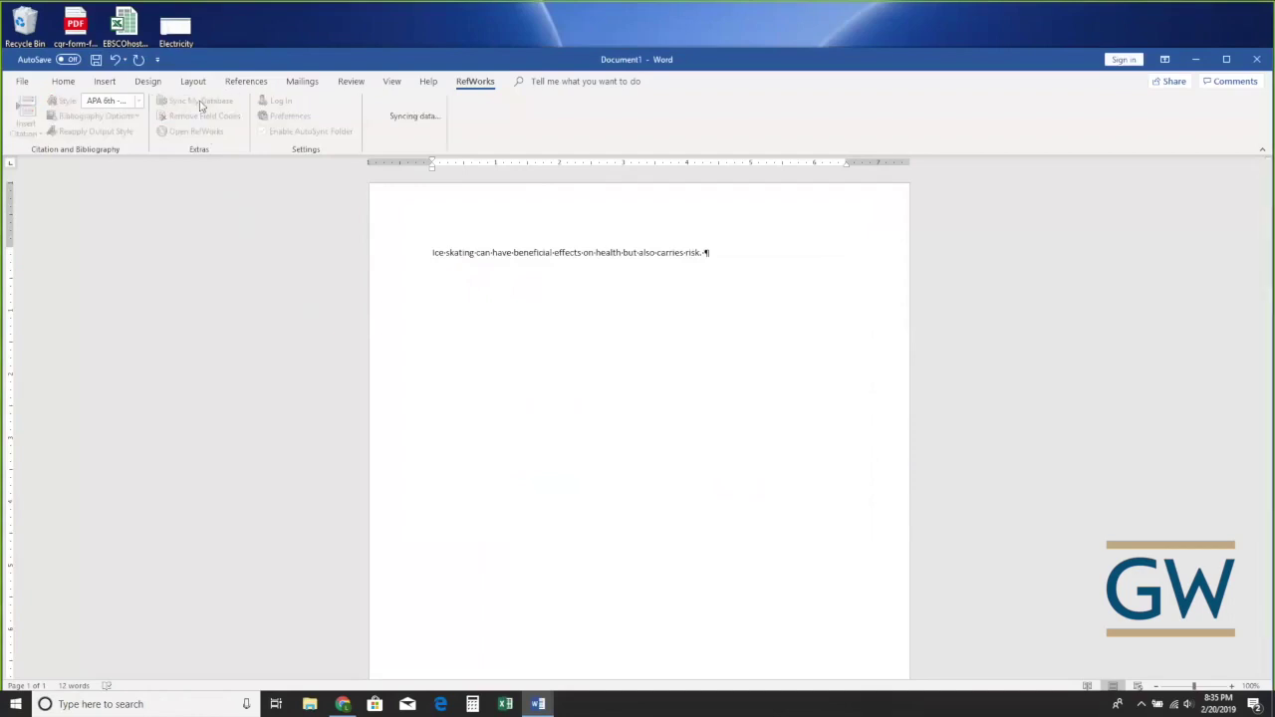
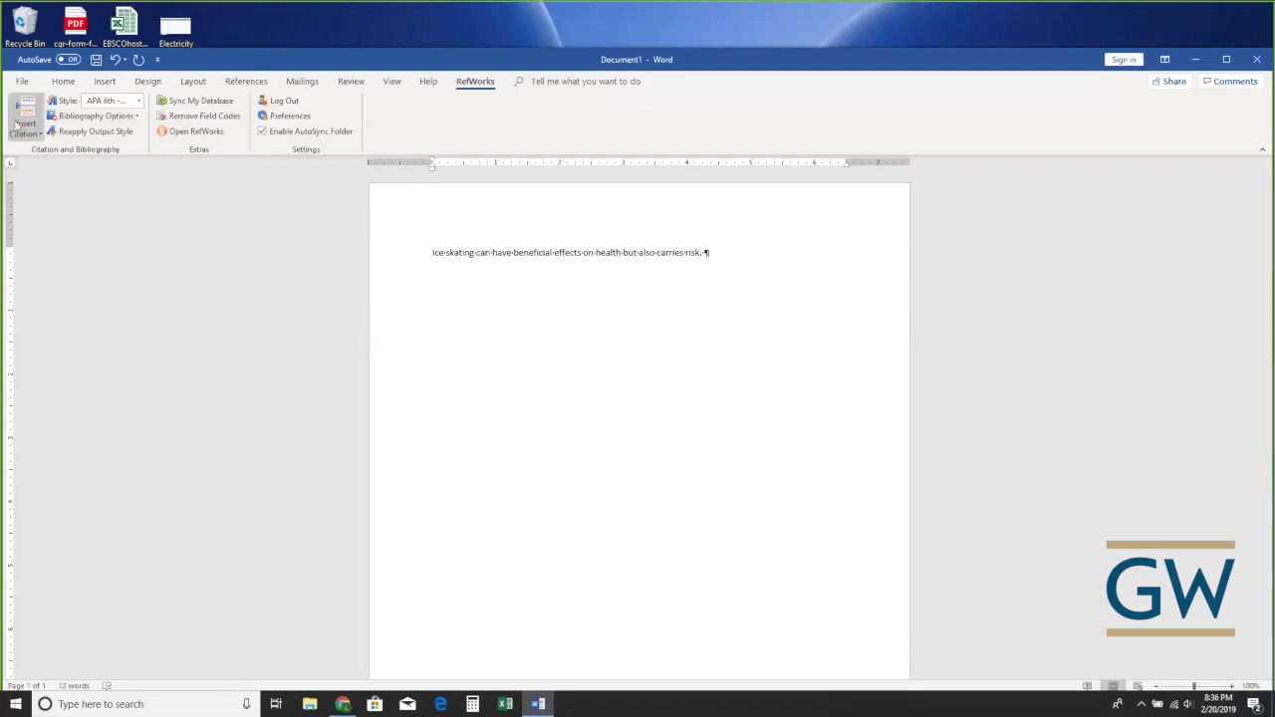
Keep APA 6th as the RefWorks output style and reapply it to the document.
left_click(141, 100)
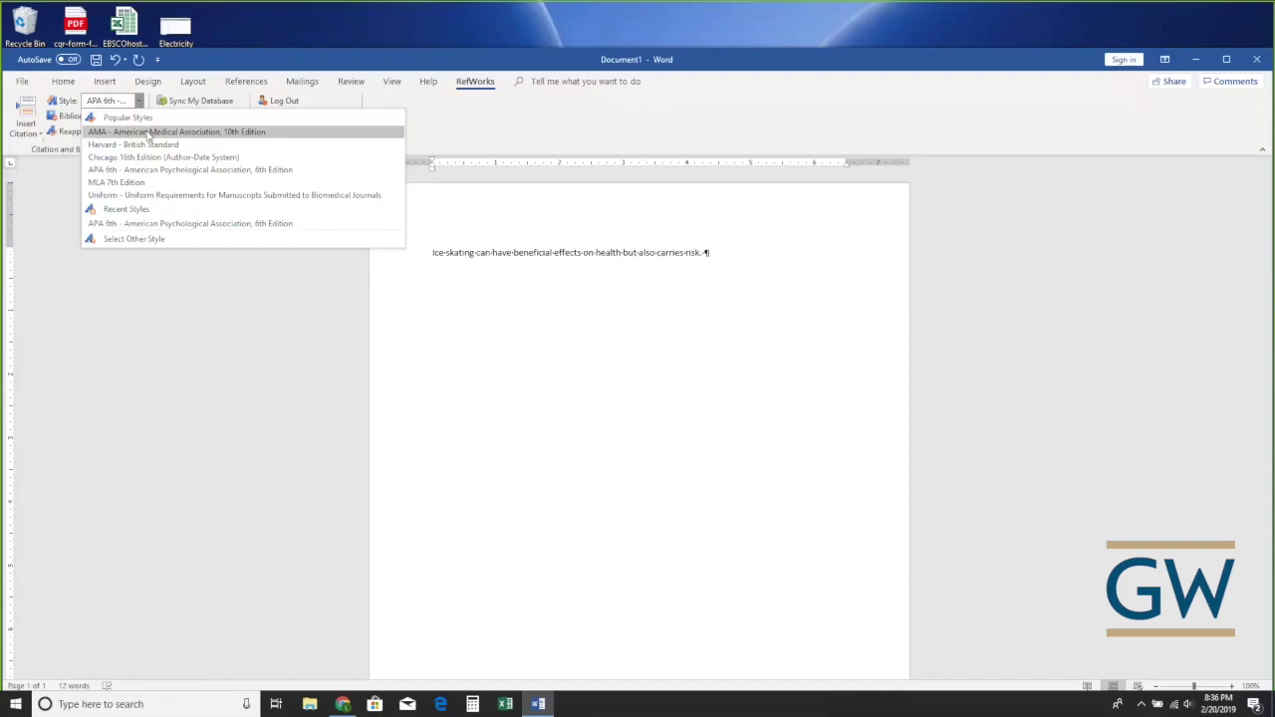
left_click(117, 118)
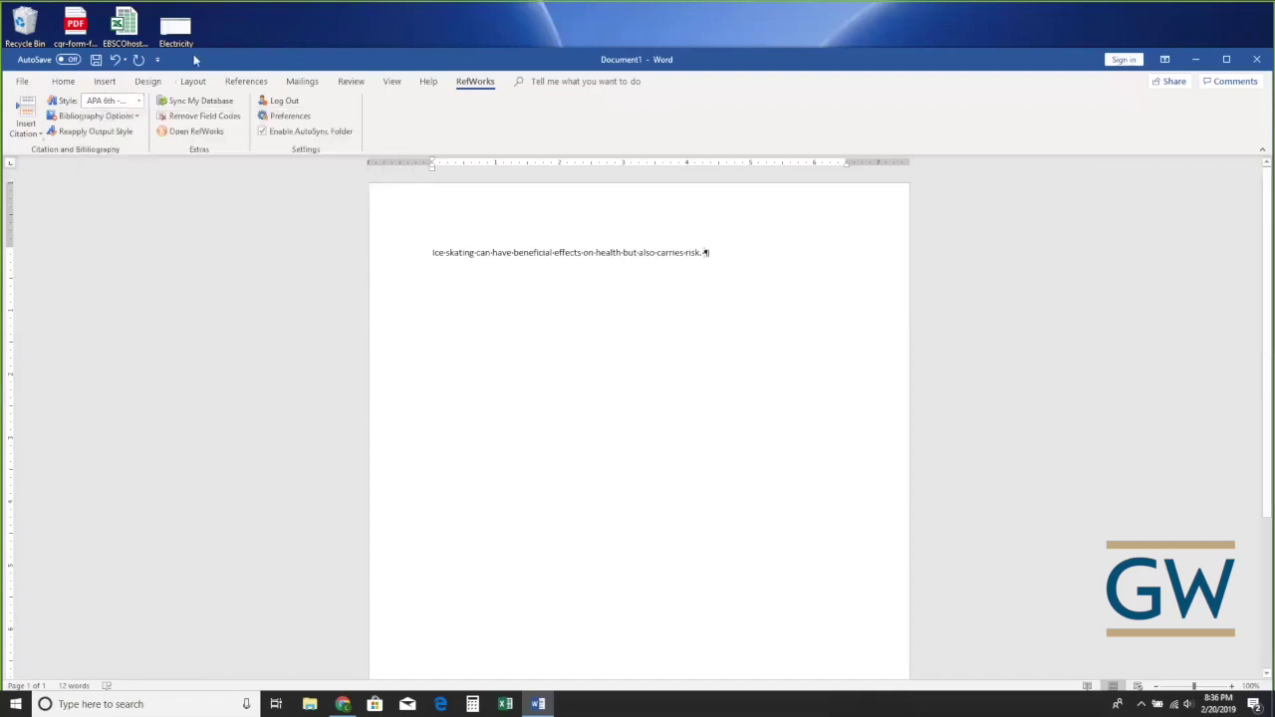
left_click(112, 116)
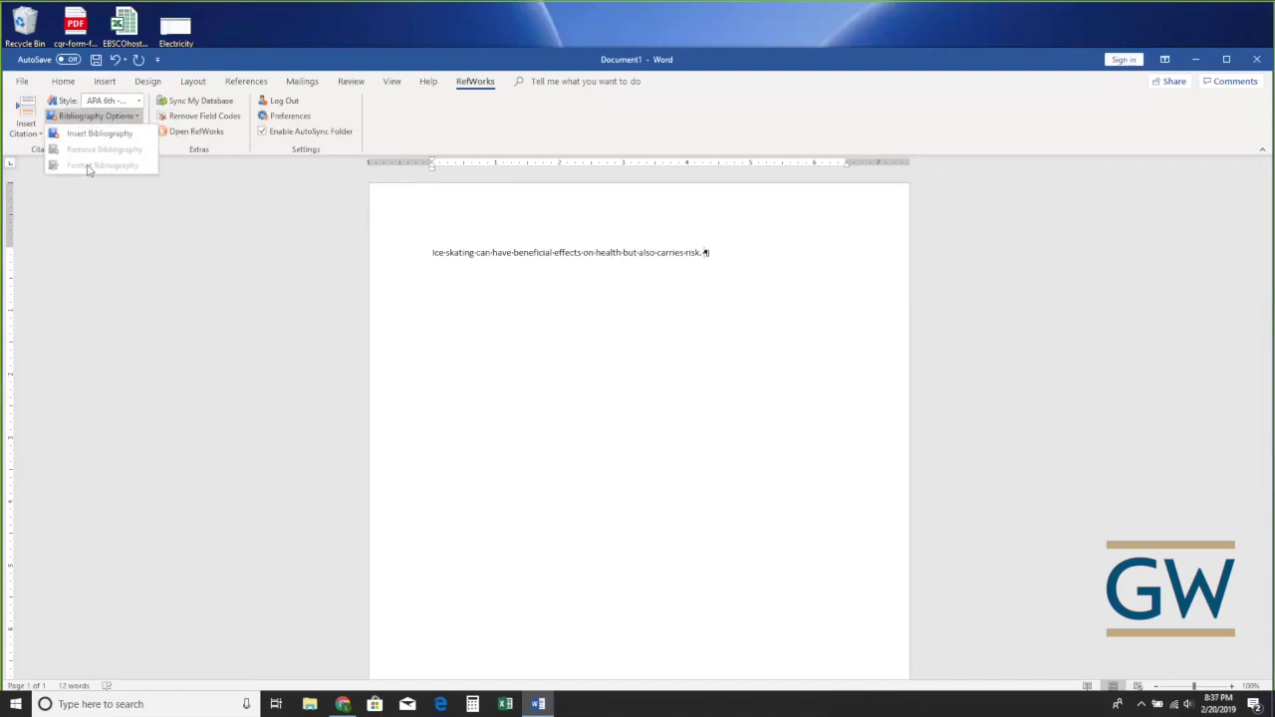
left_click(187, 199)
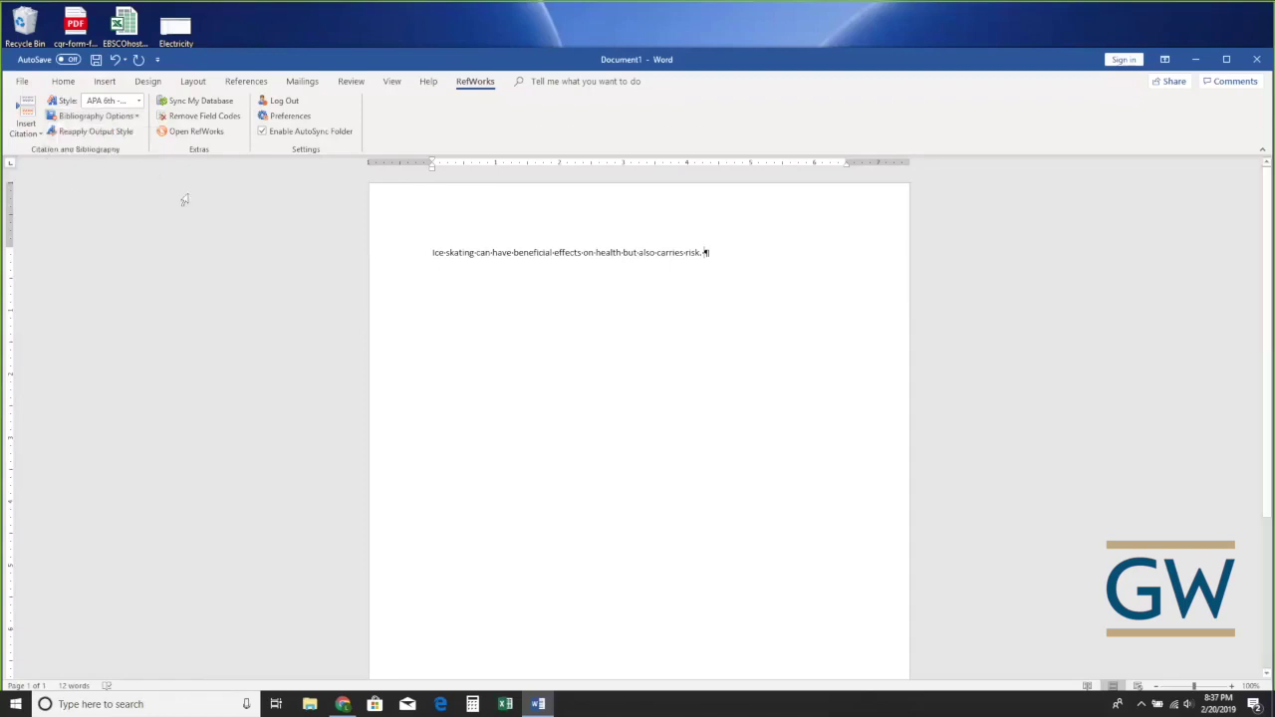
left_click(113, 134)
Insert a new citation for Keller, M. 2014 from the Ice skating folder.
type("s")
left_click(34, 131)
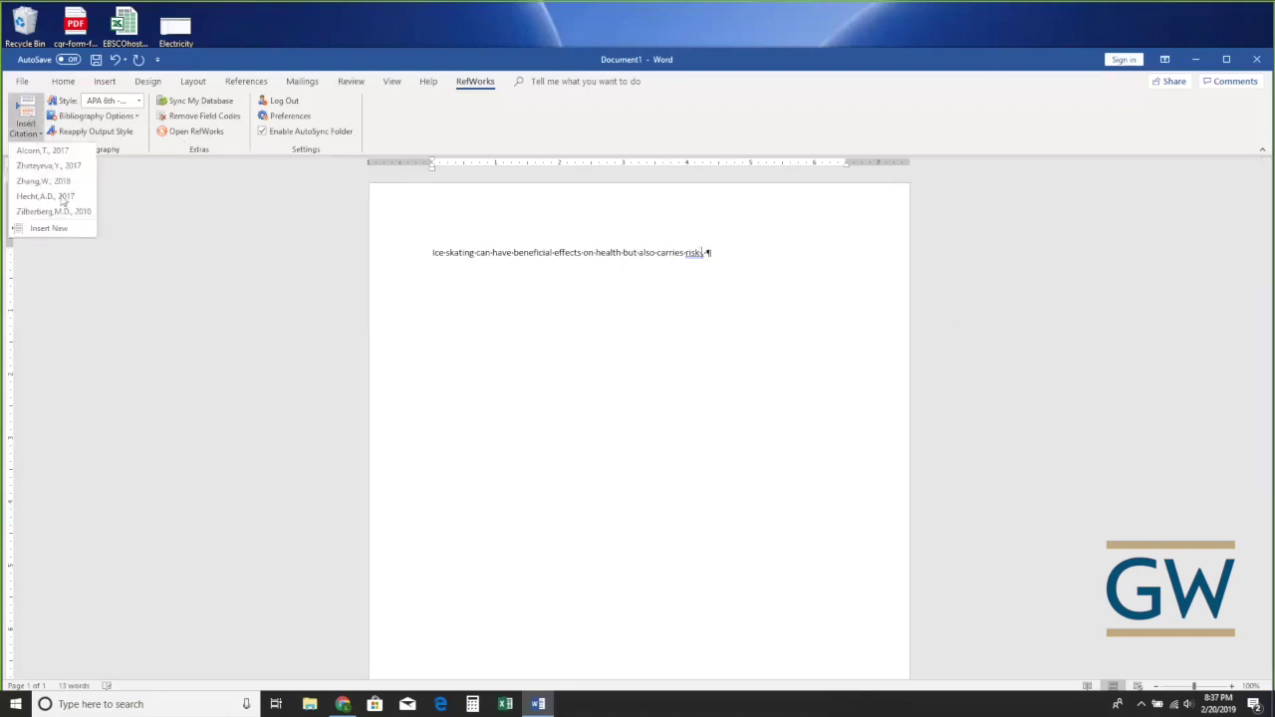
left_click(65, 233)
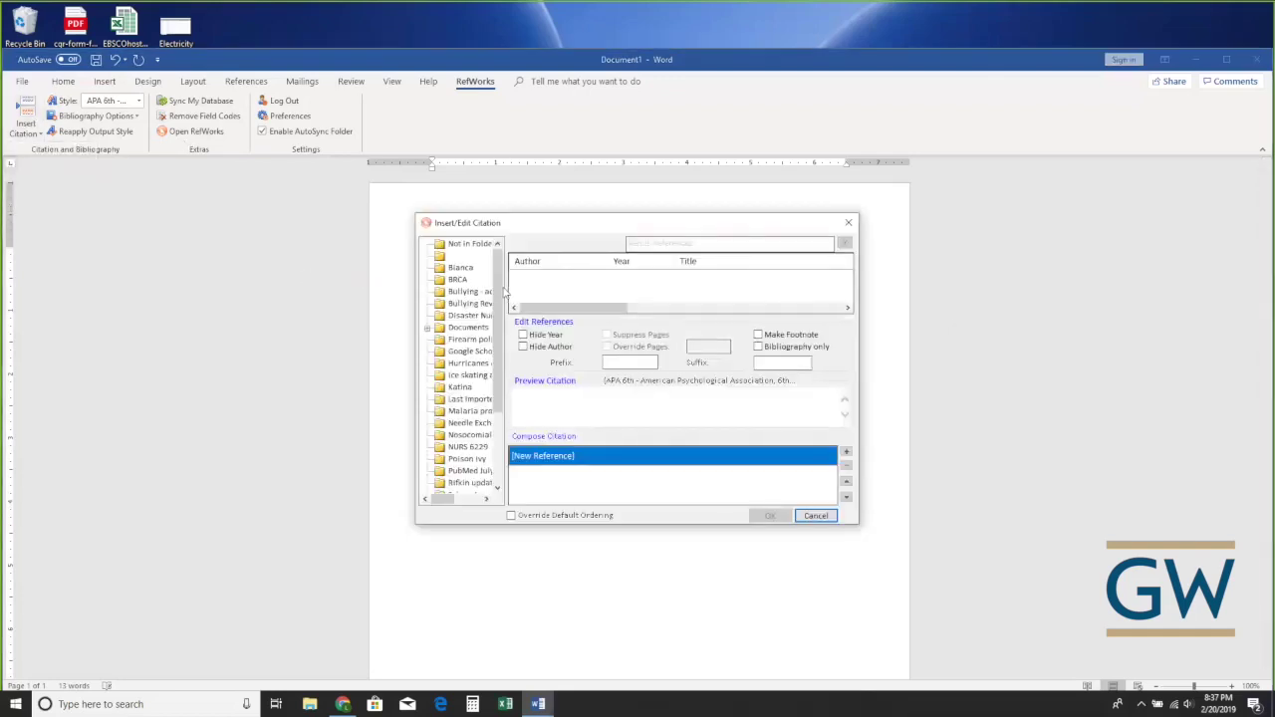
left_click_drag(494, 355, 500, 380)
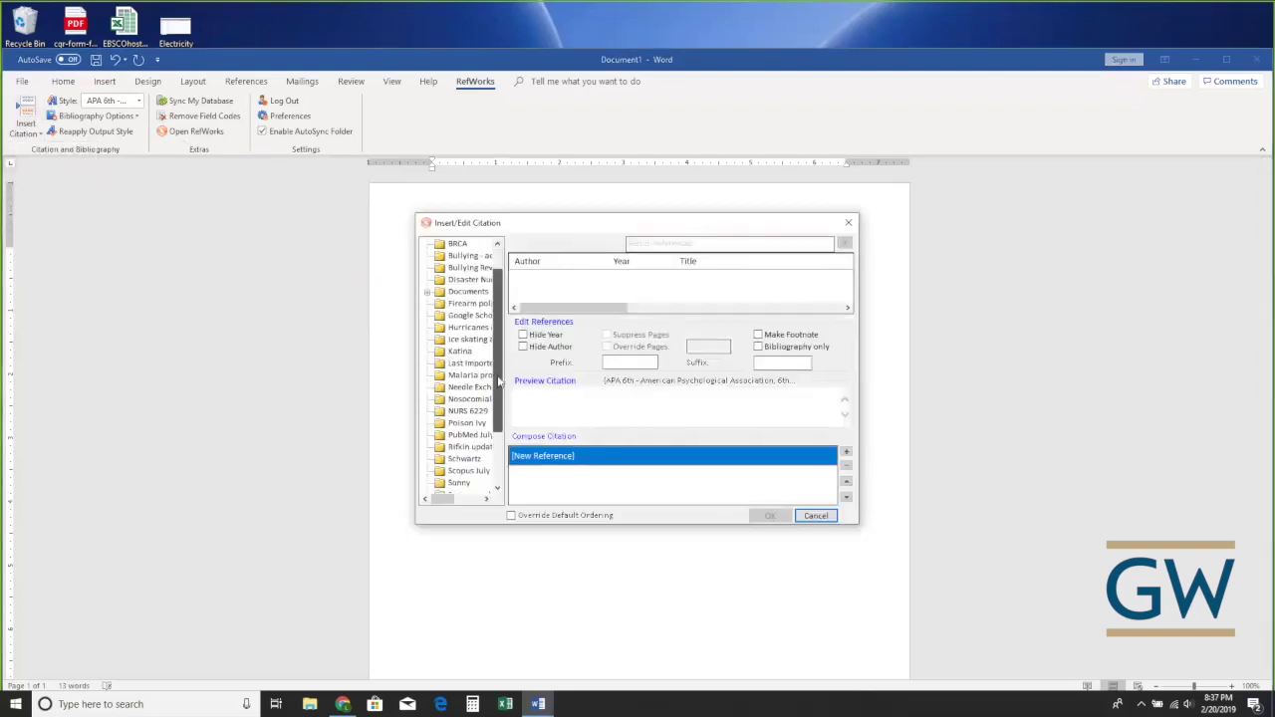
left_click(440, 342)
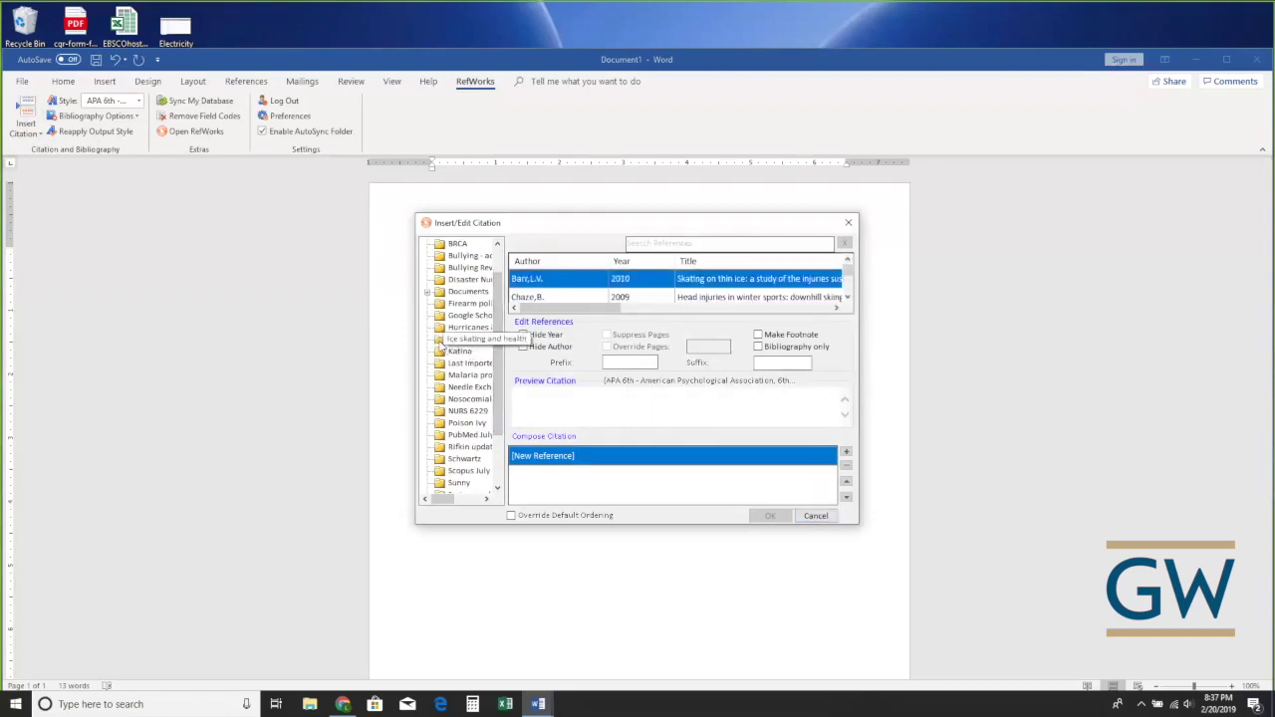
left_click_drag(847, 271, 847, 282)
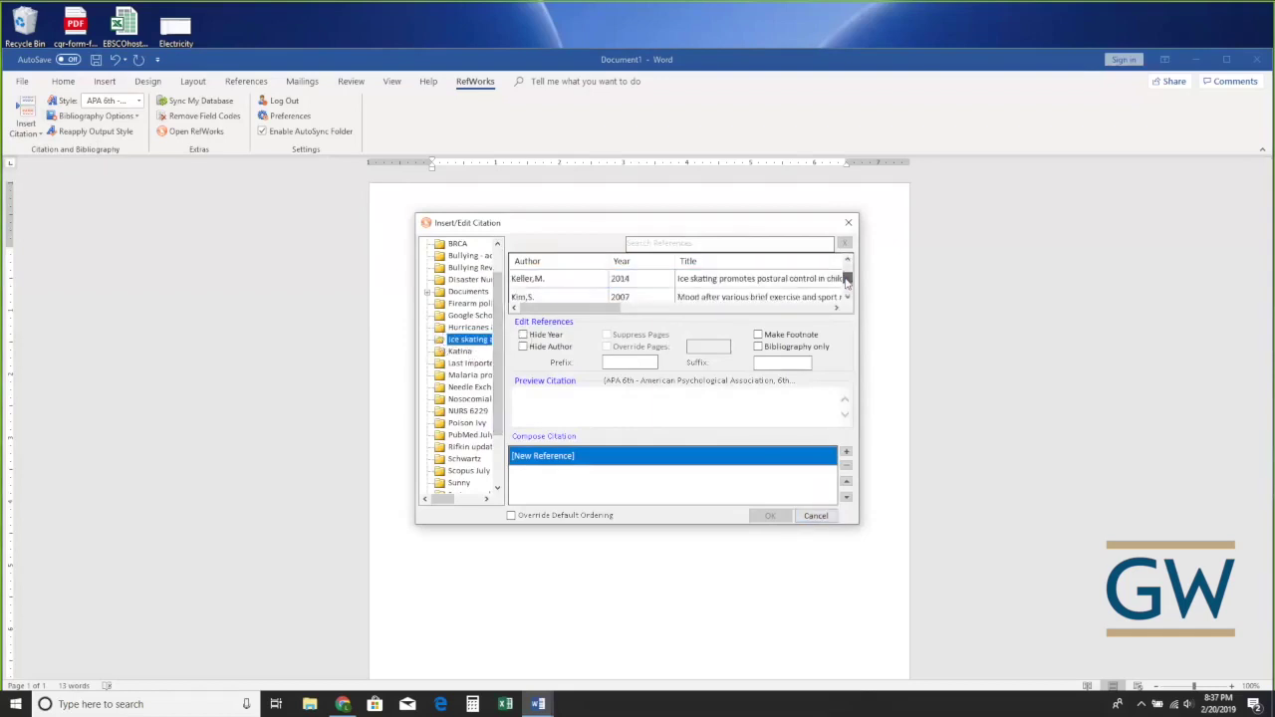
left_click(545, 283)
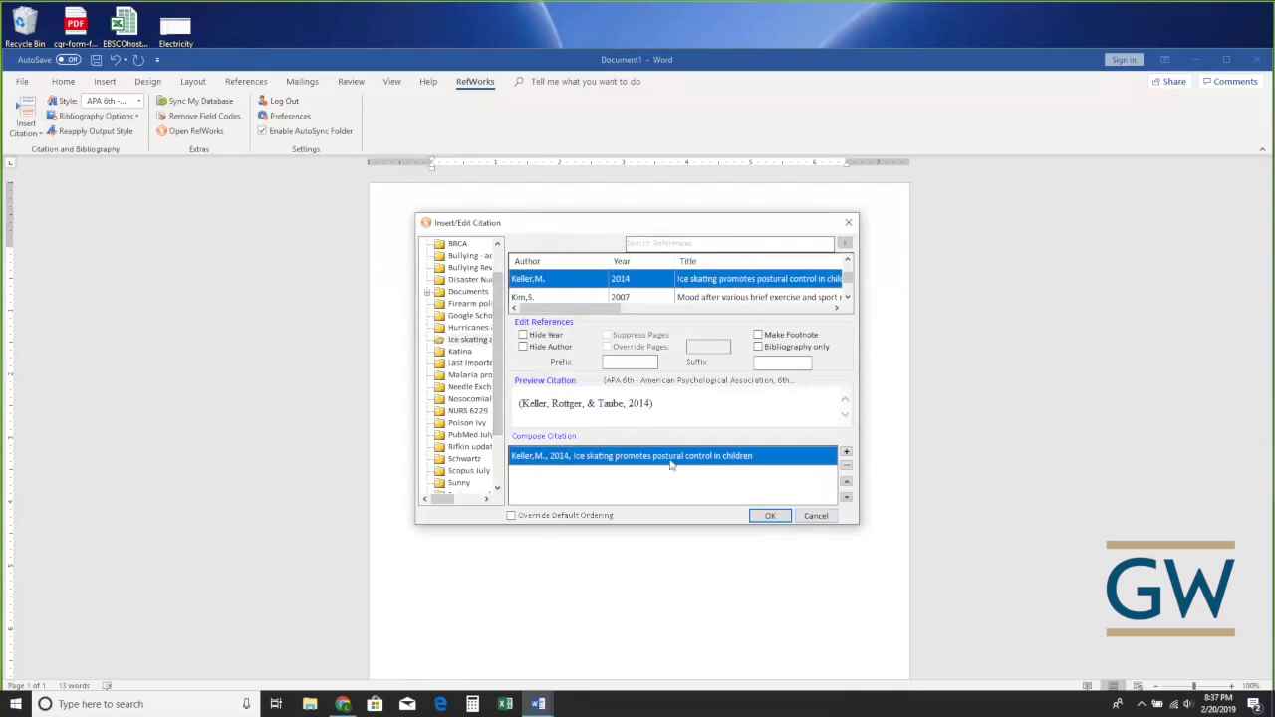
left_click(770, 516)
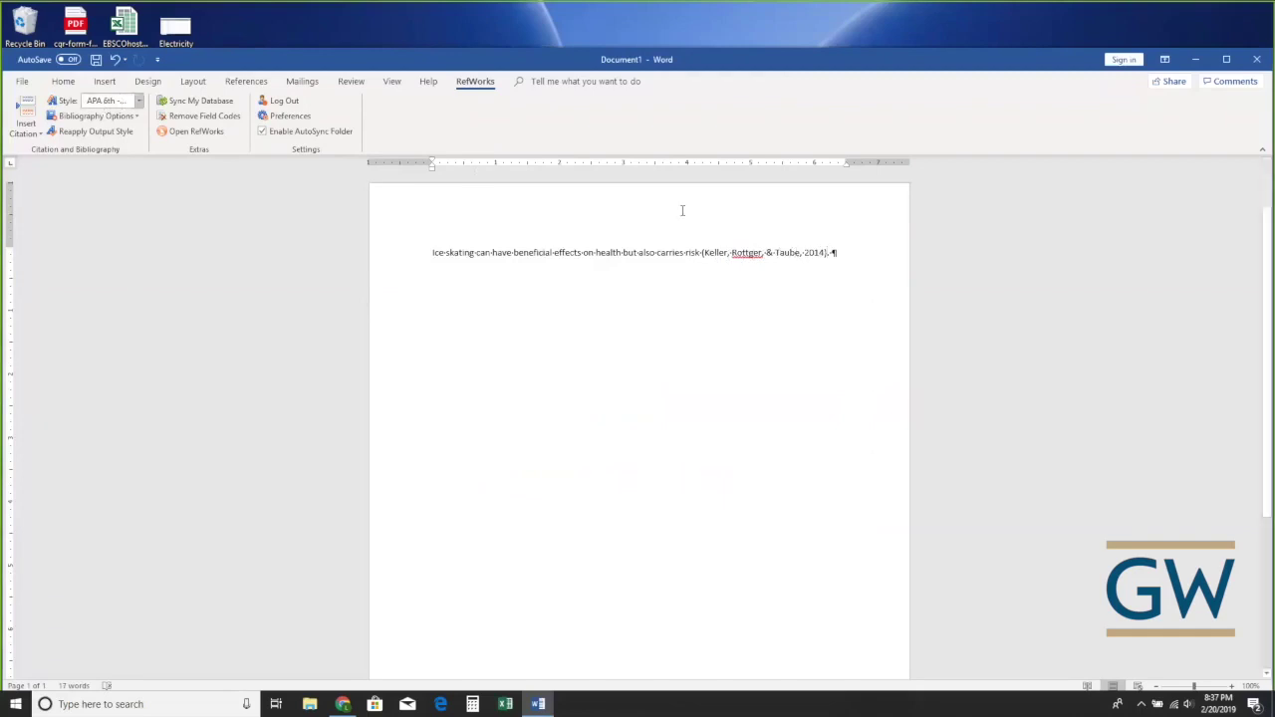
Type 'Then, I can continue writing my paper.' and start a citation with Walsh, S.F. 2014.
left_click(846, 251)
type("Then, I can")
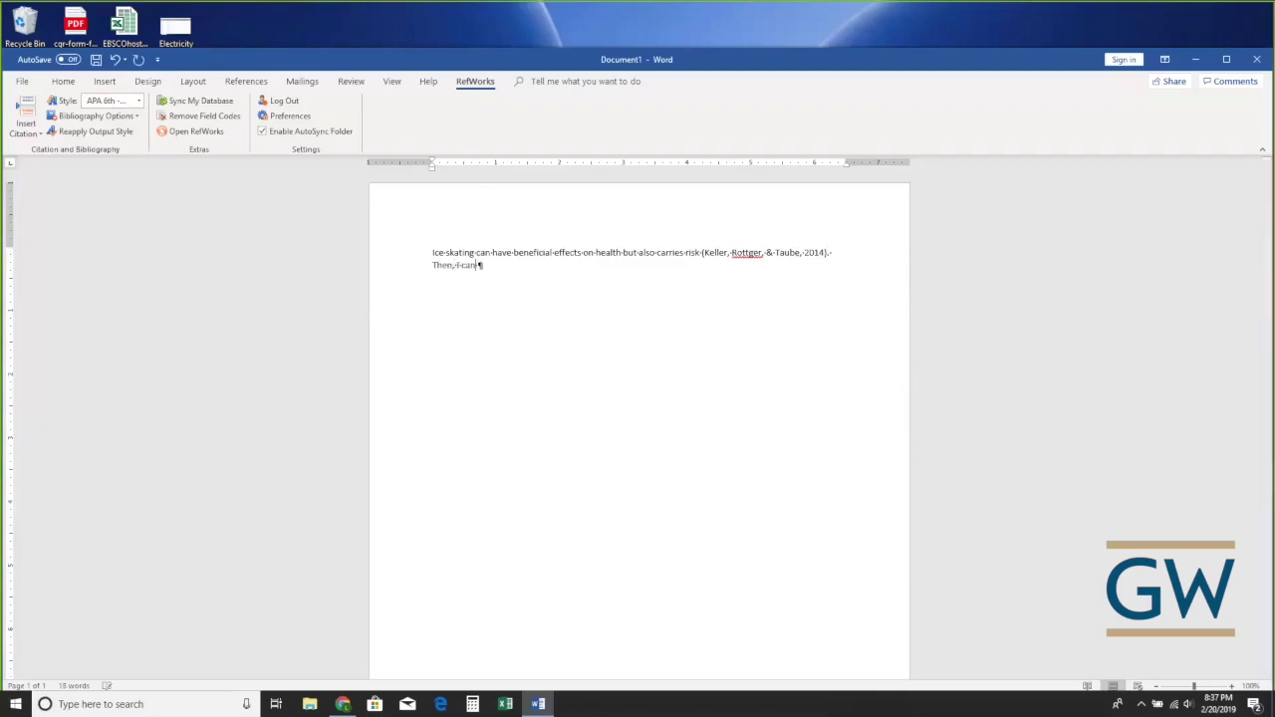
type(" continue writing my paper.")
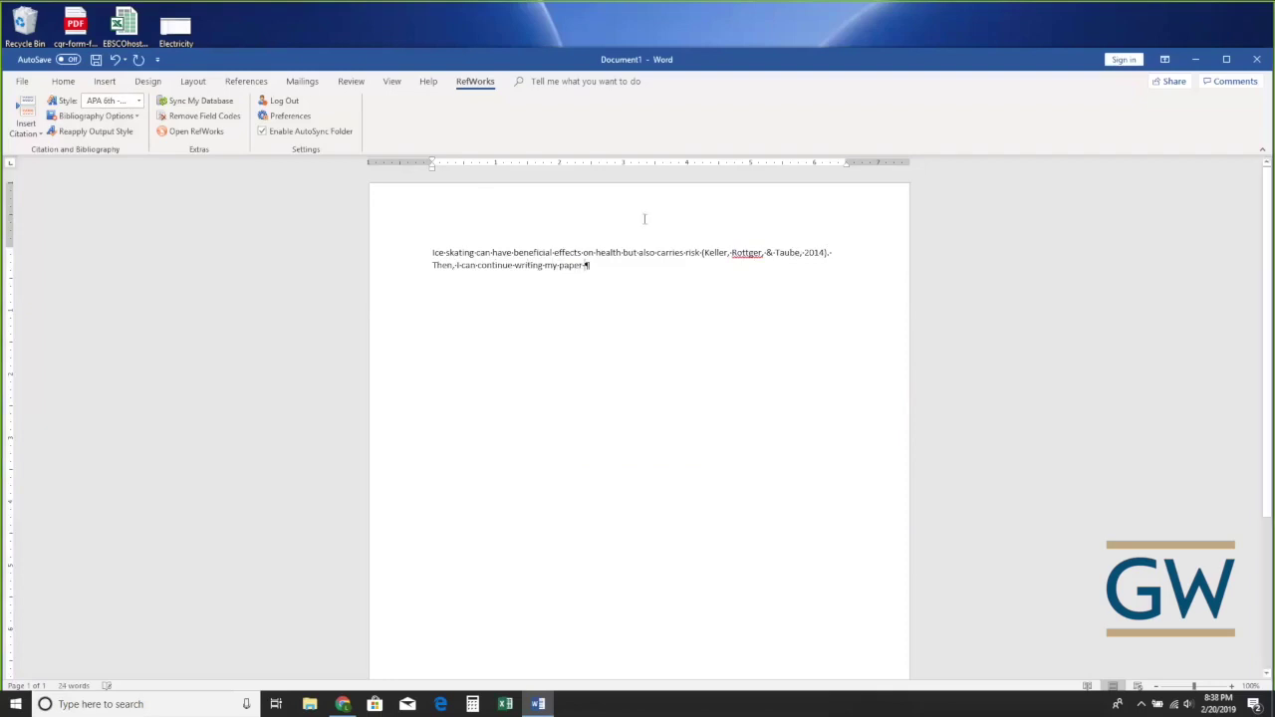
left_click(35, 135)
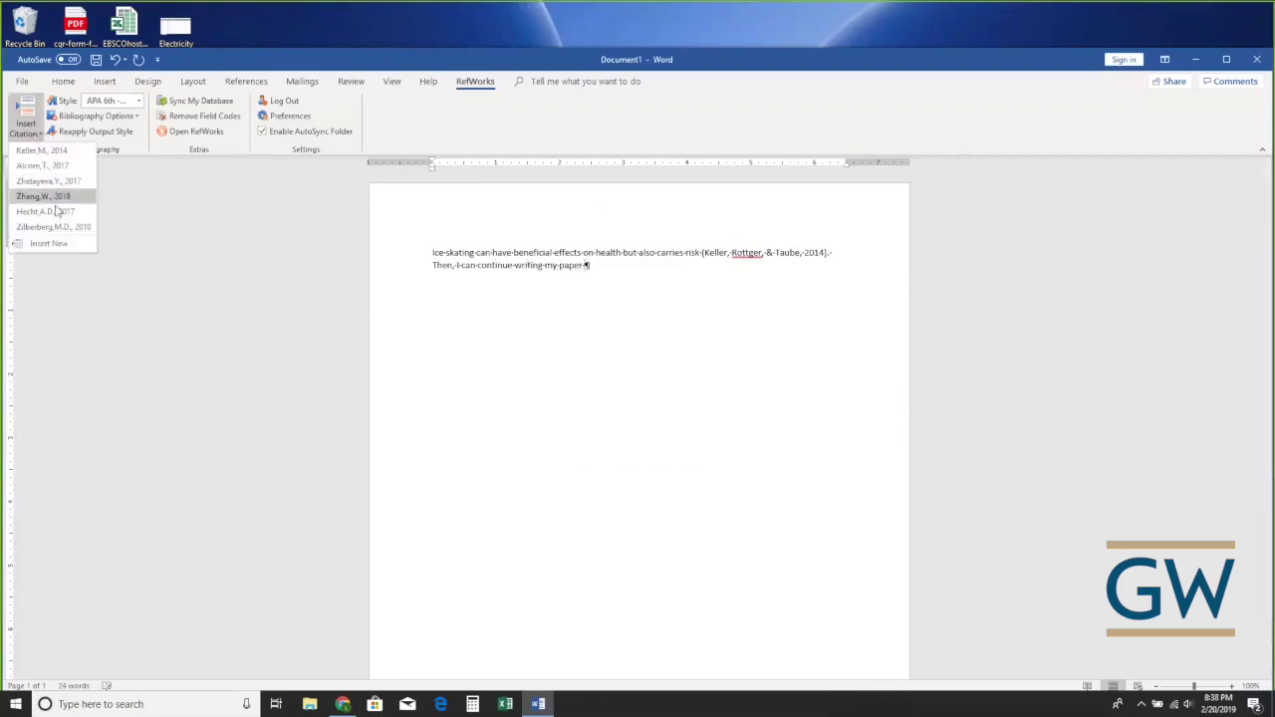
left_click(48, 243)
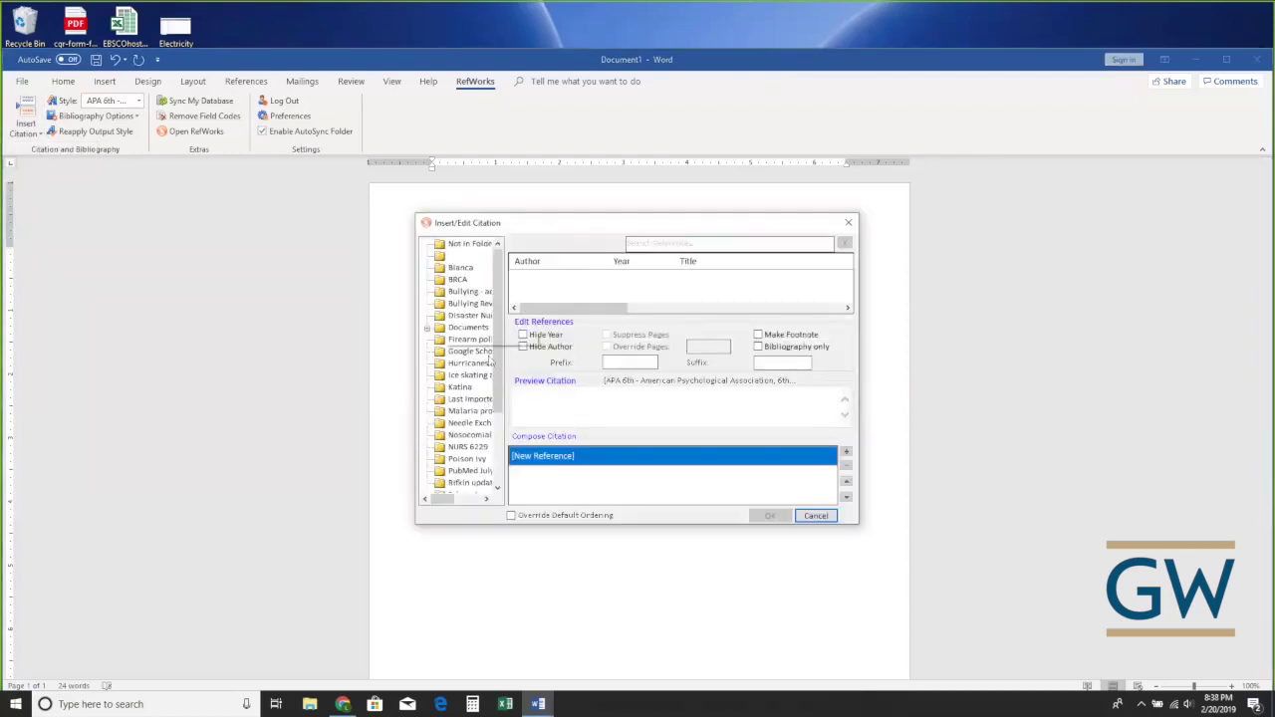
left_click(466, 375)
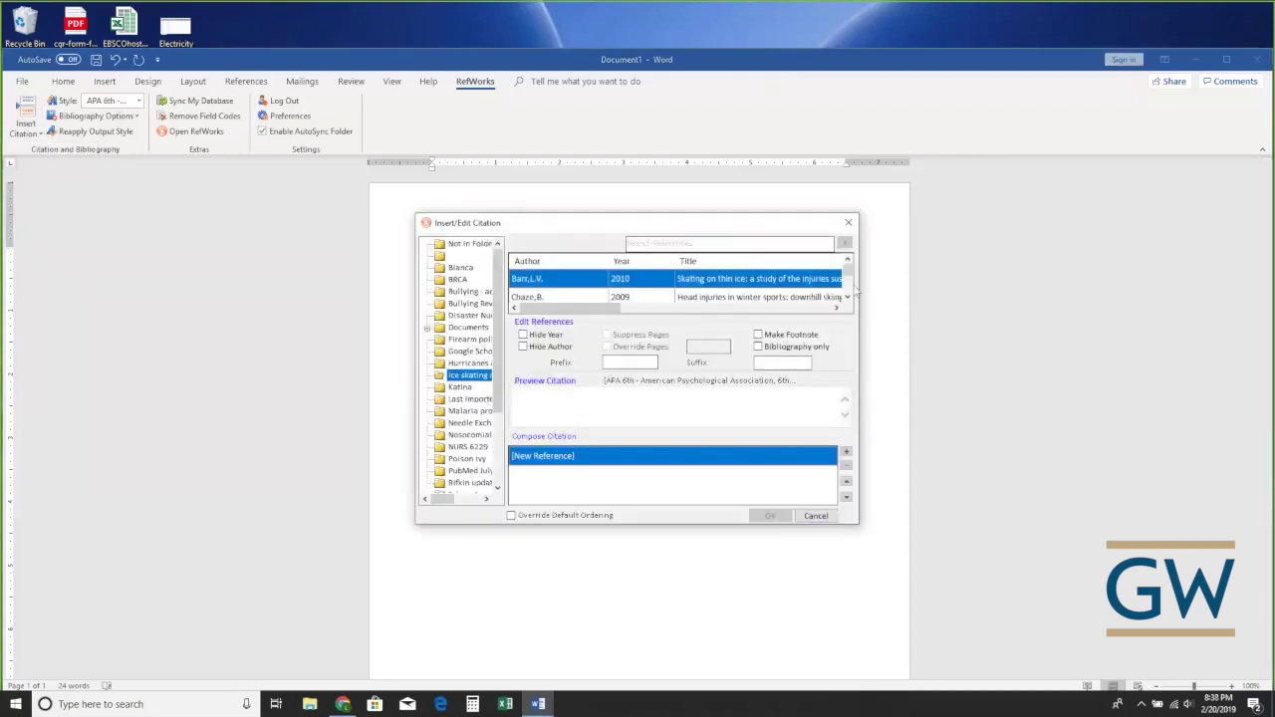
left_click(847, 272)
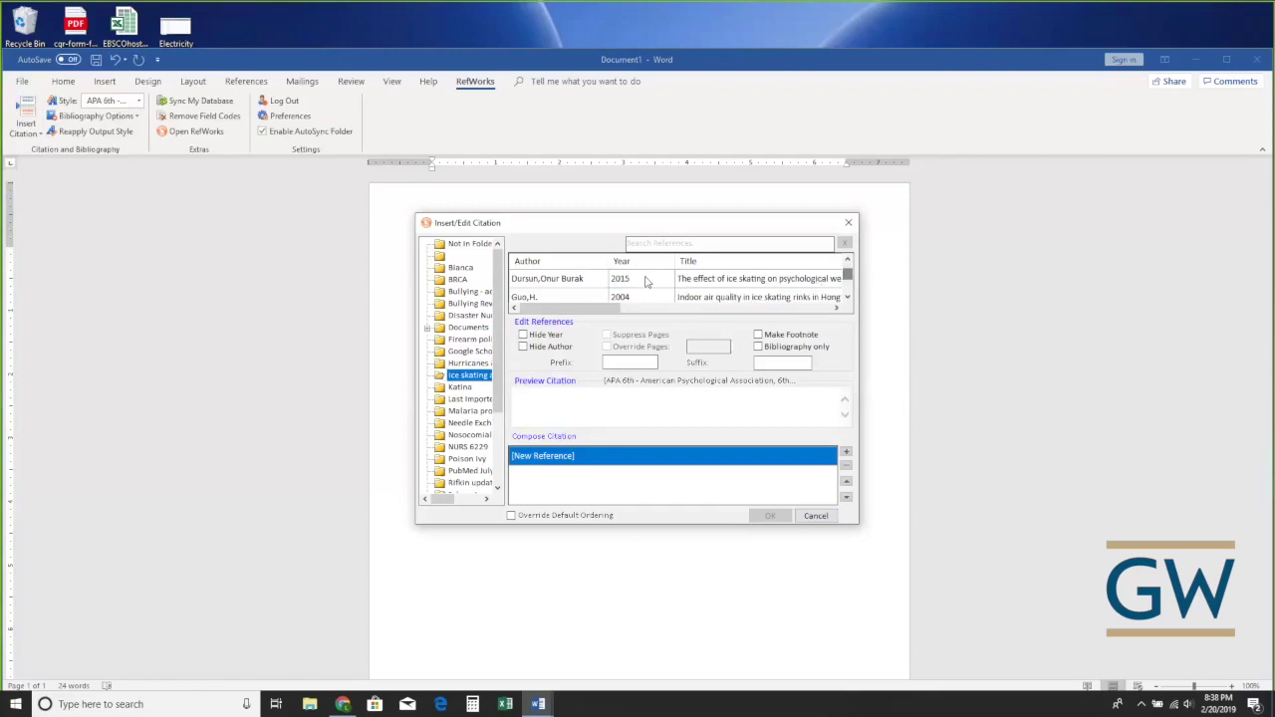
left_click(847, 279)
left_click(847, 283)
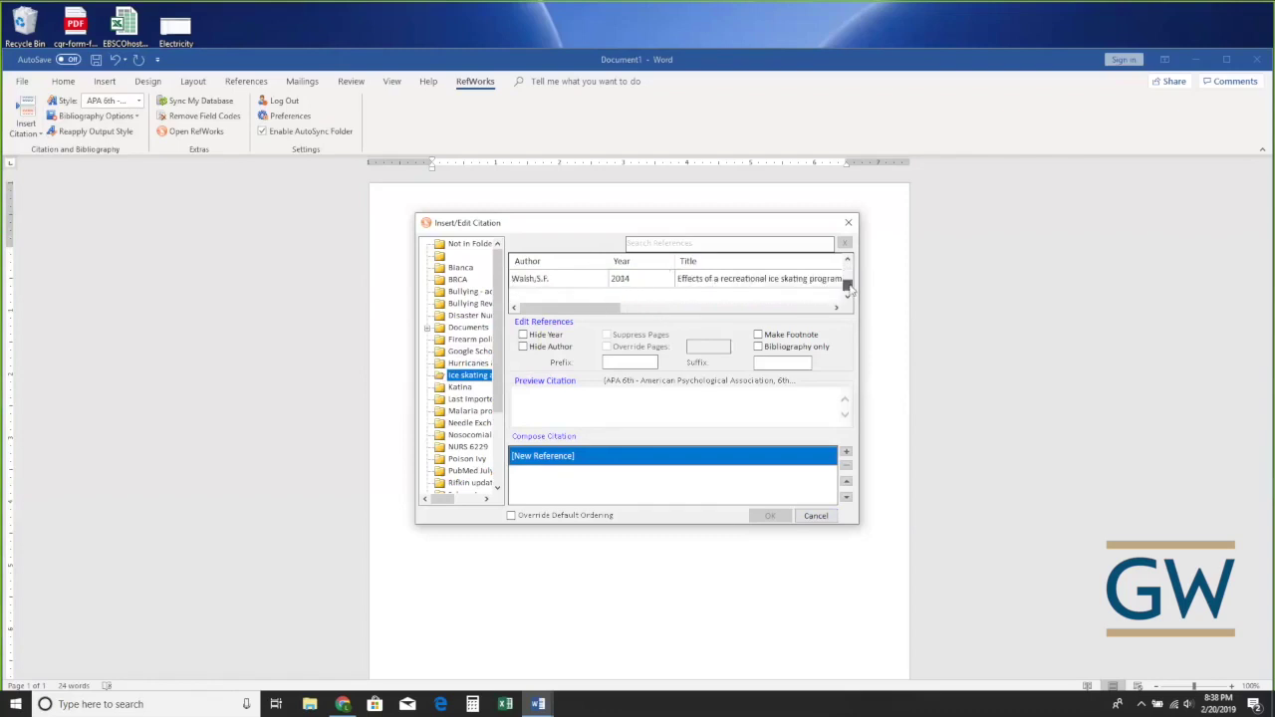
left_click(707, 285)
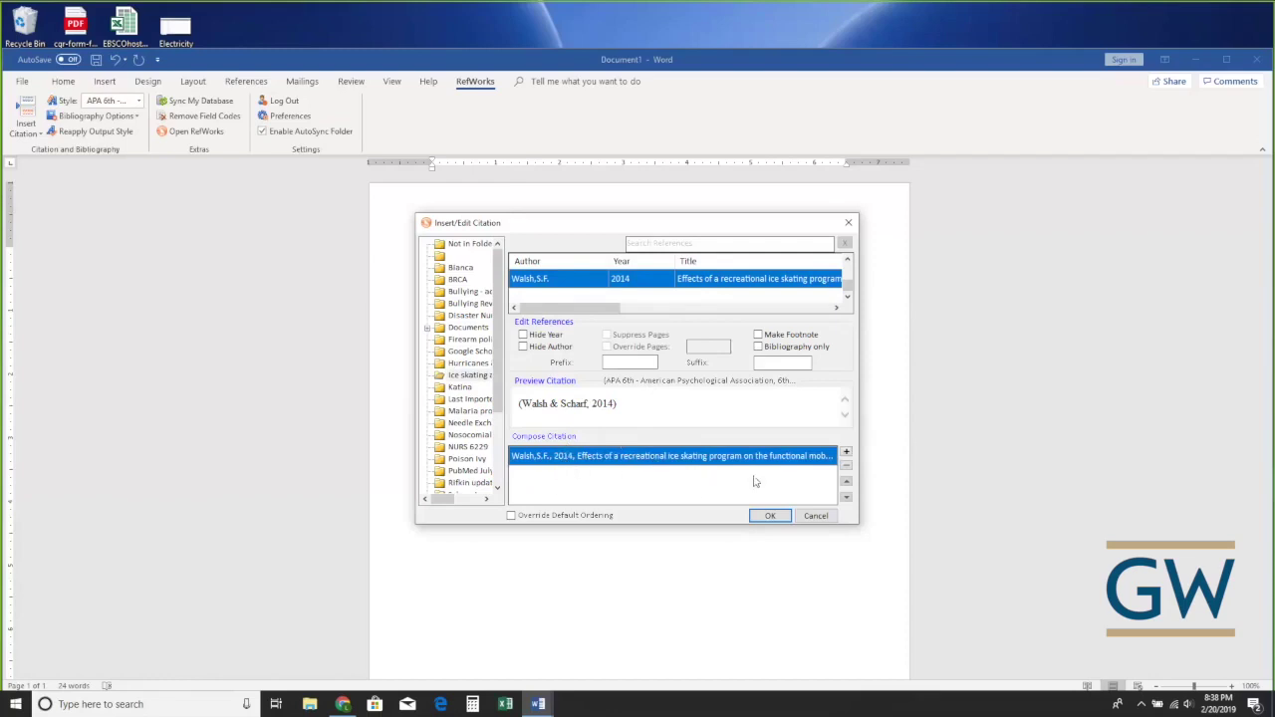
Add Thibault-Halman and Schwarzkopf to the same citation and insert it.
left_click(845, 452)
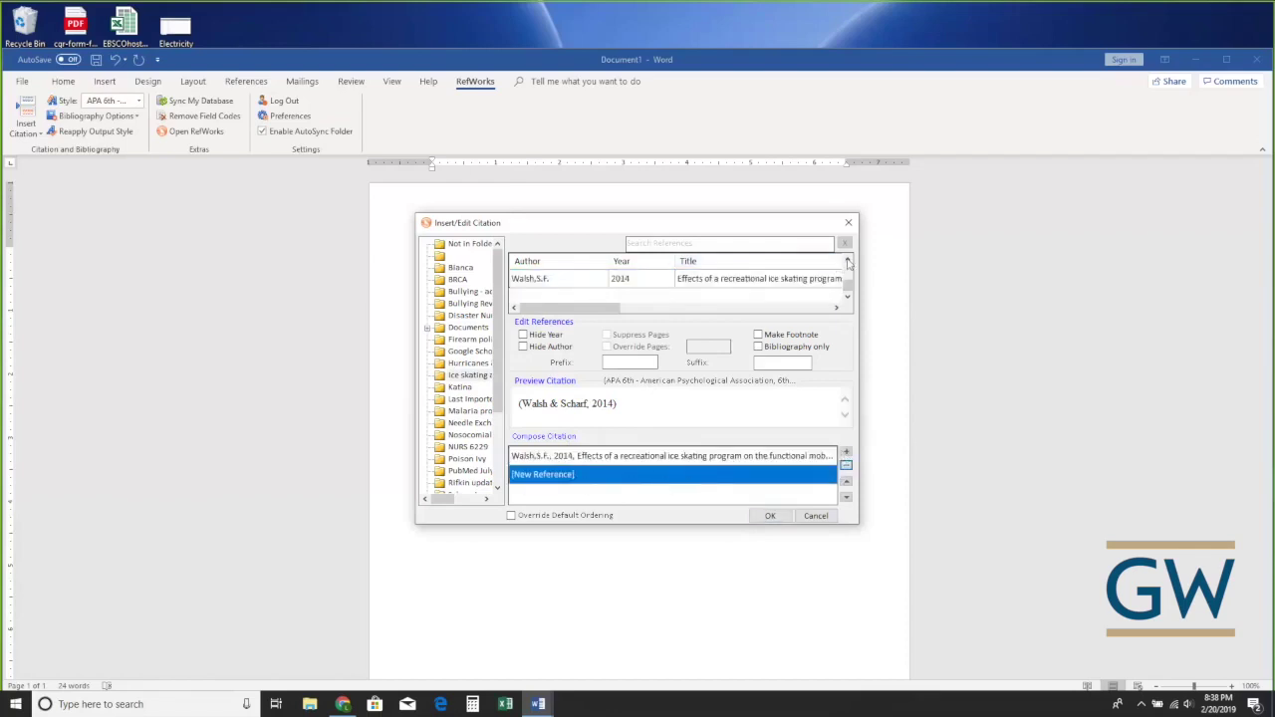
left_click(847, 259)
left_click(598, 296)
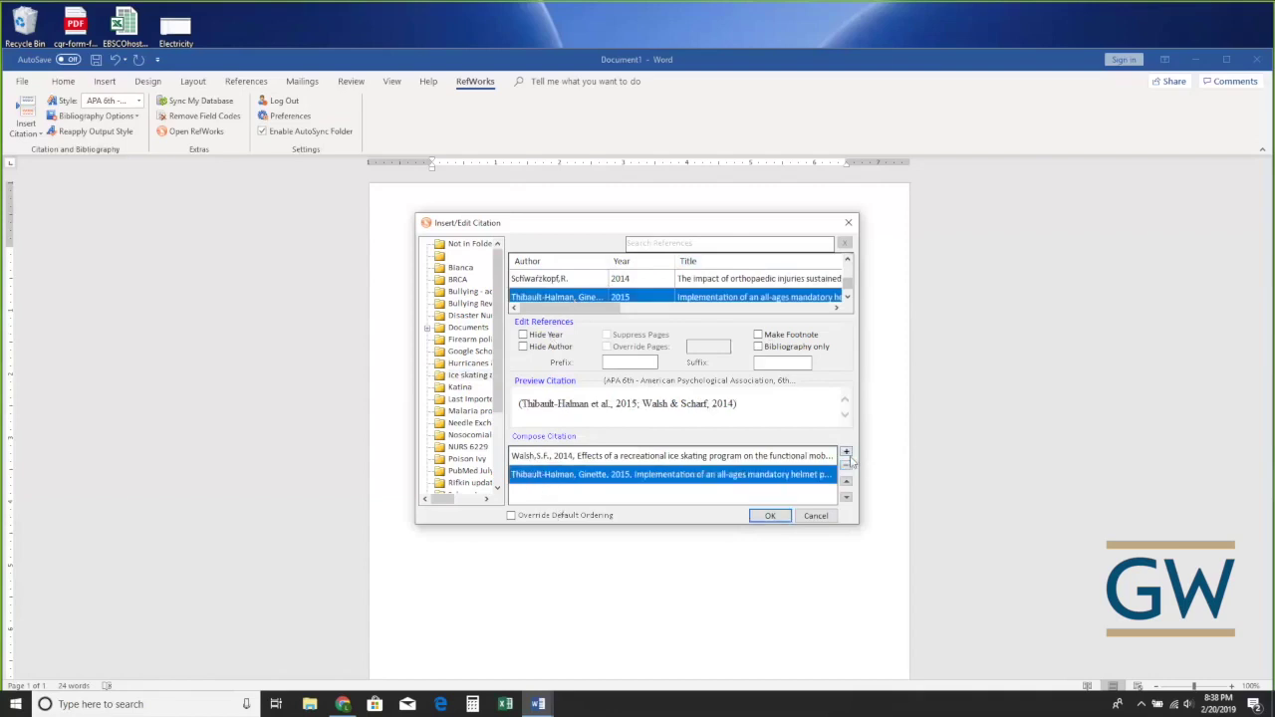
left_click(846, 452)
left_click(732, 279)
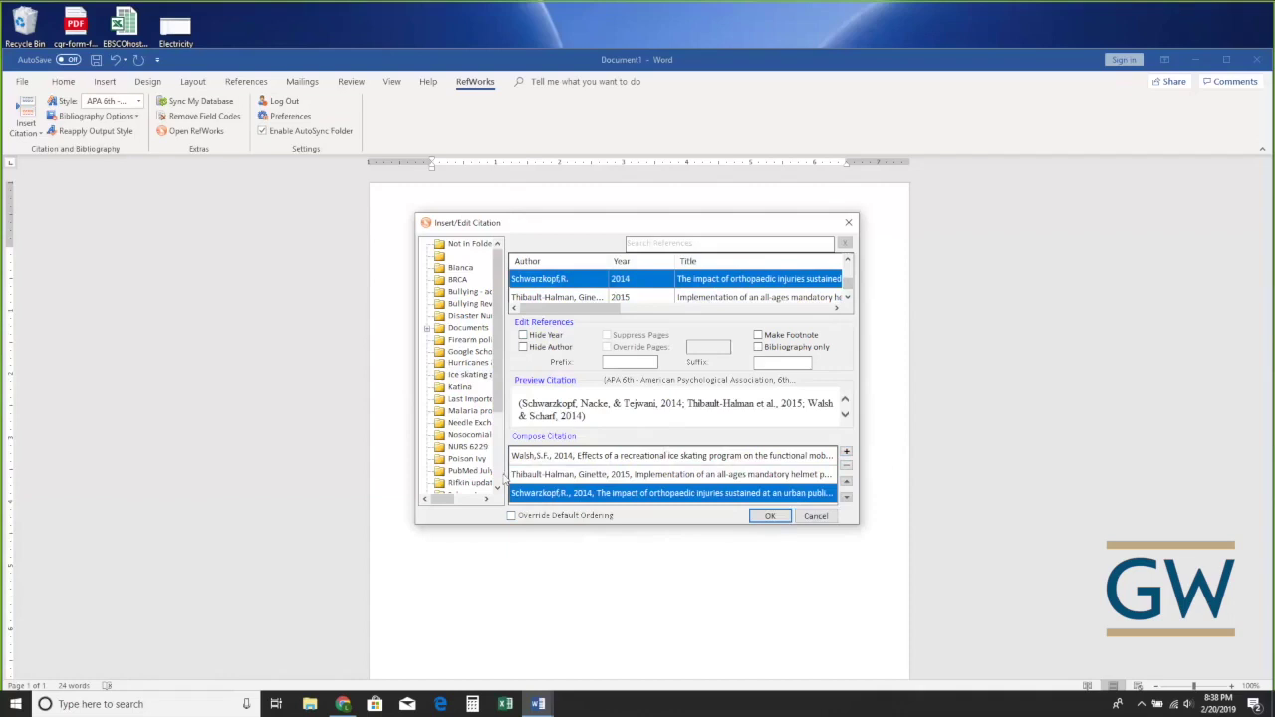
left_click(759, 517)
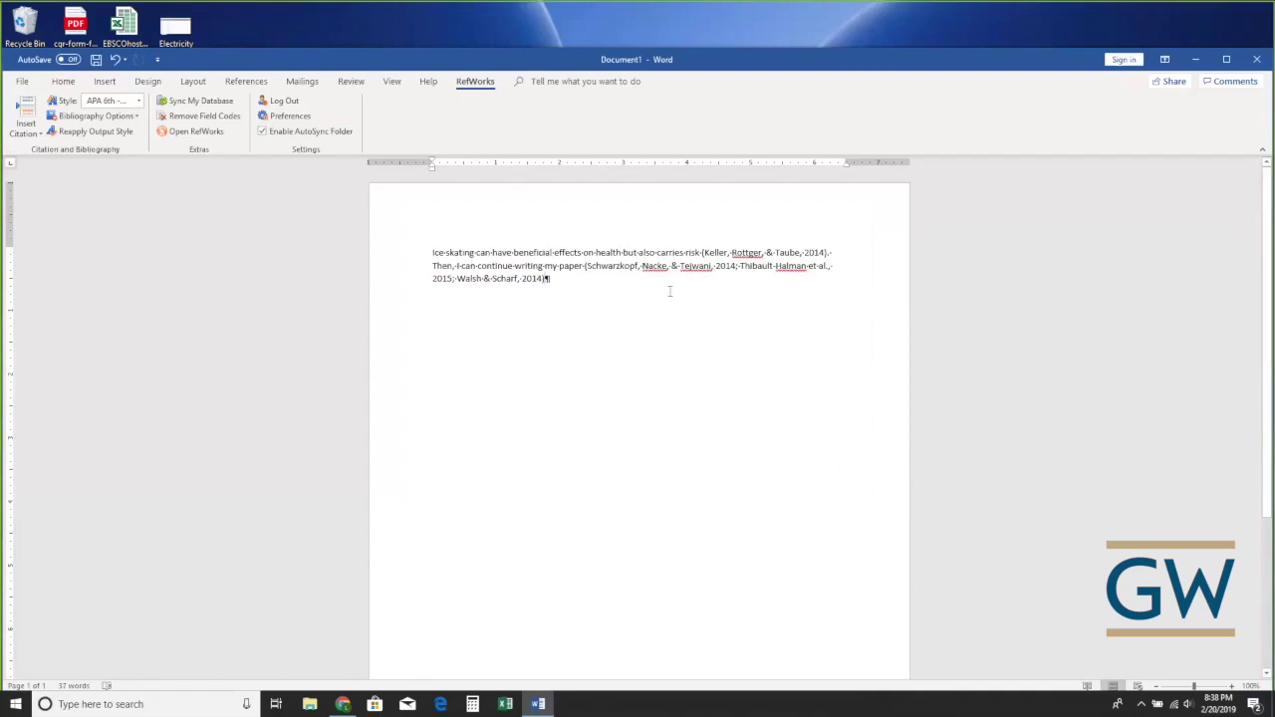
End the paragraph with a period, then insert and remove a trial References bibliography.
type(".")
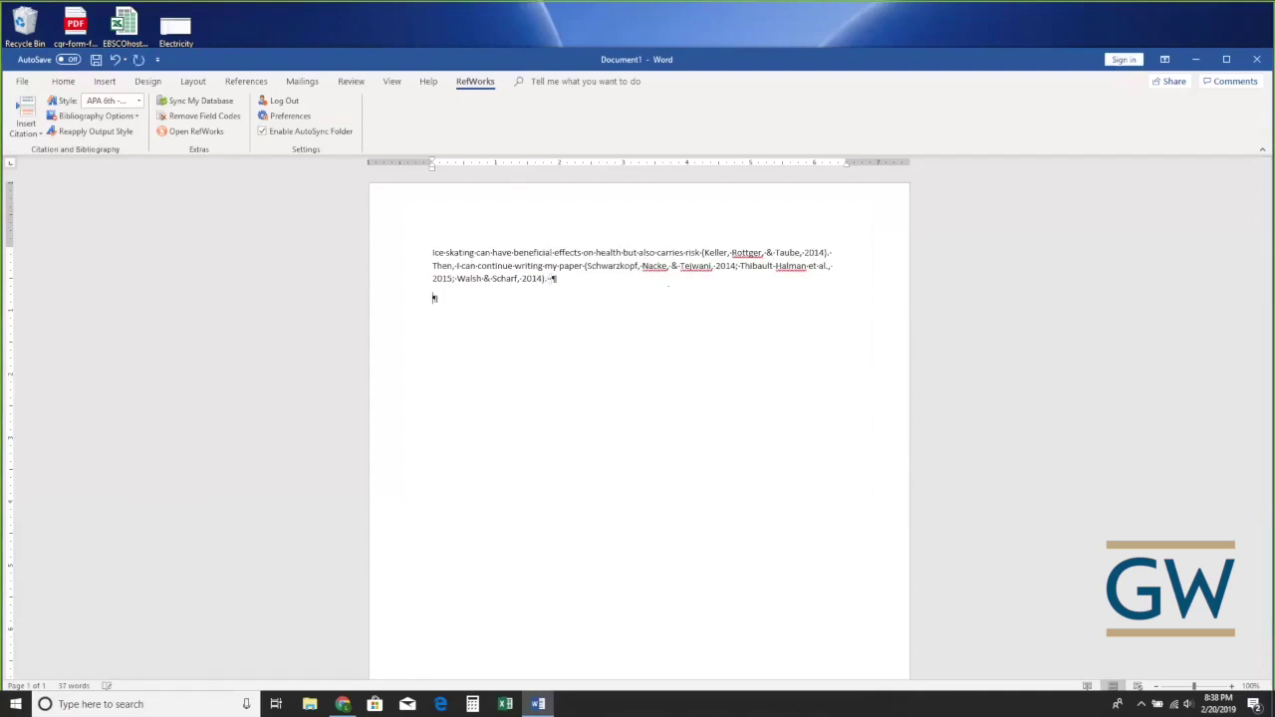
key("Return")
left_click(122, 118)
left_click(110, 133)
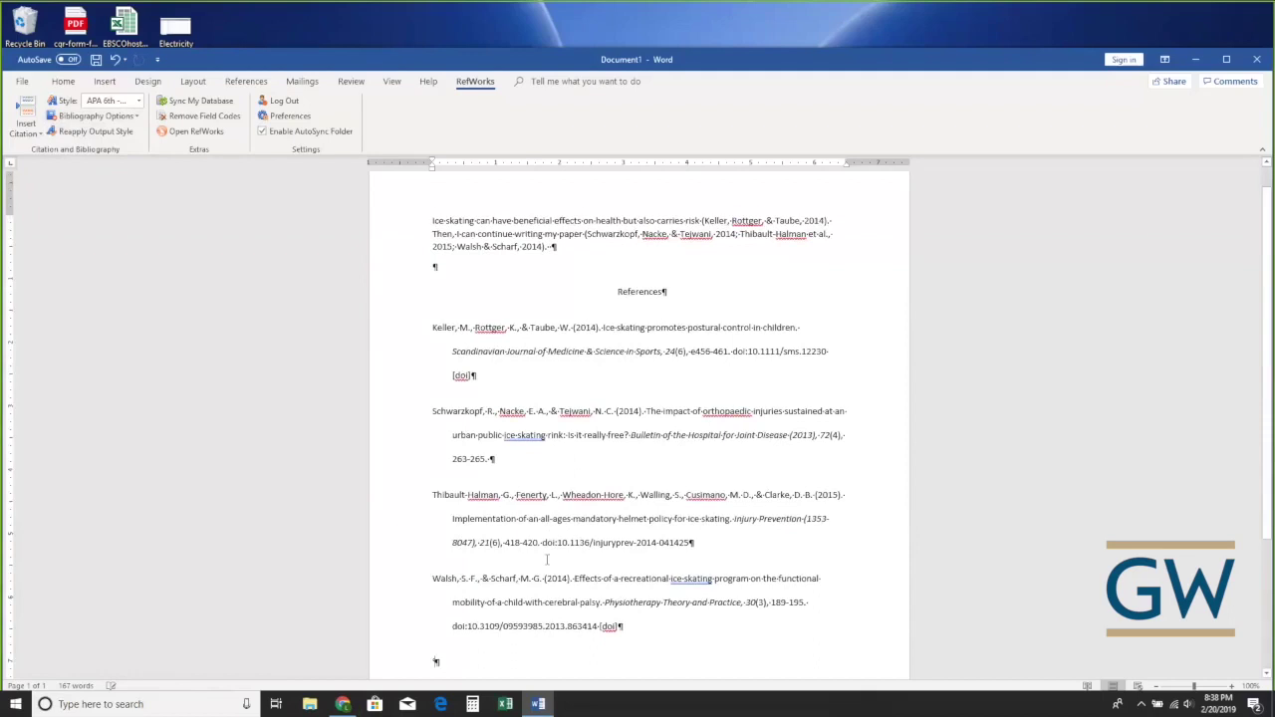
left_click(123, 117)
left_click(118, 151)
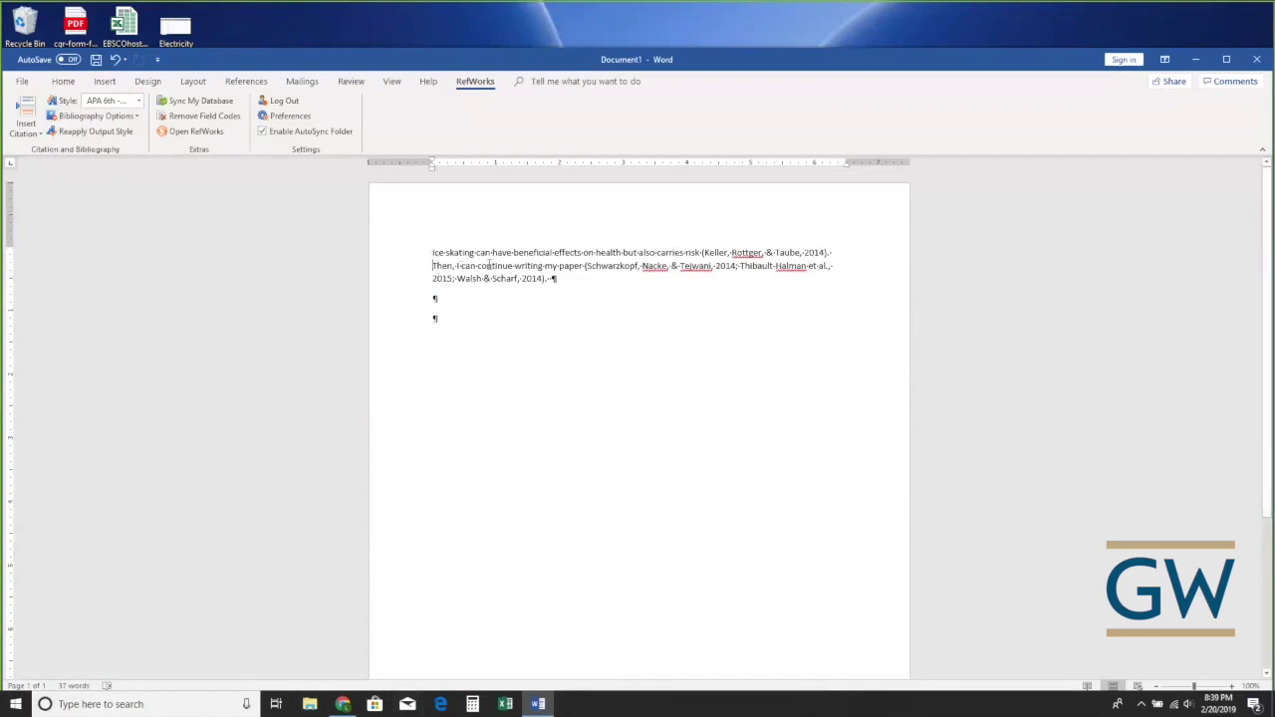
Reinsert the References bibliography, remove it once more, and insert it as the final list.
left_click(97, 116)
left_click(109, 133)
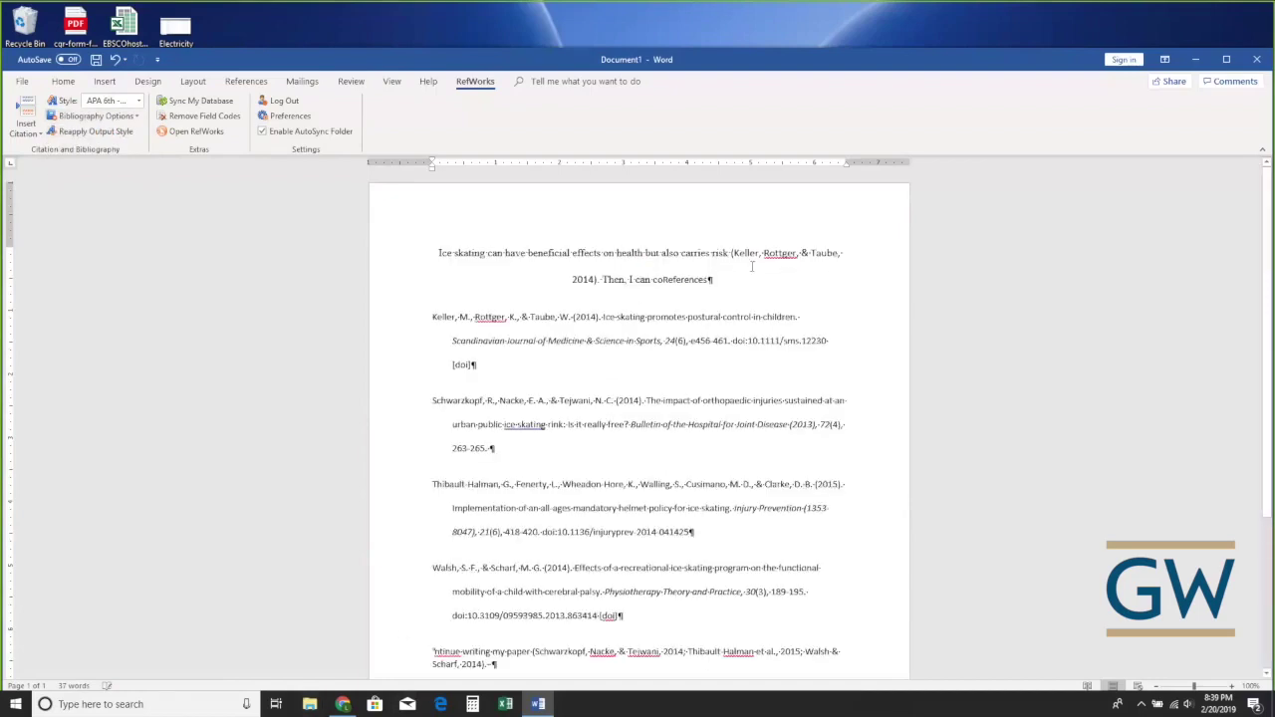
key("Return")
key("Return")
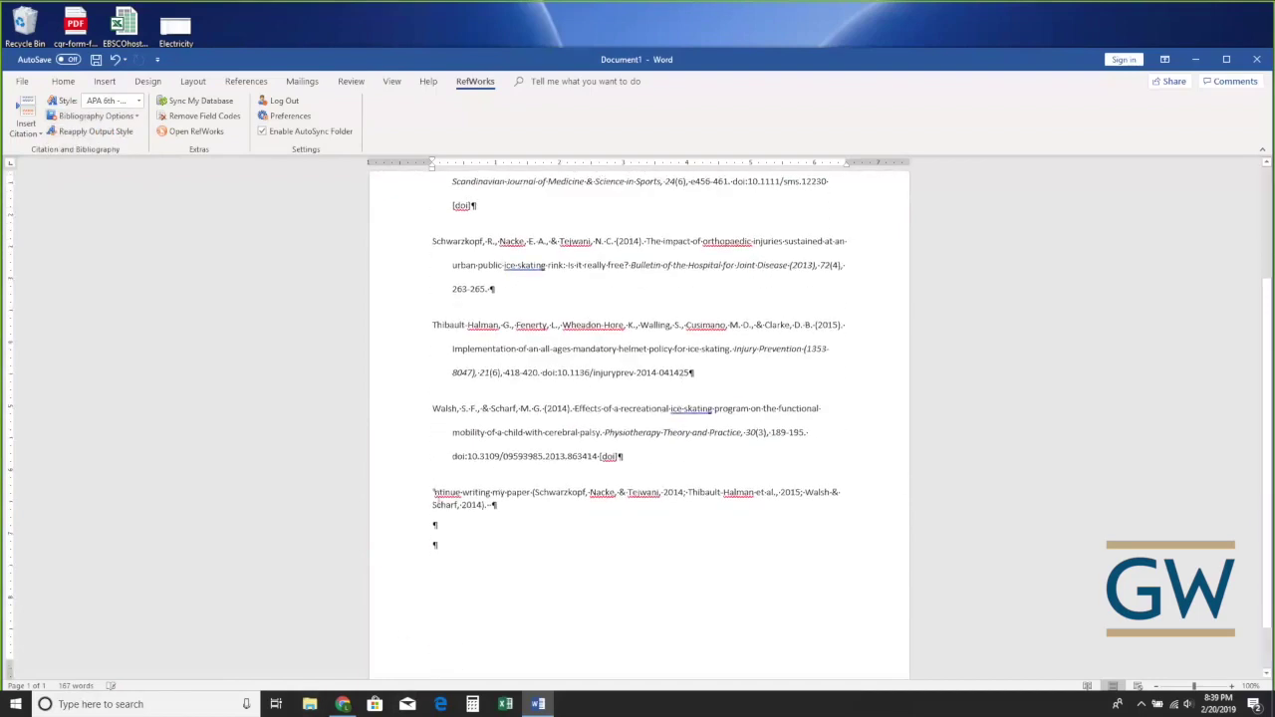
scroll(638, 418, "up", 3)
left_click(103, 117)
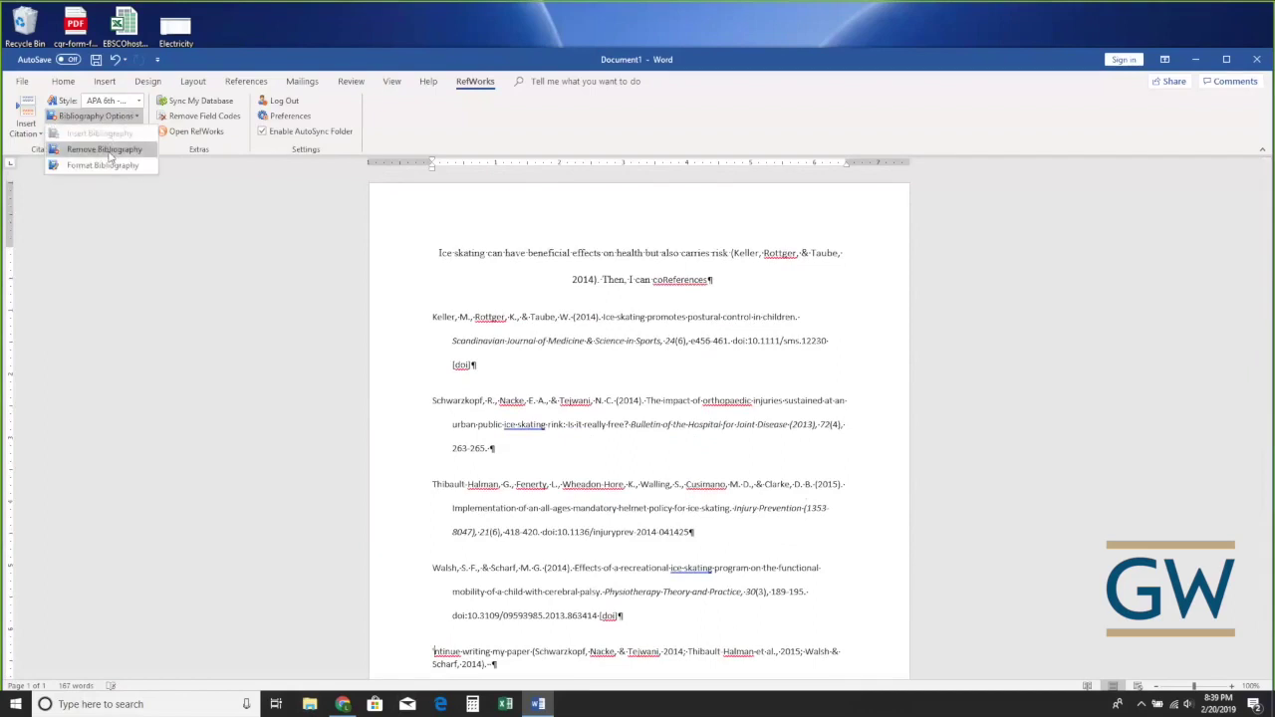
left_click(106, 150)
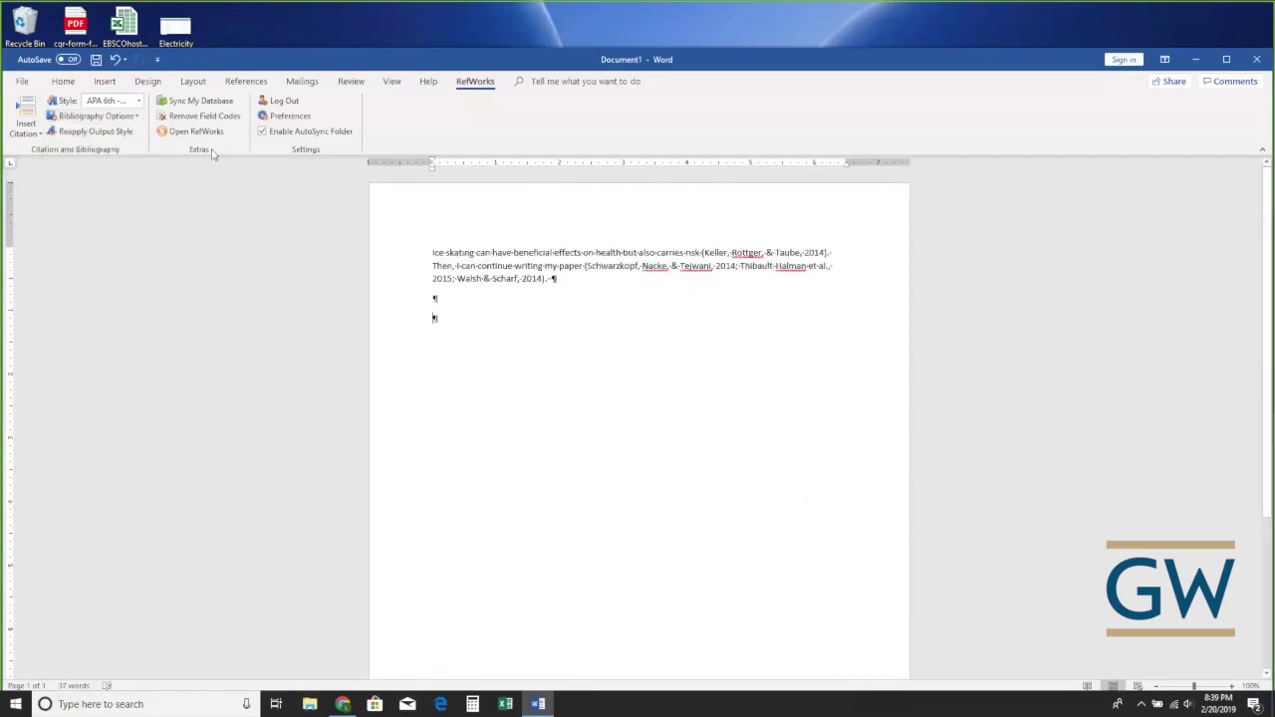
left_click(135, 116)
left_click(135, 116)
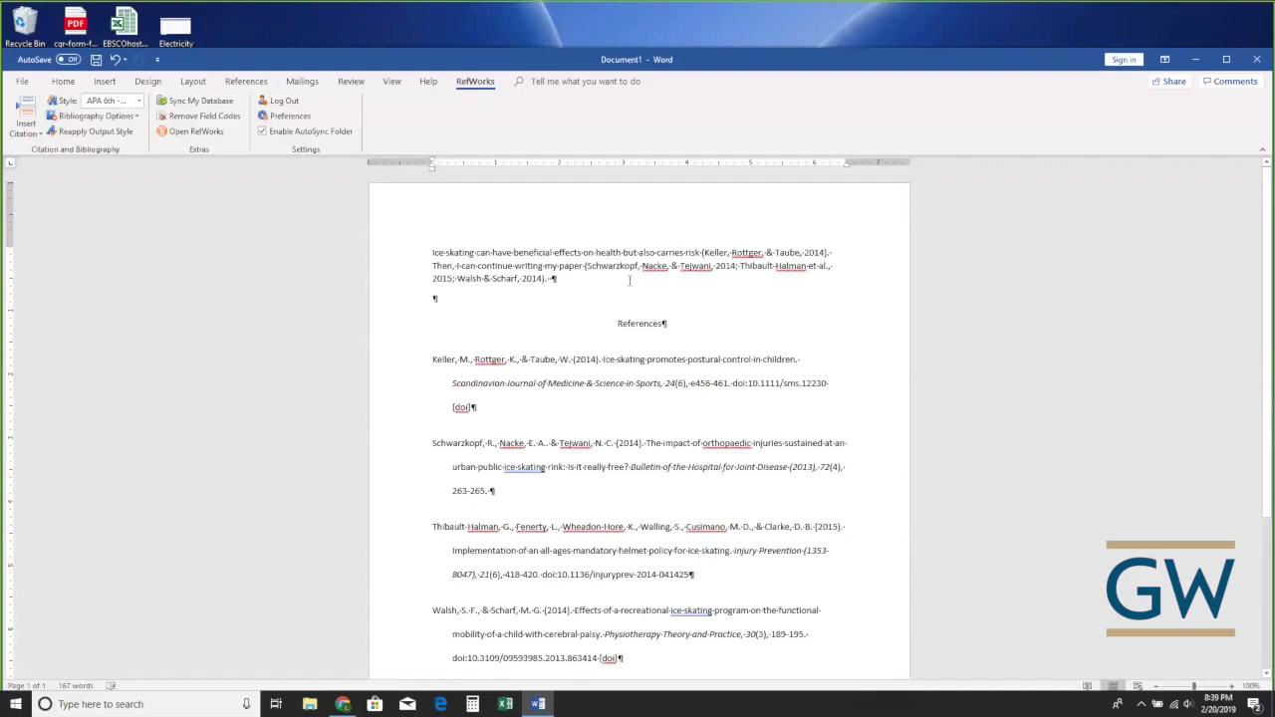
Type 'You can still write and cit' and cite Barr 2010 from the Ice skating folder.
type("You can")
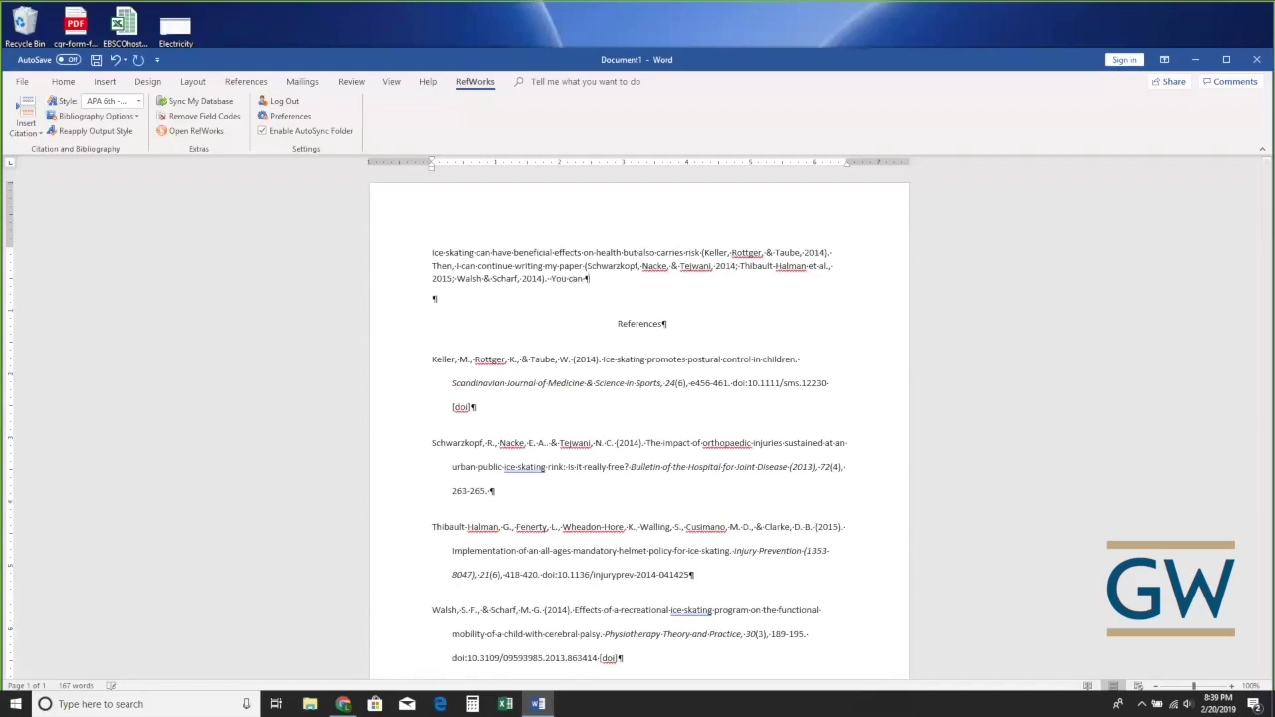
type(" still write and cite .")
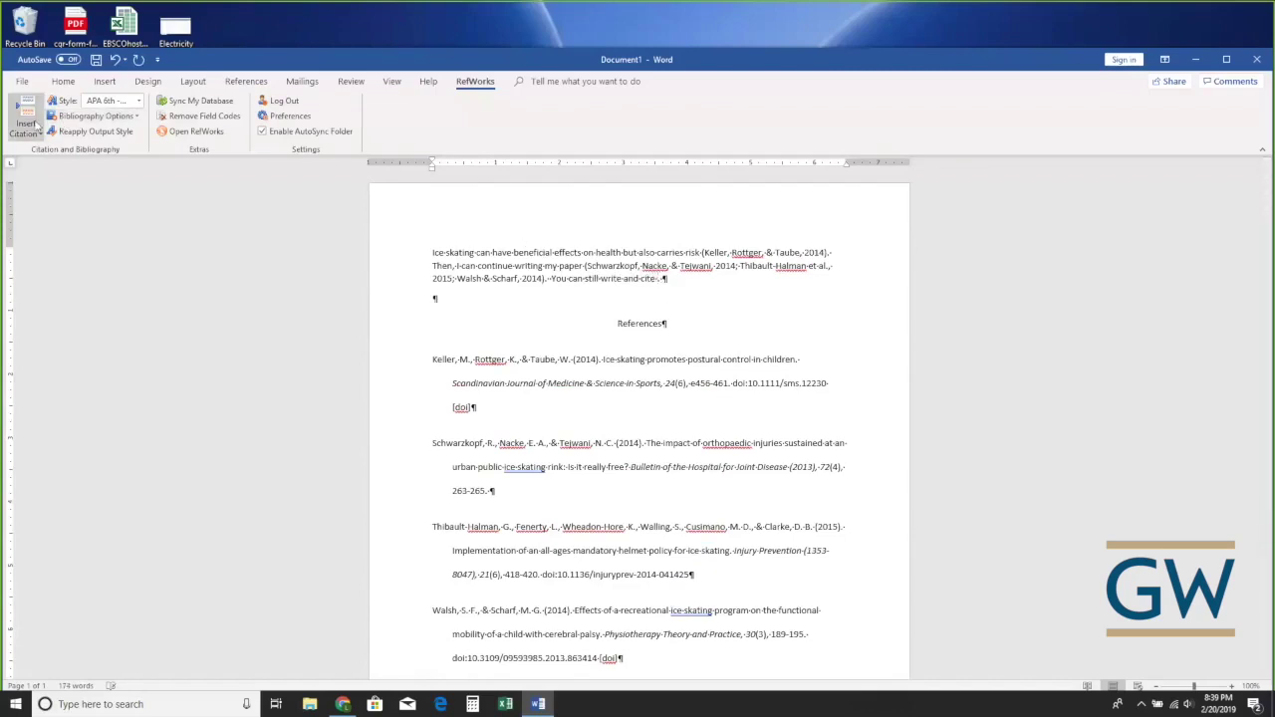
left_click(26, 122)
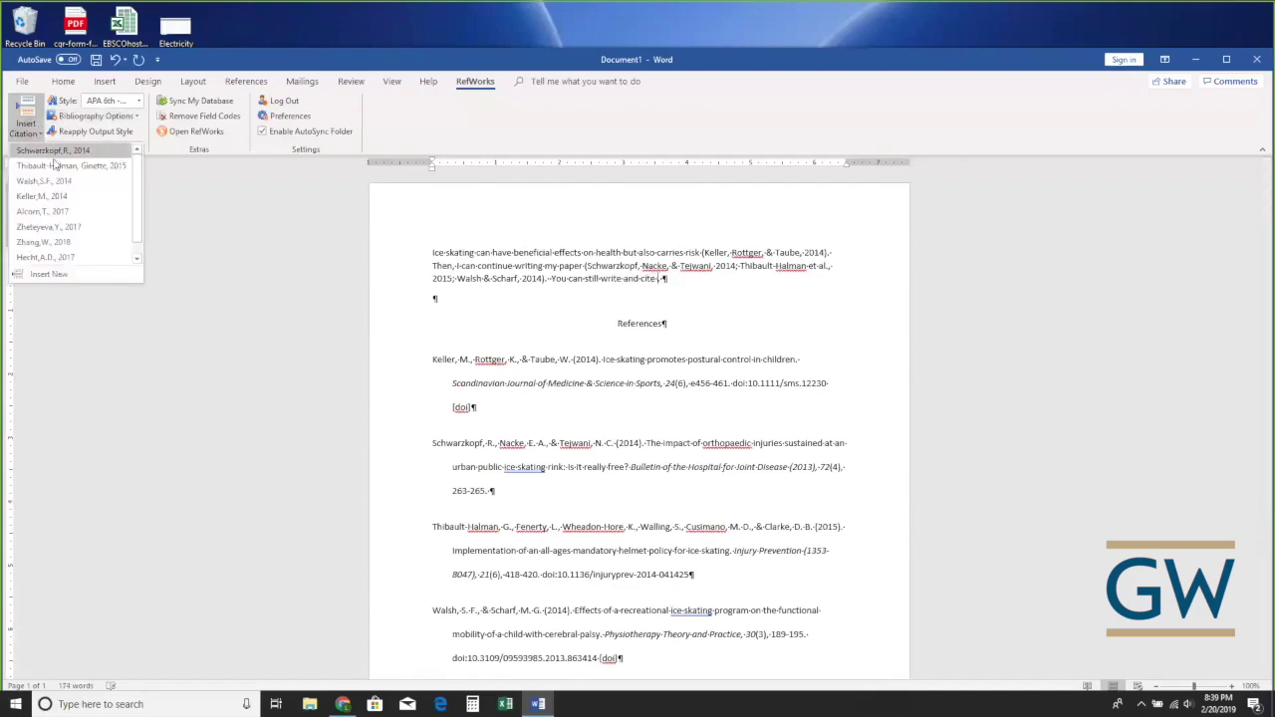
left_click(48, 274)
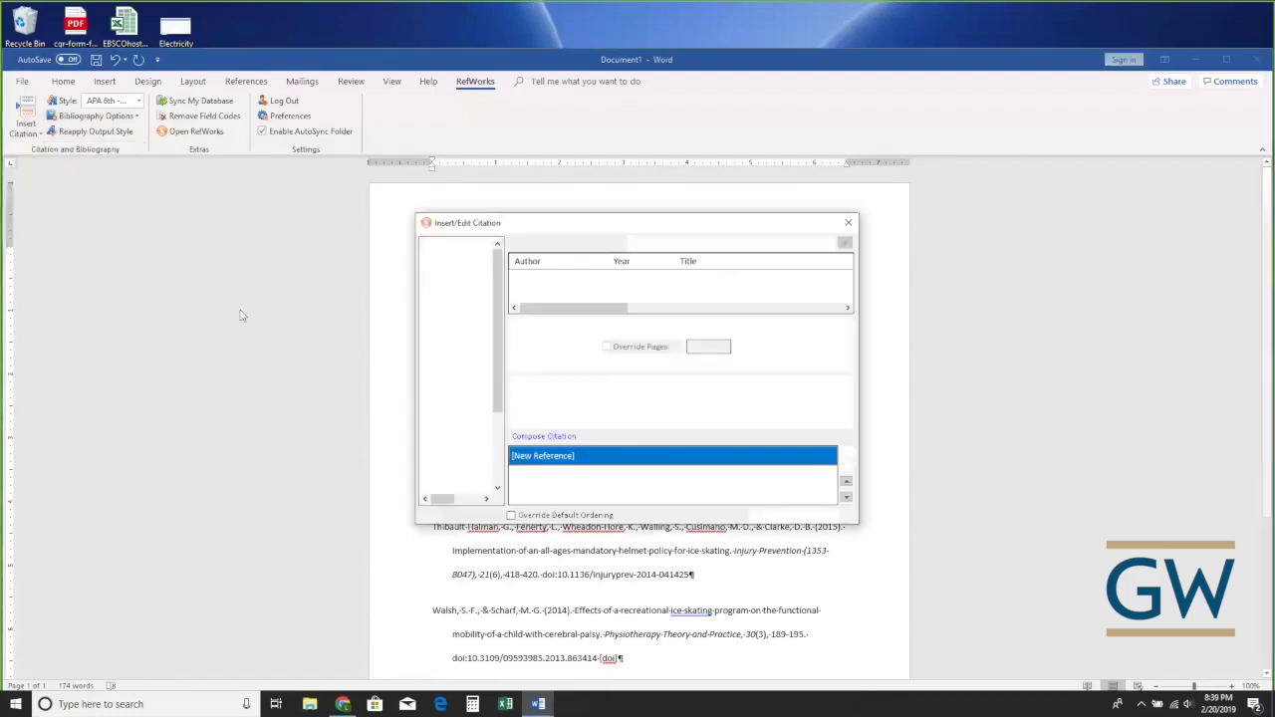
left_click(466, 374)
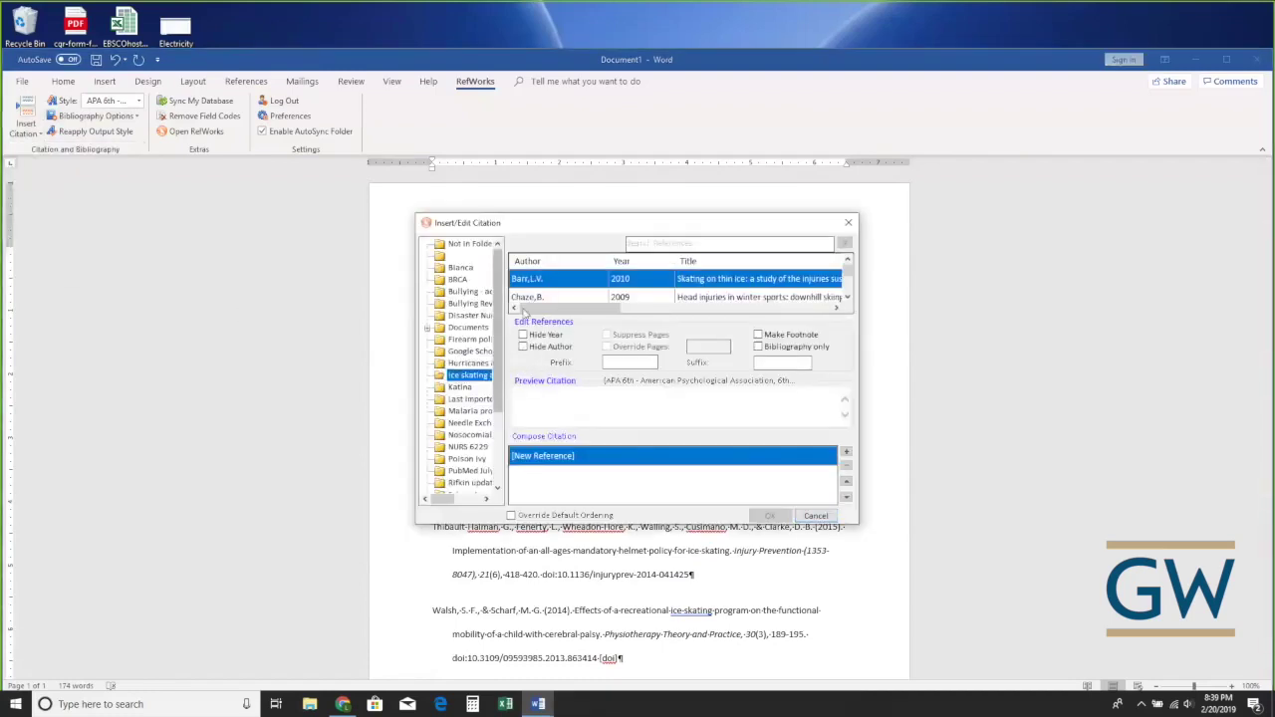
double_click(538, 281)
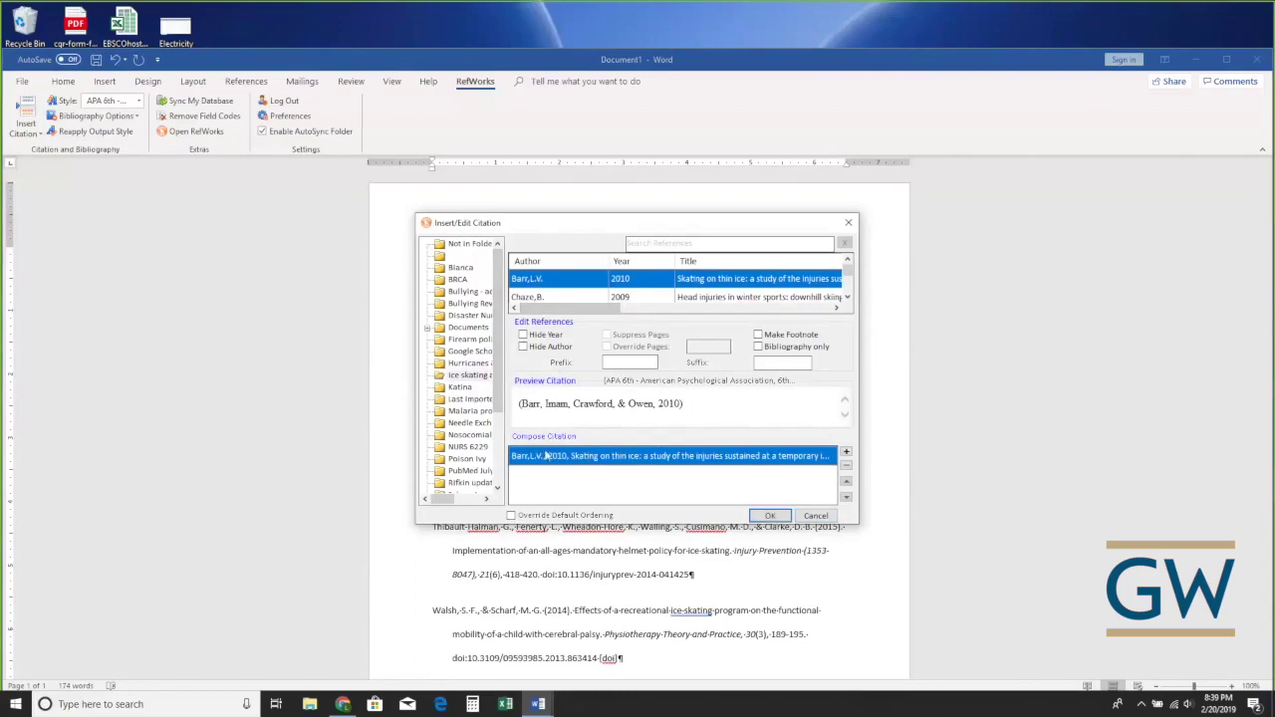
left_click(770, 515)
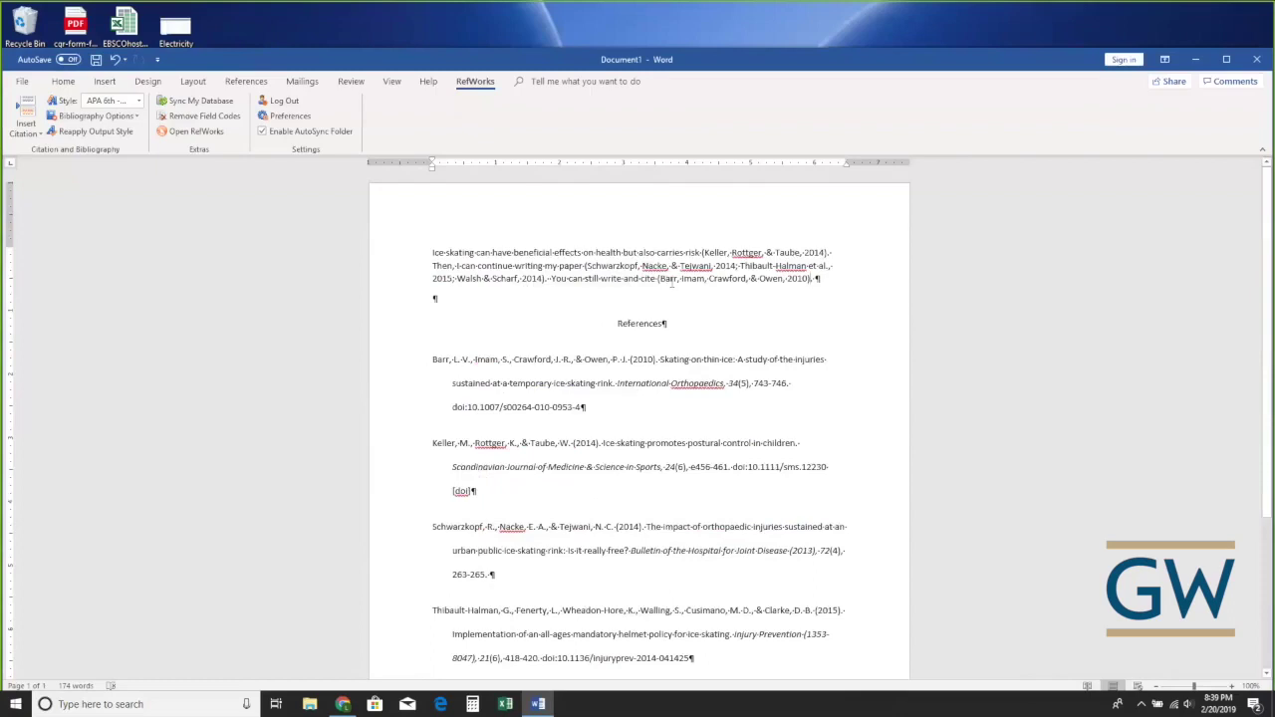
Select the Barr citation and view the References list as a single field.
left_click_drag(660, 282, 814, 280)
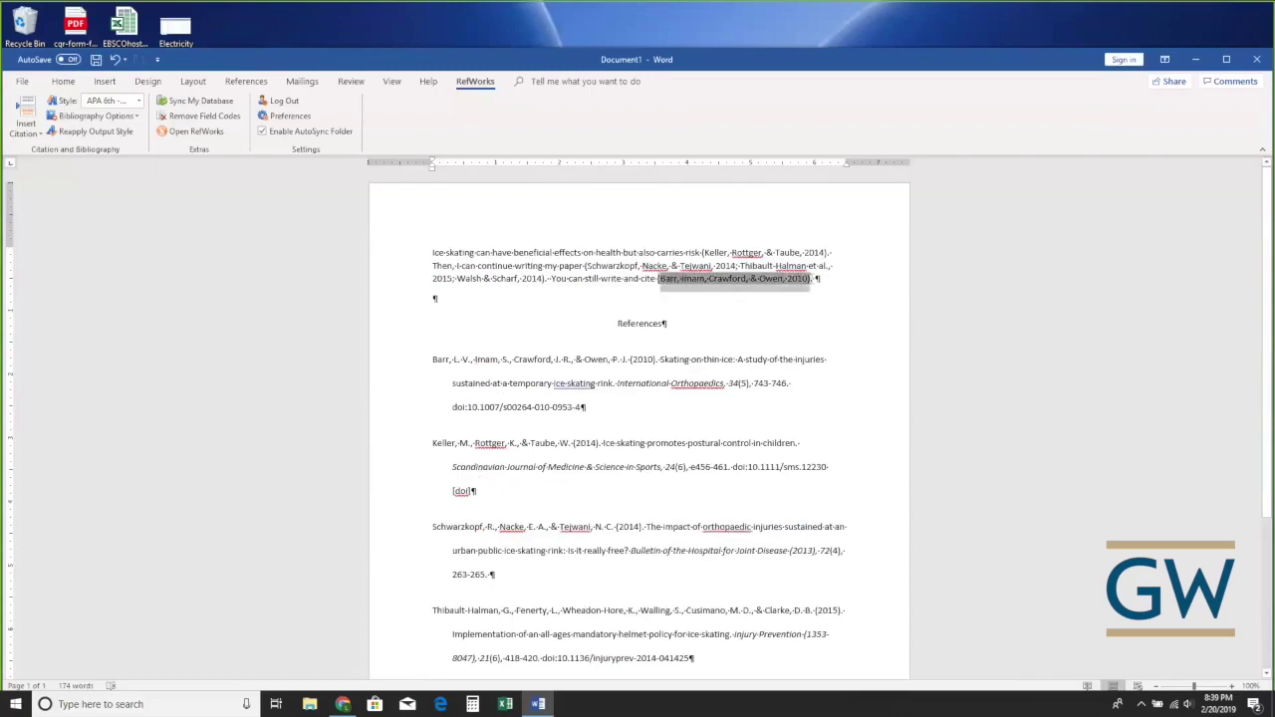
left_click(611, 409)
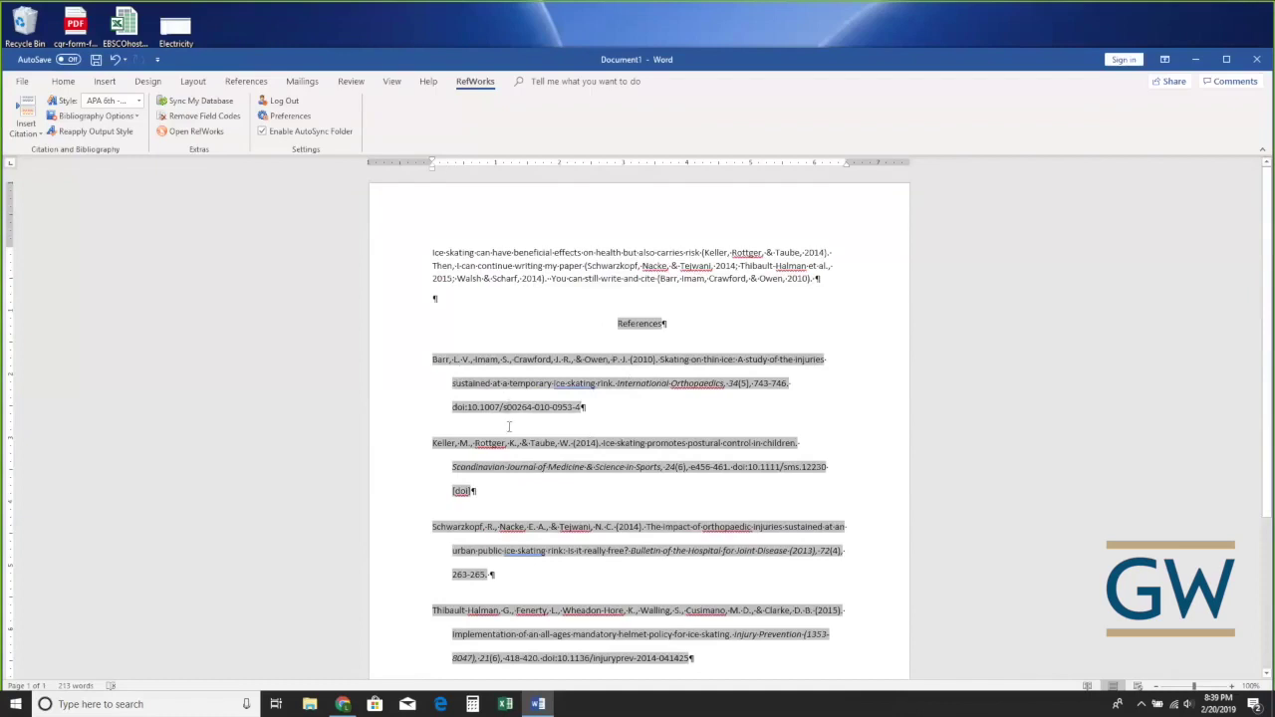
left_click(650, 282)
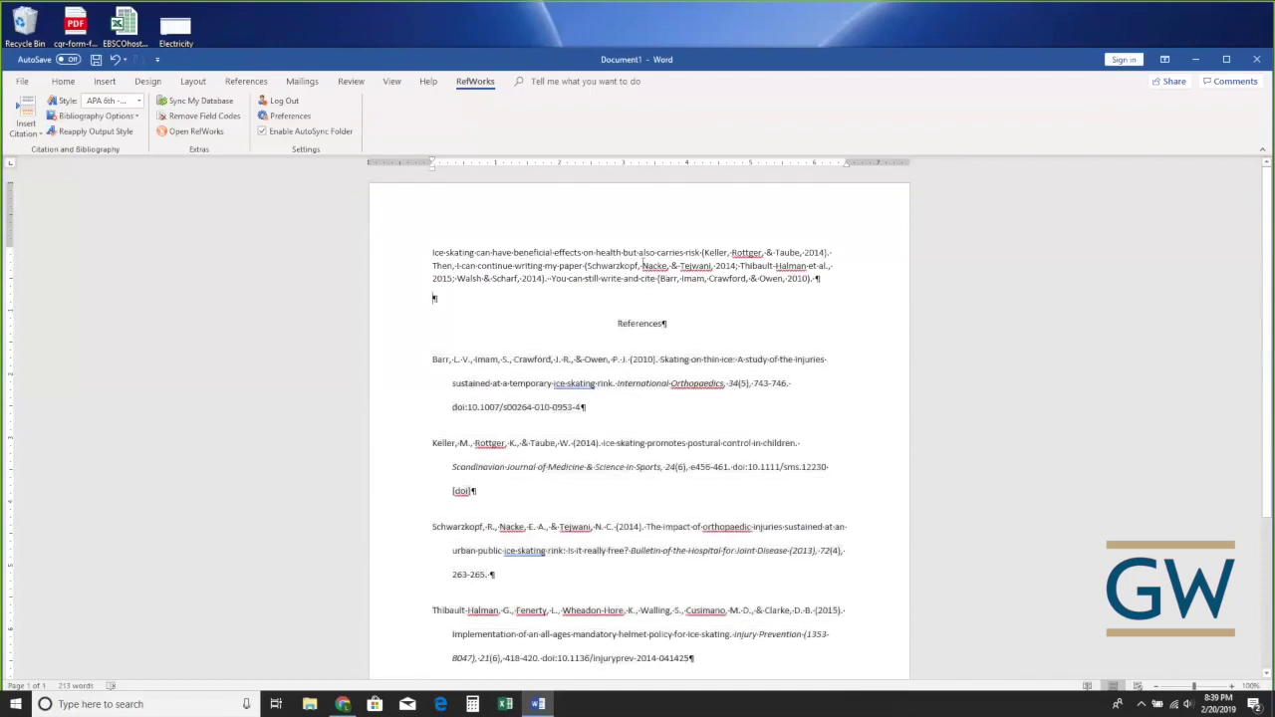
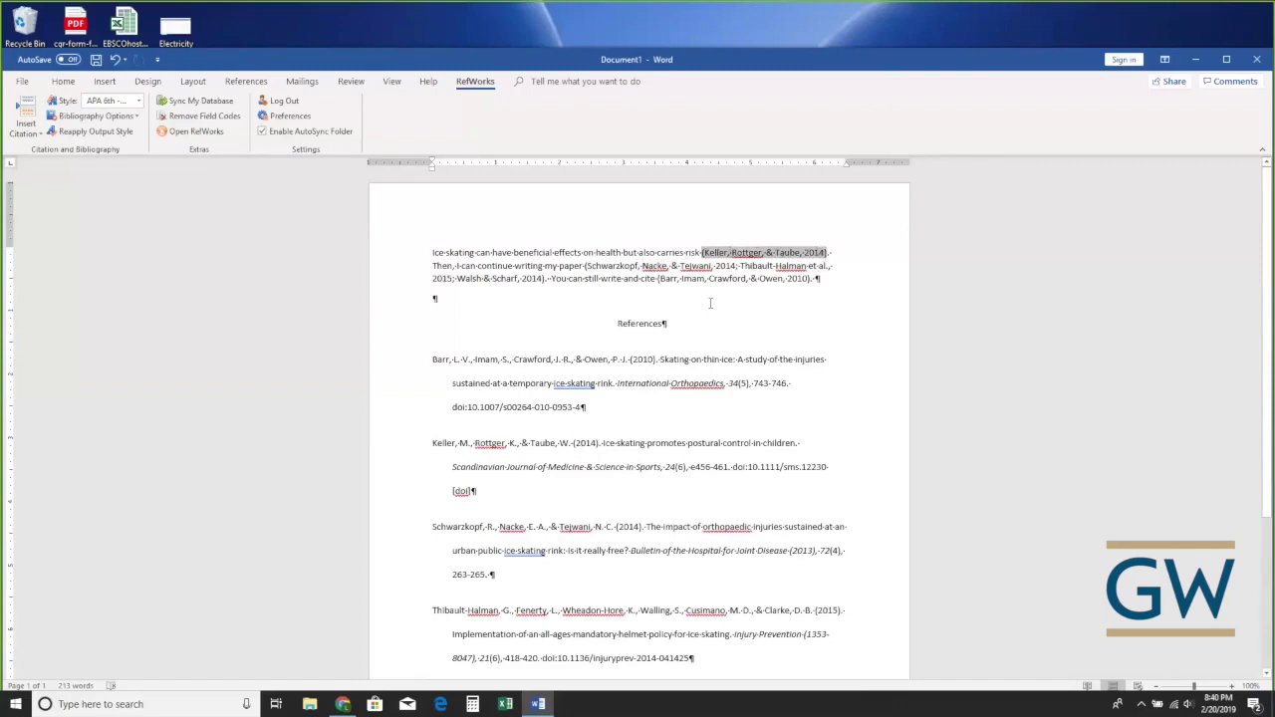
double_click(625, 324)
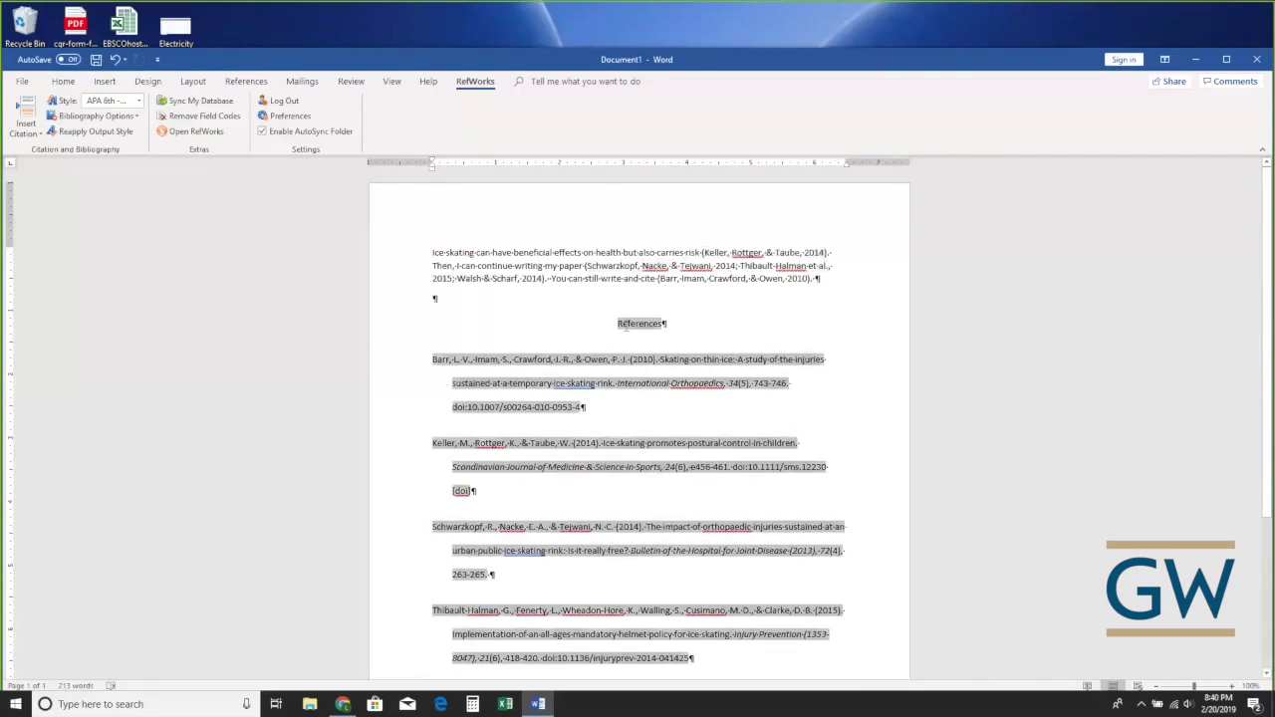
key("ctrl+shift+End")
scroll(609, 422, "down", 3)
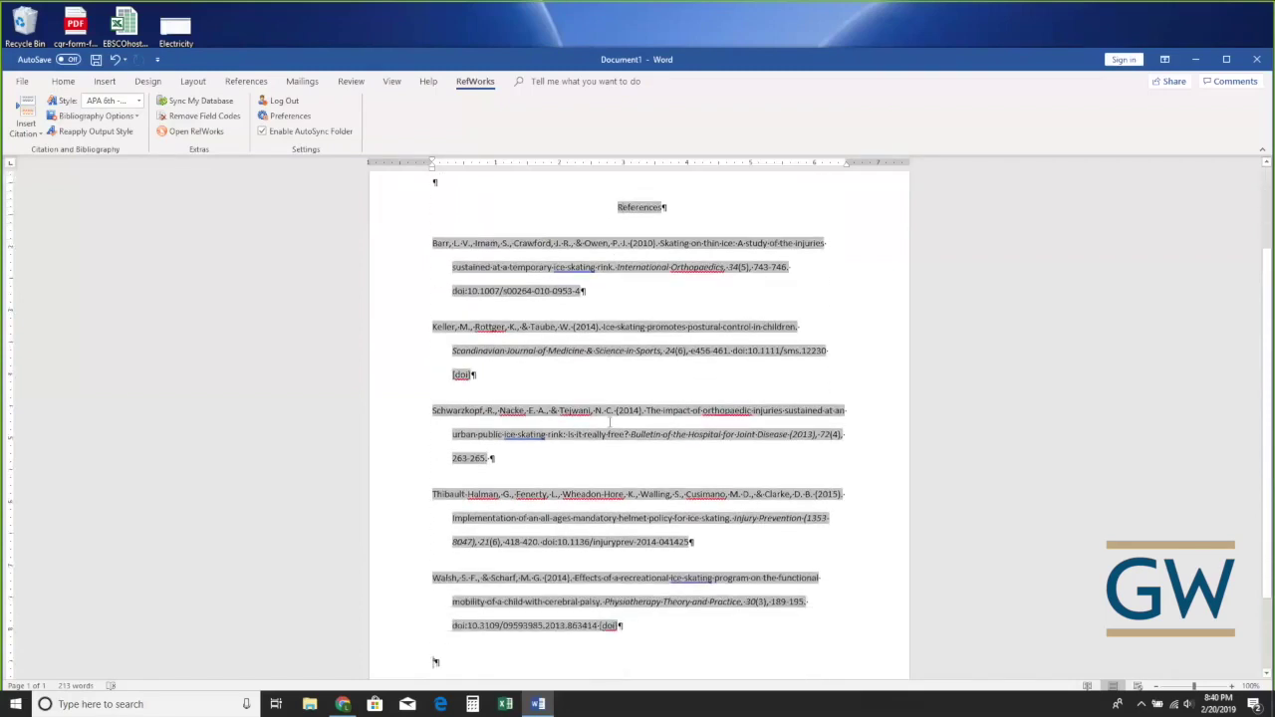
scroll(603, 404, "up", 3)
scroll(490, 341, "up", 1)
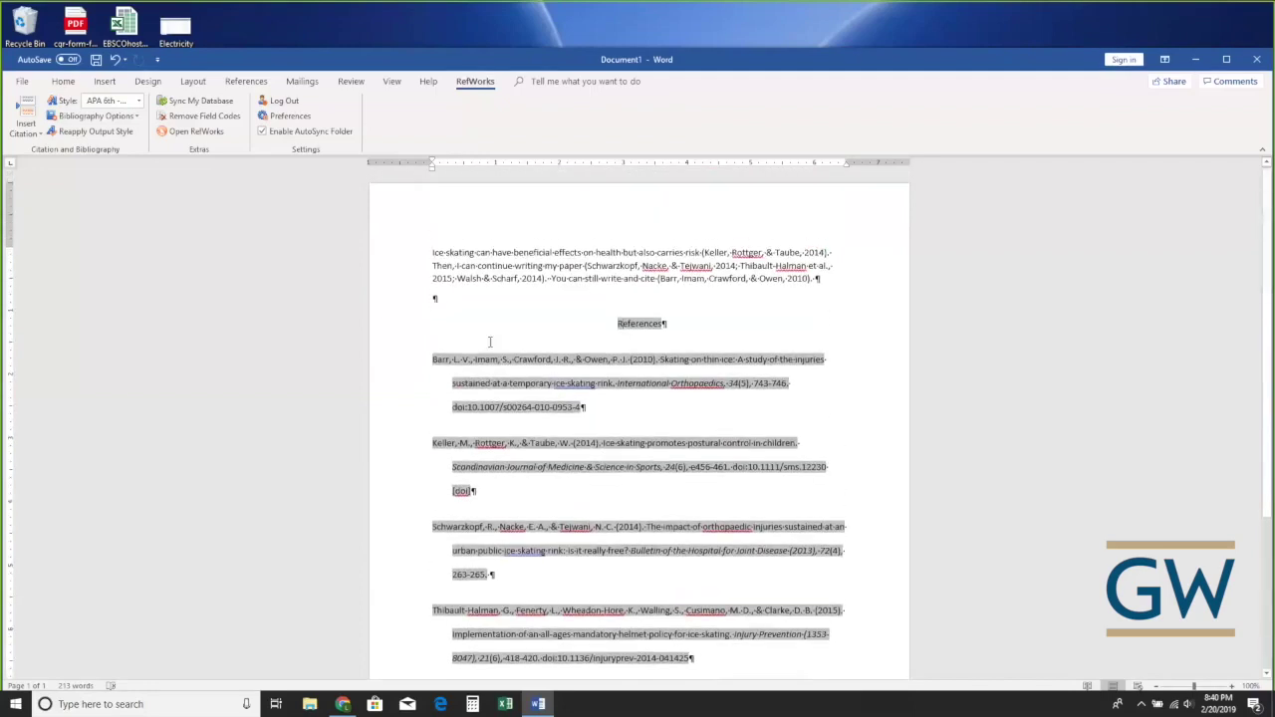
left_click(526, 285)
left_click(503, 302)
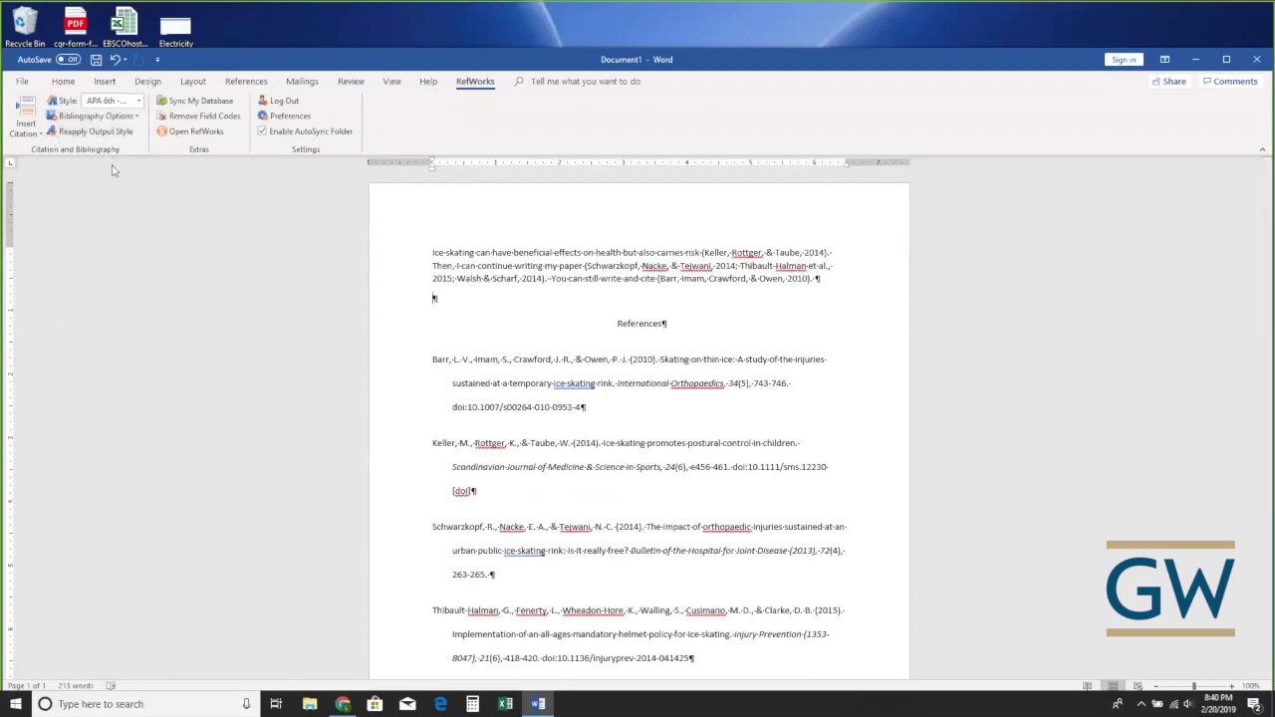
Apply AMA 10th Edition style and inspect the superscript citation after 'risk'.
left_click(138, 100)
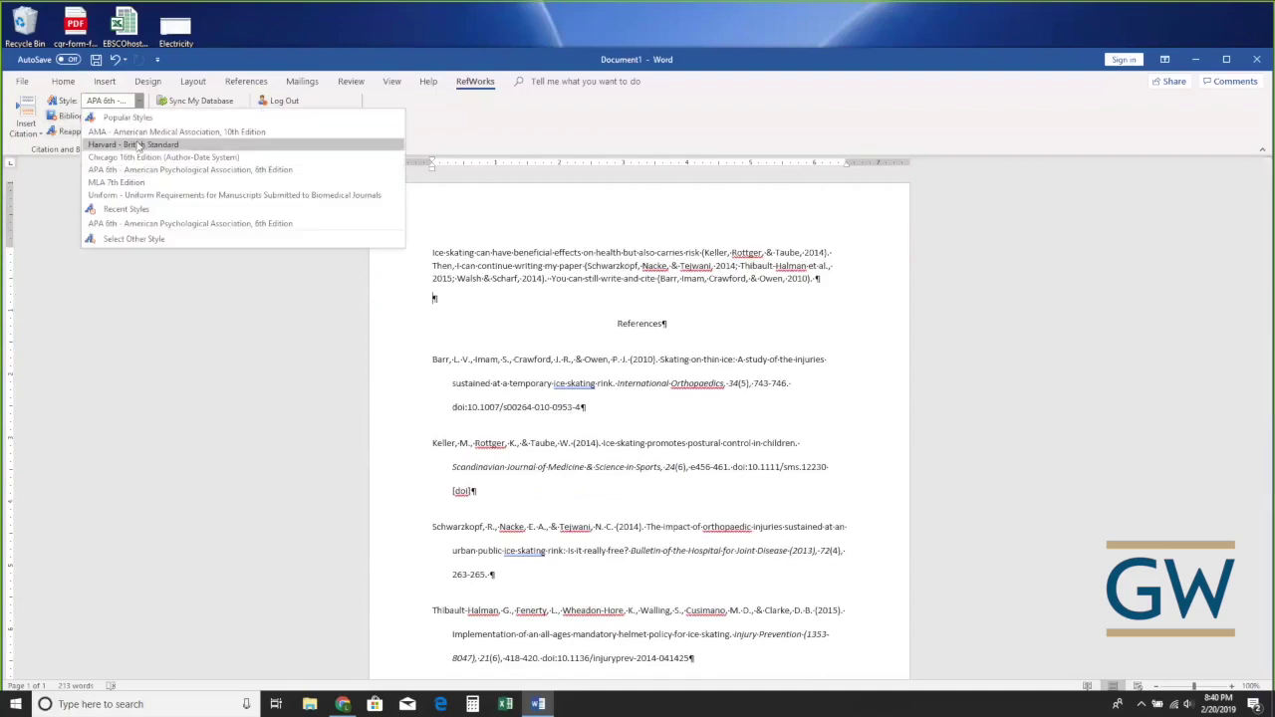
left_click(177, 131)
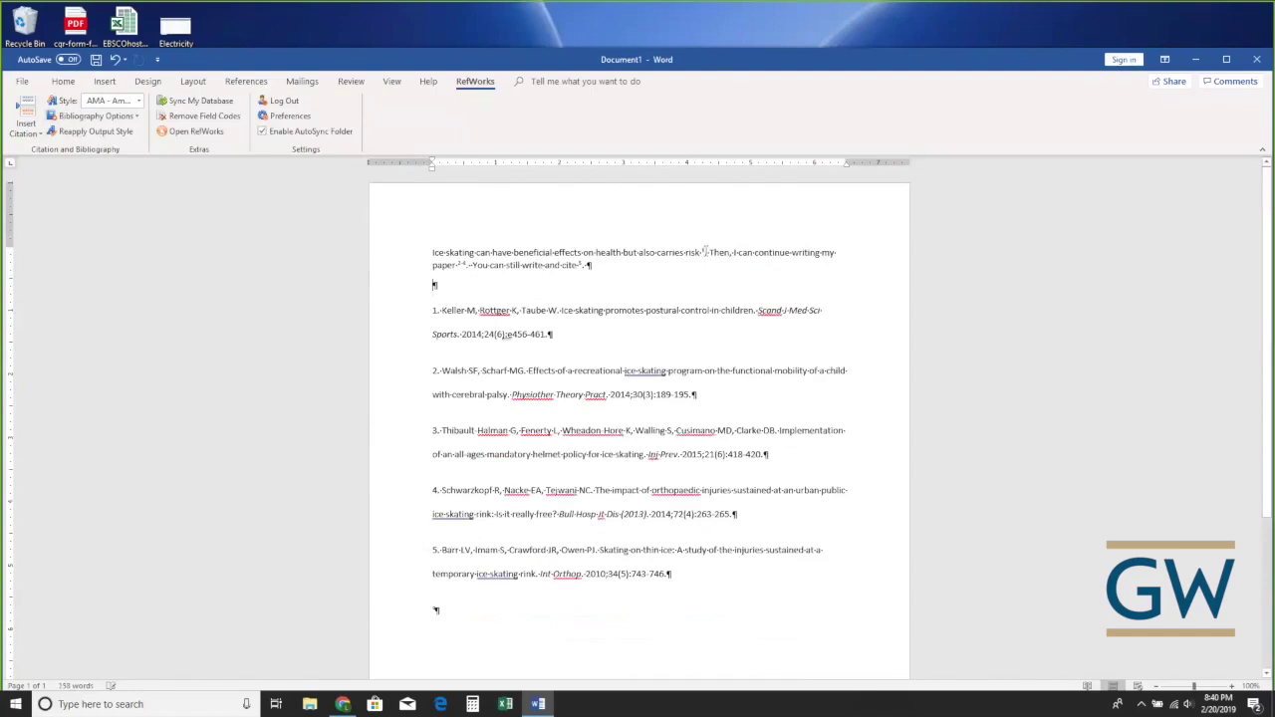
double_click(702, 252)
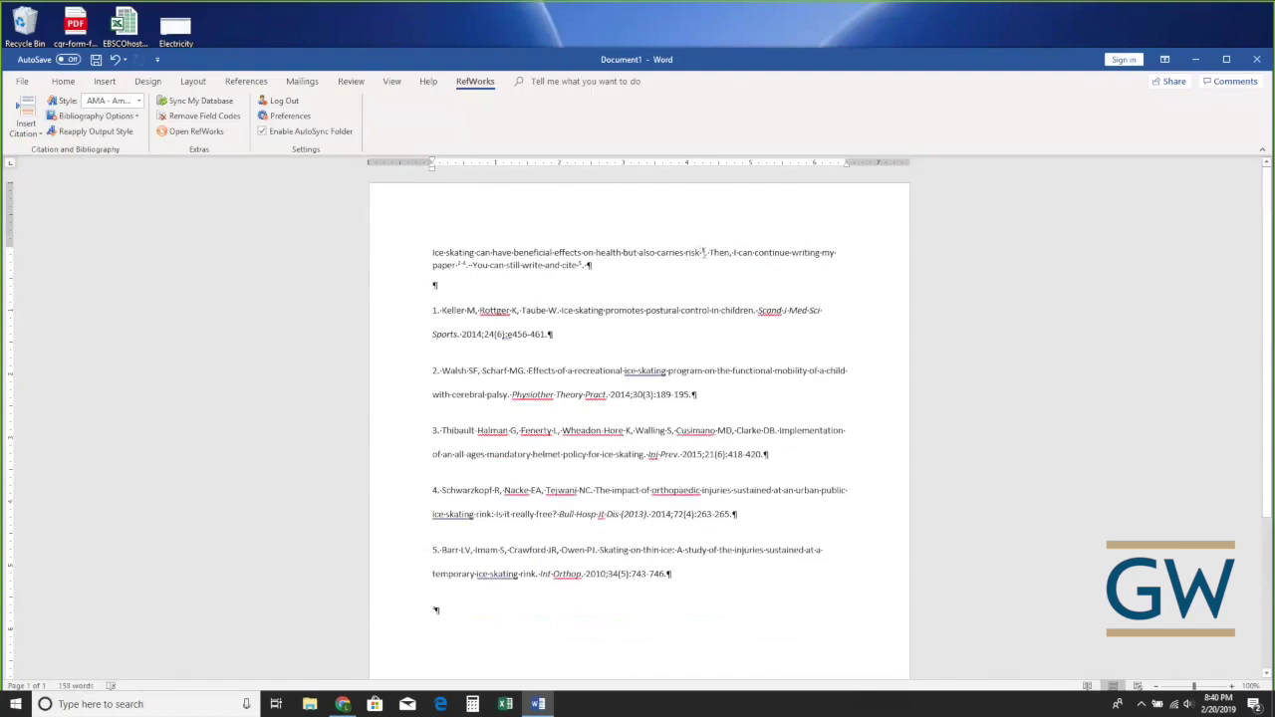
left_click(703, 254)
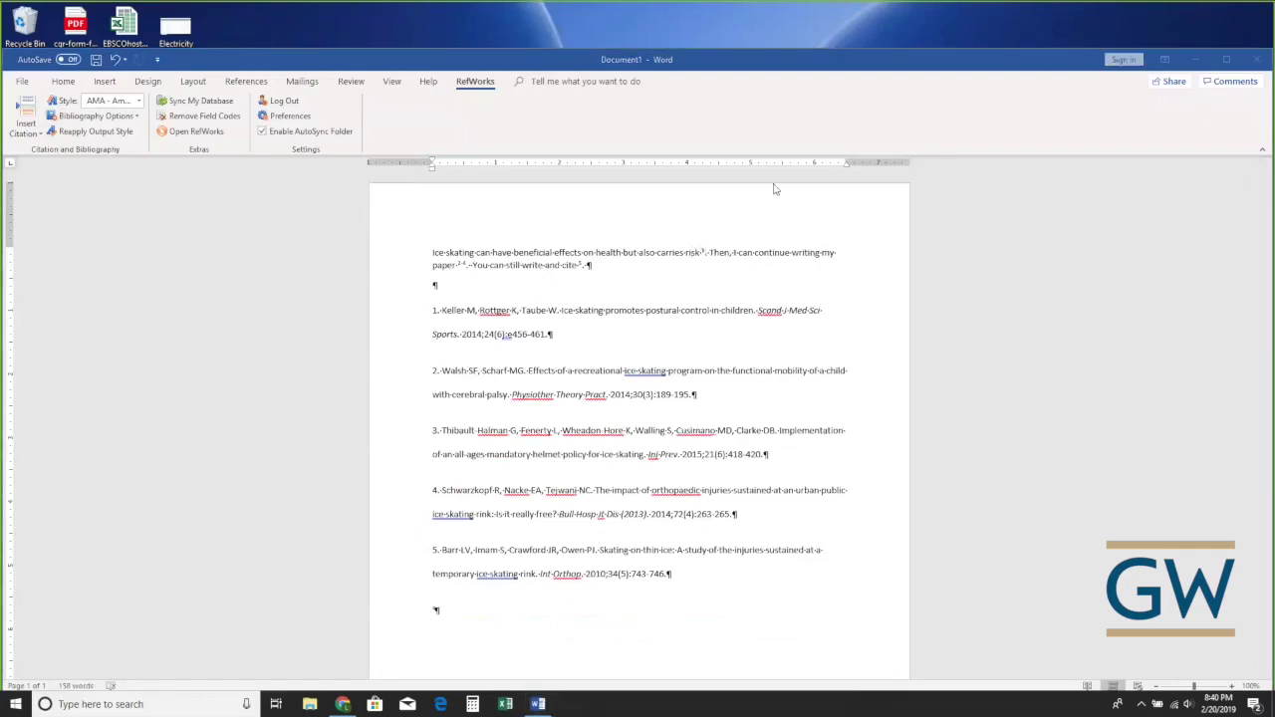
left_click(392, 80)
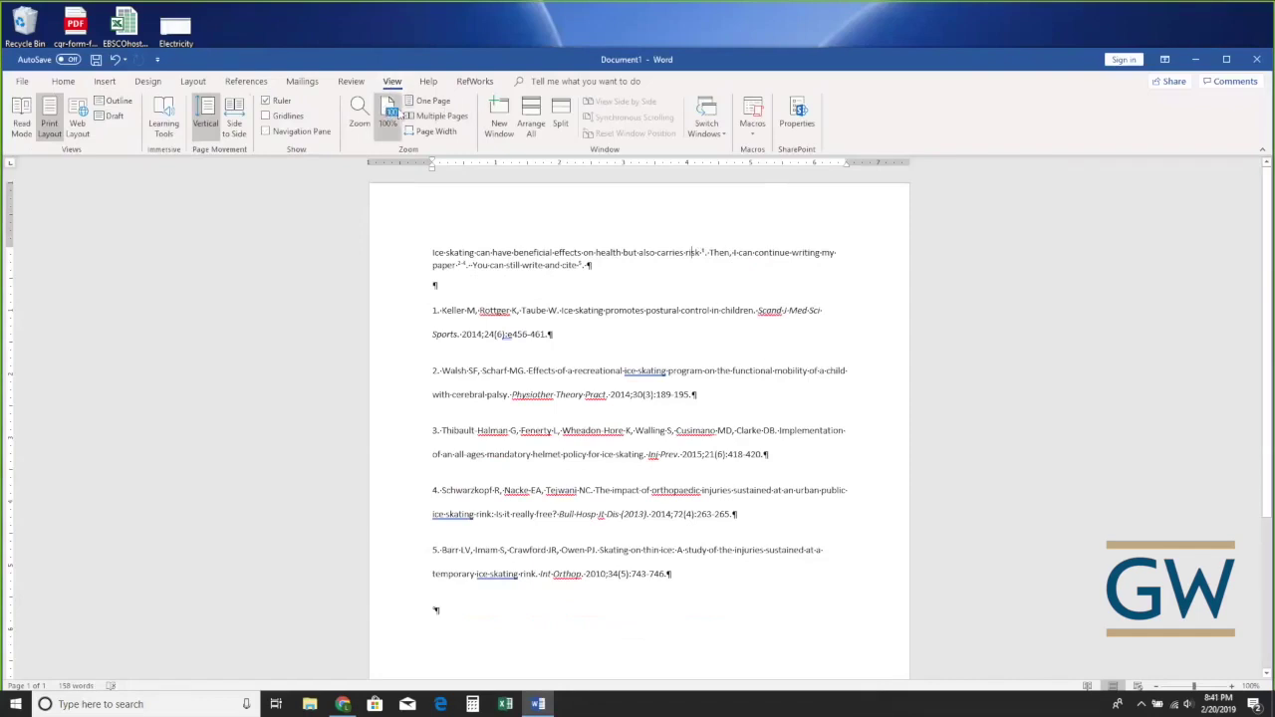
Zoom the document view to 200%.
left_click(359, 112)
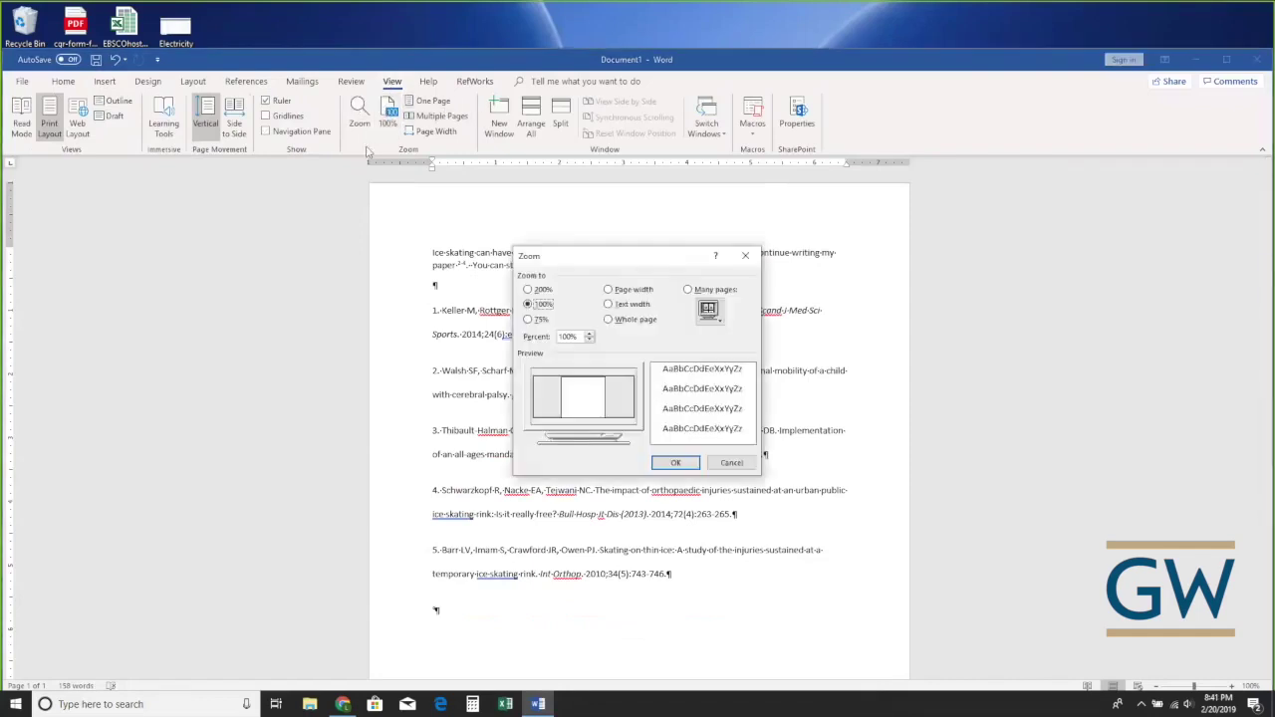
left_click(529, 288)
left_click(676, 462)
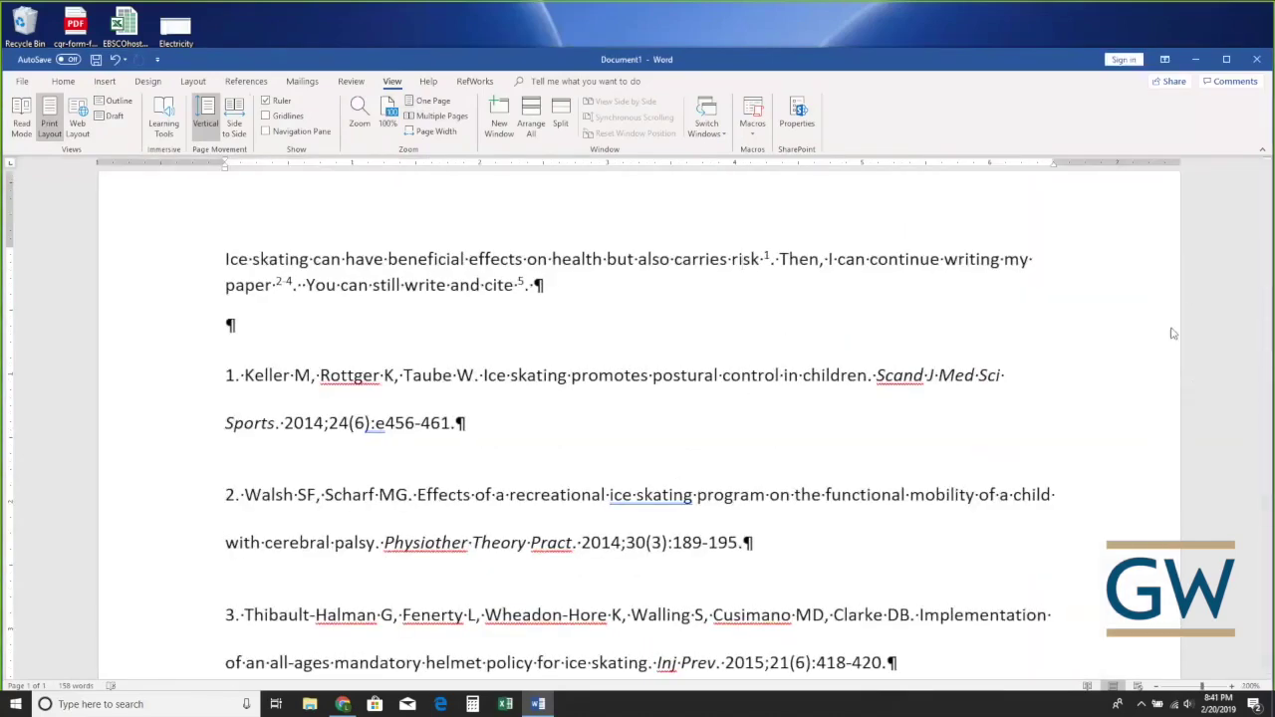
Inspect the superscript citations 1, 2–4 and 5, then return to the RefWorks tools.
left_click(767, 259)
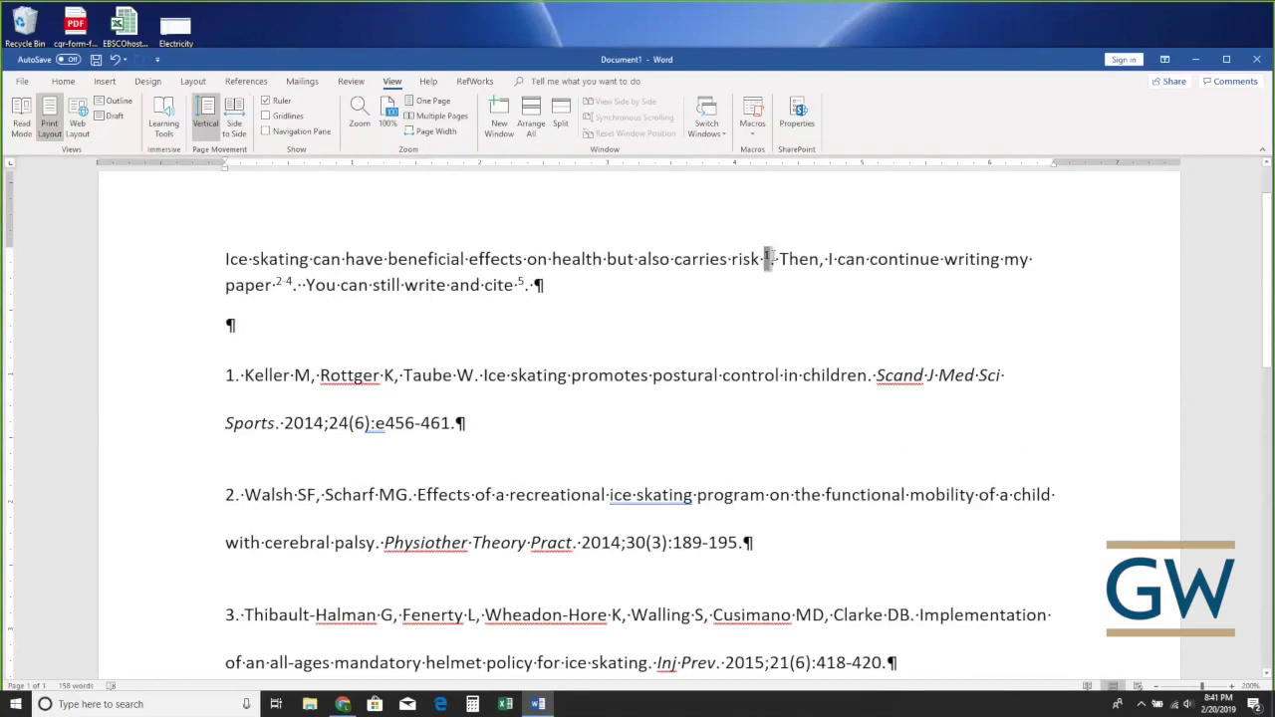
left_click(281, 288)
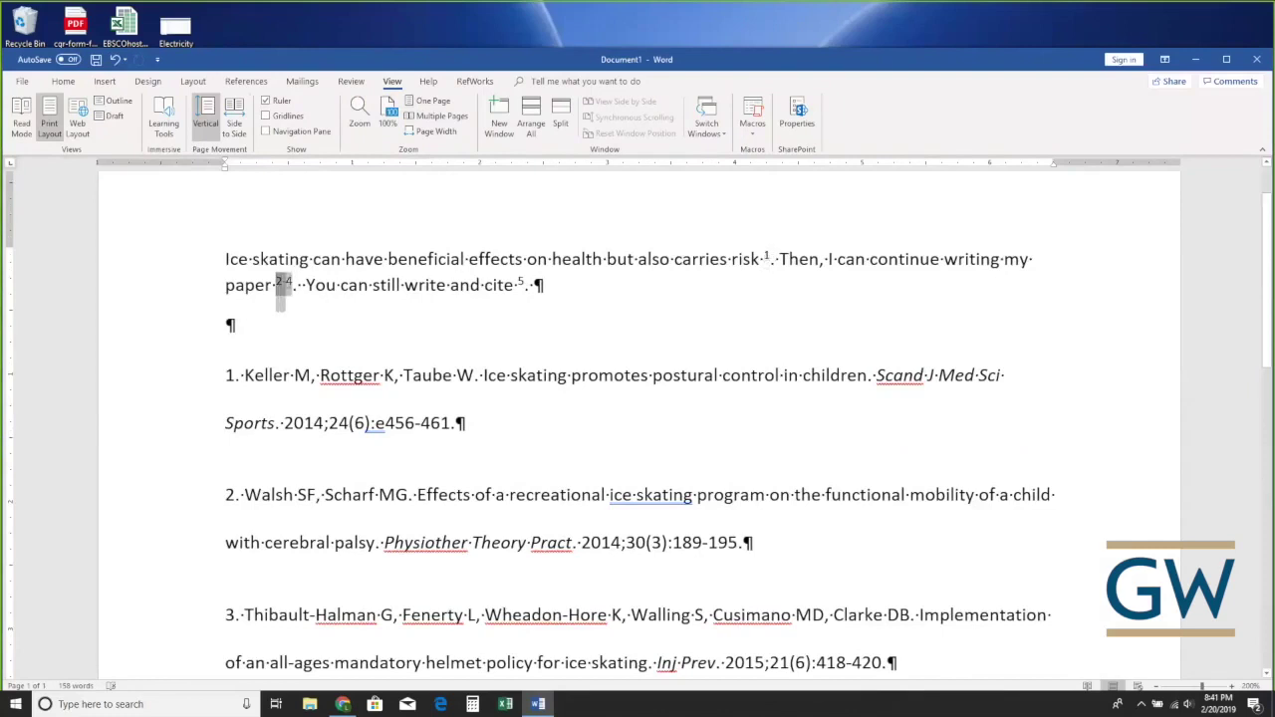
double_click(282, 287)
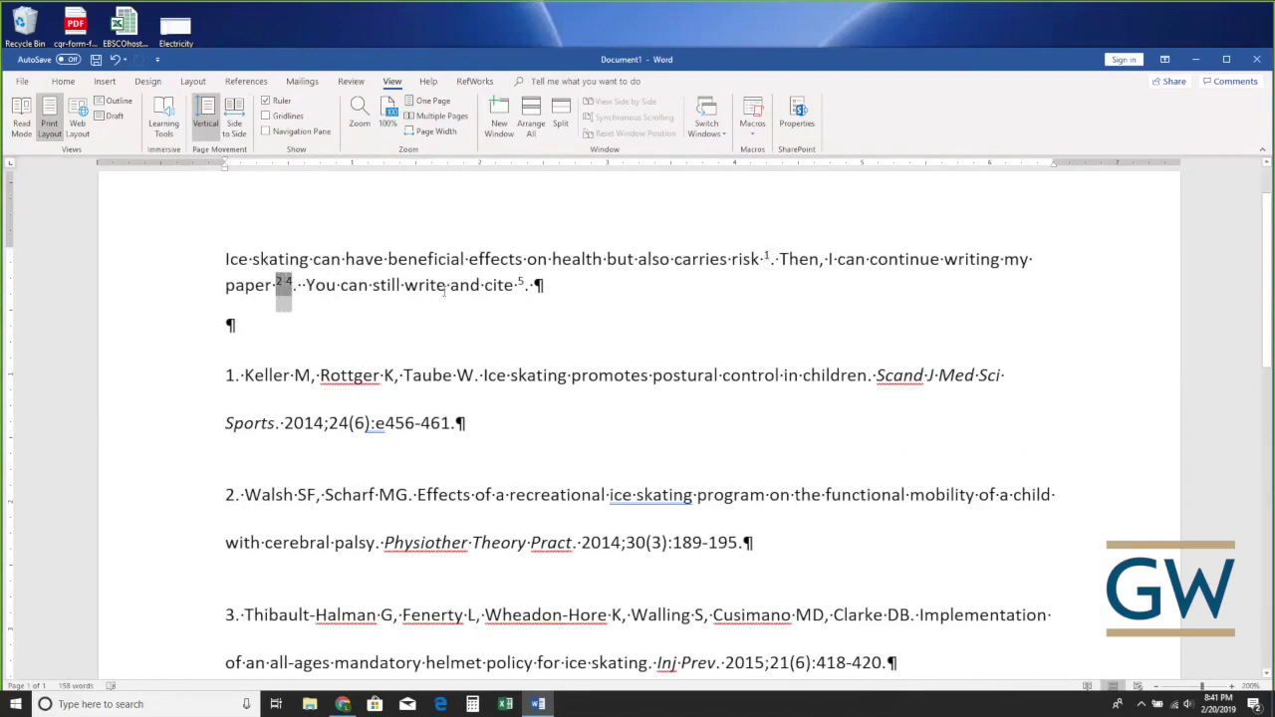
left_click(525, 286)
scroll(420, 366, "down", 1)
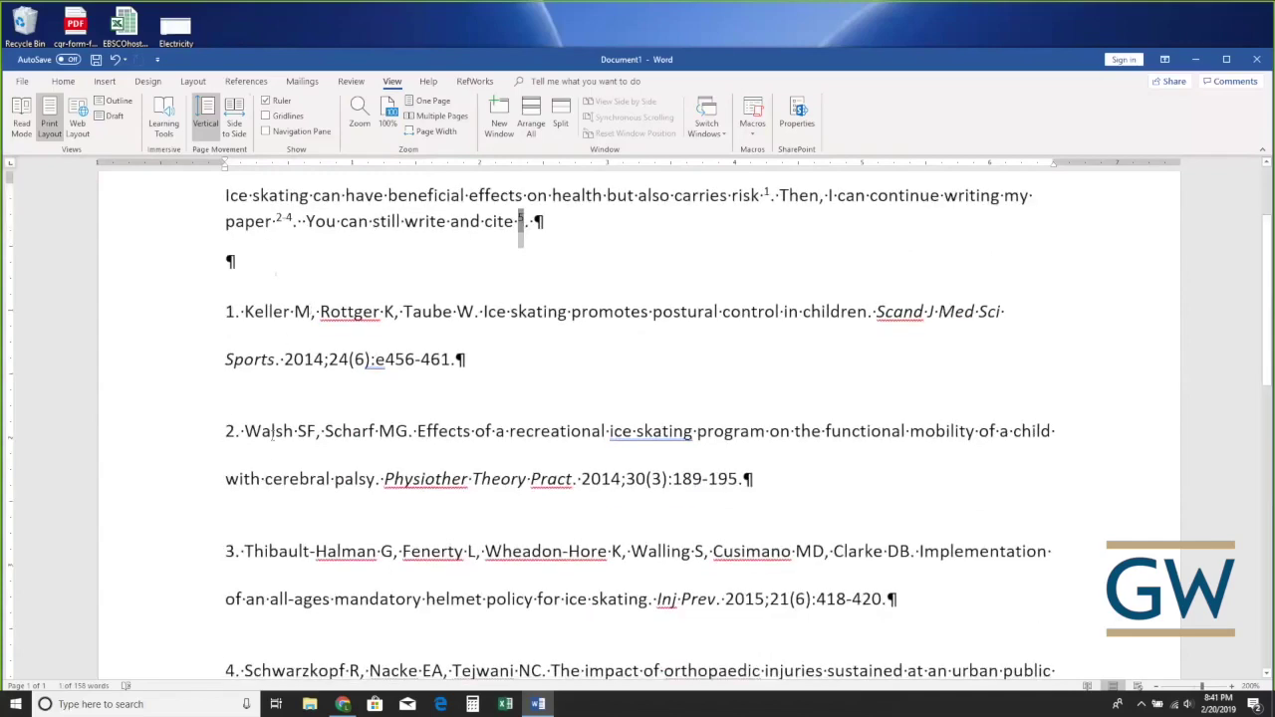
scroll(279, 457, "down", 1)
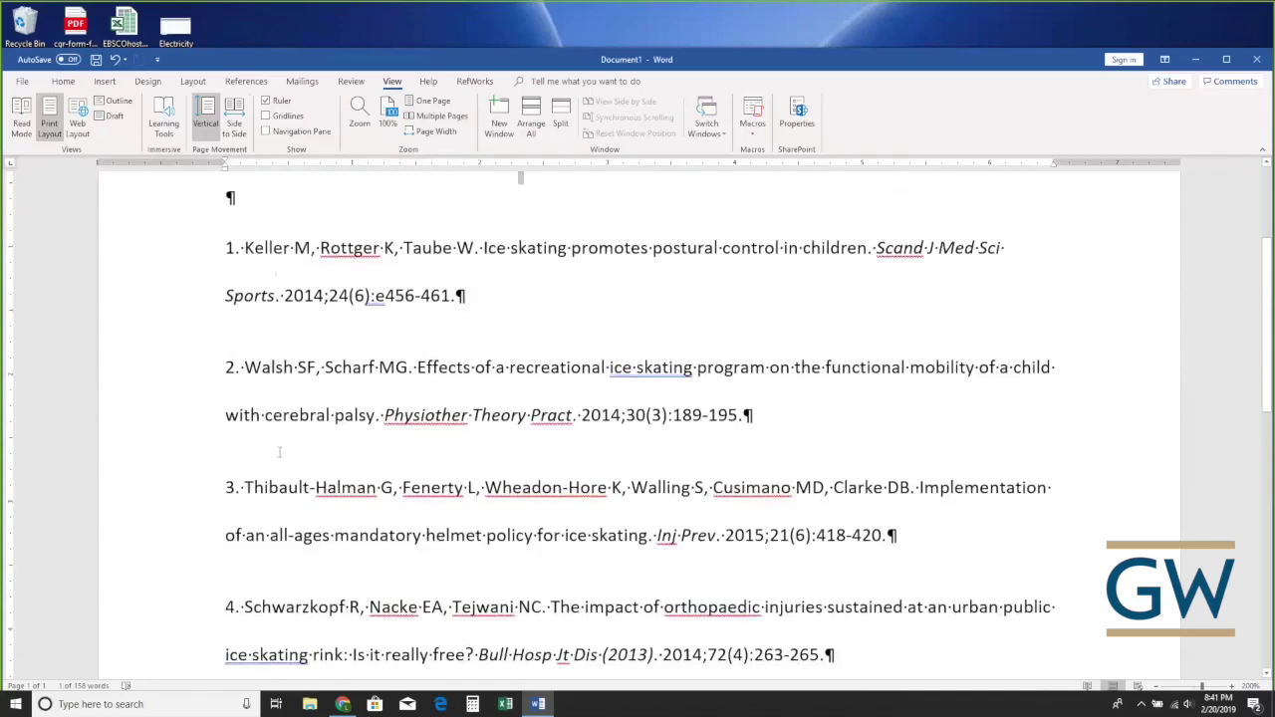
scroll(317, 489, "up", 3)
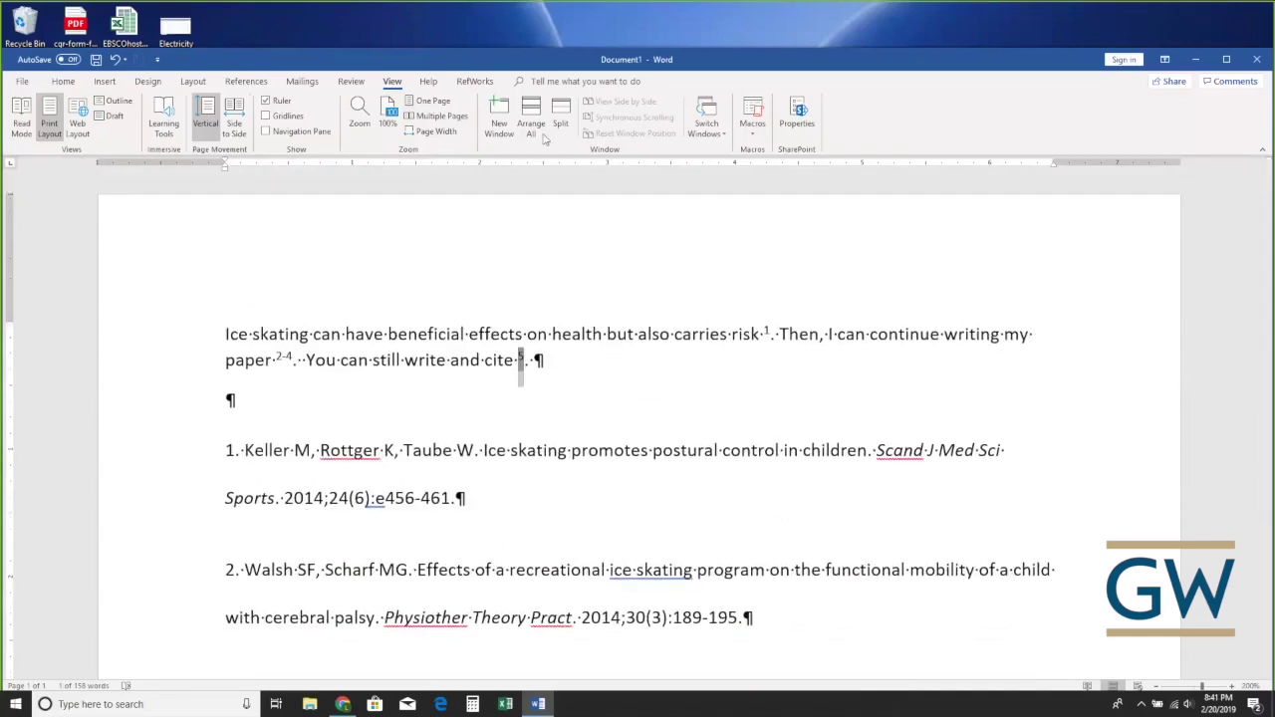
left_click(474, 82)
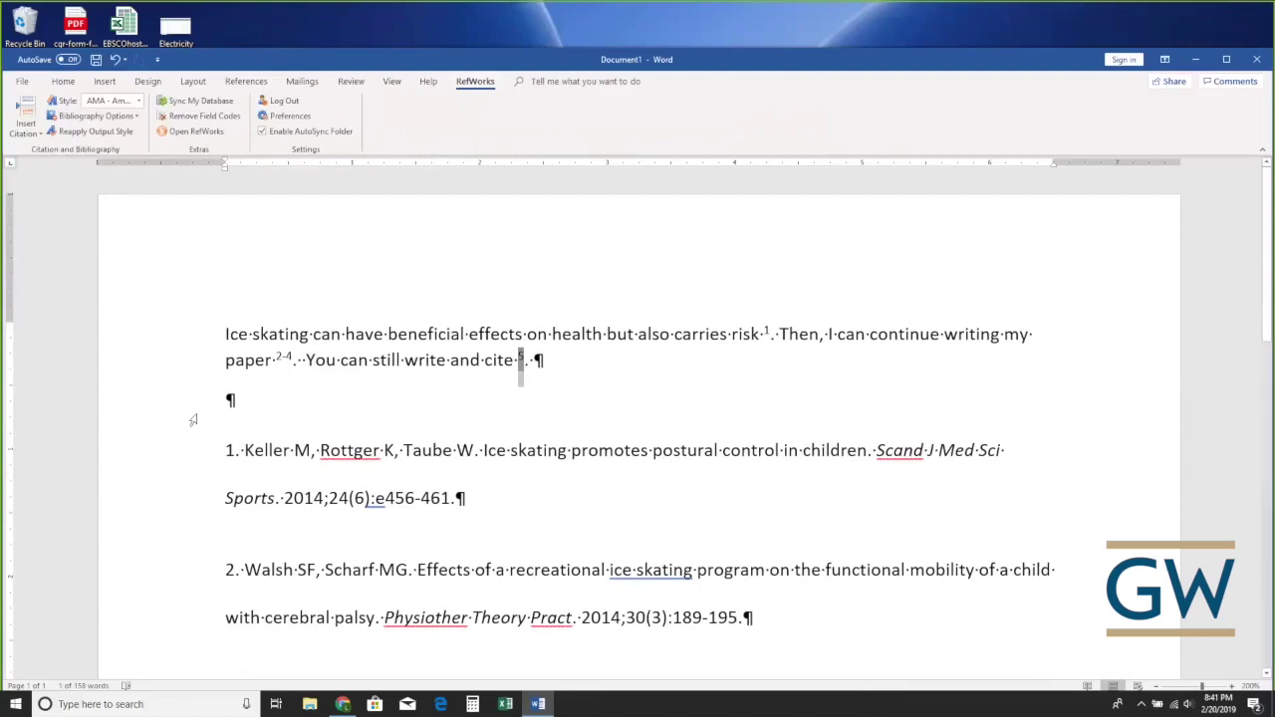
Apply the Uniform Requirements style and check the (2-4) and (5) citations.
left_click(139, 100)
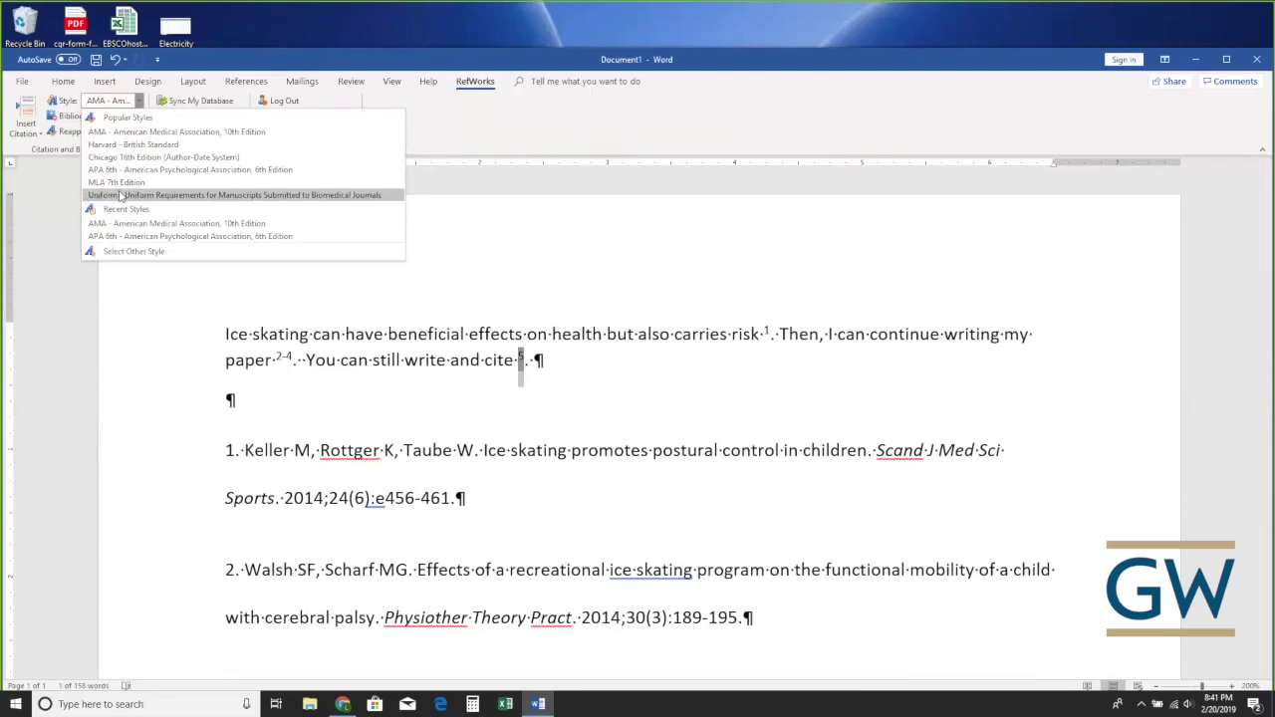
left_click(120, 195)
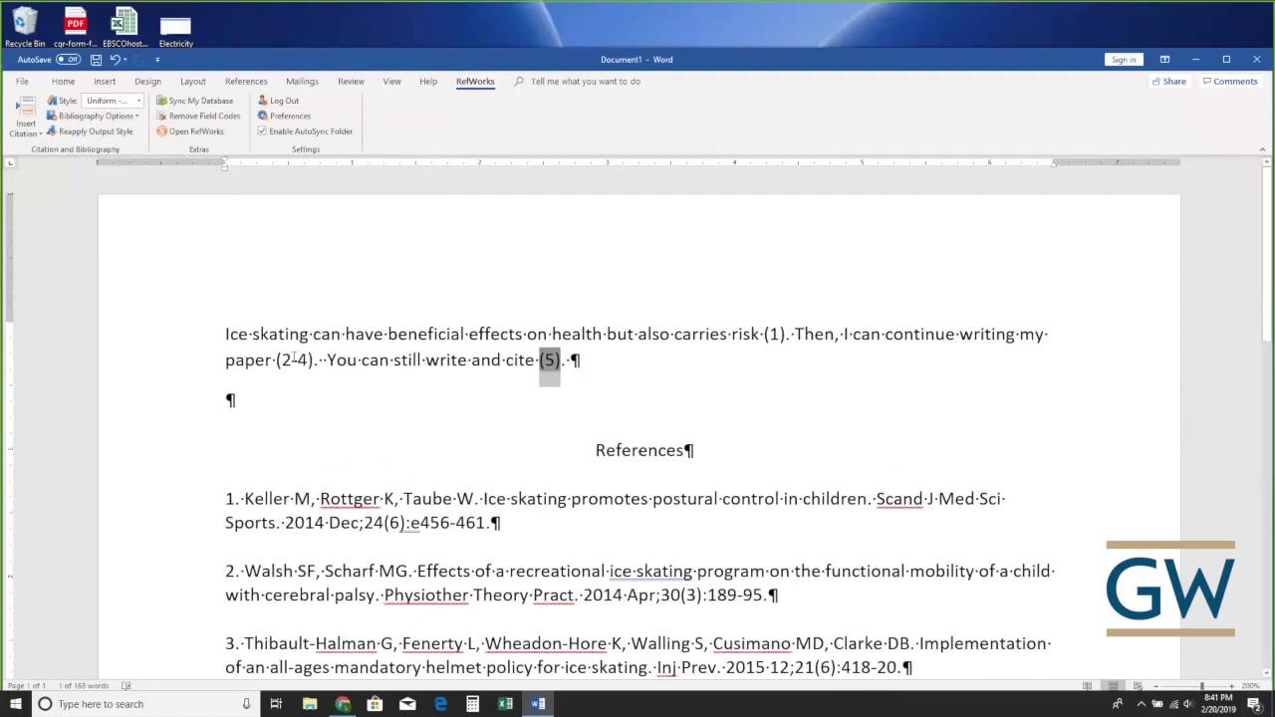
left_click(291, 360)
left_click(550, 362)
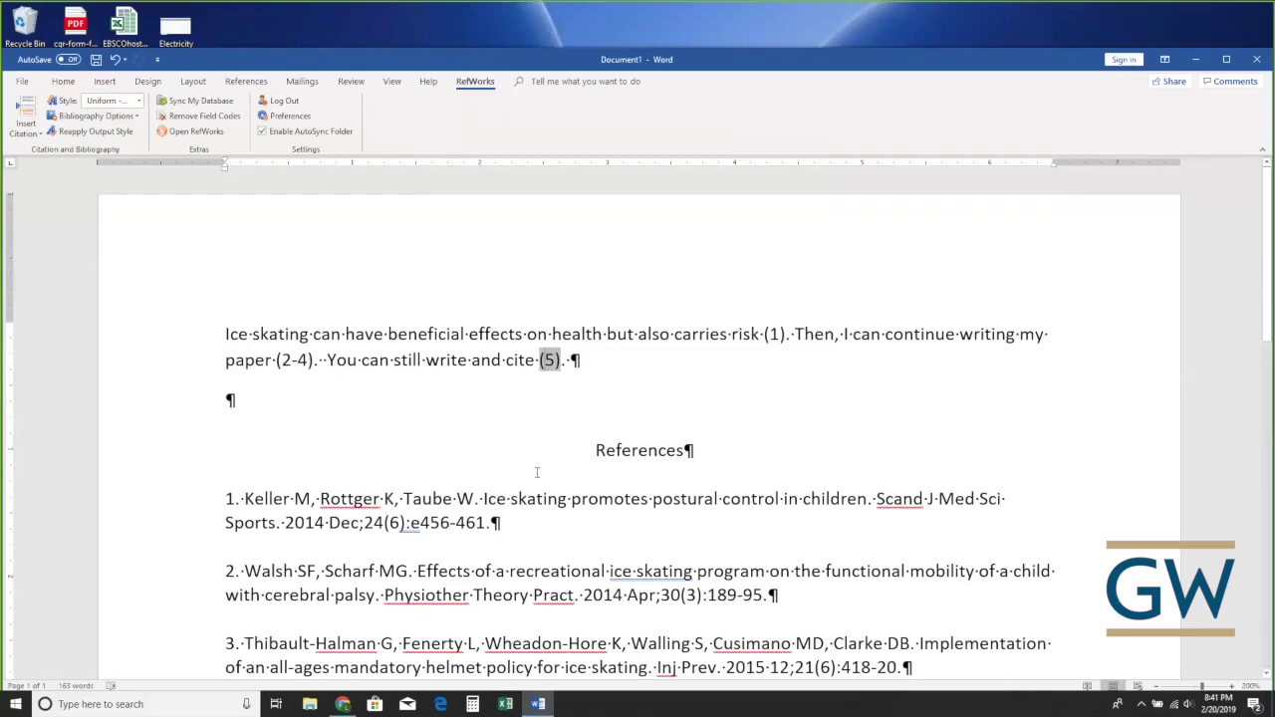
left_click(596, 360)
Apply APA 6th style and check the Keller citation and the paragraph end.
left_click(122, 104)
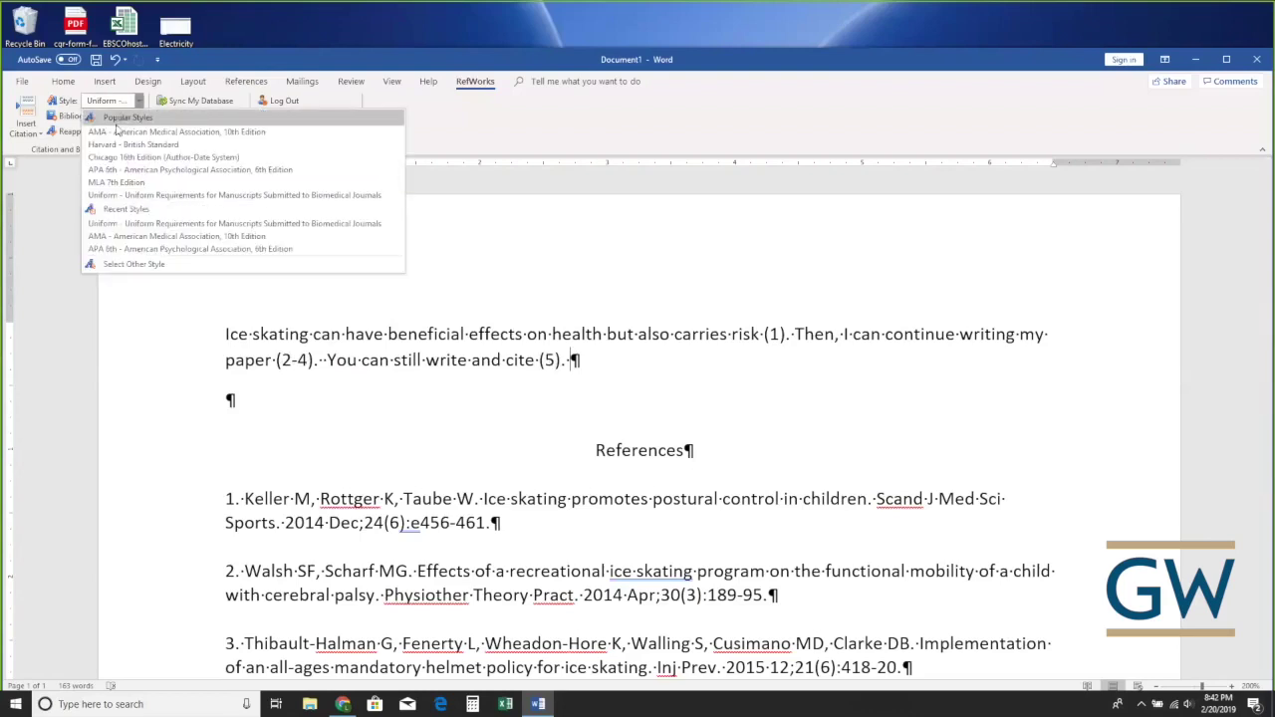
left_click(118, 168)
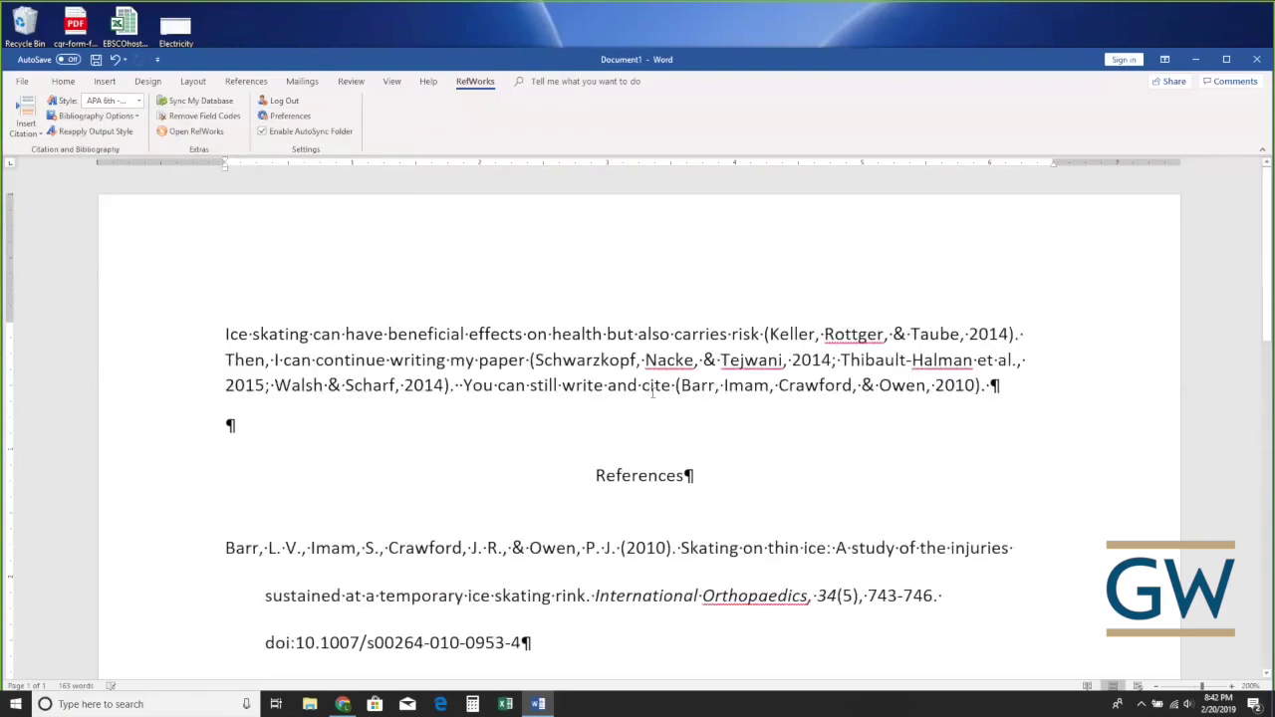
left_click(613, 364)
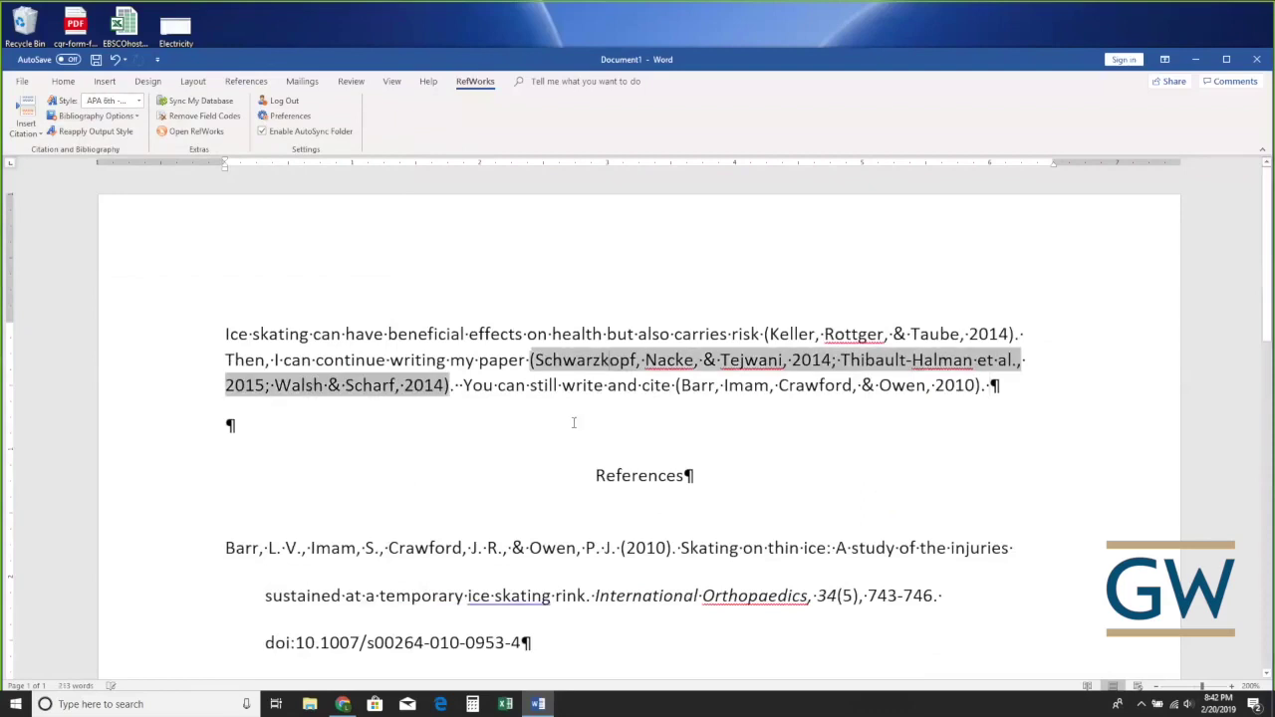
left_click(724, 436)
left_click(997, 389)
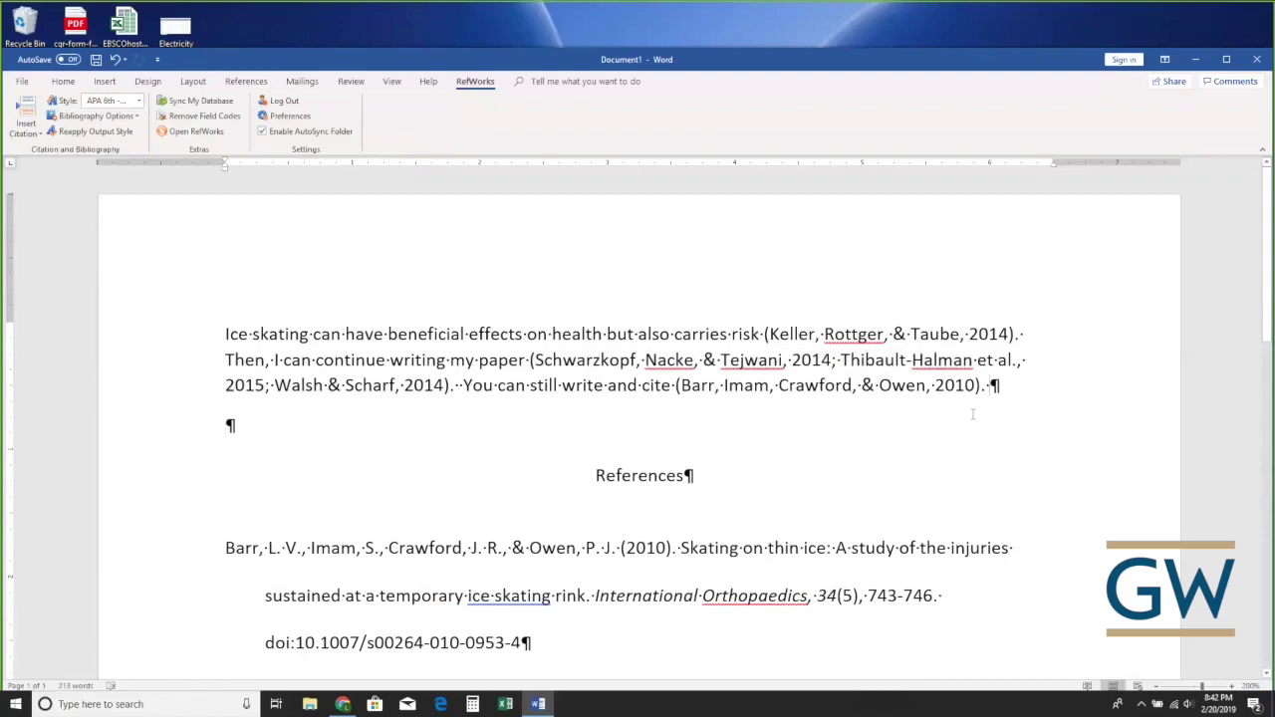
left_click(845, 335)
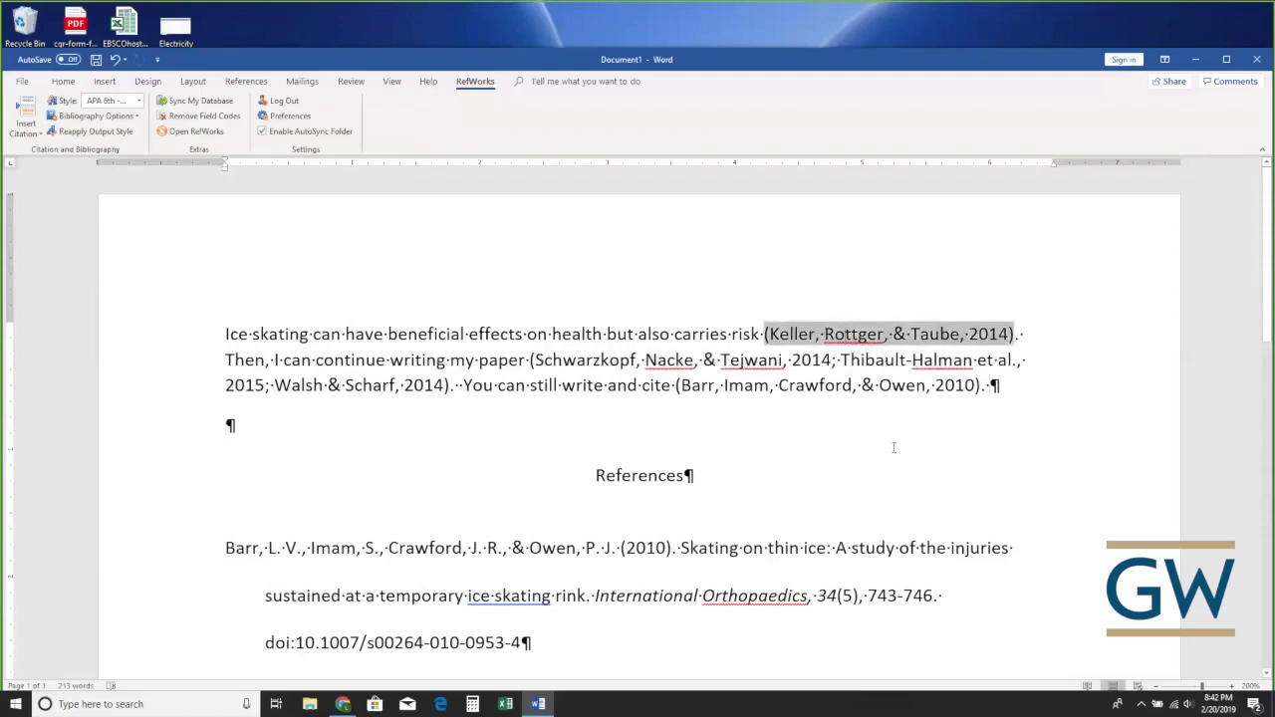
left_click(1006, 389)
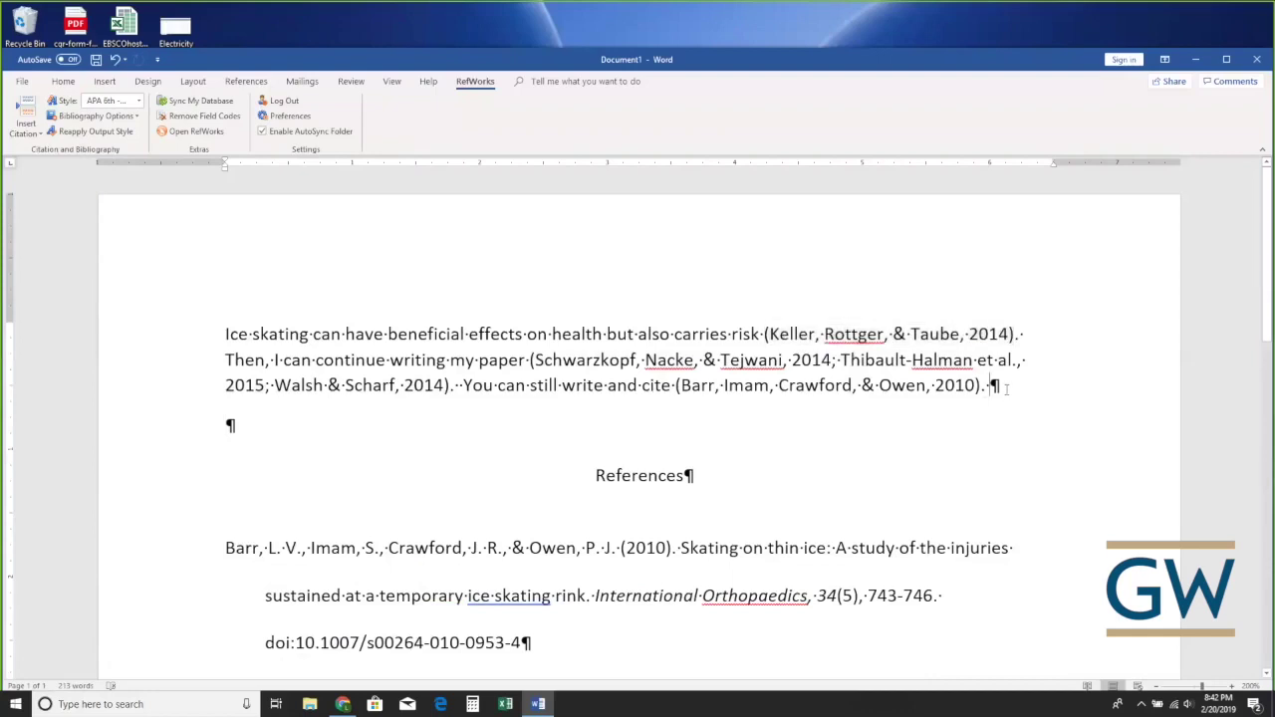
left_click(913, 329)
left_click(112, 103)
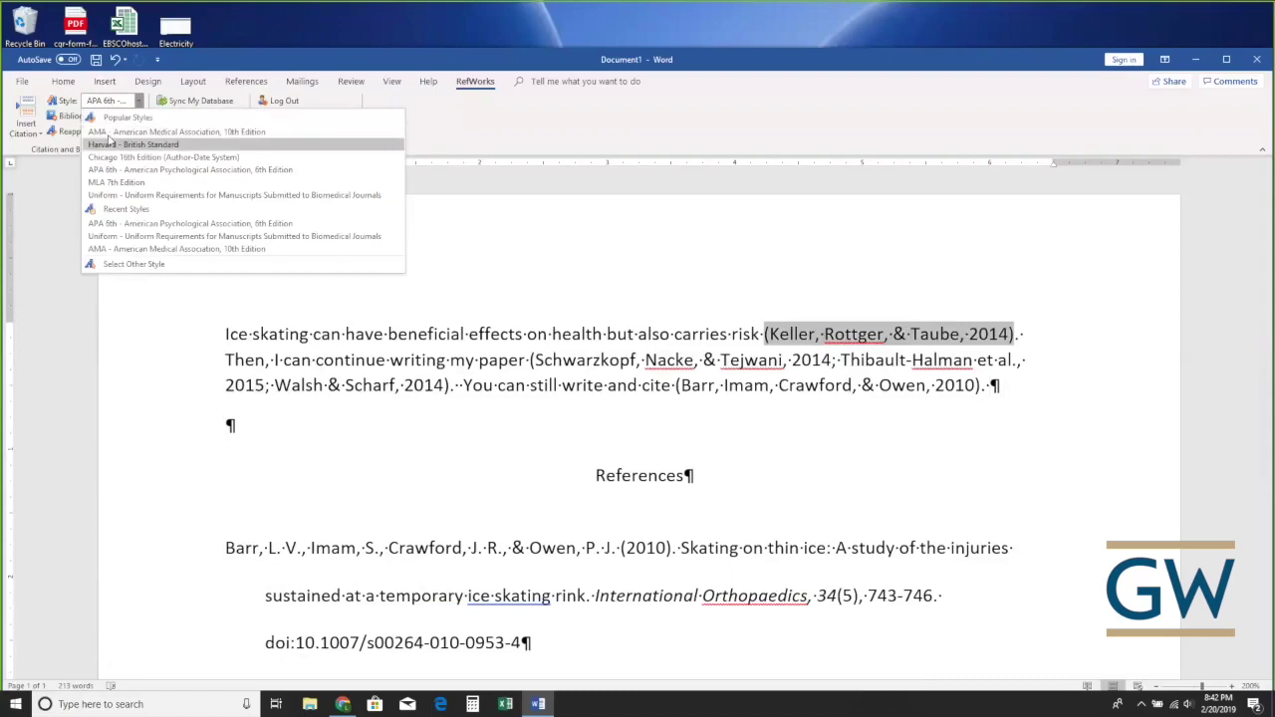
left_click(111, 132)
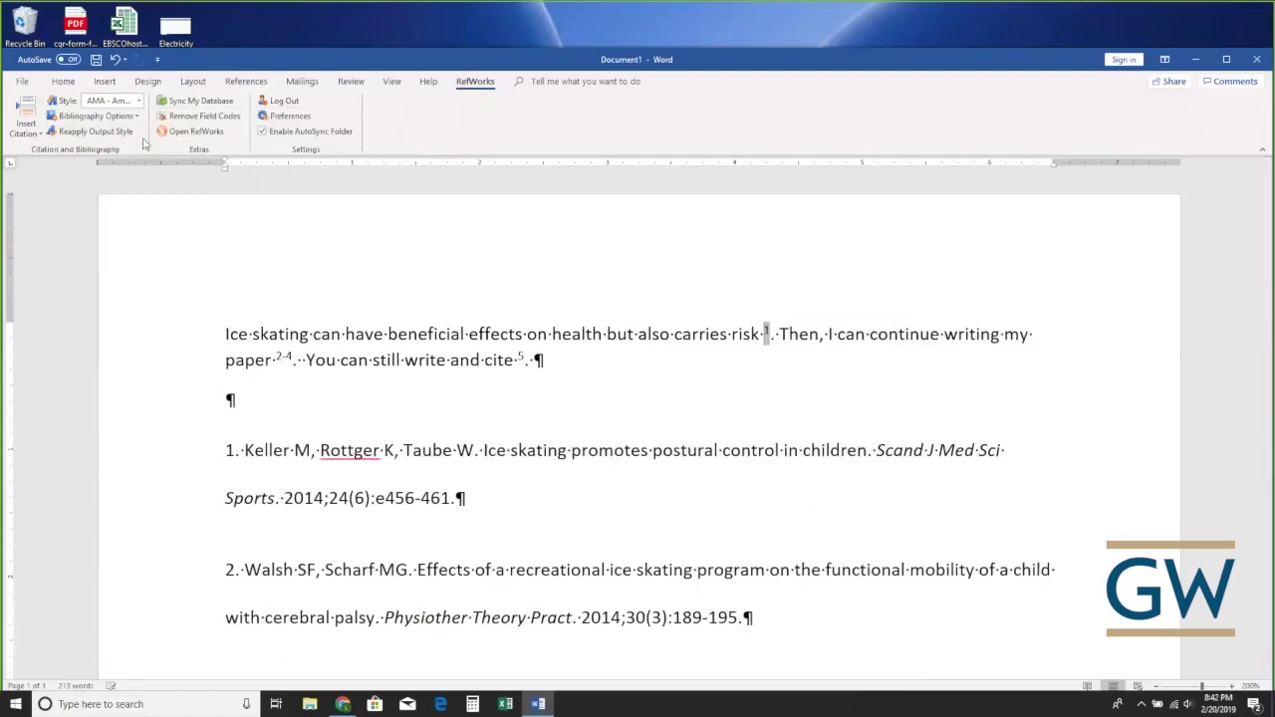
scroll(628, 424, "down", 1)
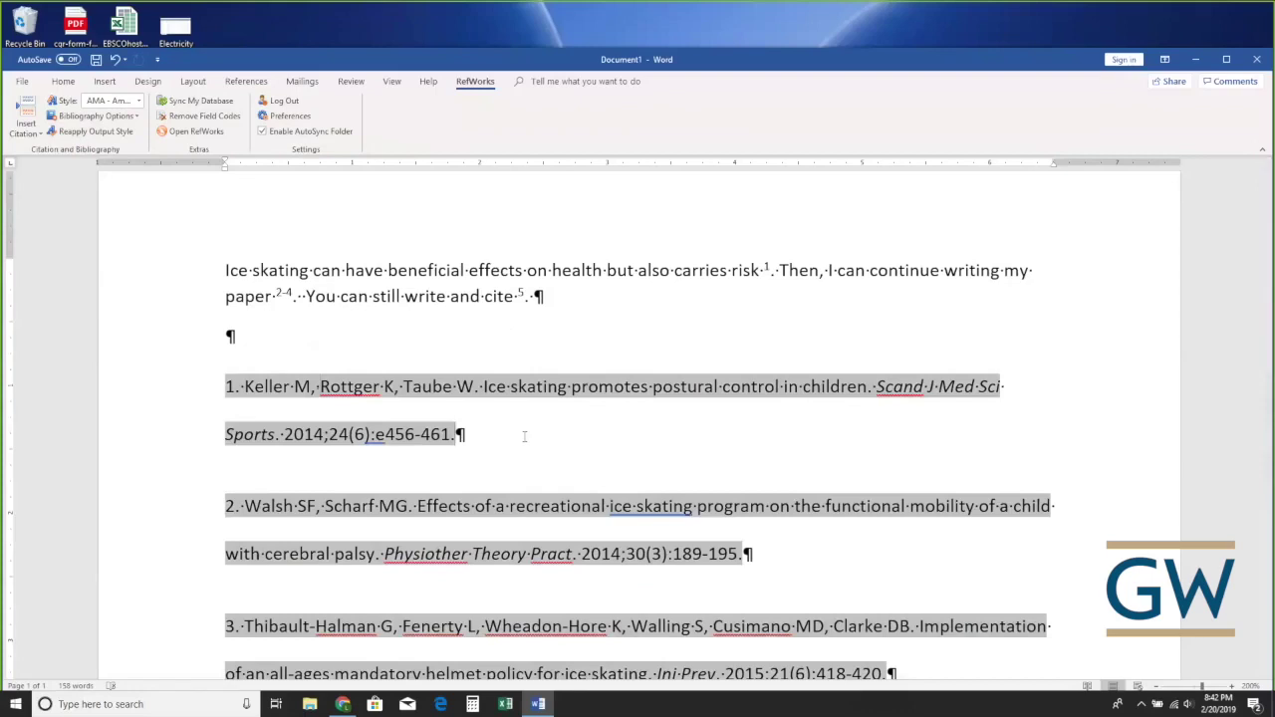
left_click(99, 106)
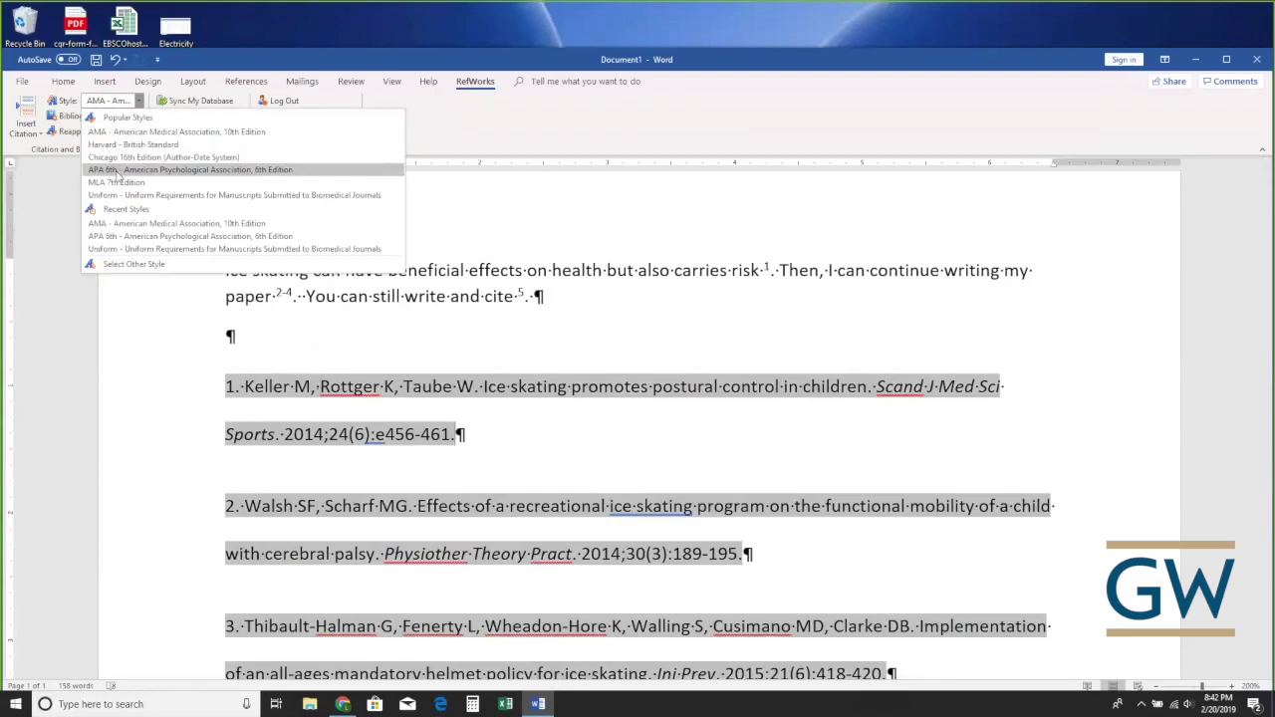
left_click(572, 325)
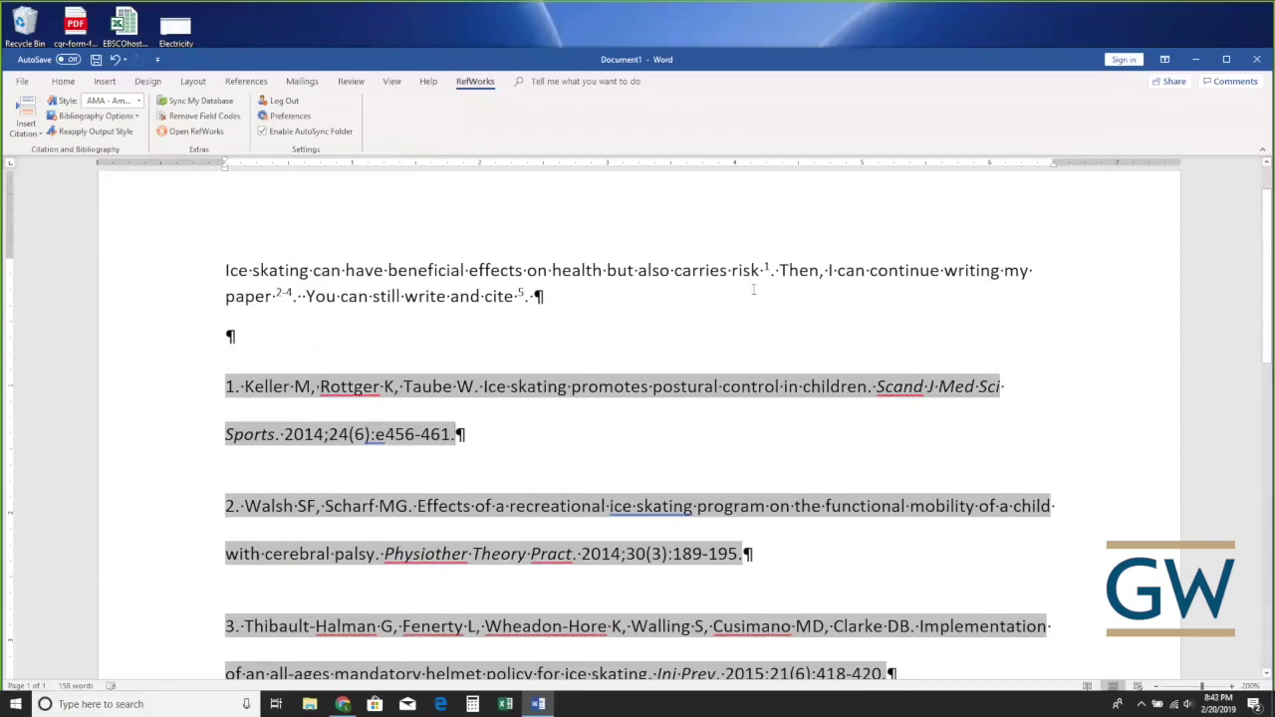
left_click(555, 295)
Append 'Number style can be slower.' with a space before the period.
type("Number style can be slower.")
key("Left")
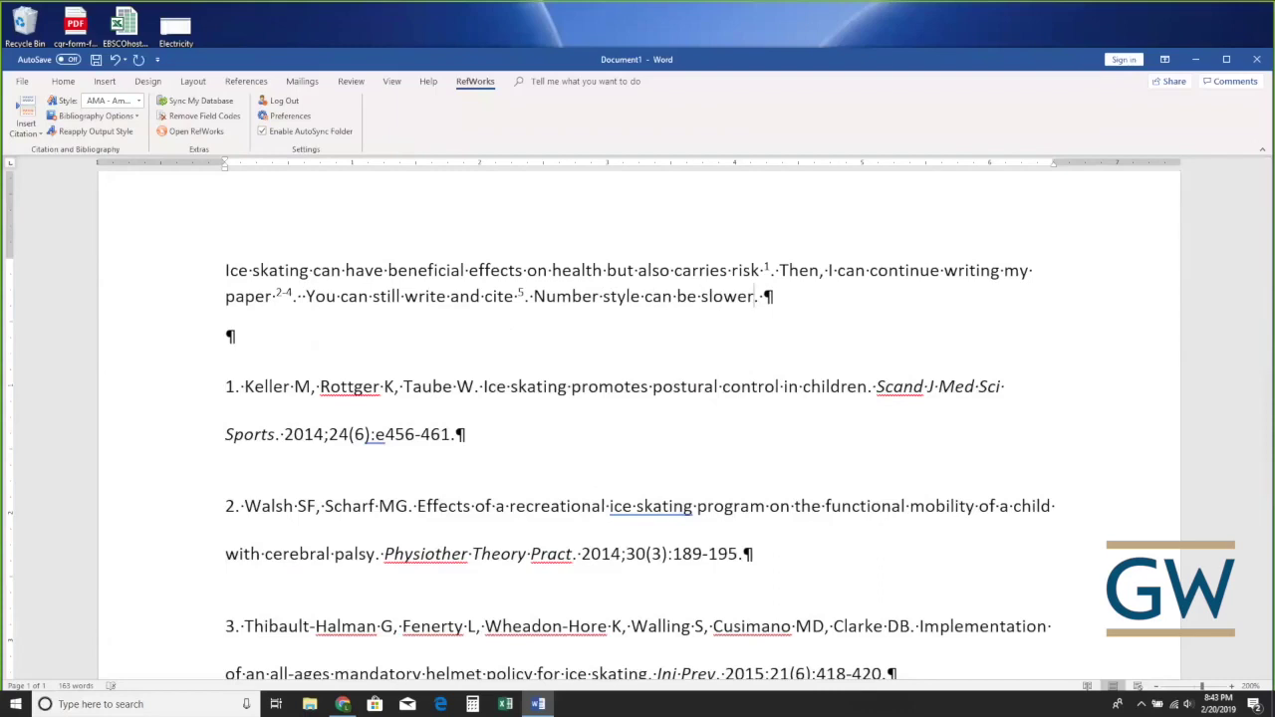
key("Left")
Cite Zhang 2018 after 'slower' and Schwarzkopf 2014 after 'Ice skating'.
left_click(26, 128)
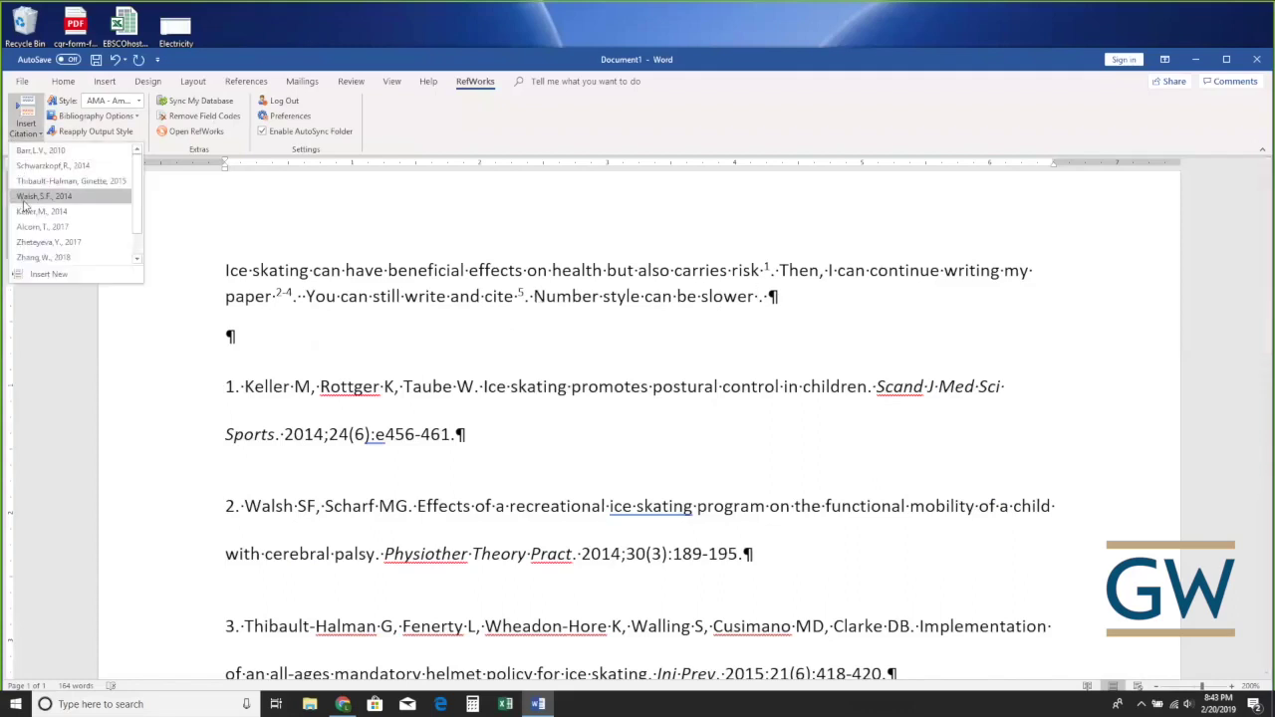
left_click(40, 258)
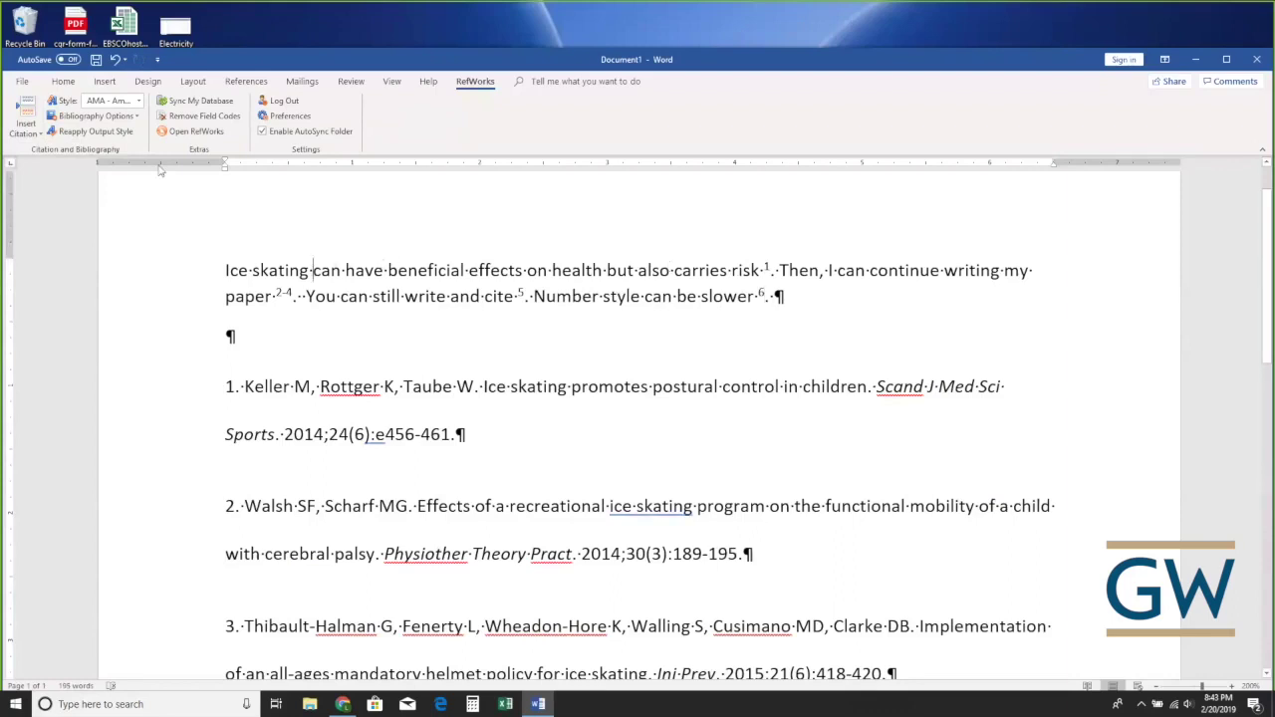
left_click(26, 125)
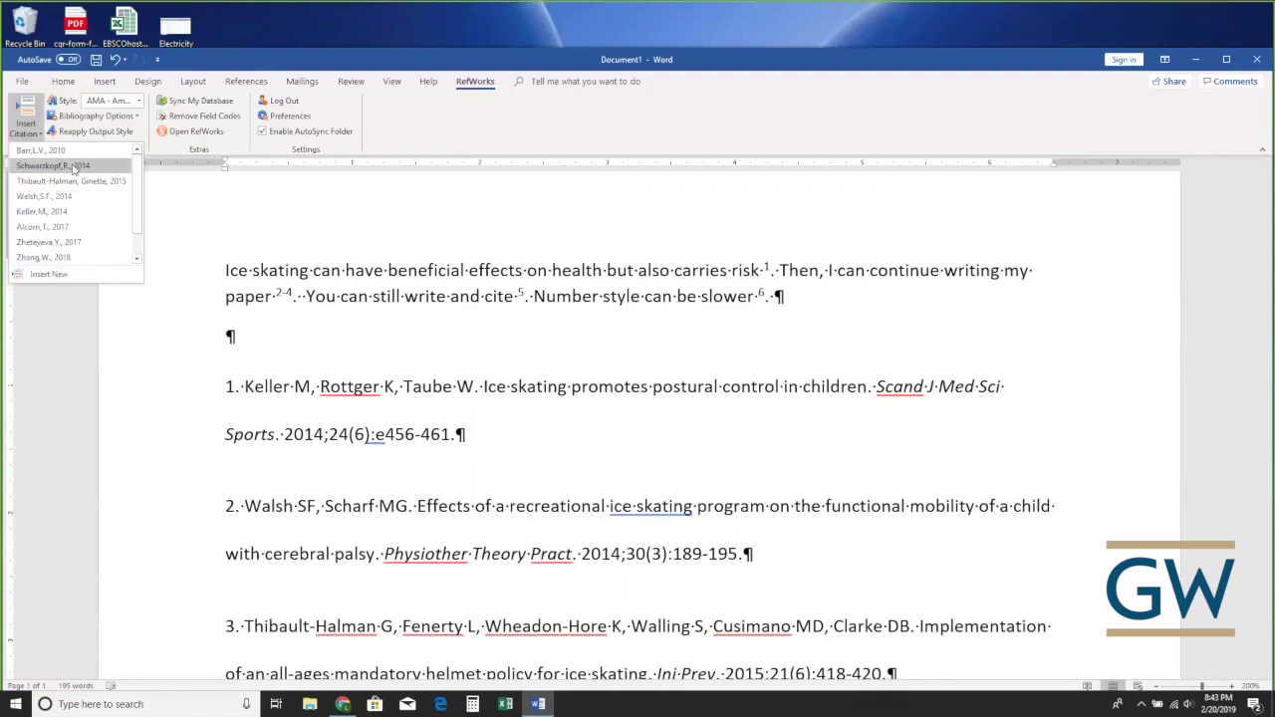
left_click(100, 177)
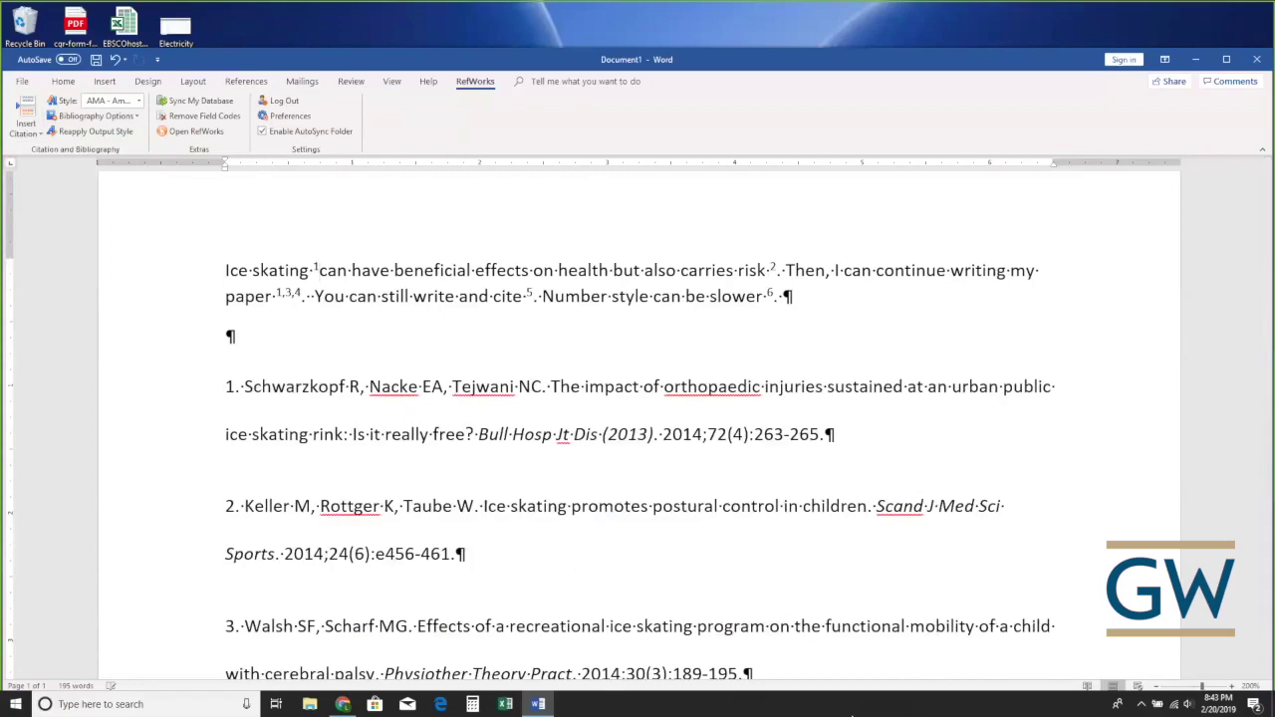
Switch the citation style to APA 6th.
scroll(576, 663, "up", 1)
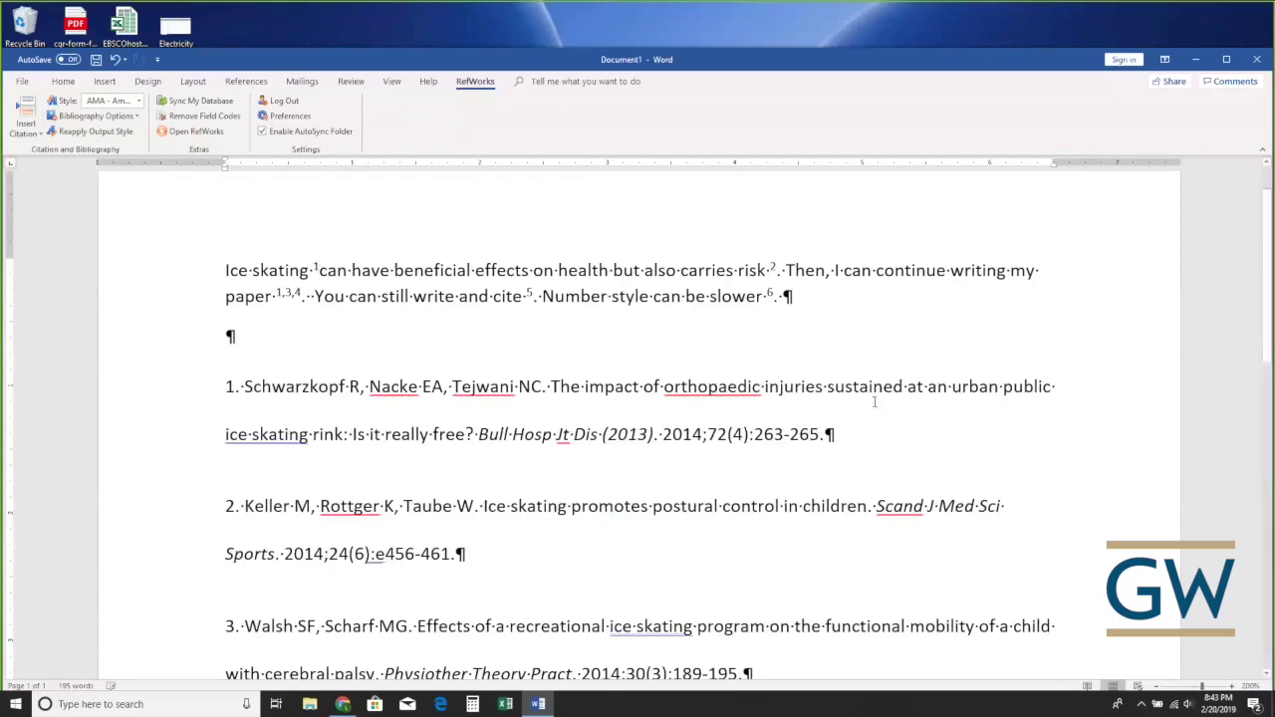
scroll(637, 448, "down", 5)
scroll(759, 408, "up", 5)
scroll(760, 408, "up", 1)
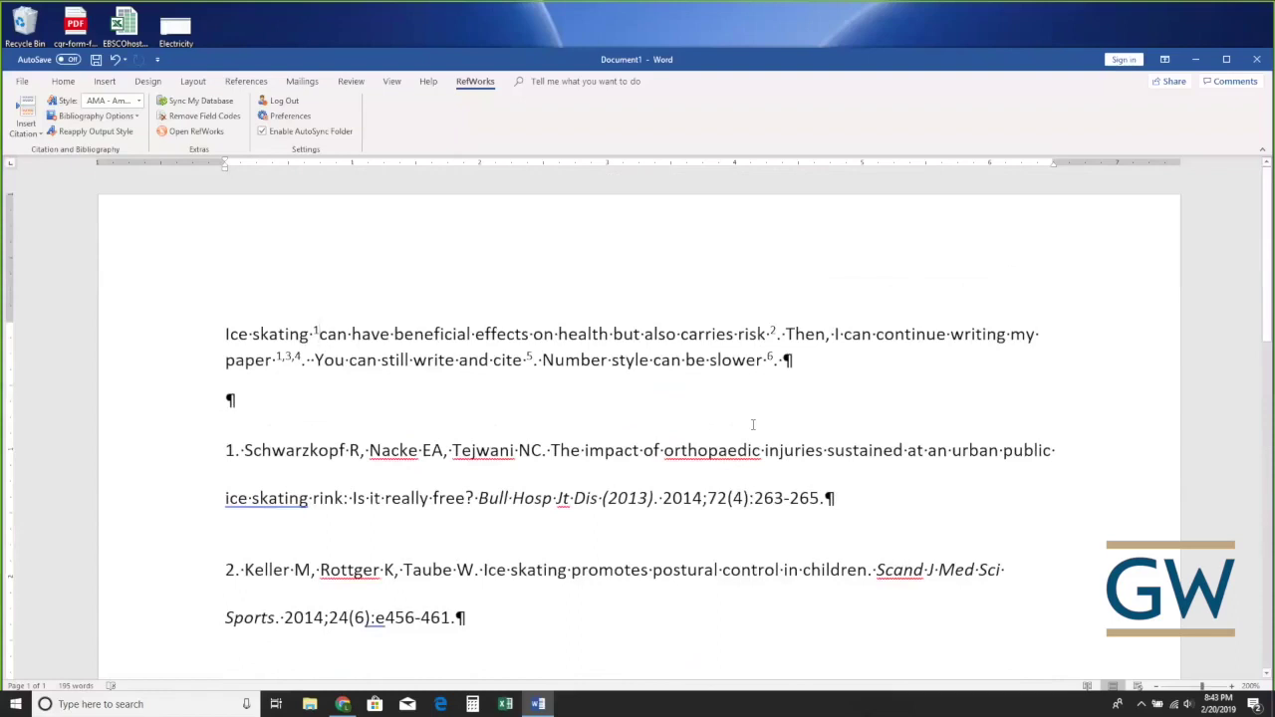
left_click(91, 102)
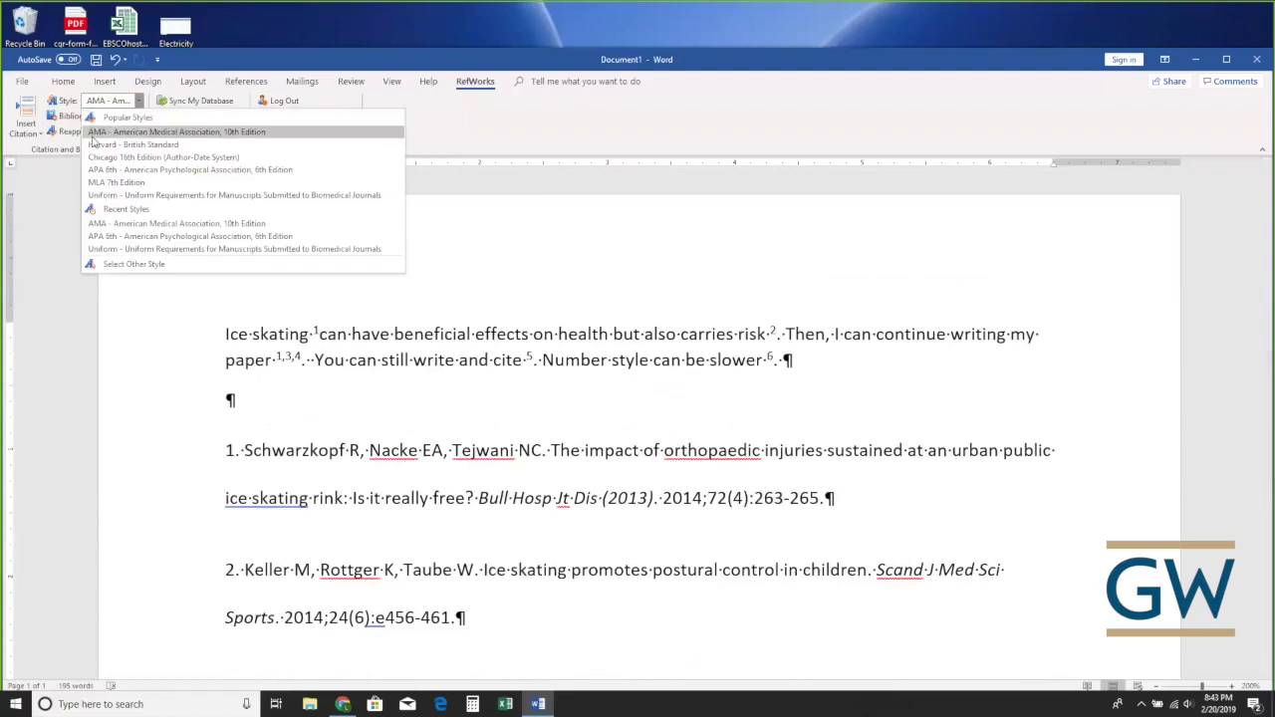
left_click(92, 169)
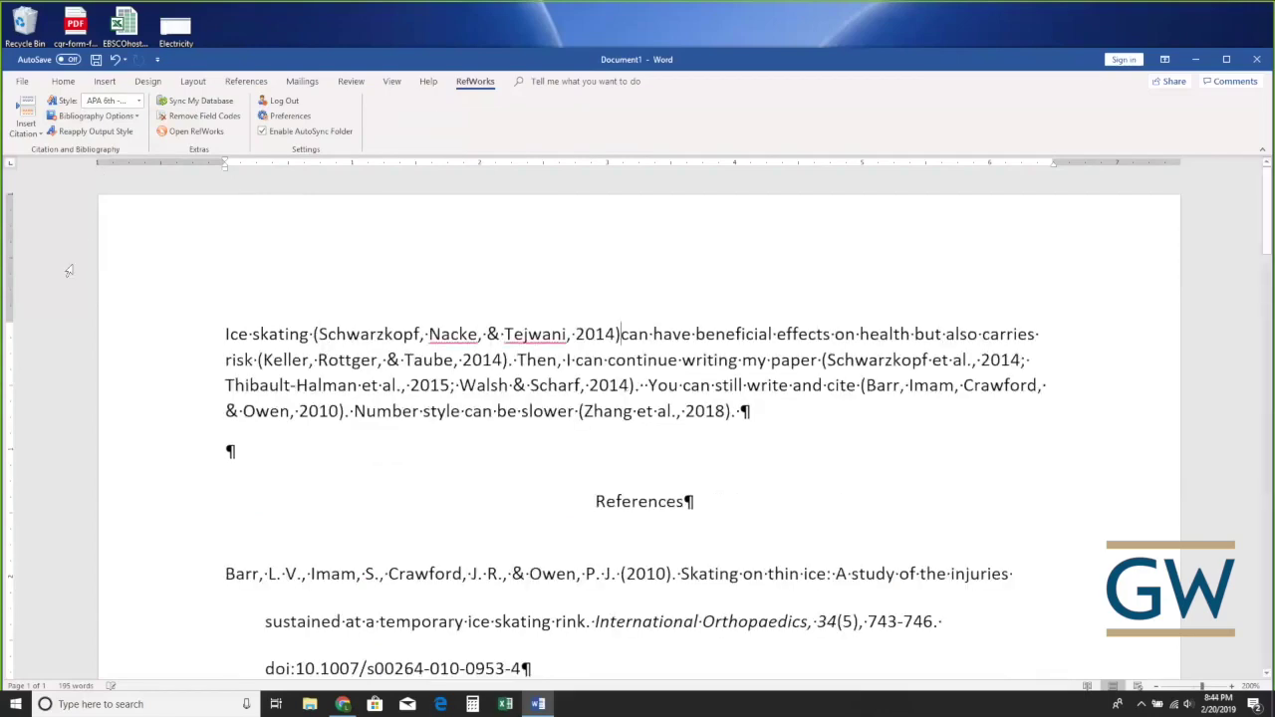
Check that the APA References list below the paragraph is a citation field.
scroll(448, 431, "down", 4)
scroll(448, 431, "up", 4)
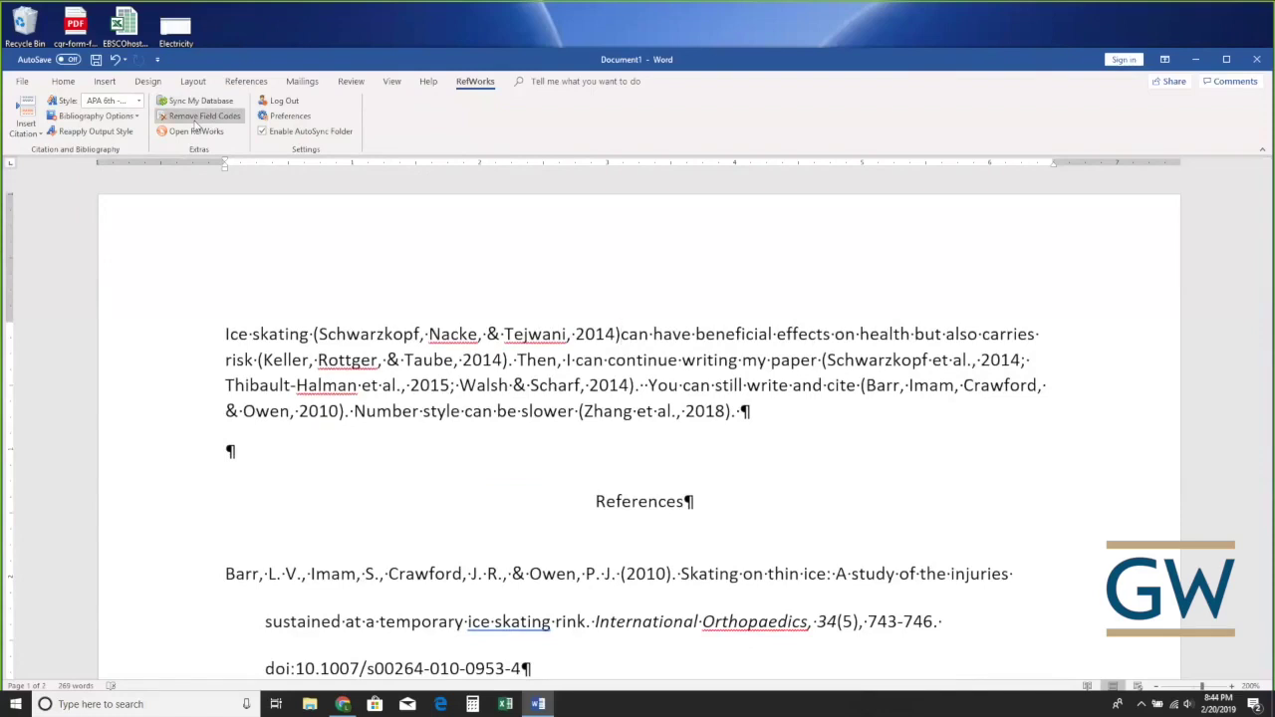
scroll(1038, 381, "down", 2)
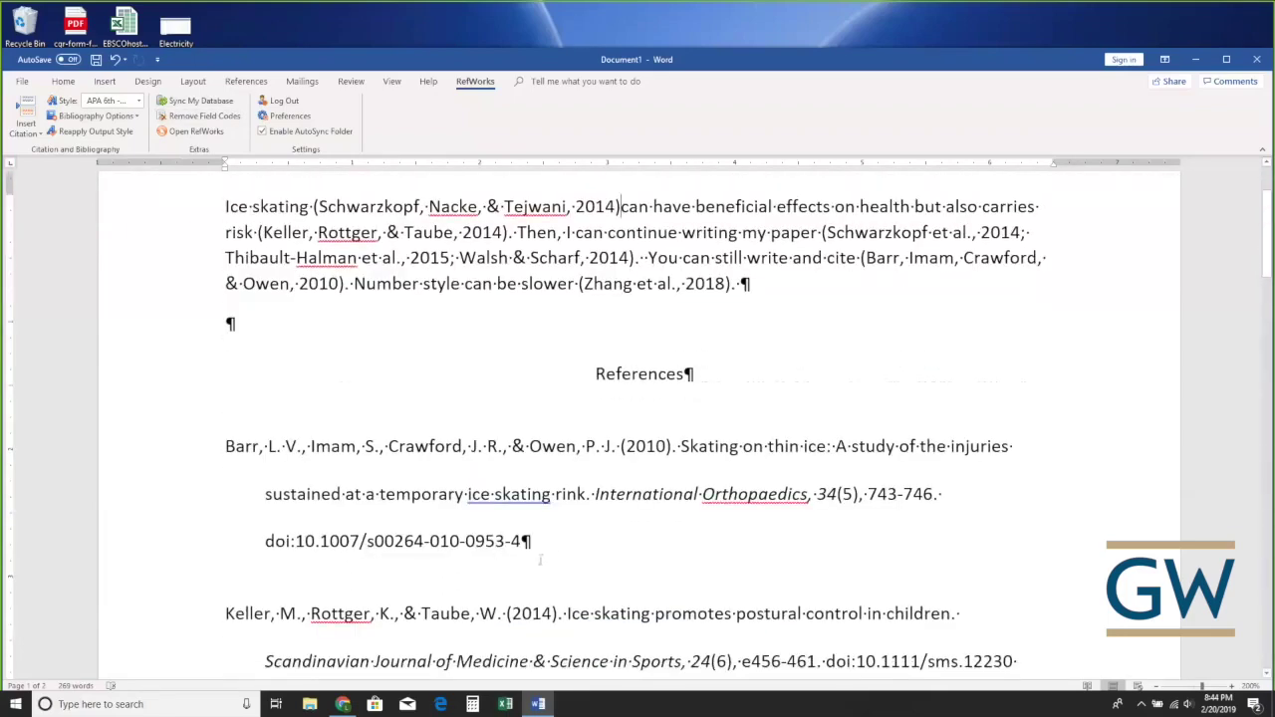
left_click(540, 560)
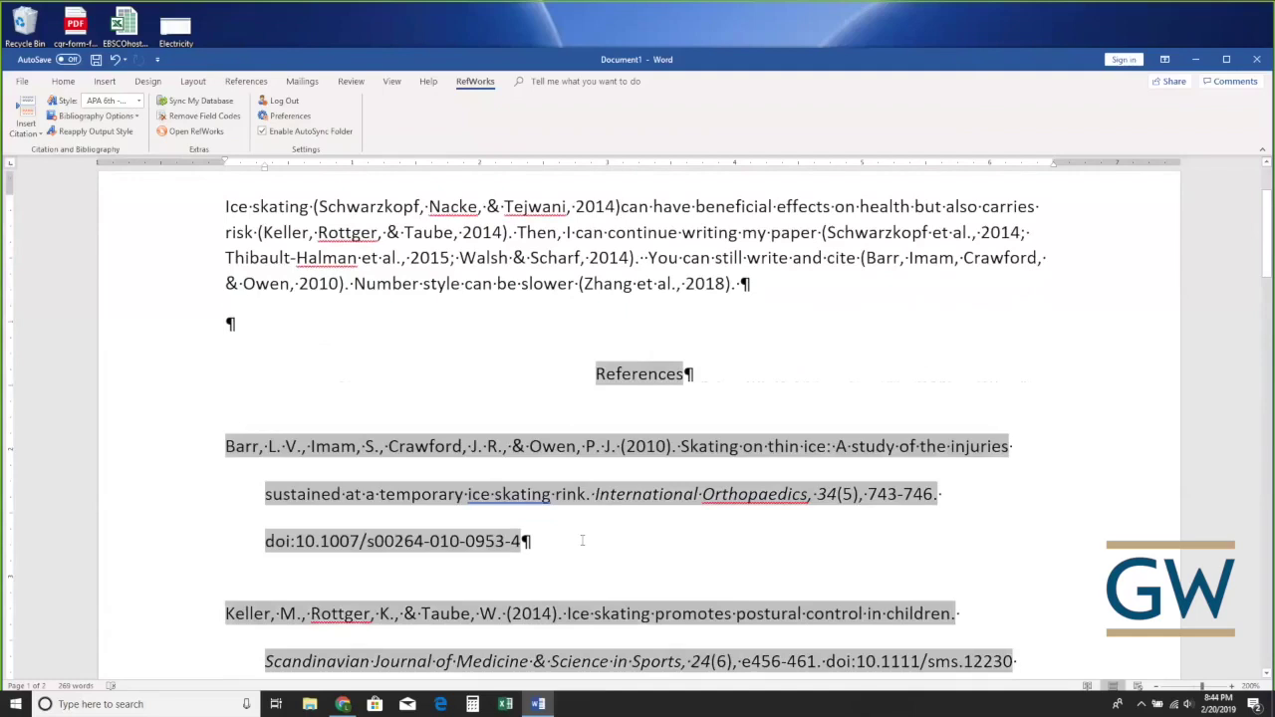
scroll(584, 542, "up", 2)
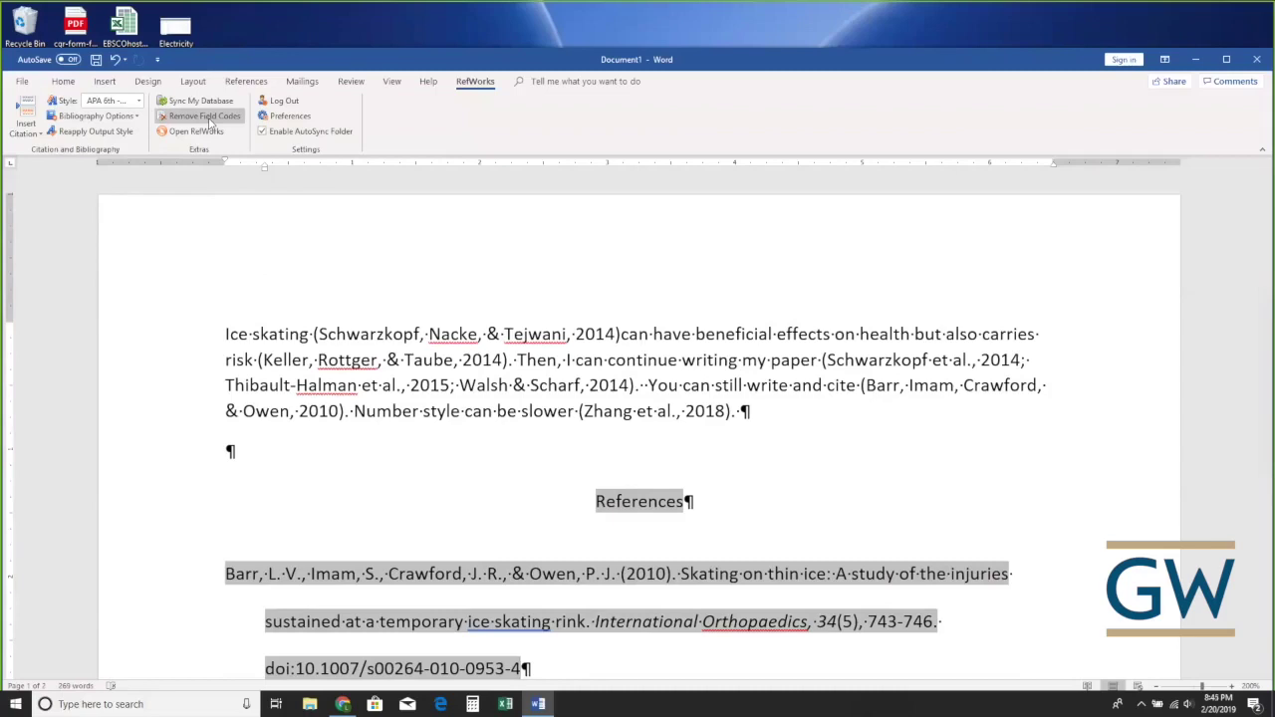
Inspect the Schwarzkopf 2014, three-reference and Zhang 2018 citations in the paragraph.
left_click(397, 339)
left_click(492, 384)
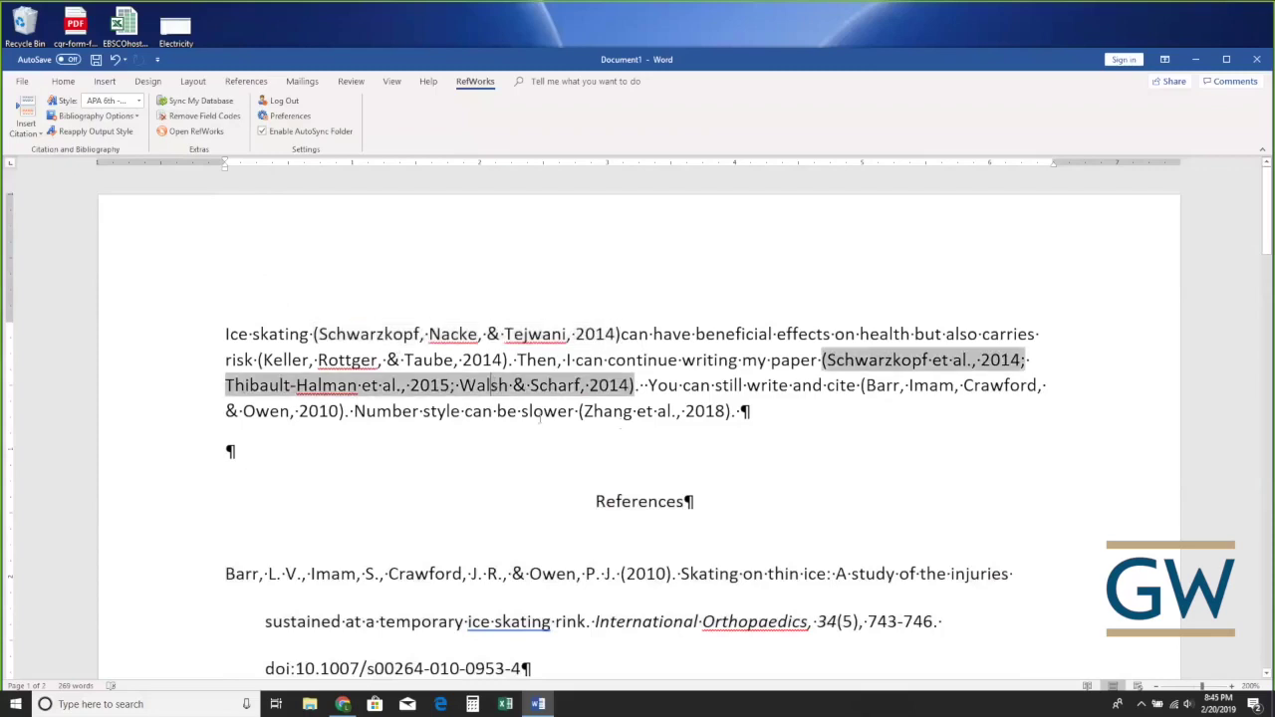
left_click(413, 410)
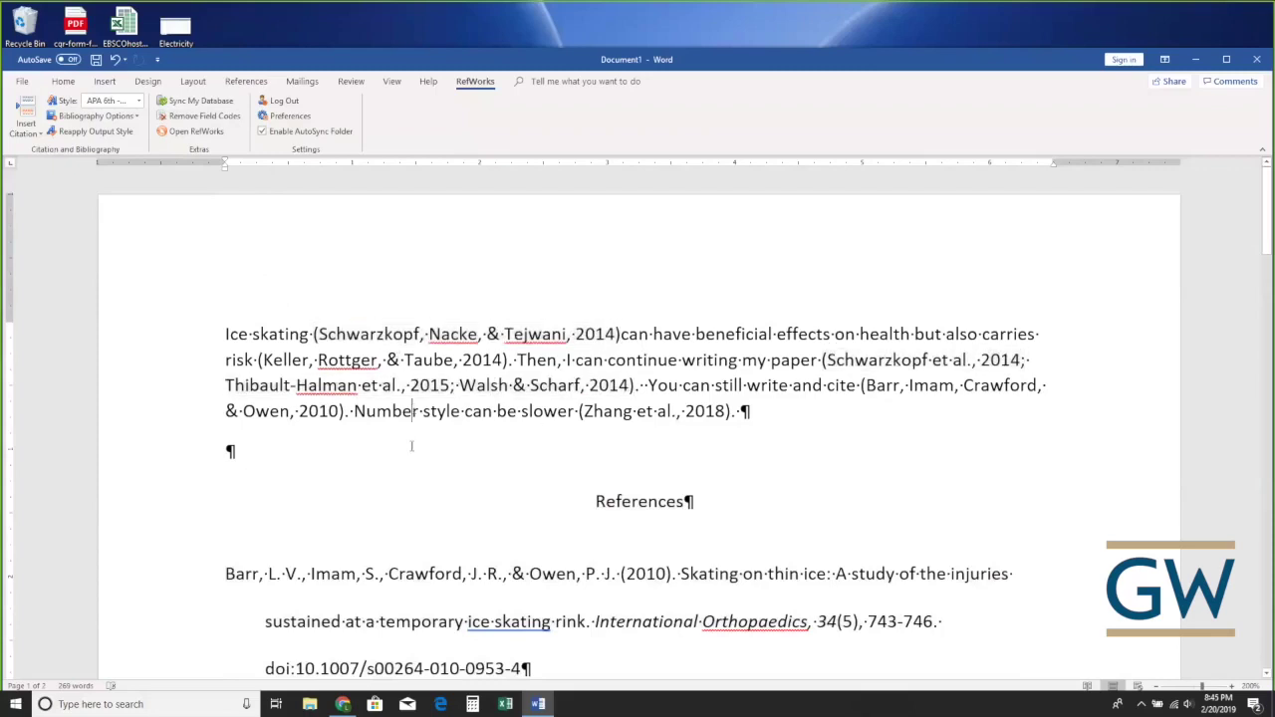
left_click(345, 412)
left_click(633, 411)
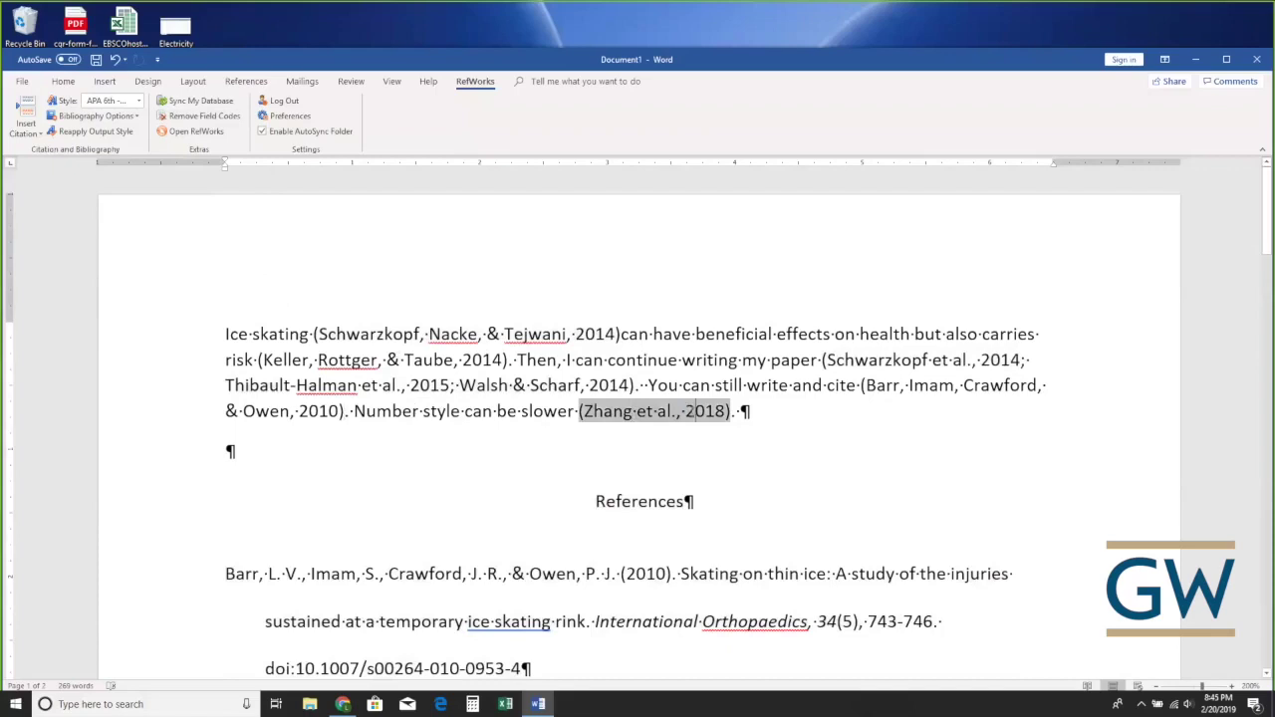
Swap the Zhang 2018 citation for McCanlies 2018 from the Hurricanes & public health folder.
double_click(694, 410)
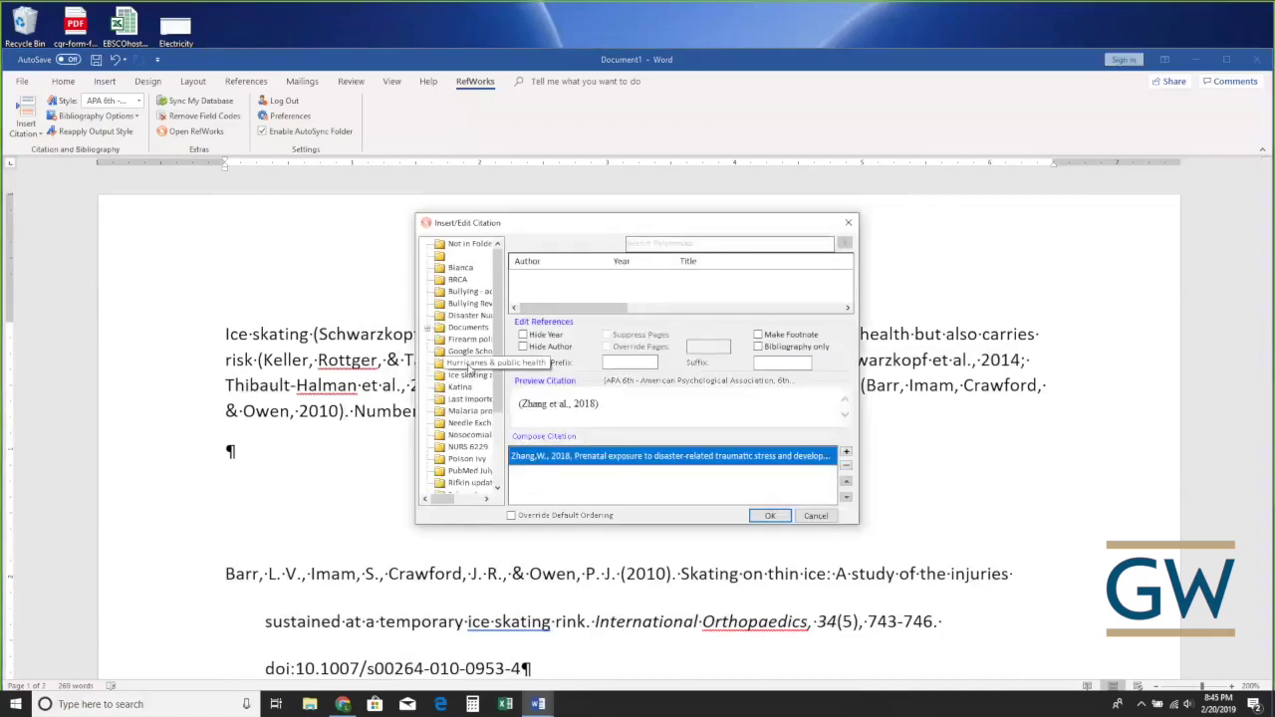
left_click(472, 364)
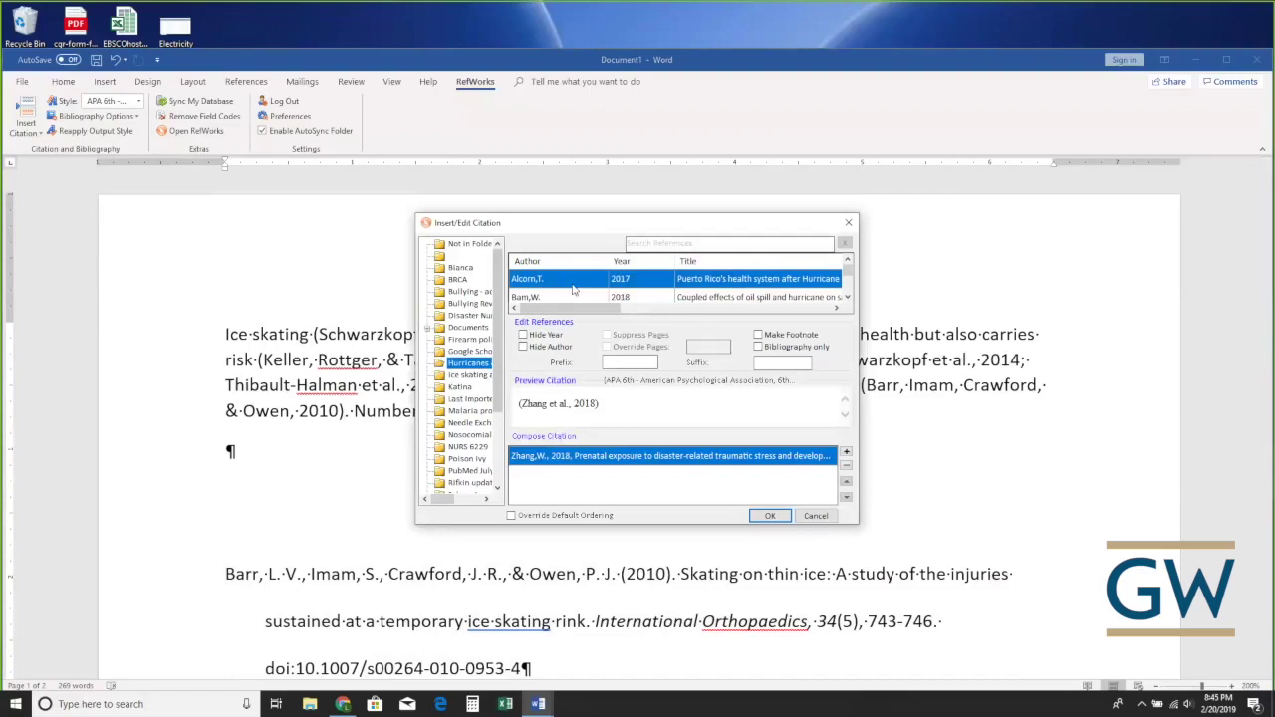
left_click(845, 290)
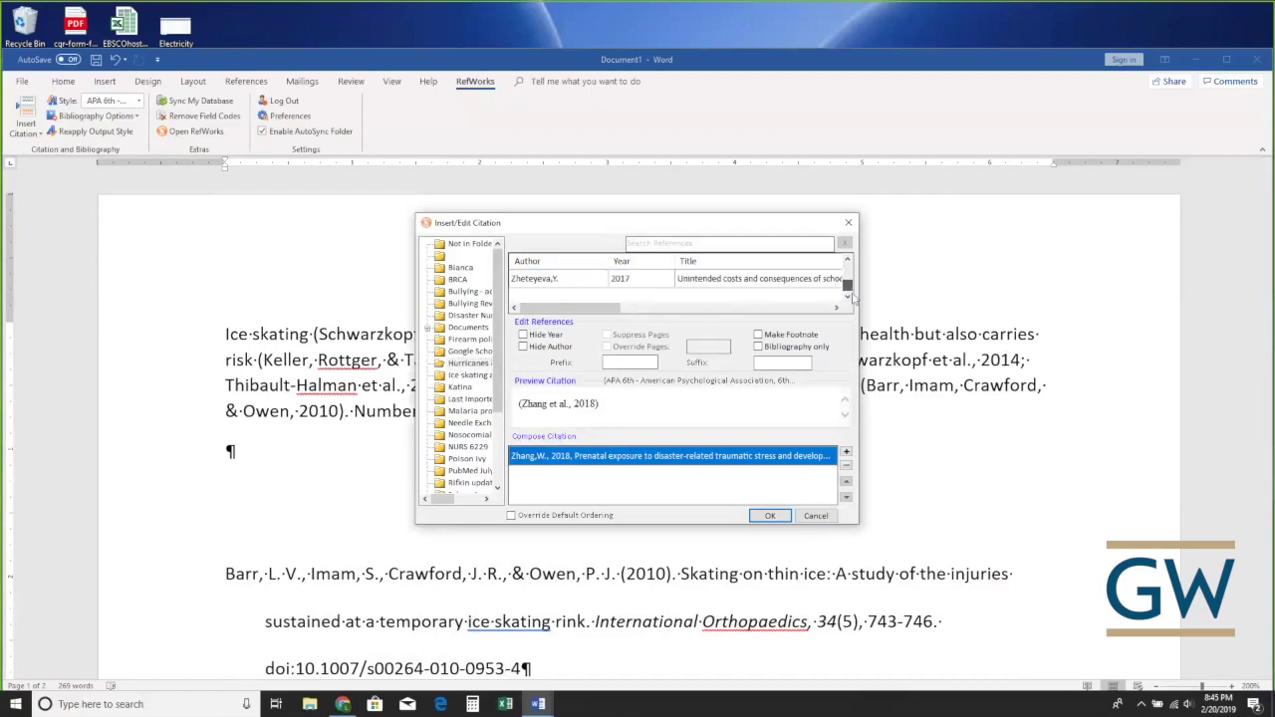
left_click(620, 261)
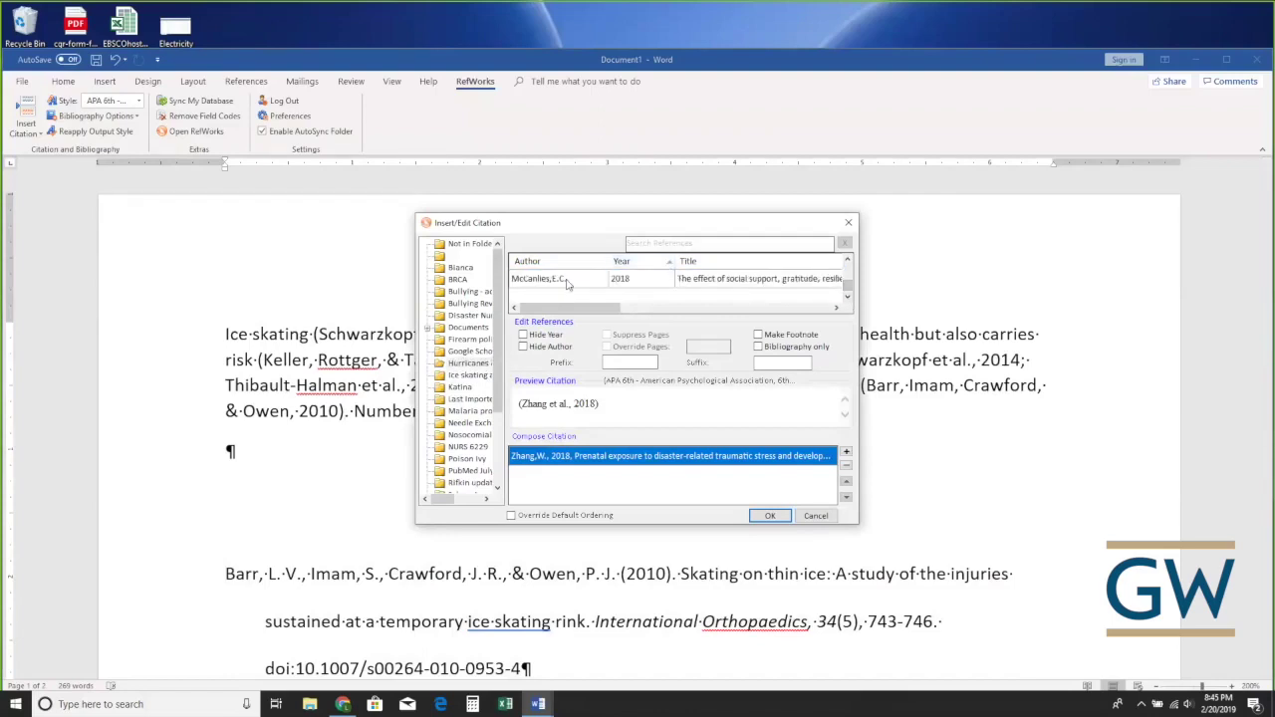
left_click(569, 279)
left_click(767, 517)
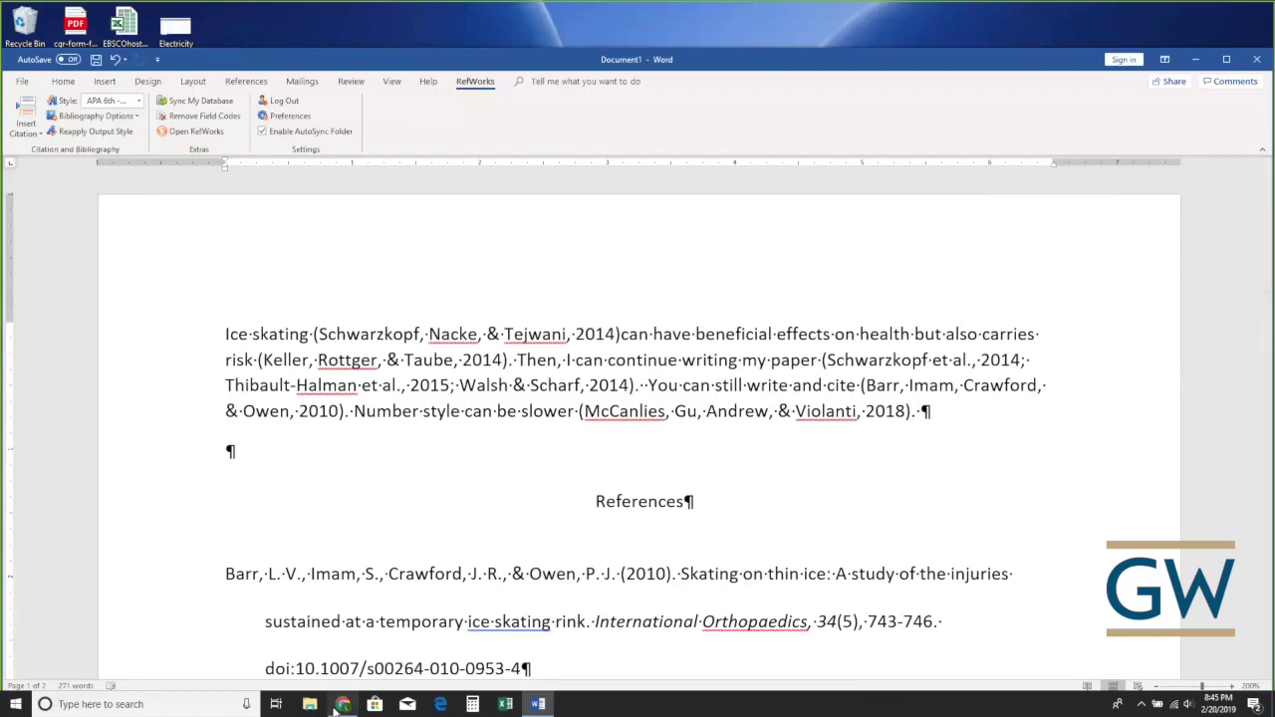
left_click(339, 705)
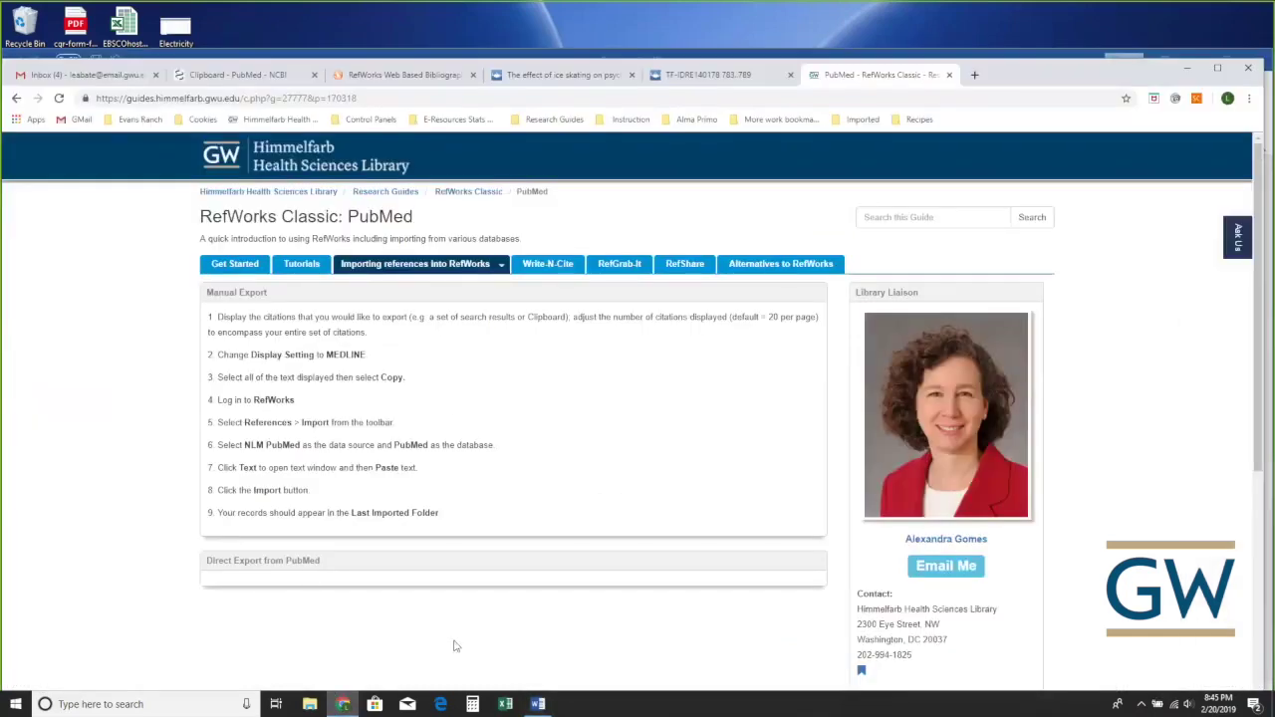
Review the Last Imported ice-skating references in RefWorks, then go back to Word.
left_click(424, 79)
scroll(598, 299, "up", 1)
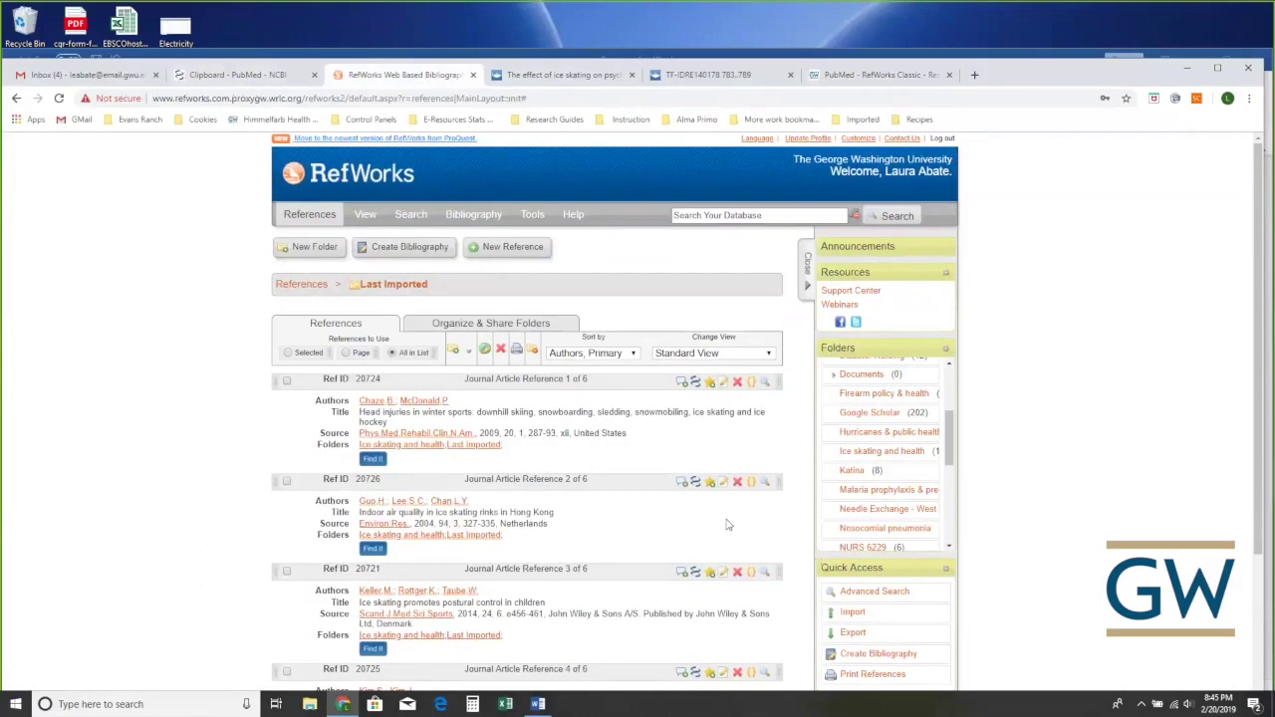
mouse_move(537, 225)
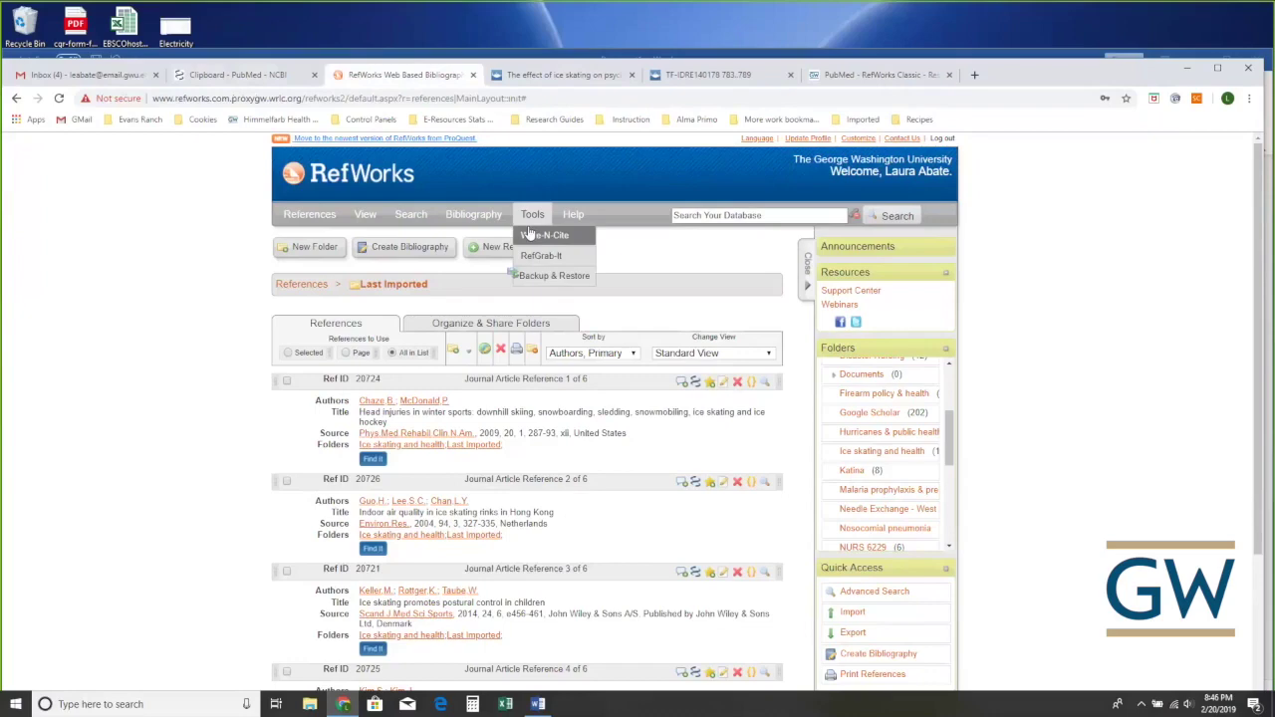
left_click(537, 704)
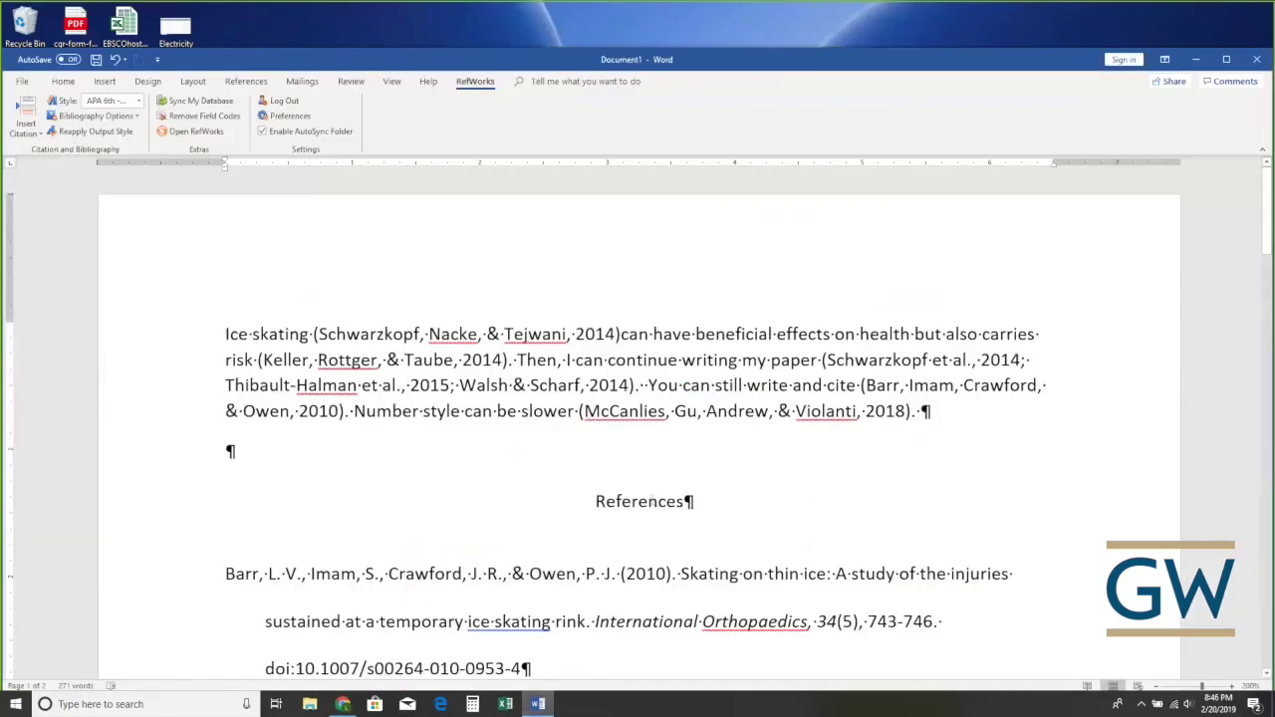
Scroll the document and switch to the browser's staff directory page.
scroll(756, 449, "down", 3)
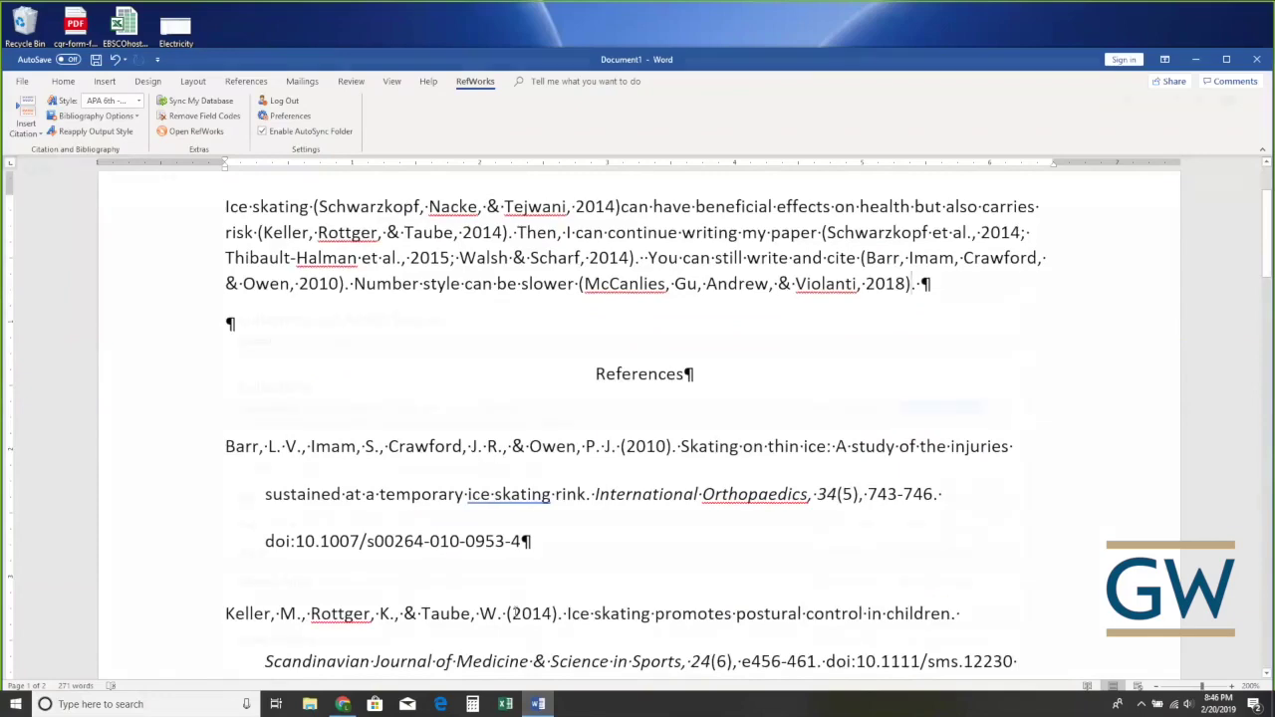
key("alt+Tab")
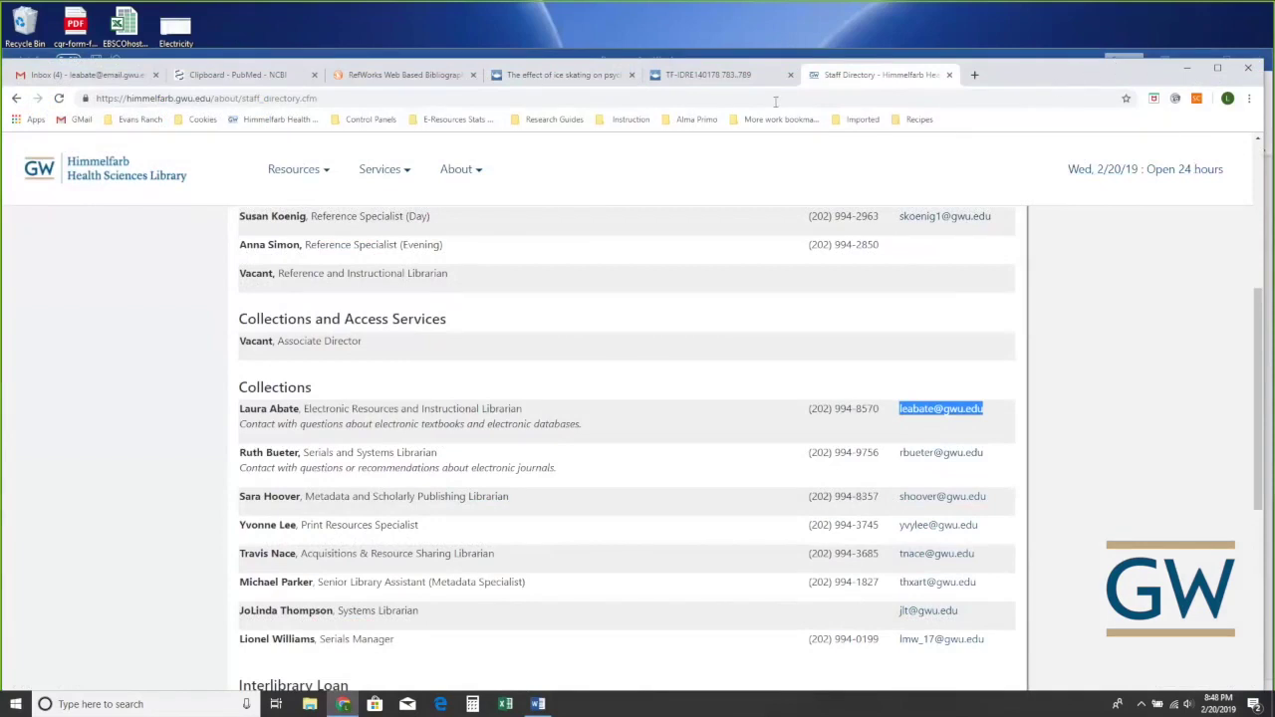
Run a PubMed title search for blizzards[title].
left_click(212, 76)
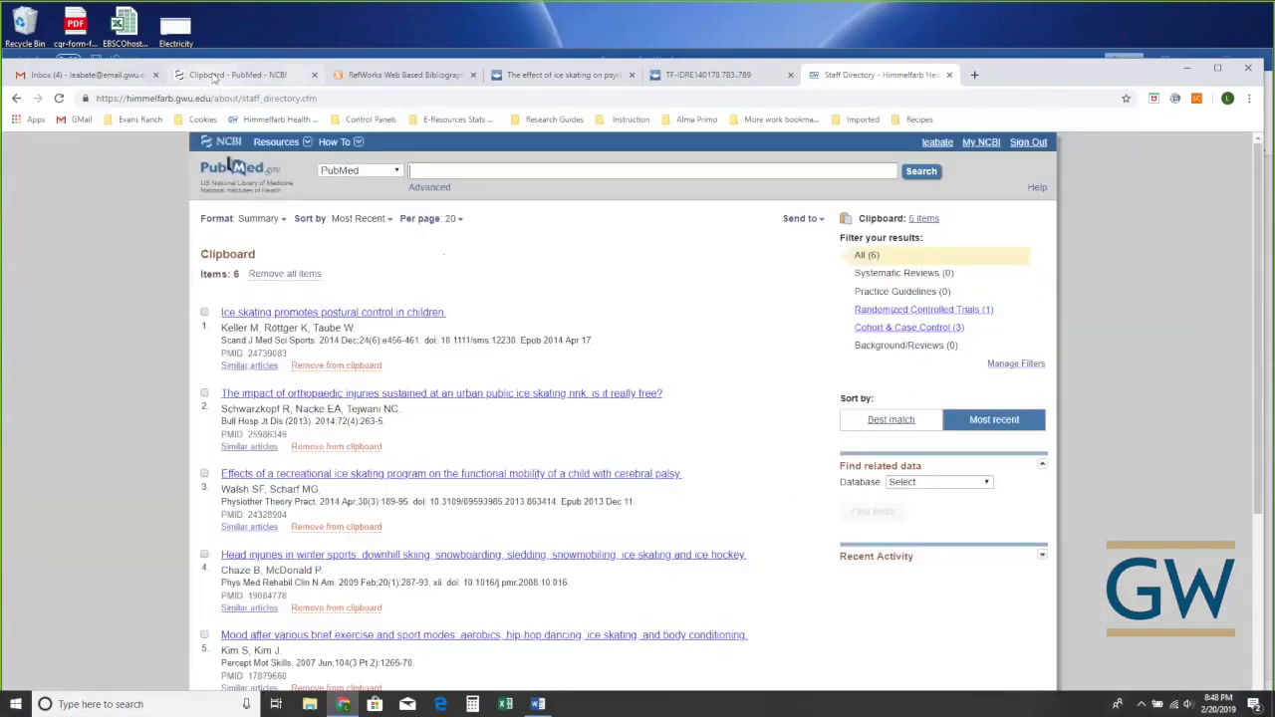
left_click(237, 177)
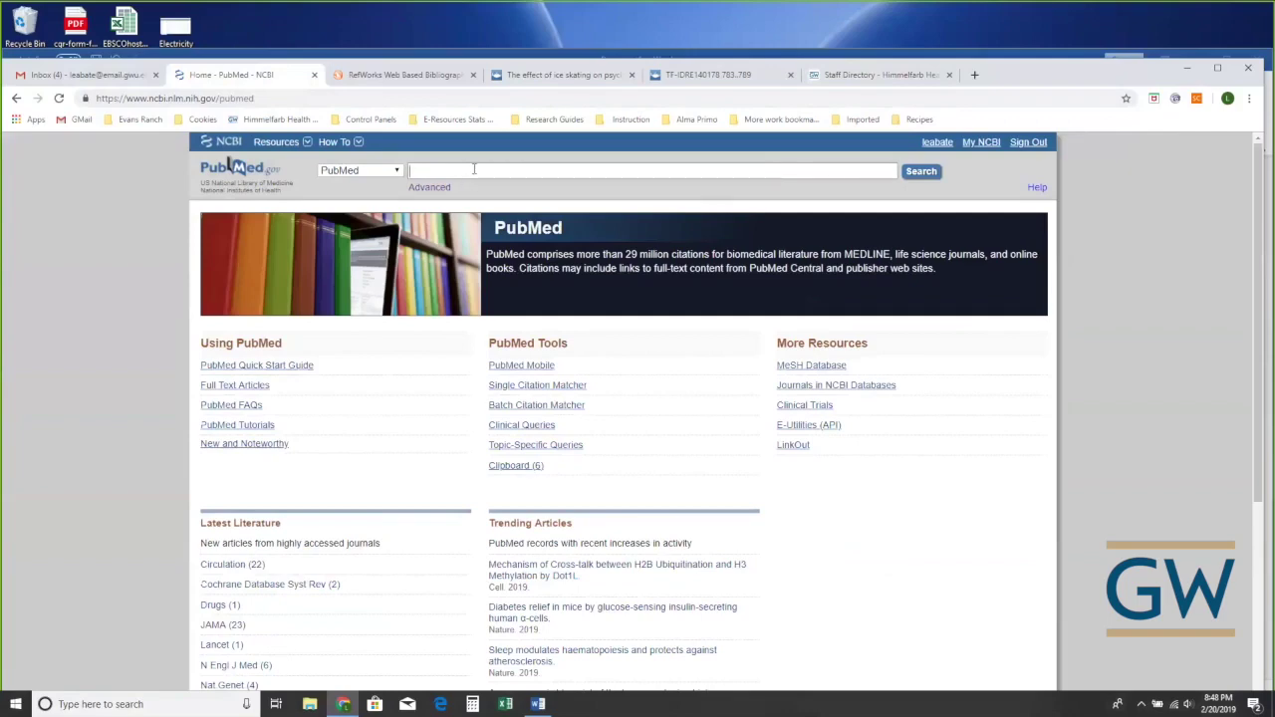
left_click(474, 169)
type("bli")
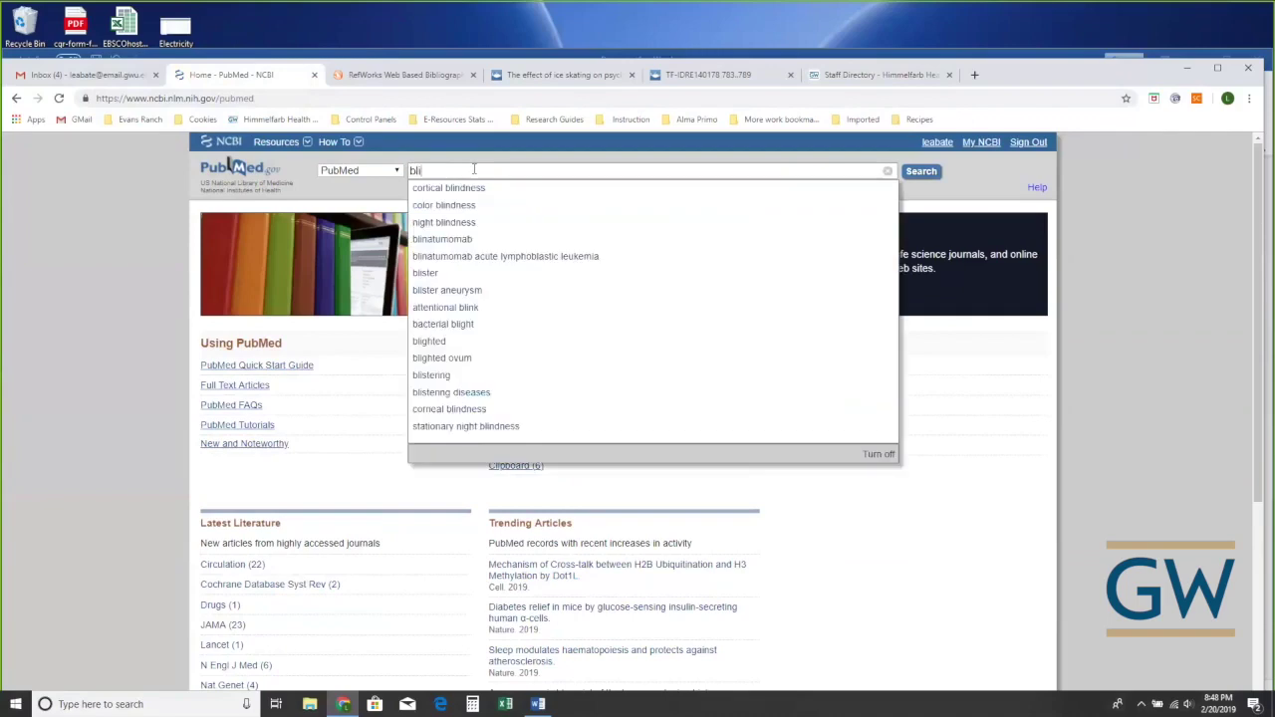
type("zzards[")
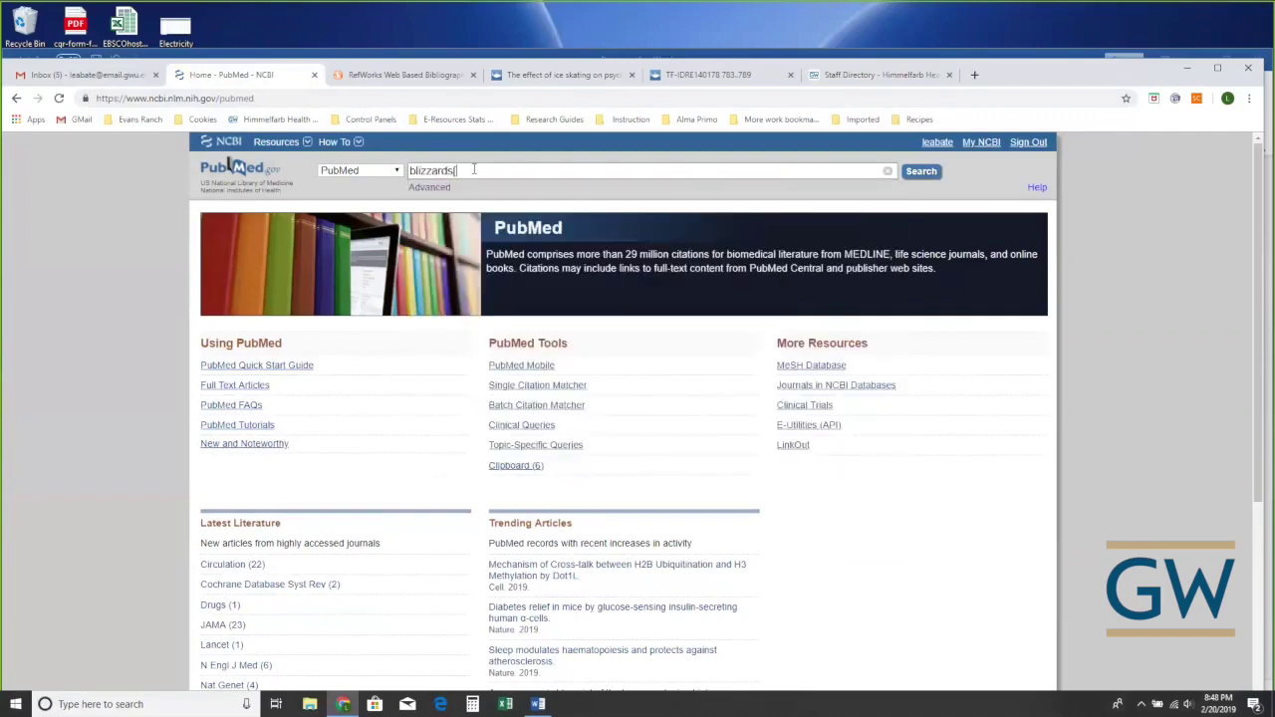
type("title]")
key("Return")
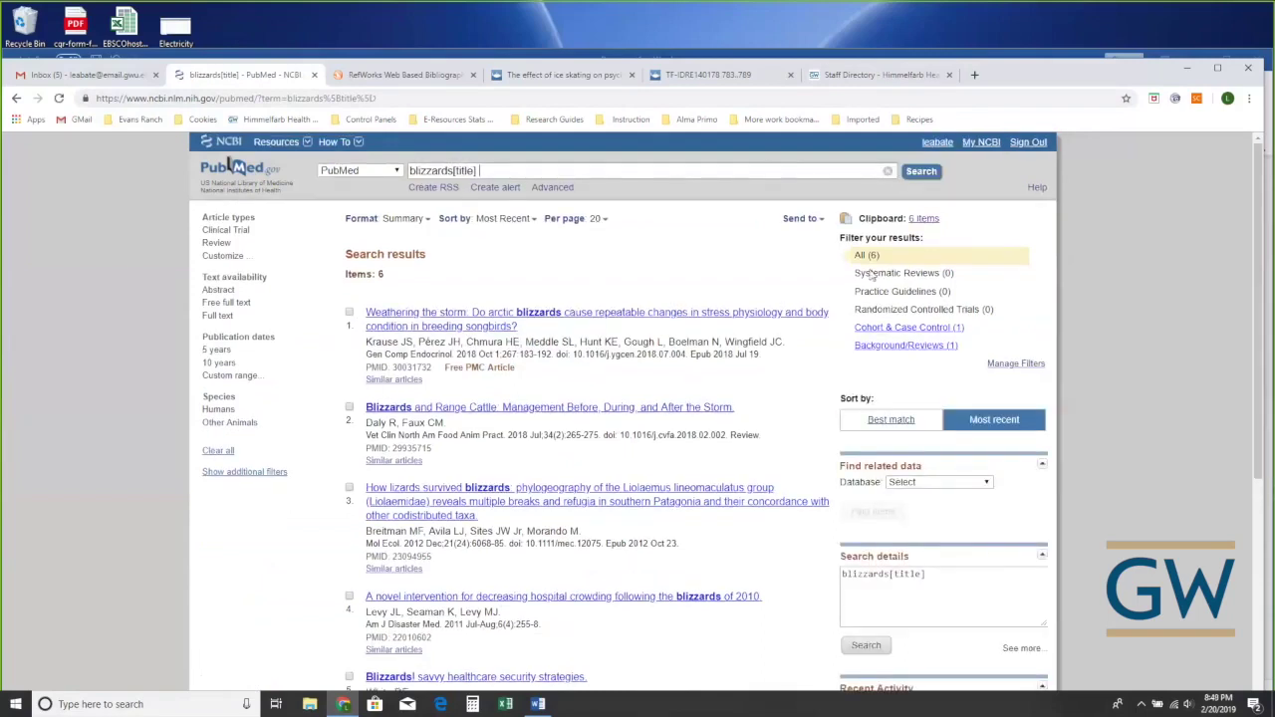
Remove all saved items from the PubMed clipboard and return to the results.
left_click(923, 219)
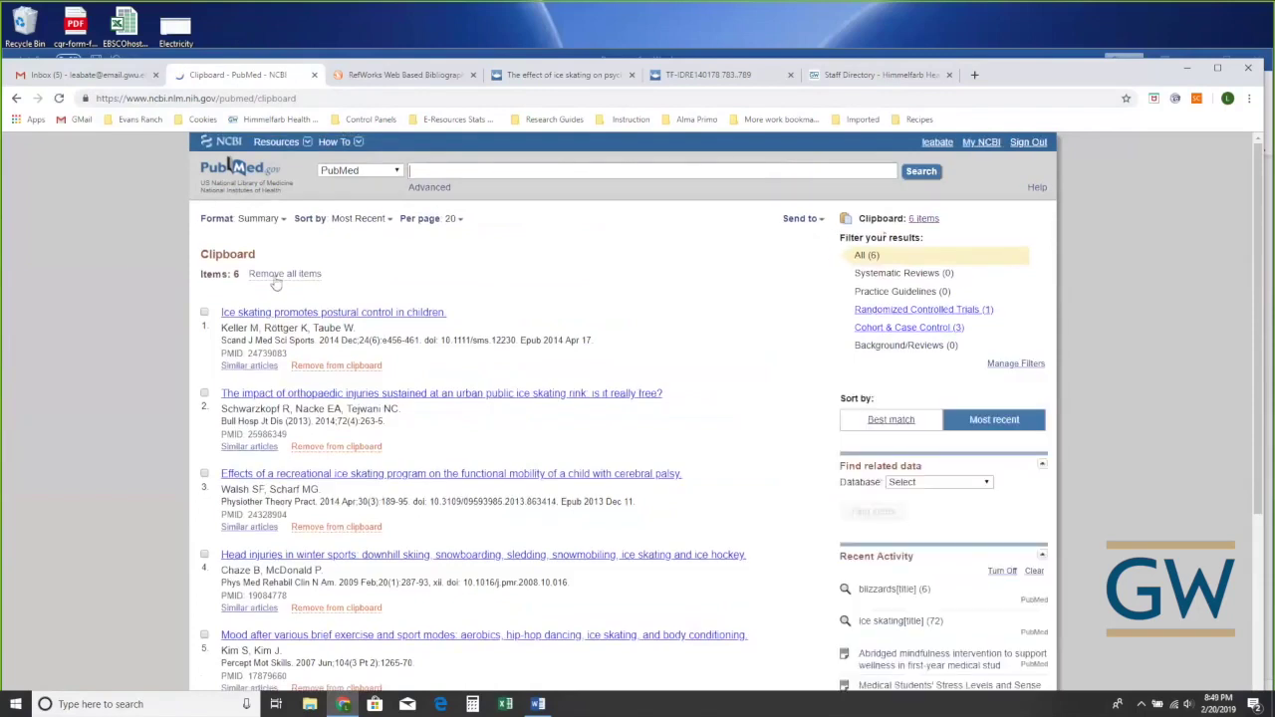
left_click(271, 275)
left_click(697, 186)
left_click(15, 100)
left_click(15, 99)
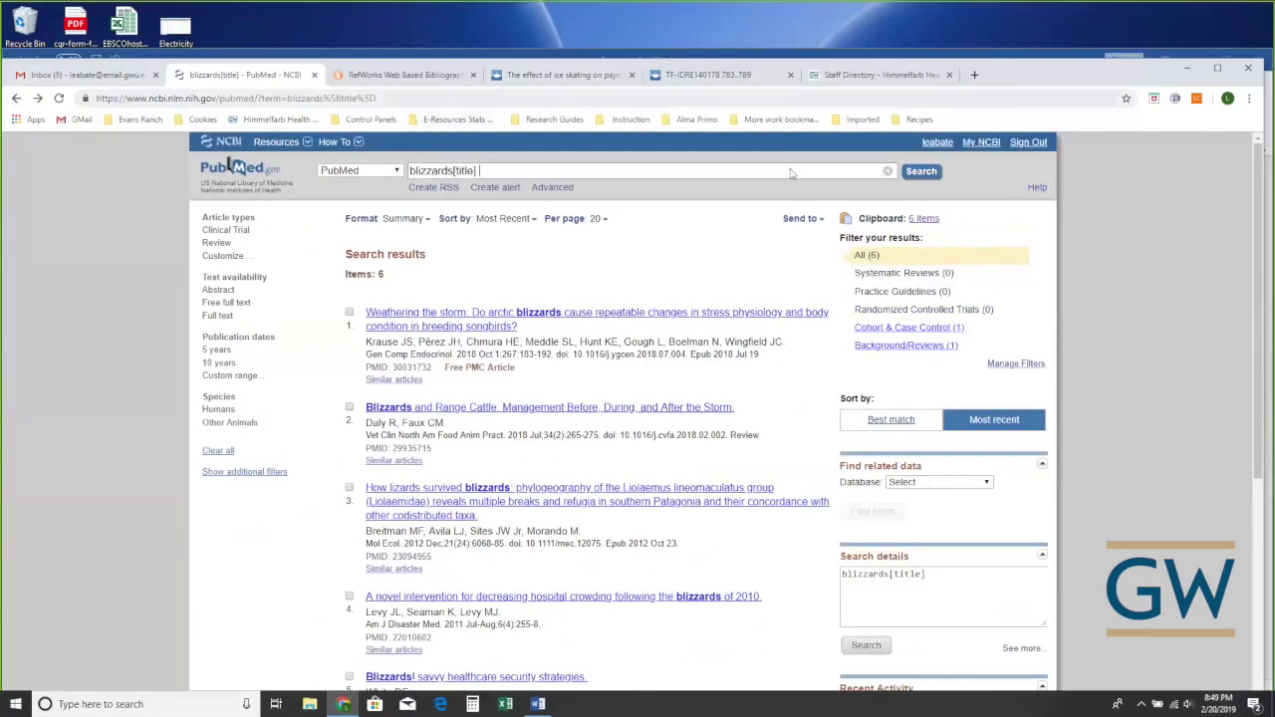
Reopen the six blizzards[title] results from the Advanced search history.
left_click(560, 194)
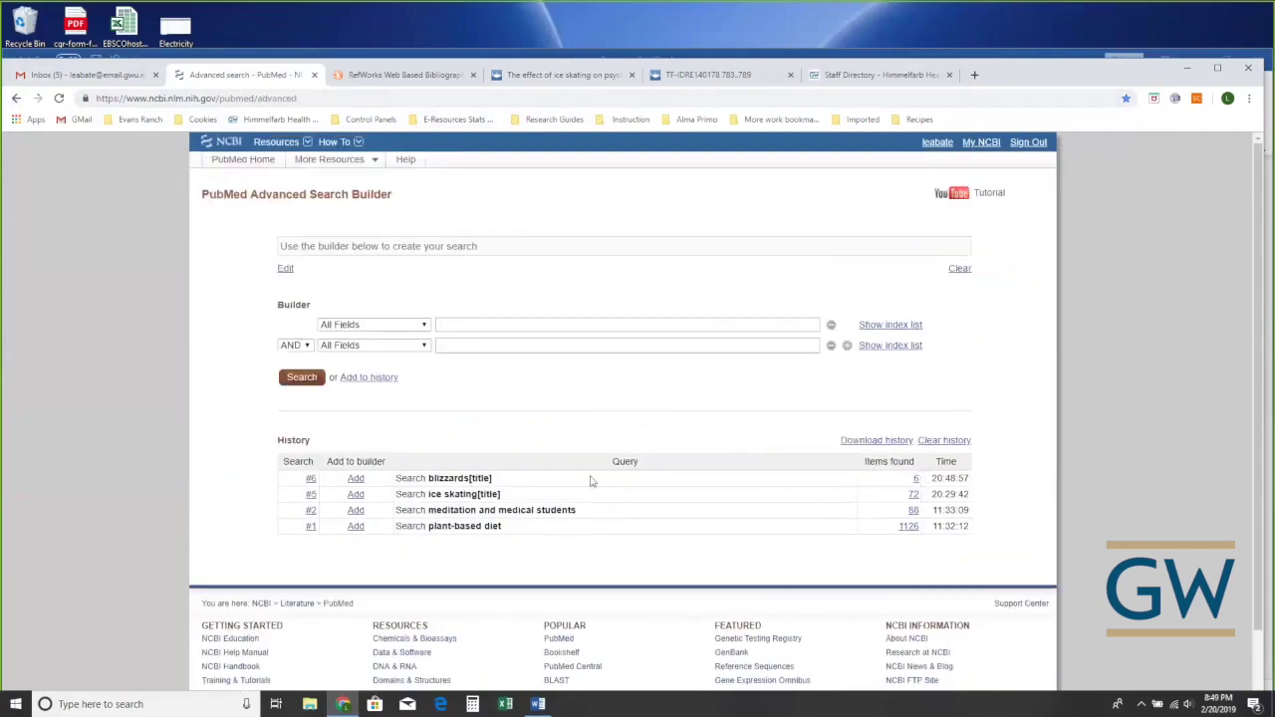
left_click(916, 479)
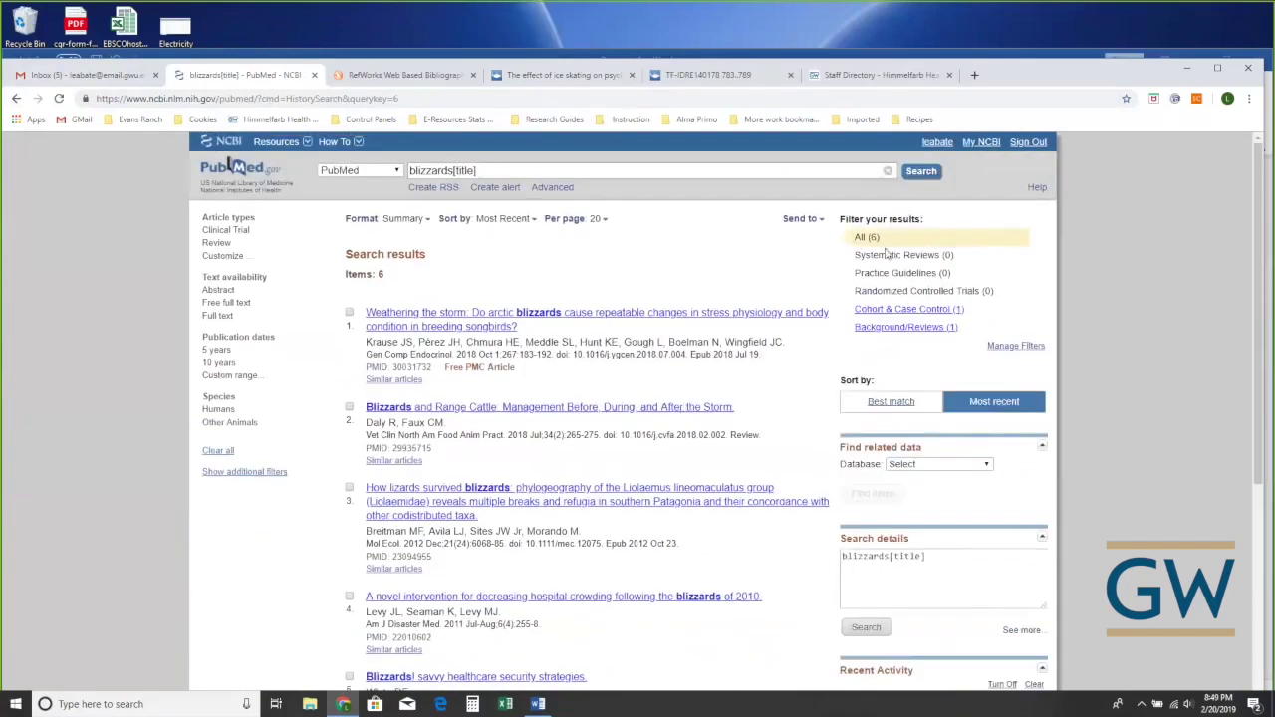
scroll(511, 371, "down", 1)
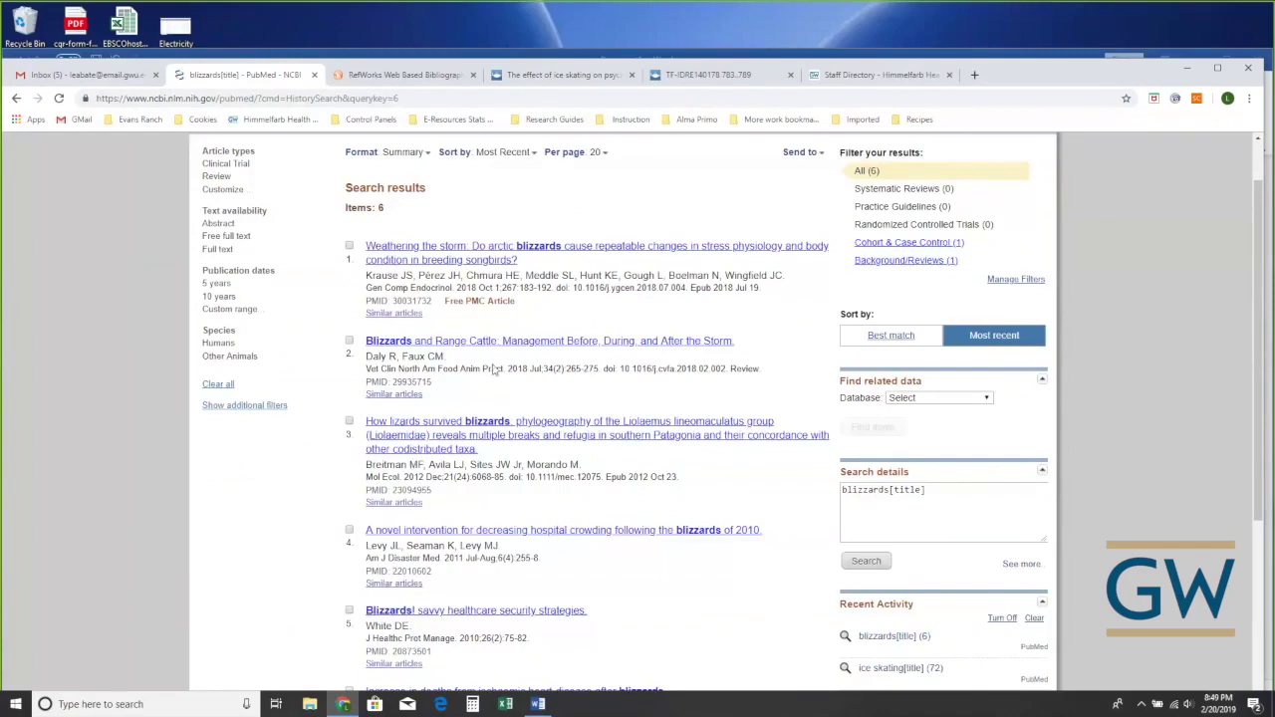
scroll(815, 423, "up", 1)
scroll(808, 449, "down", 4)
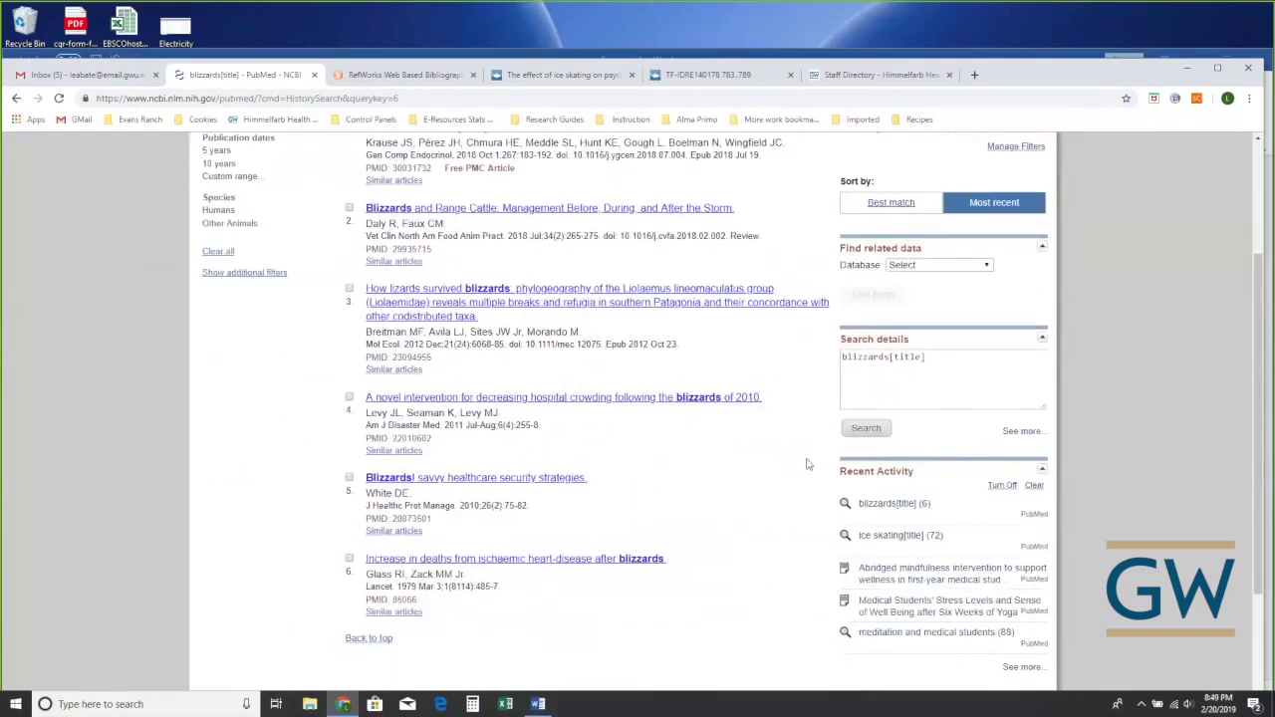
scroll(775, 463, "up", 1)
scroll(763, 466, "up", 2)
Tick the first three results, then untick the first two, leaving only the third selected.
left_click(349, 245)
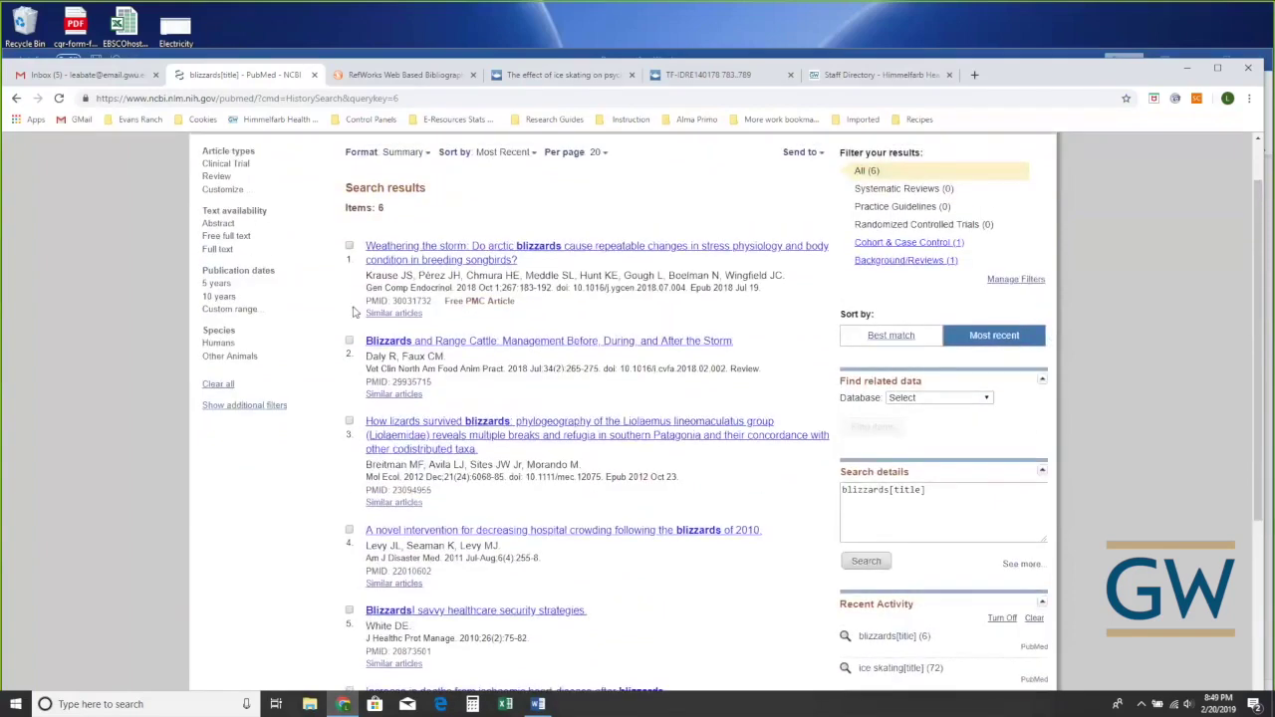
left_click(349, 339)
left_click(349, 420)
left_click(349, 245)
left_click(349, 340)
scroll(436, 398, "up", 1)
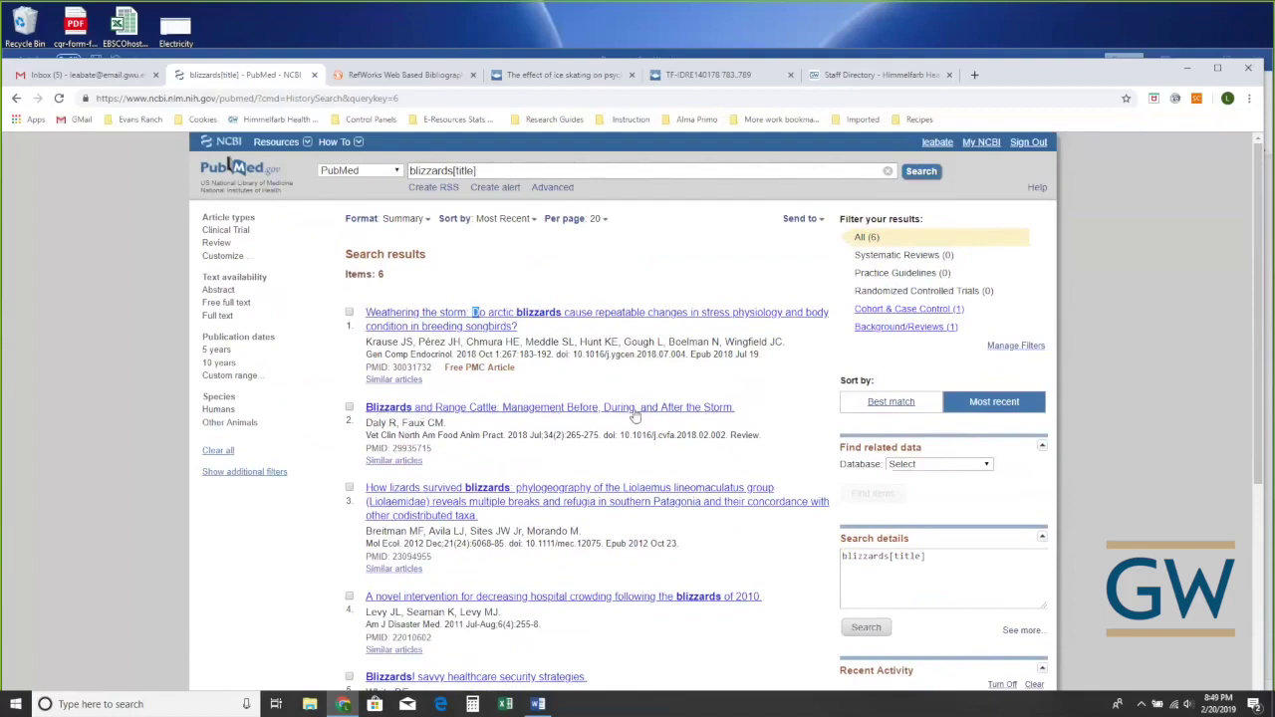
Switch the results display to MEDLINE format and point out the TI and IS field tags.
left_click(402, 218)
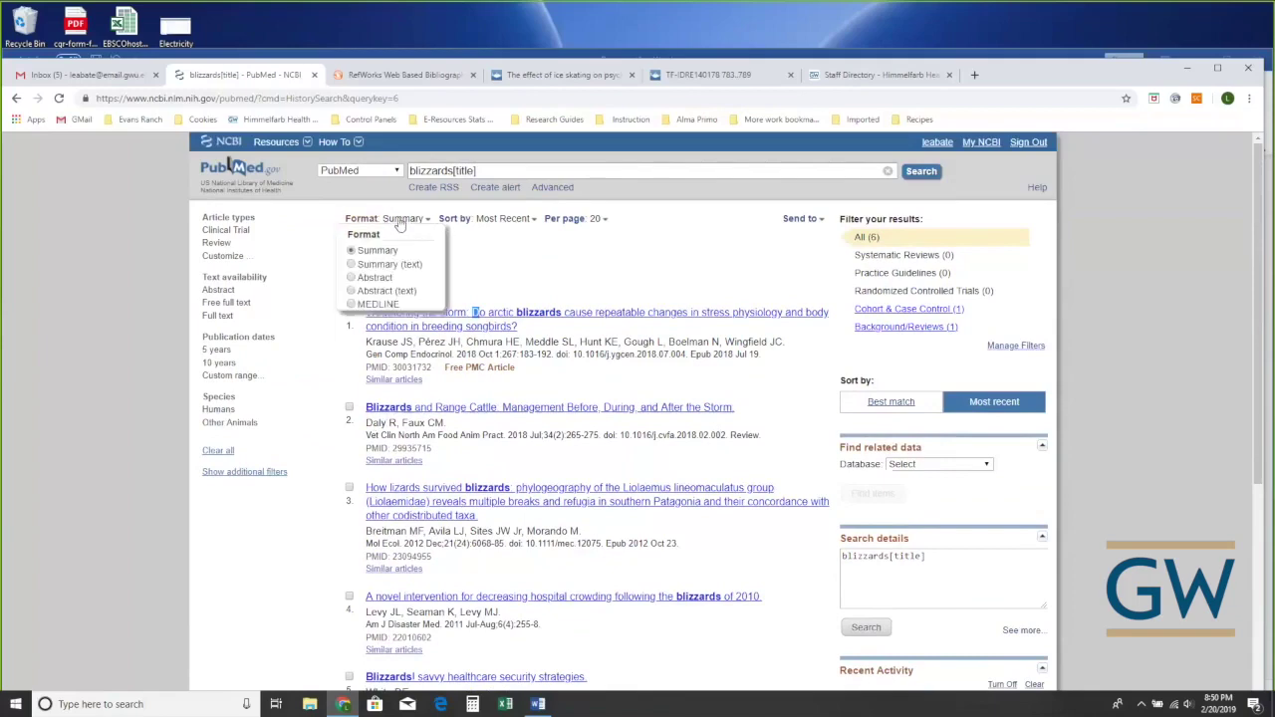
left_click(352, 306)
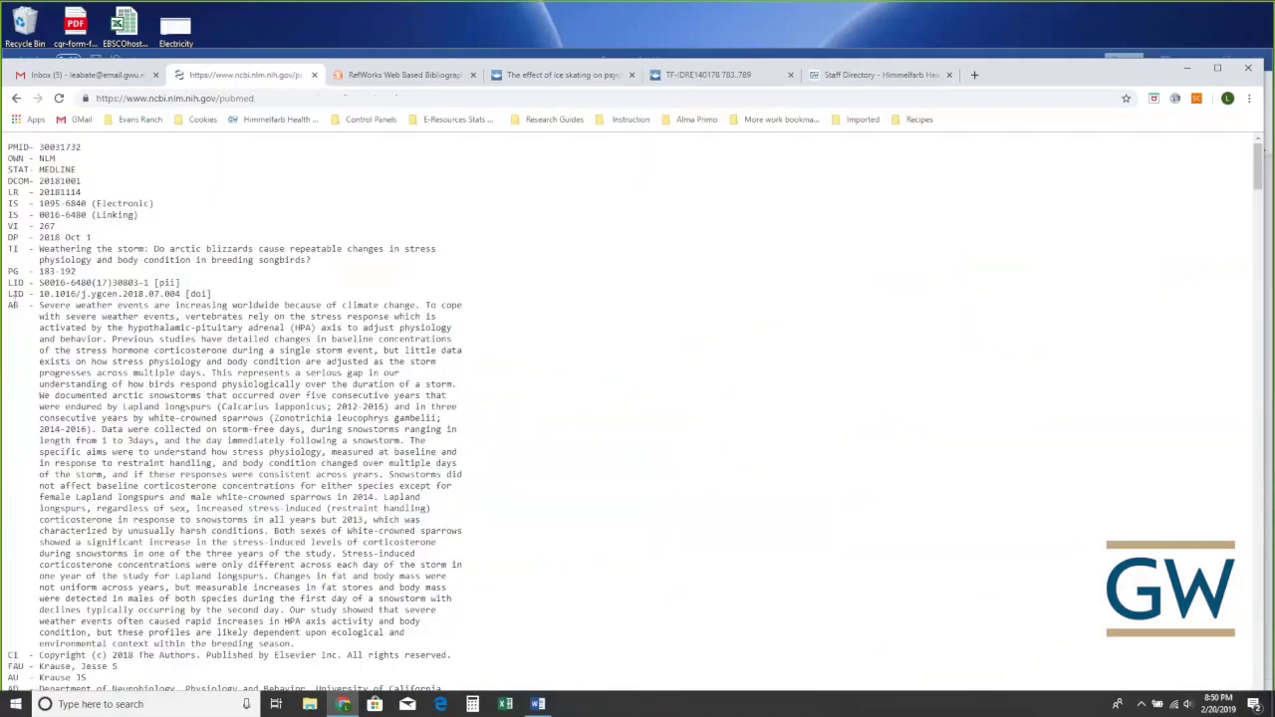
left_click_drag(8, 249, 24, 250)
double_click(13, 203)
double_click(12, 214)
scroll(88, 364, "down", 2)
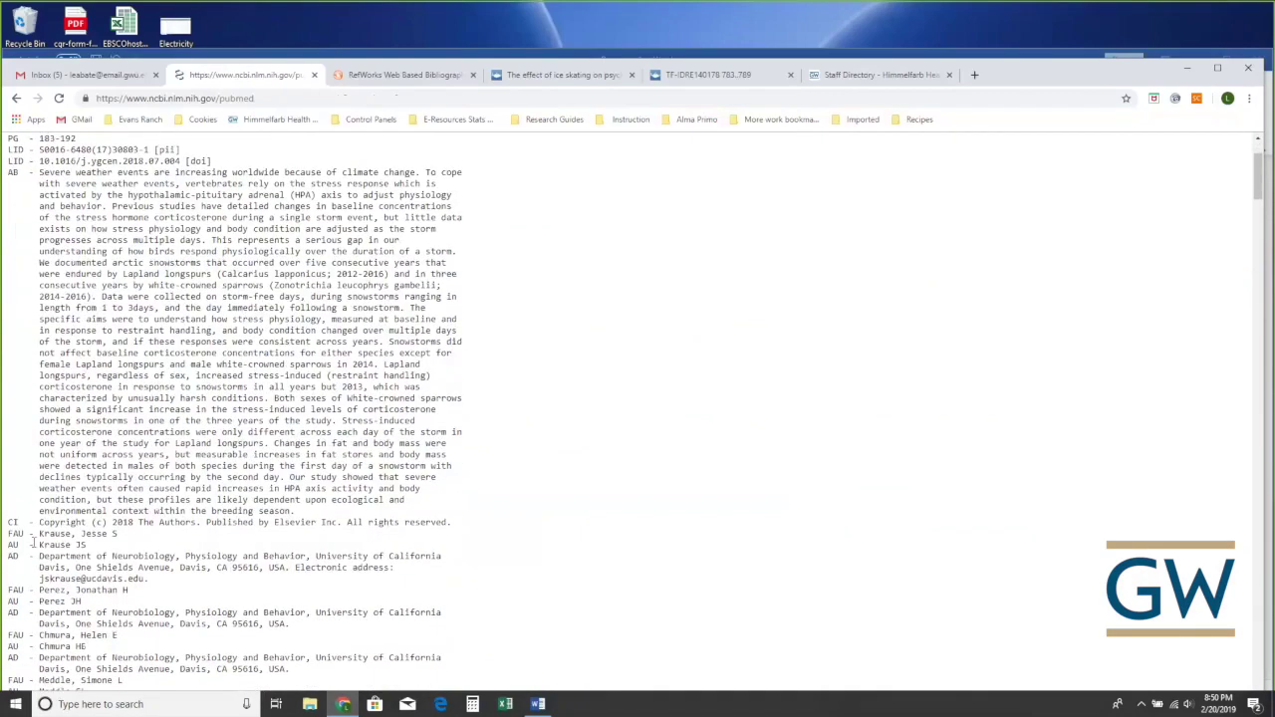
scroll(13, 577, "up", 2)
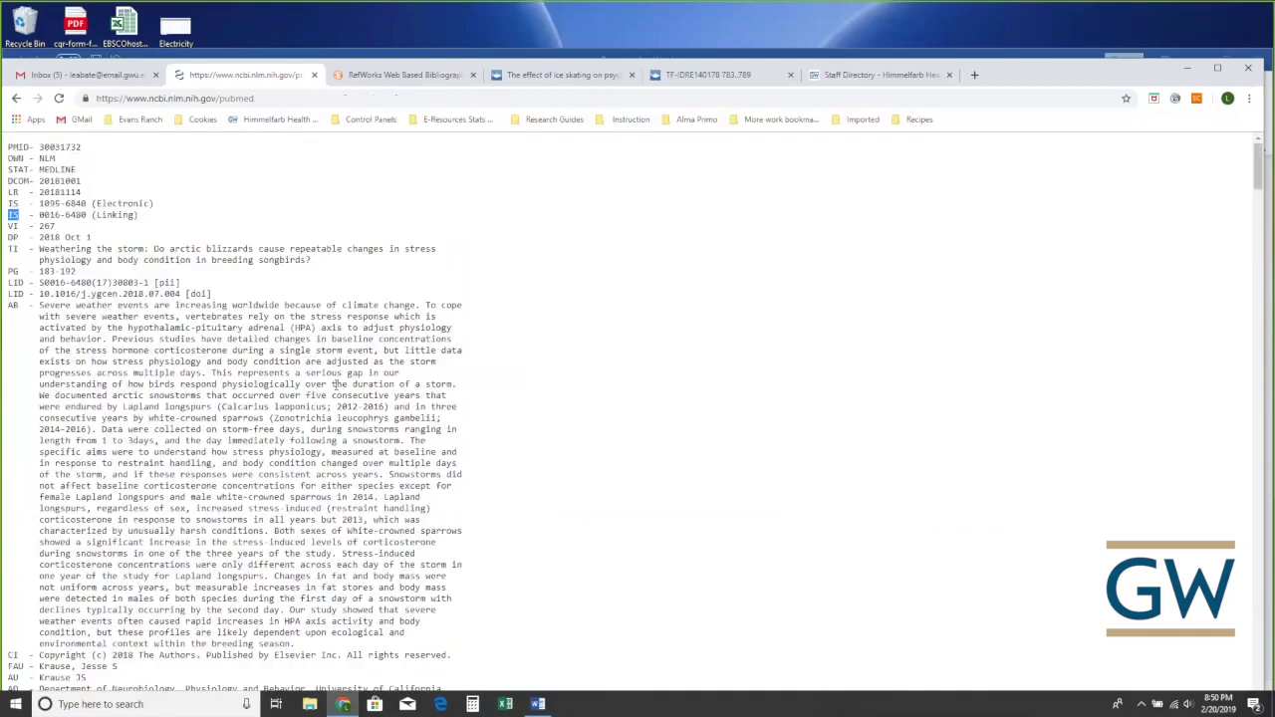
Select all the MEDLINE record text with Ctrl+A and copy it.
left_click(303, 365)
left_click_drag(261, 255, 281, 329)
key("ctrl+a")
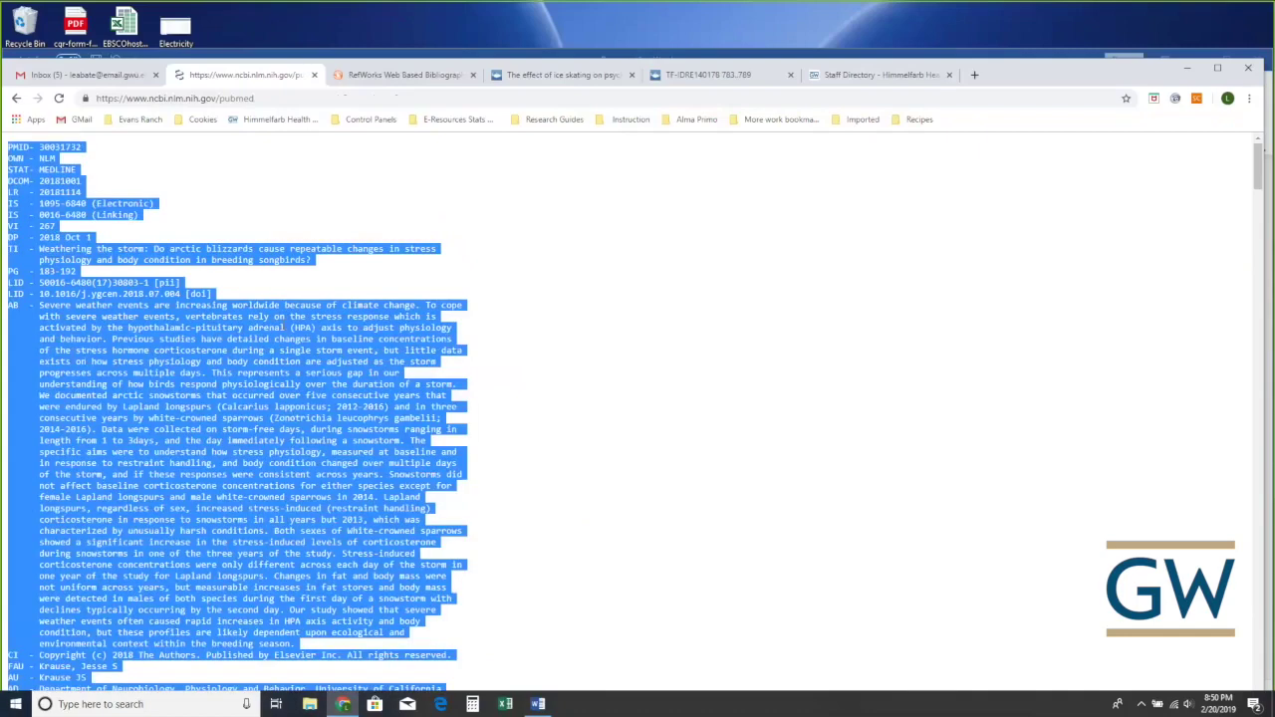
right_click(291, 307)
left_click(353, 320)
left_click(395, 76)
Open the RefWorks Import References form and keep NLM PubMed as the import filter.
mouse_move(304, 215)
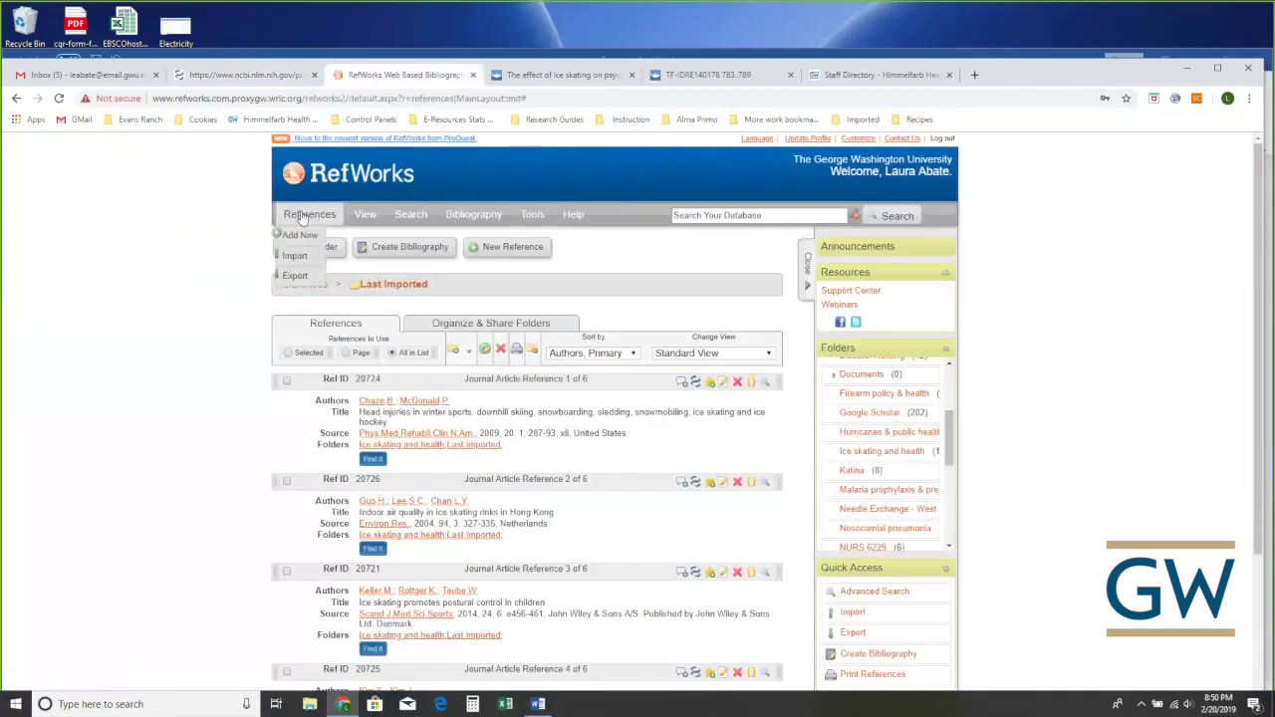
left_click(300, 258)
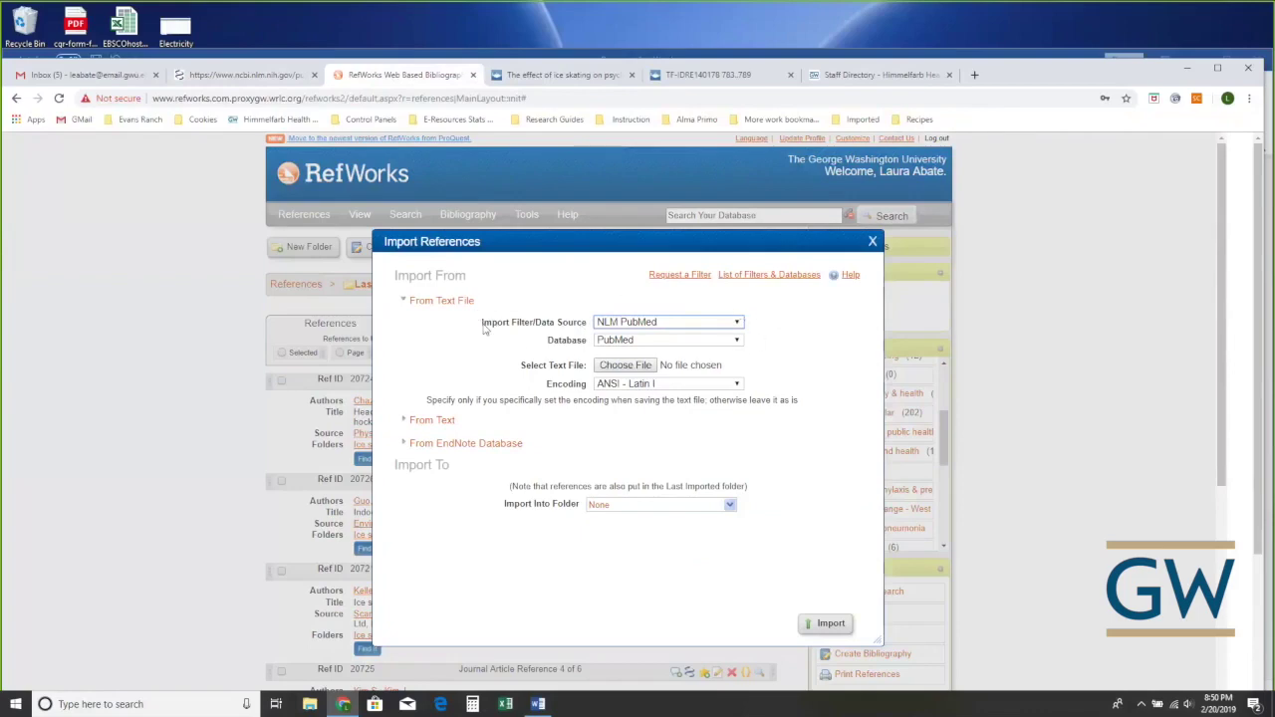
left_click(673, 328)
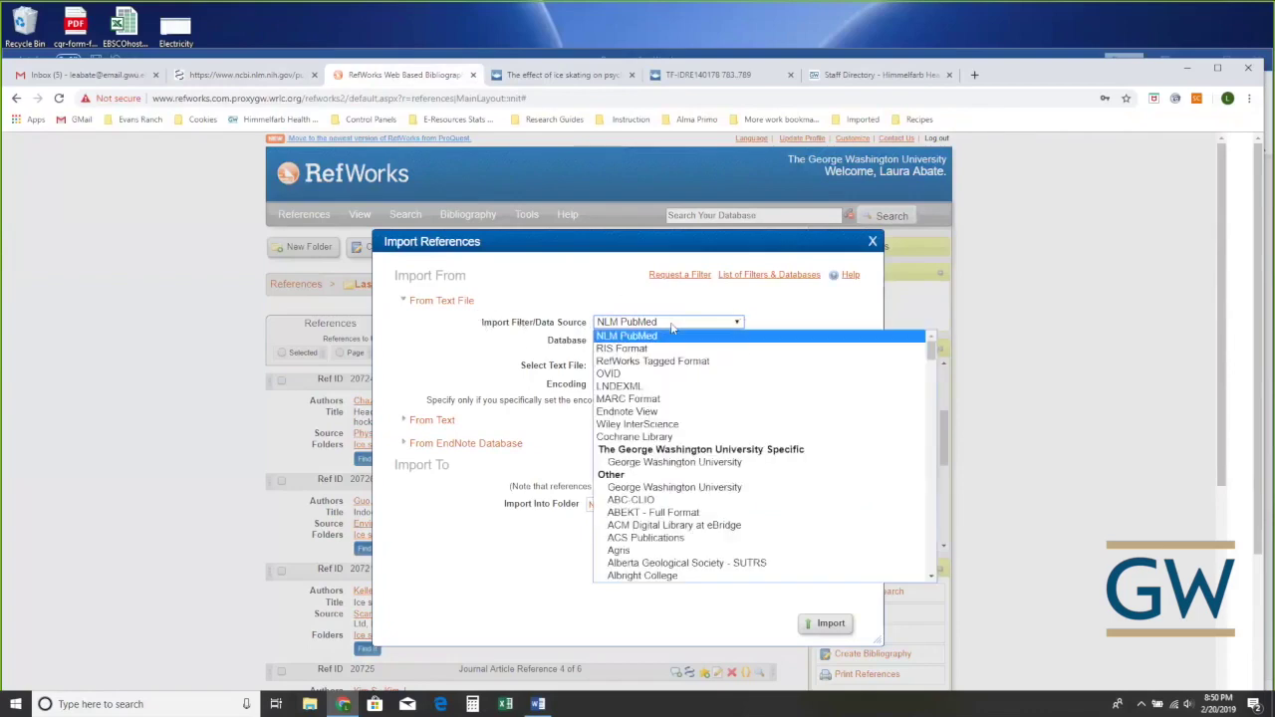
left_click(673, 325)
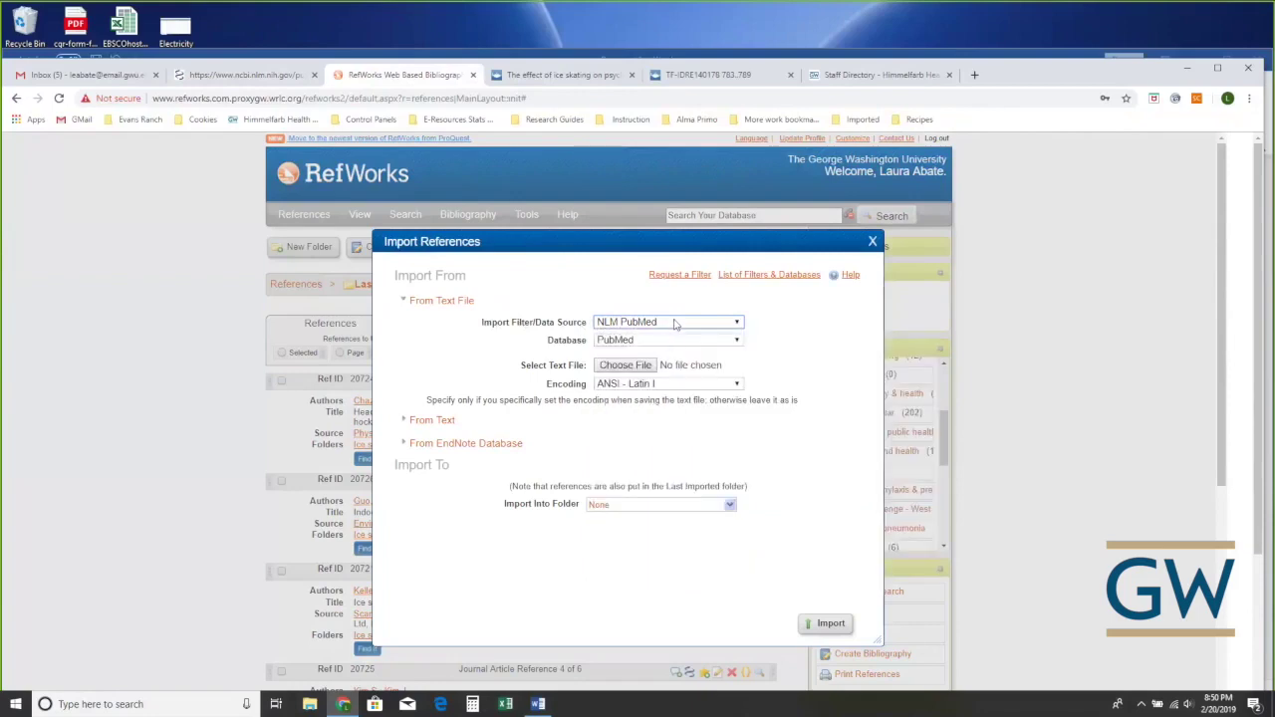
left_click(674, 321)
scroll(657, 366, "down", 3)
scroll(657, 398, "up", 3)
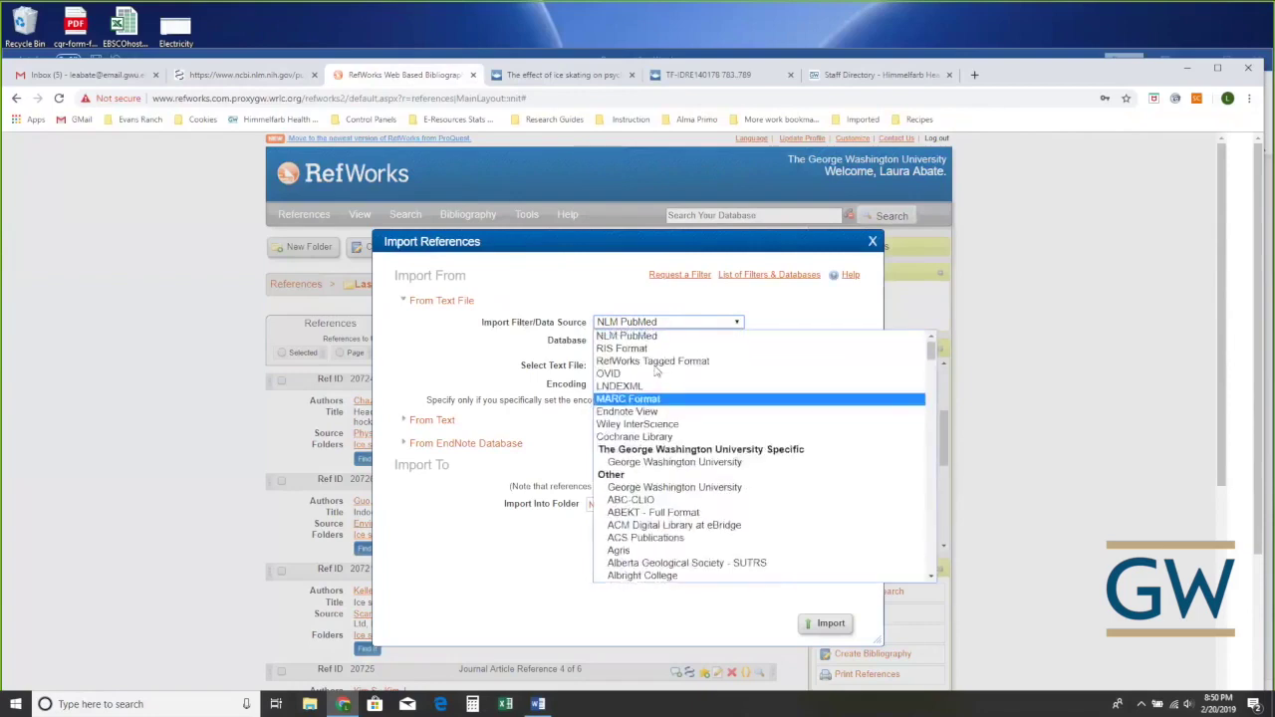
left_click(619, 337)
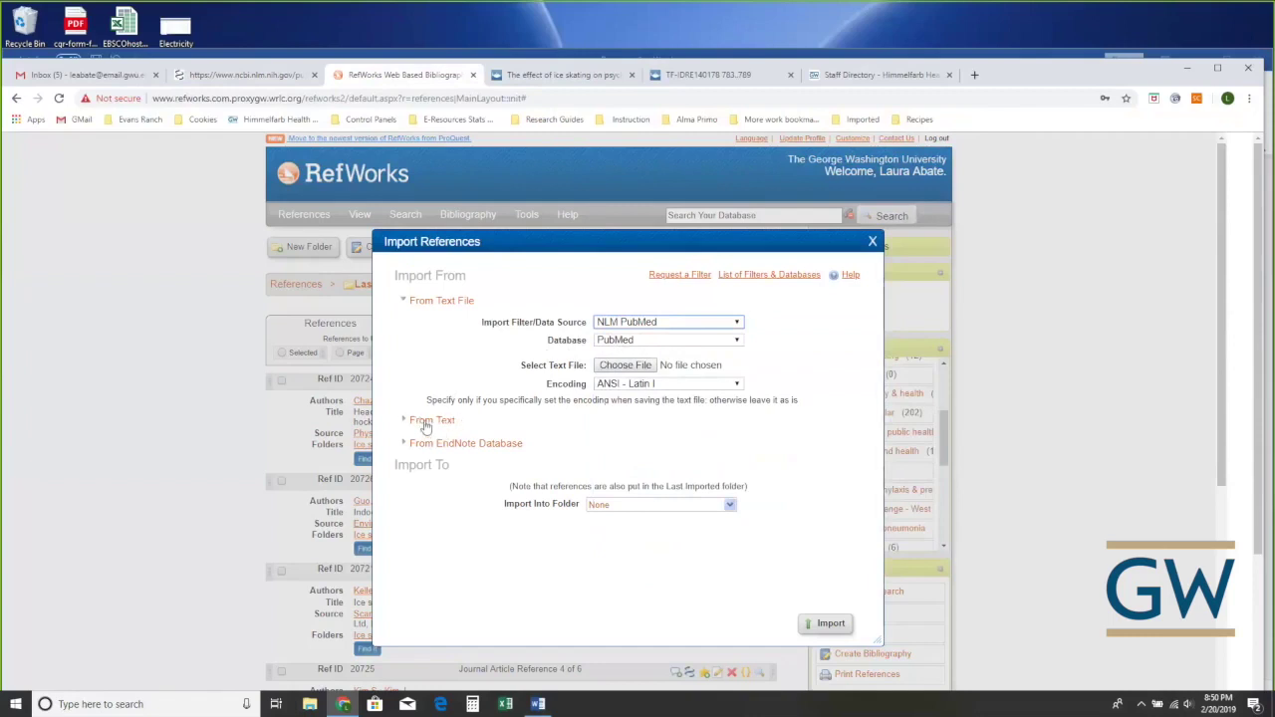
Paste the copied MEDLINE text into the From Text area and import it.
left_click(427, 421)
left_click(517, 397)
right_click(516, 399)
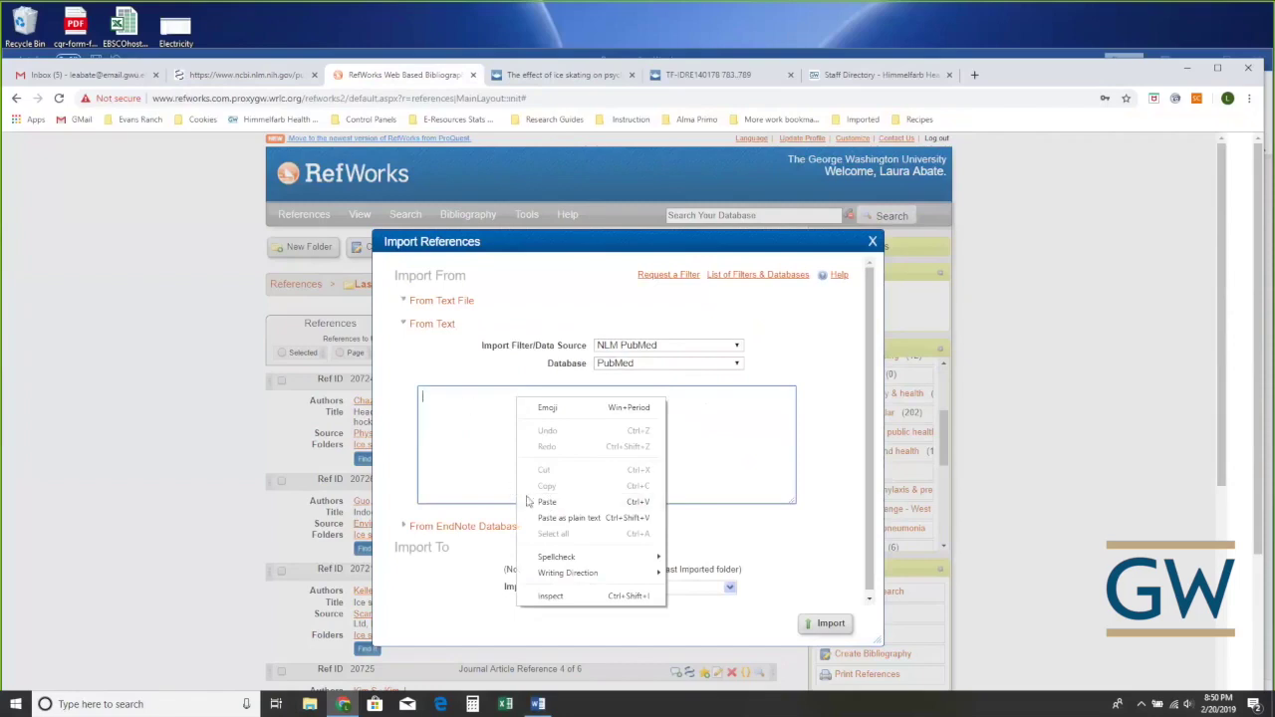
left_click(542, 507)
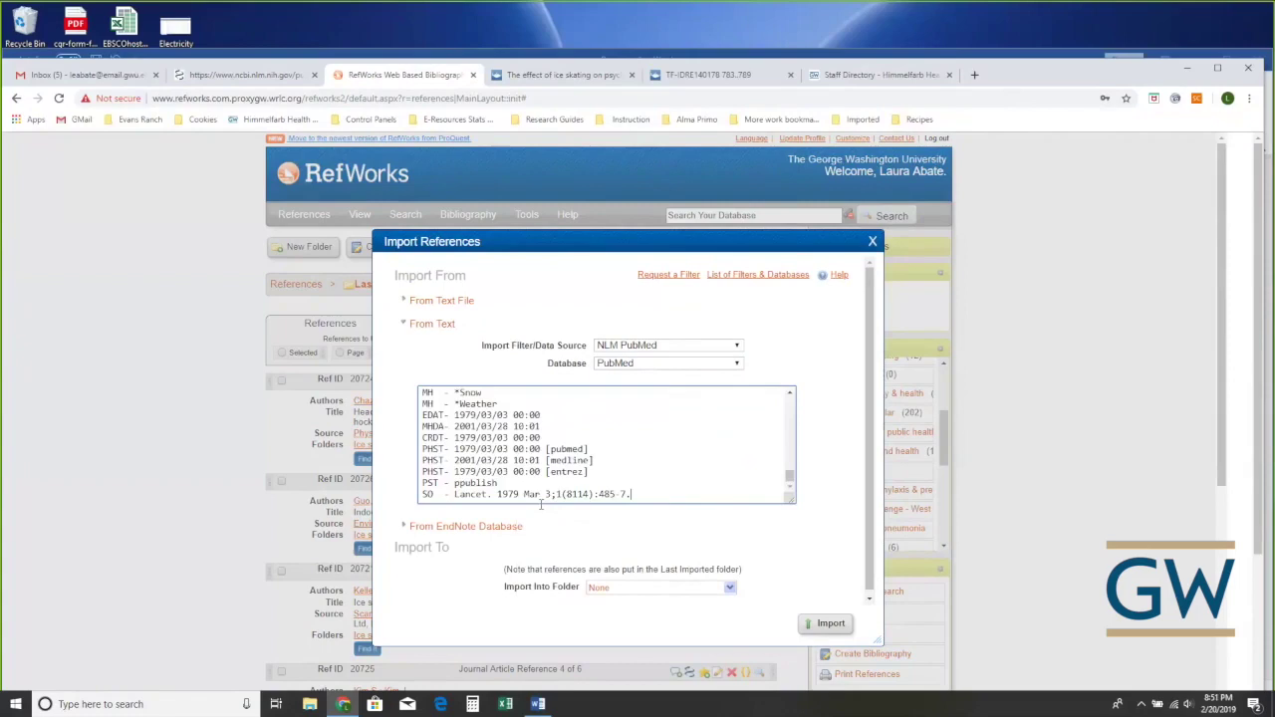
left_click_drag(790, 476, 798, 387)
left_click(832, 623)
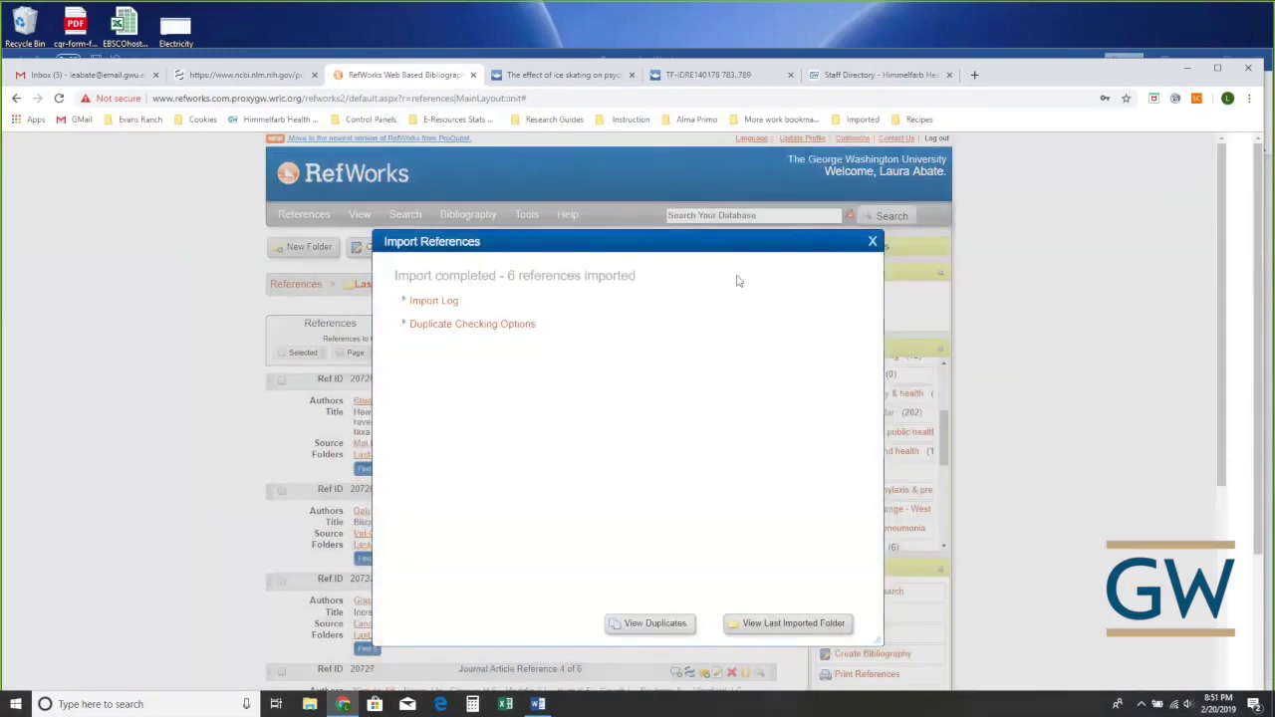
Open the Last Imported folder from the import summary to list the six blizzard references.
left_click_drag(640, 277, 393, 277)
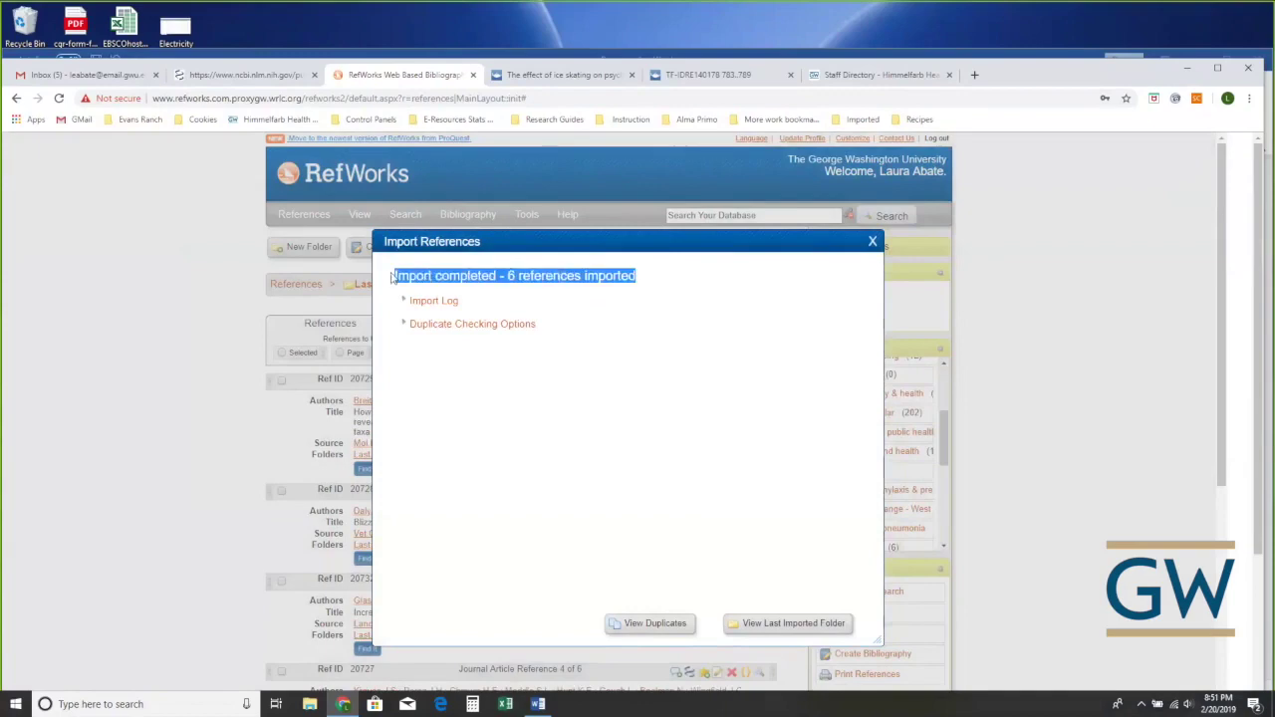
left_click(680, 411)
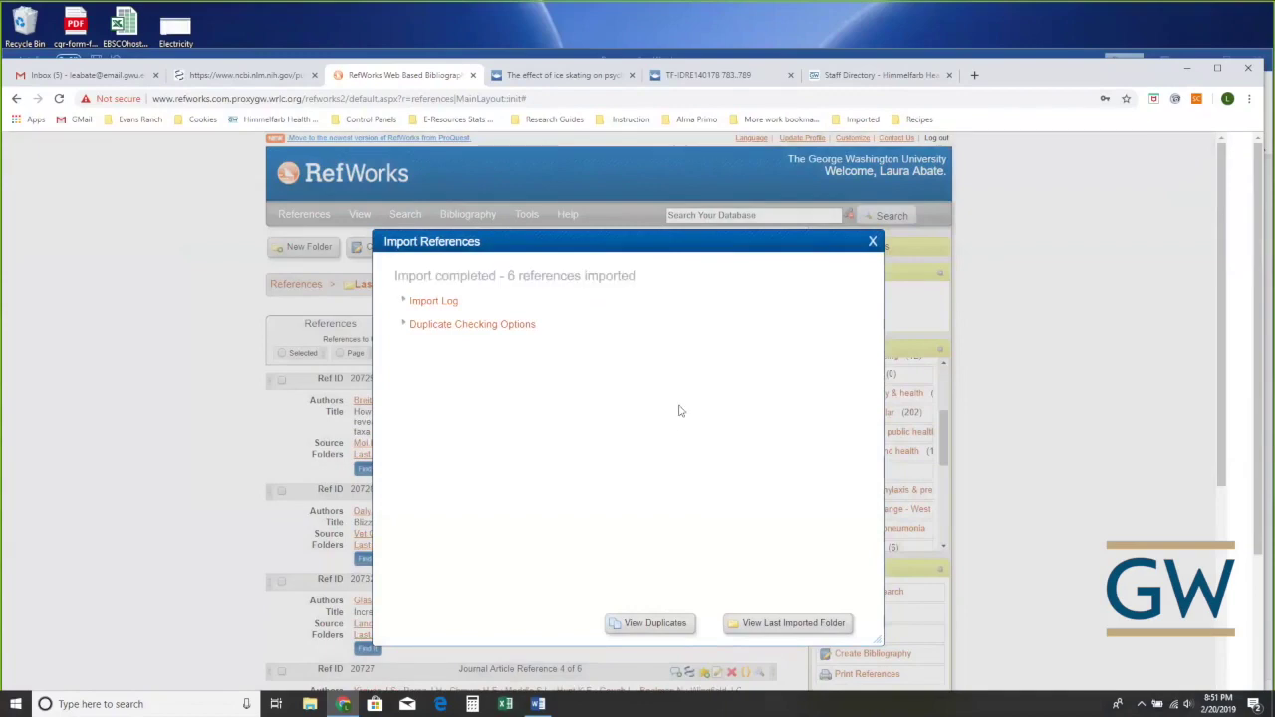
left_click(788, 624)
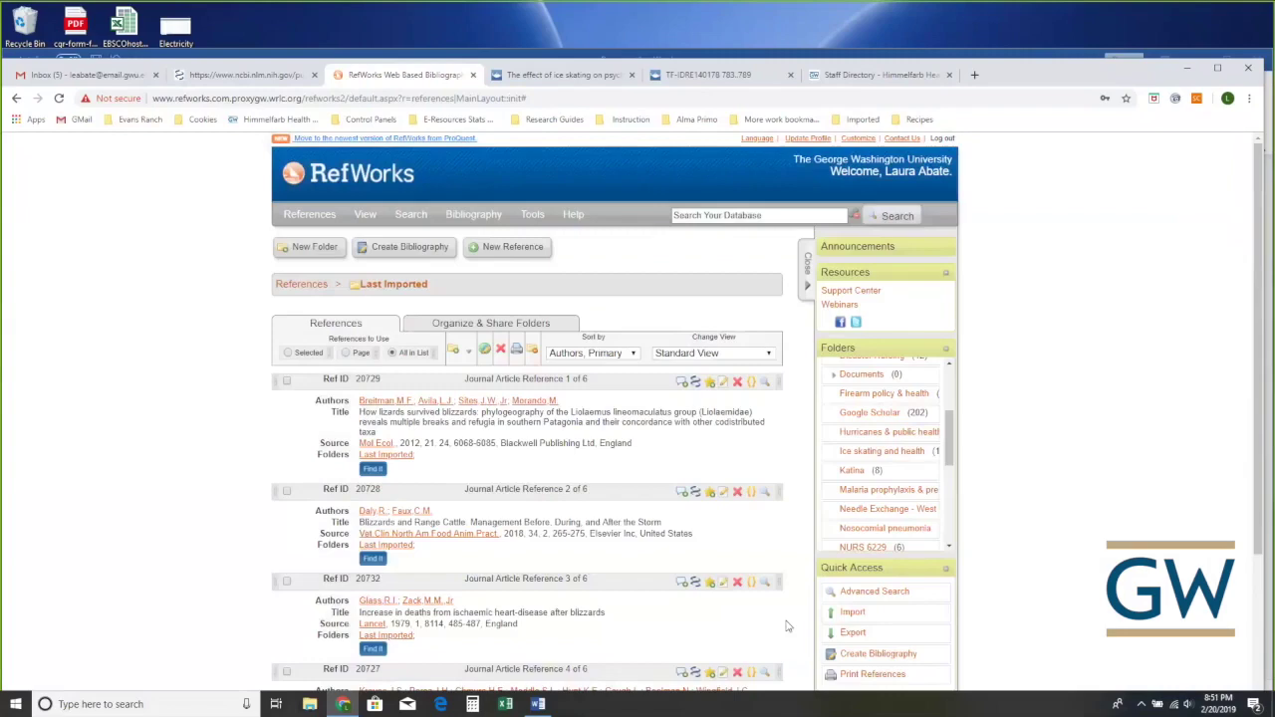
scroll(625, 528, "down", 2)
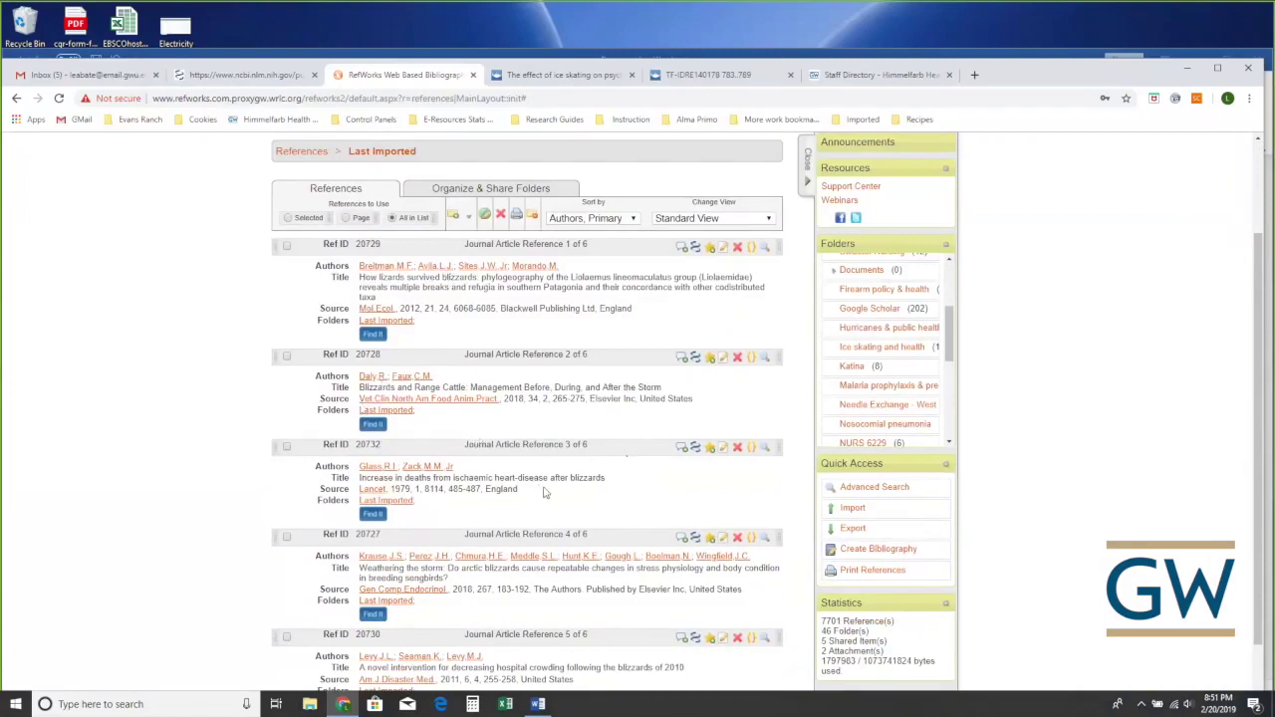
scroll(546, 492, "up", 3)
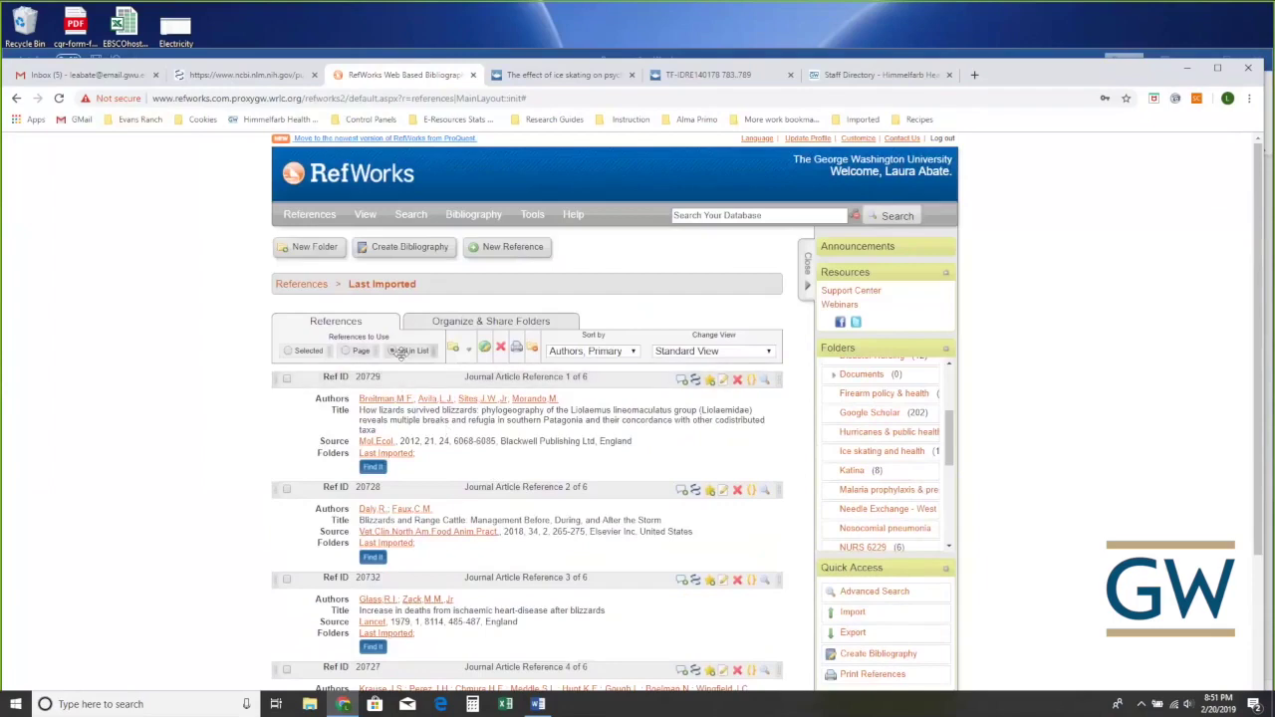
Add all six imported references to Ice skating and health, then open that 17-reference folder.
left_click(468, 349)
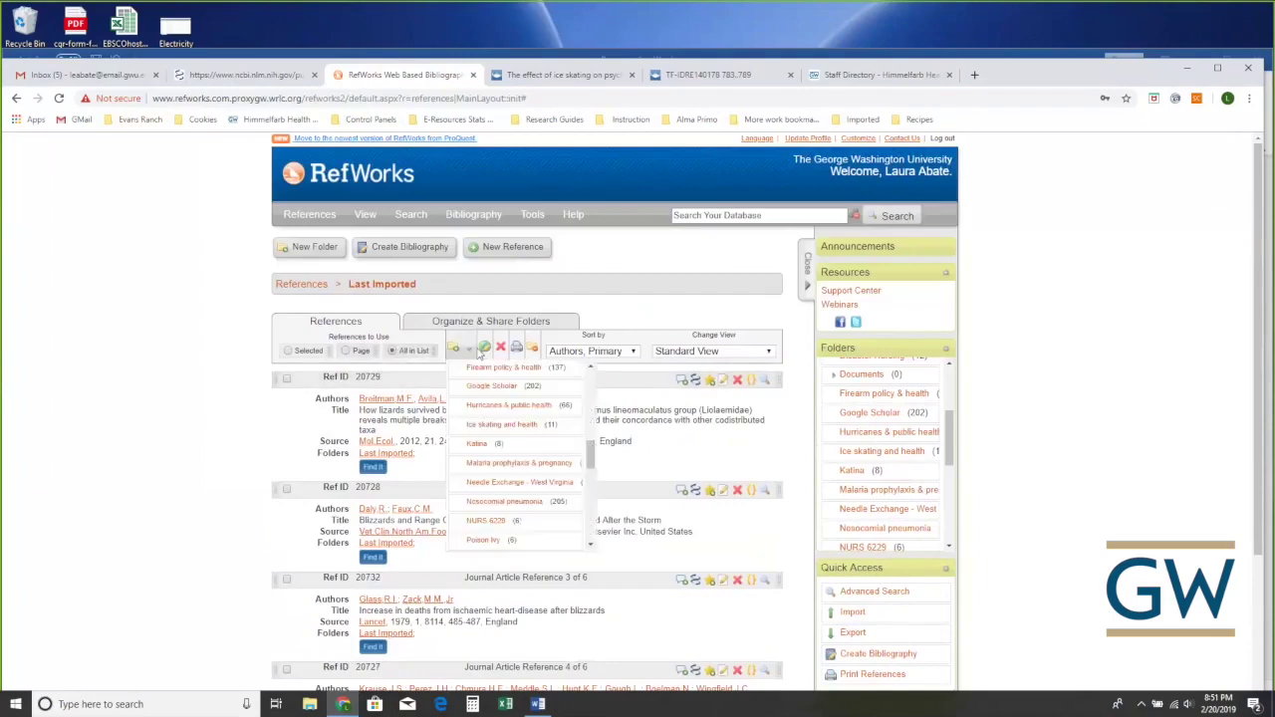
left_click(529, 426)
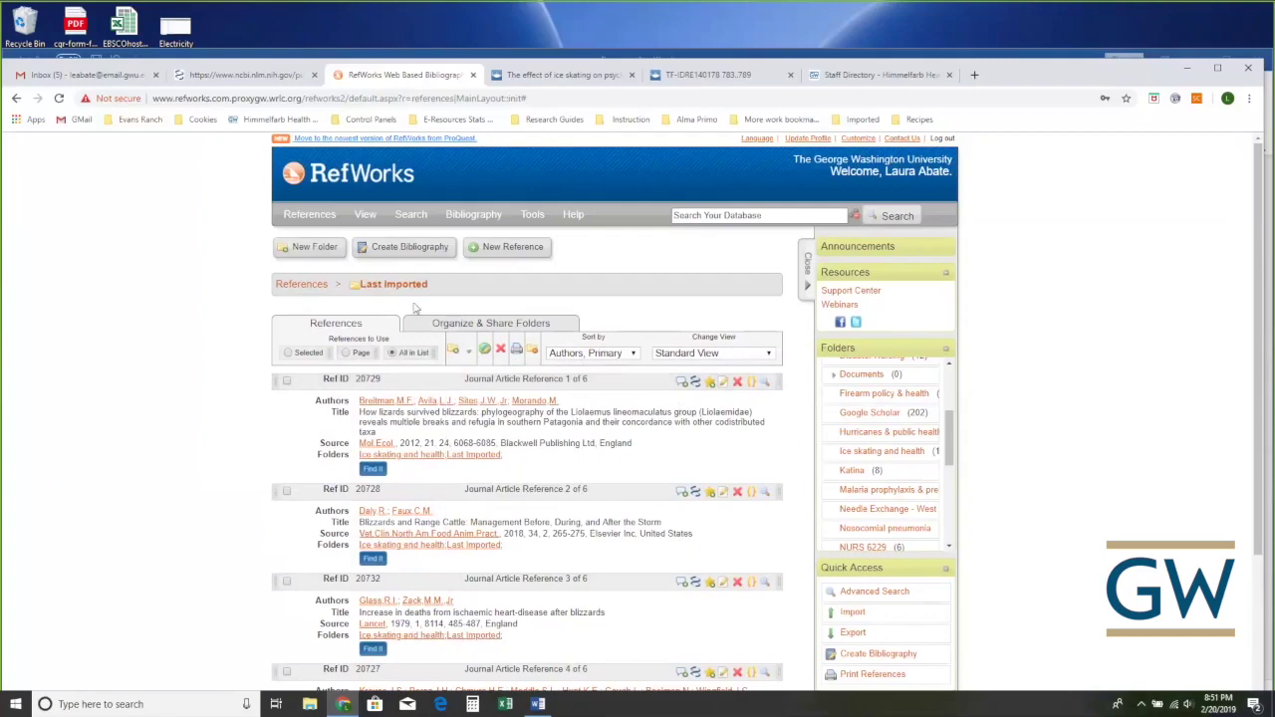
left_click(444, 328)
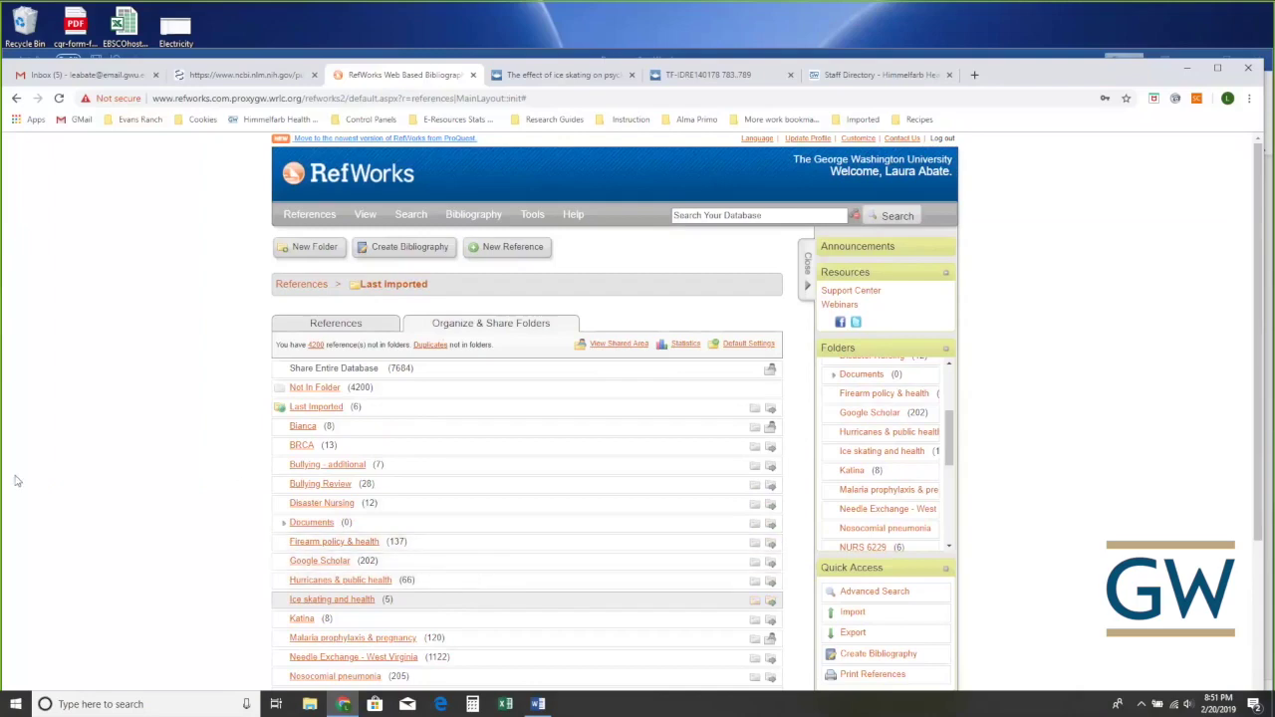
left_click(848, 455)
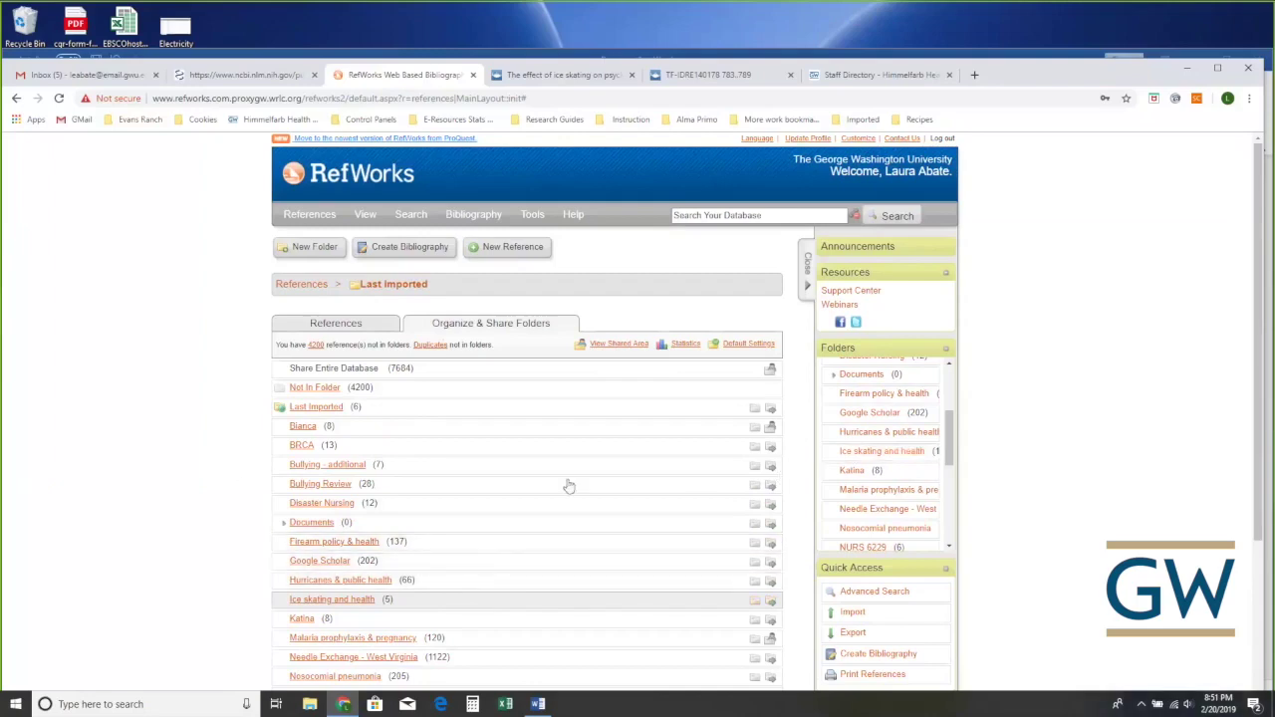
left_click_drag(574, 385, 583, 375)
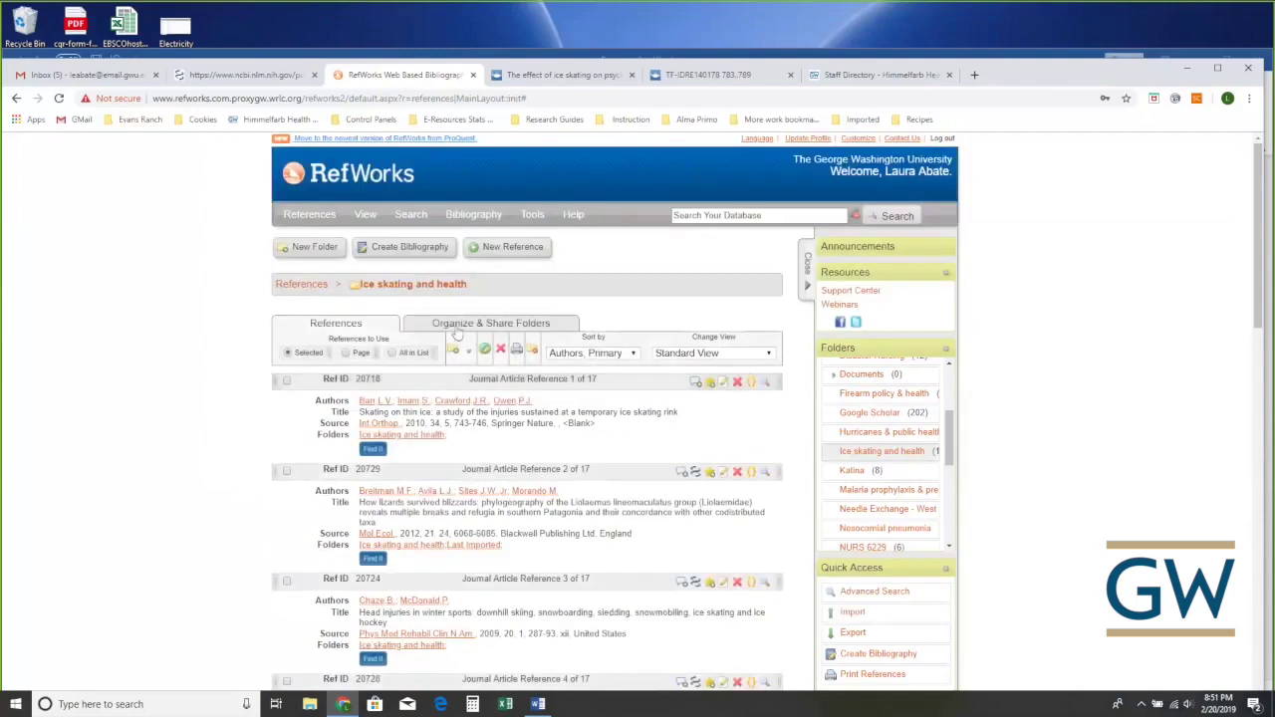
Show the Organize & Share Folders overview listing Ice skating and health with 17 references.
left_click(458, 324)
scroll(367, 522, "down", 1)
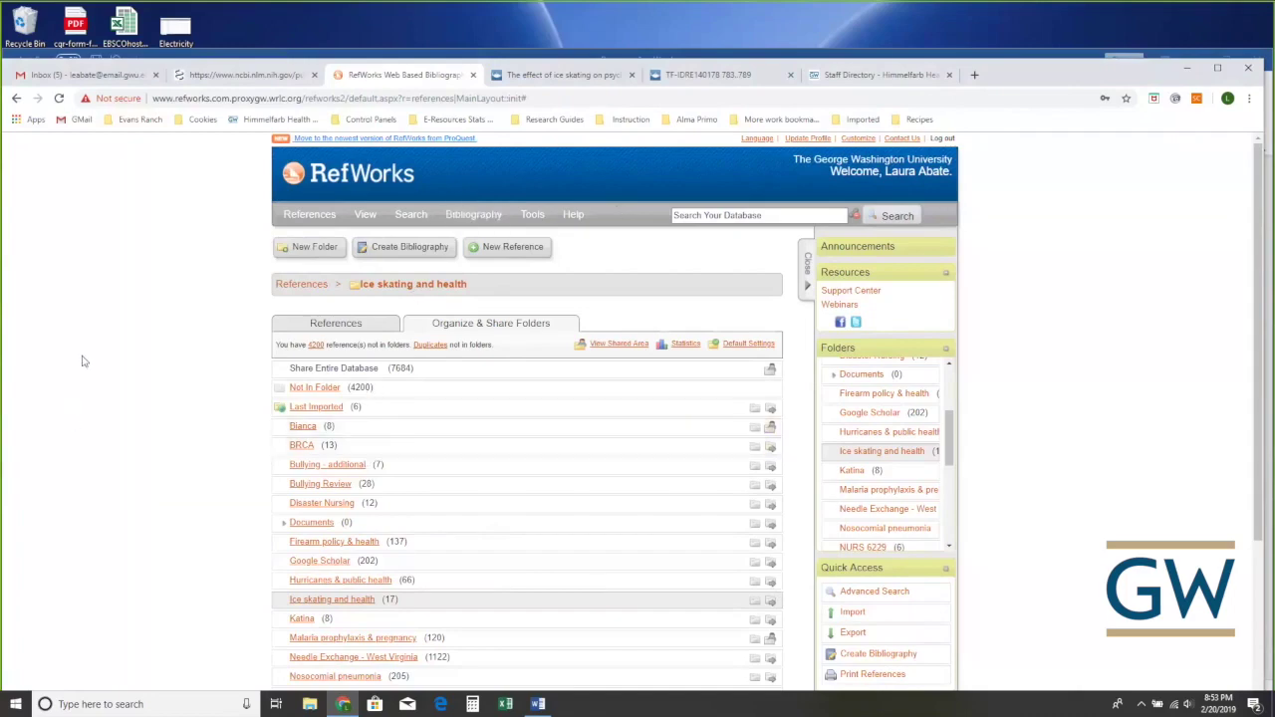
left_click(561, 75)
From the Himmelfarb bookmark, go via All Databases and Research Tools to open RefWorks New.
left_click(257, 120)
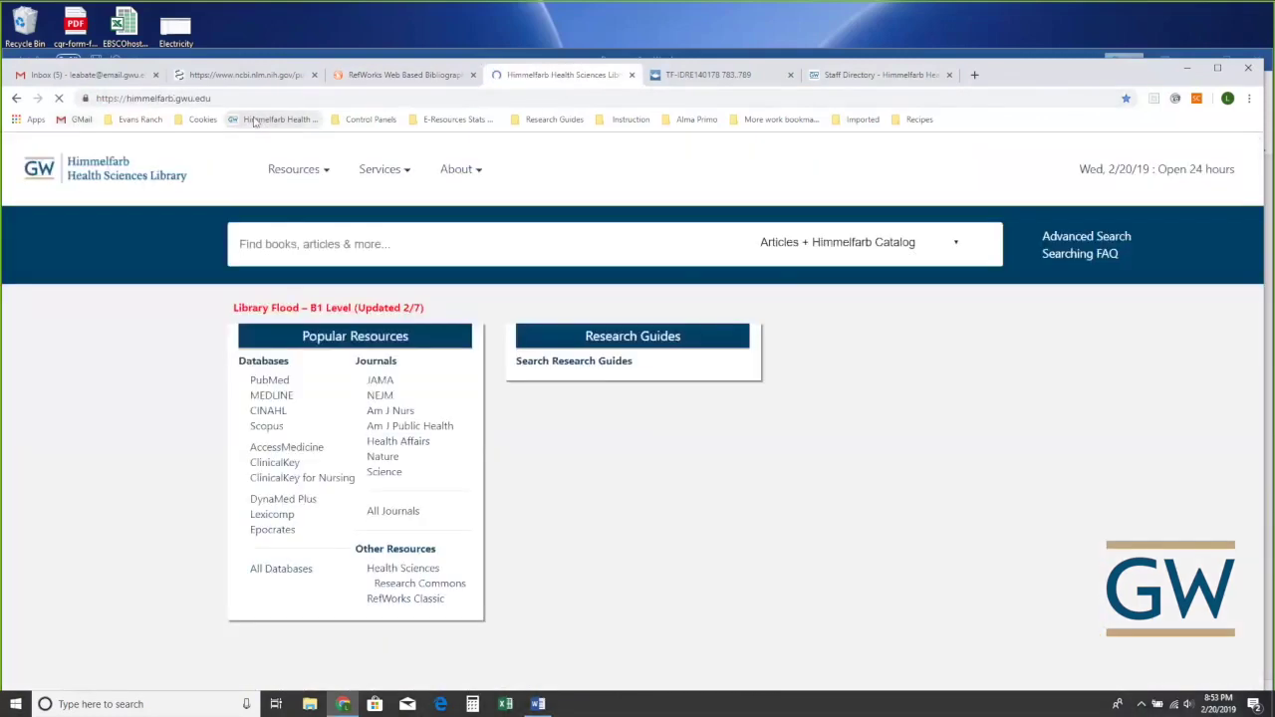
scroll(177, 476, "down", 1)
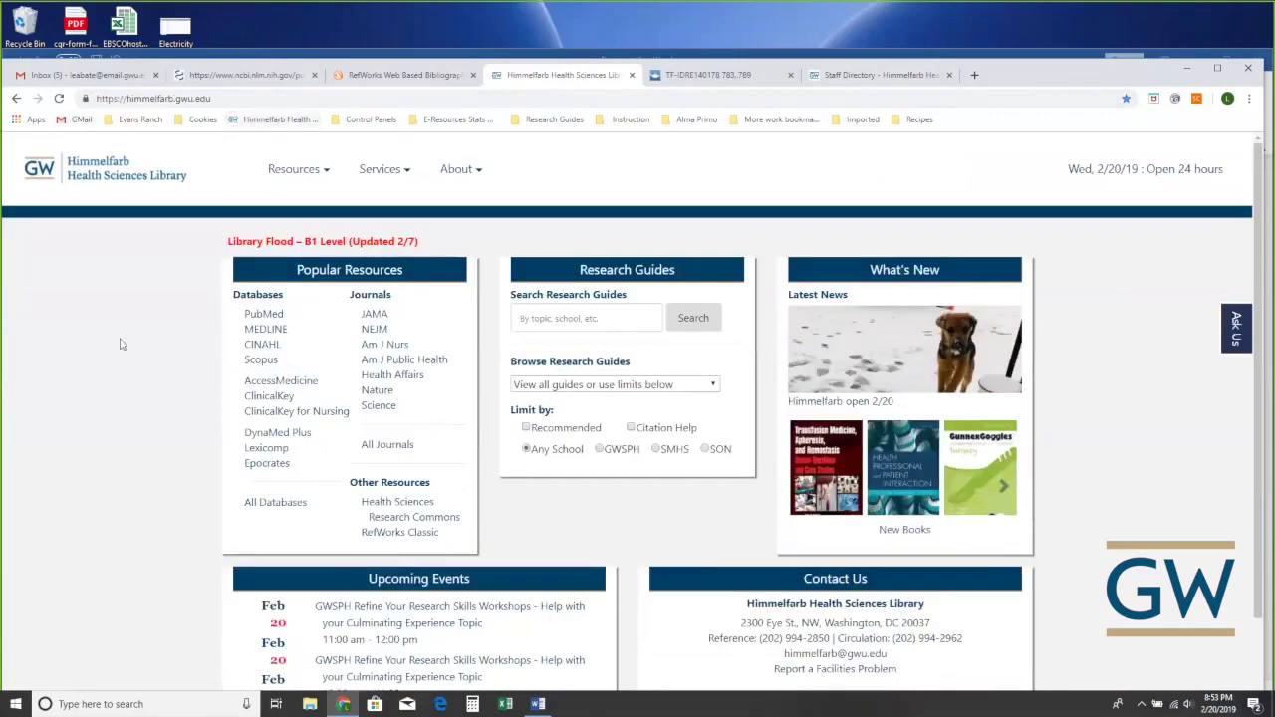
left_click(276, 503)
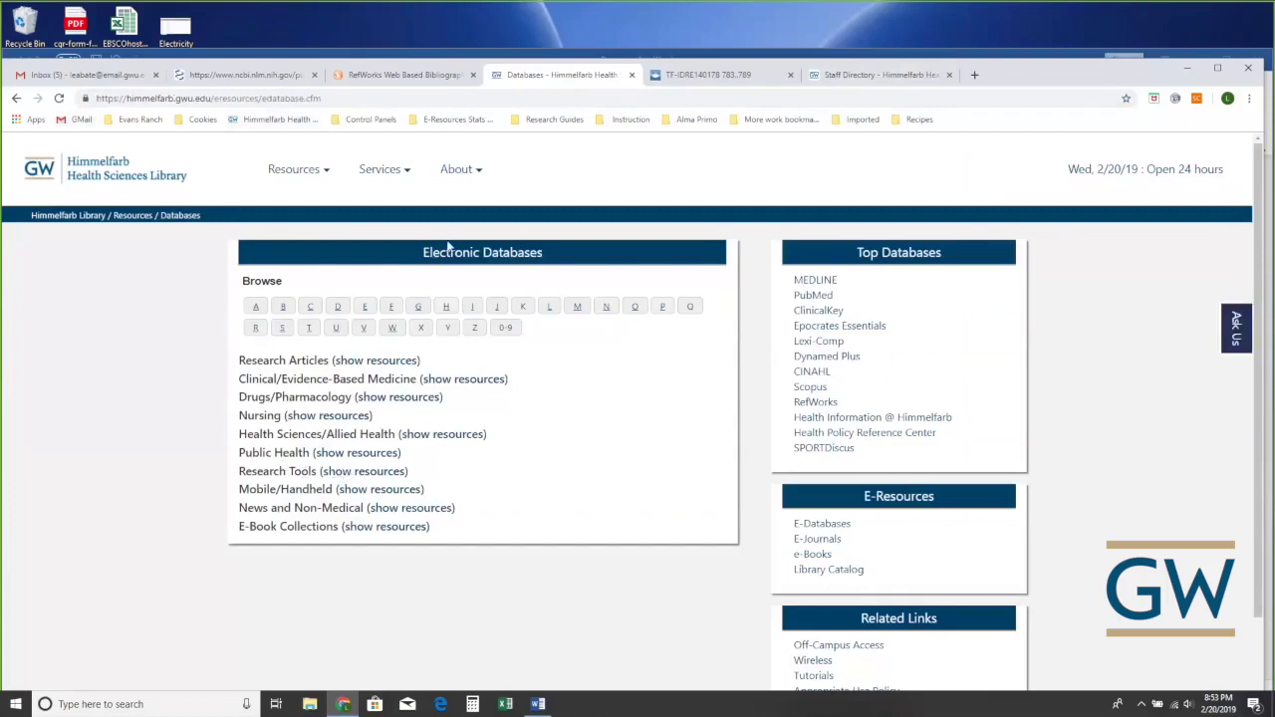
left_click_drag(421, 261, 591, 265)
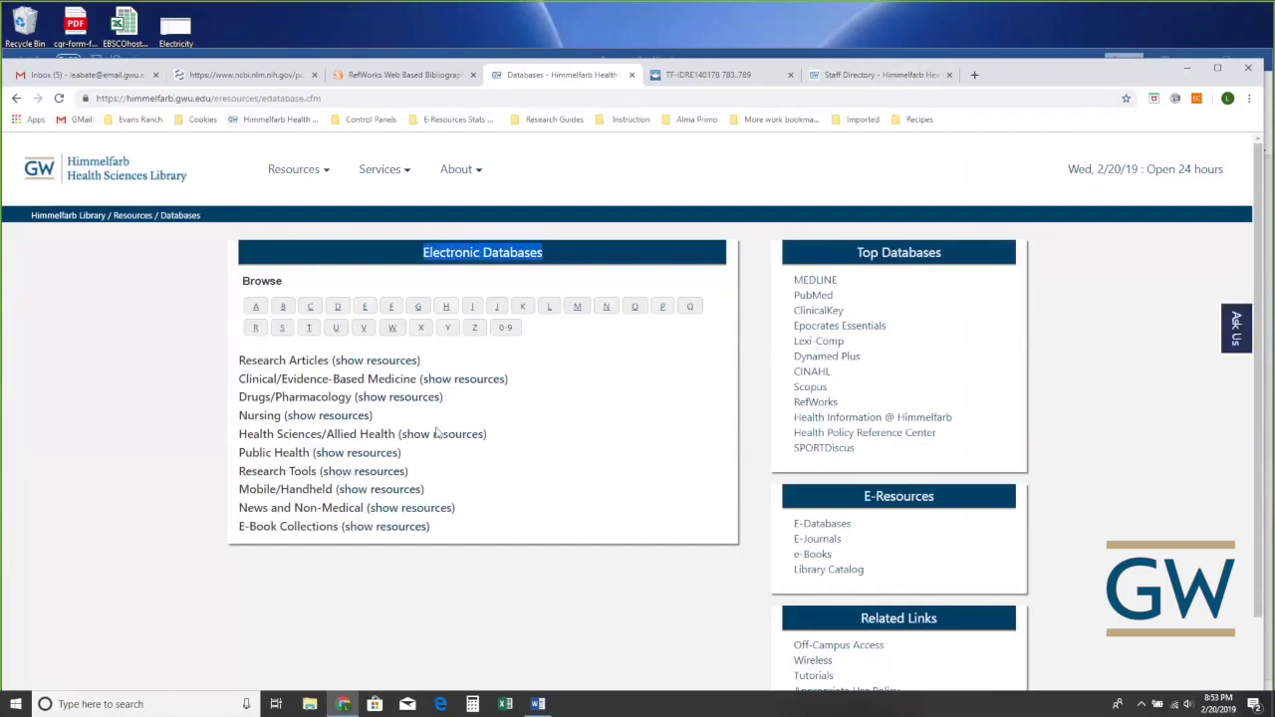
left_click(367, 472)
scroll(370, 470, "down", 3)
scroll(373, 469, "down", 2)
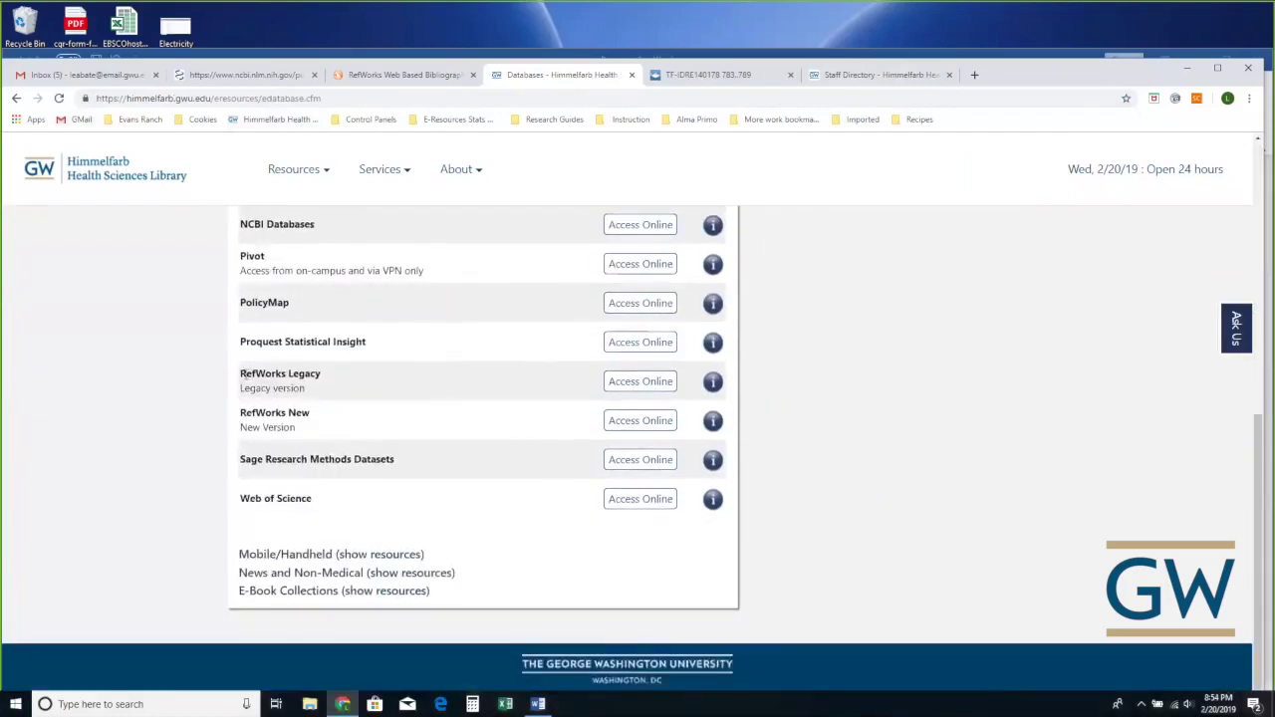
mouse_move(245, 374)
left_mouse_down()
mouse_move(322, 384)
mouse_move(314, 398)
mouse_move(275, 386)
mouse_move(242, 257)
mouse_move(245, 376)
left_mouse_up()
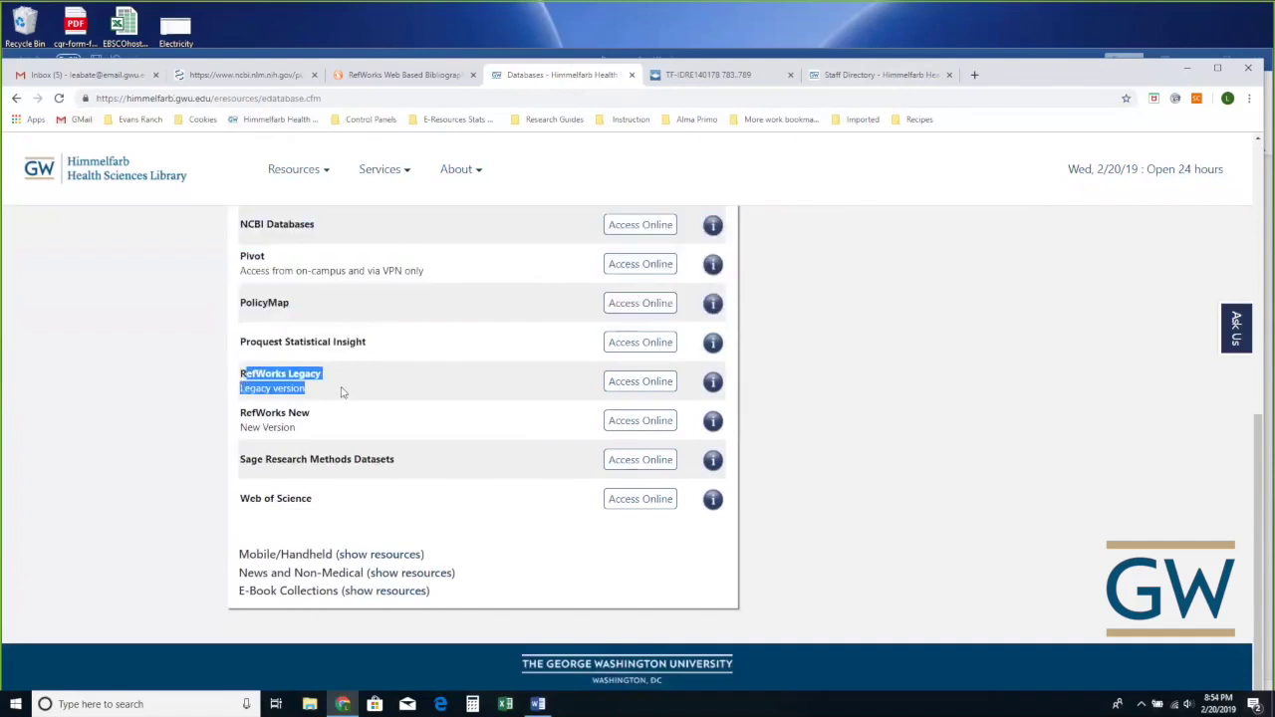
left_click(652, 422)
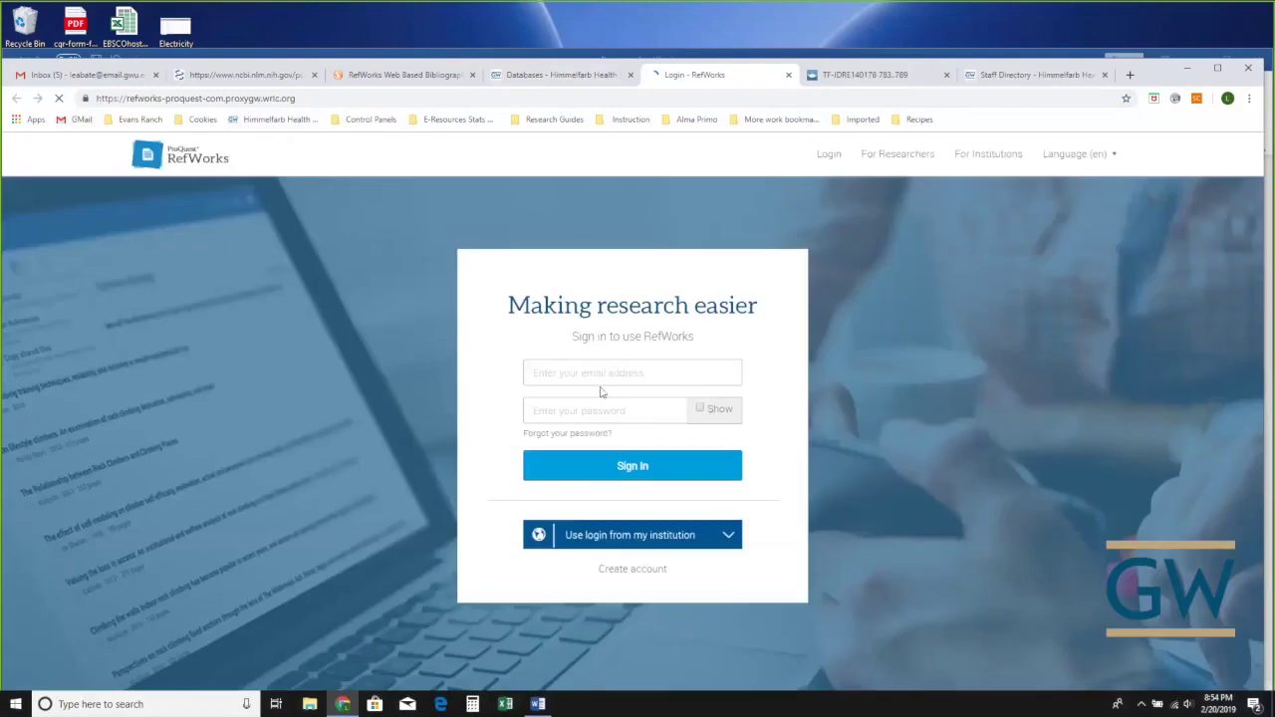
Enter the account e-mail and password on the RefWorks sign-in form.
left_click(600, 379)
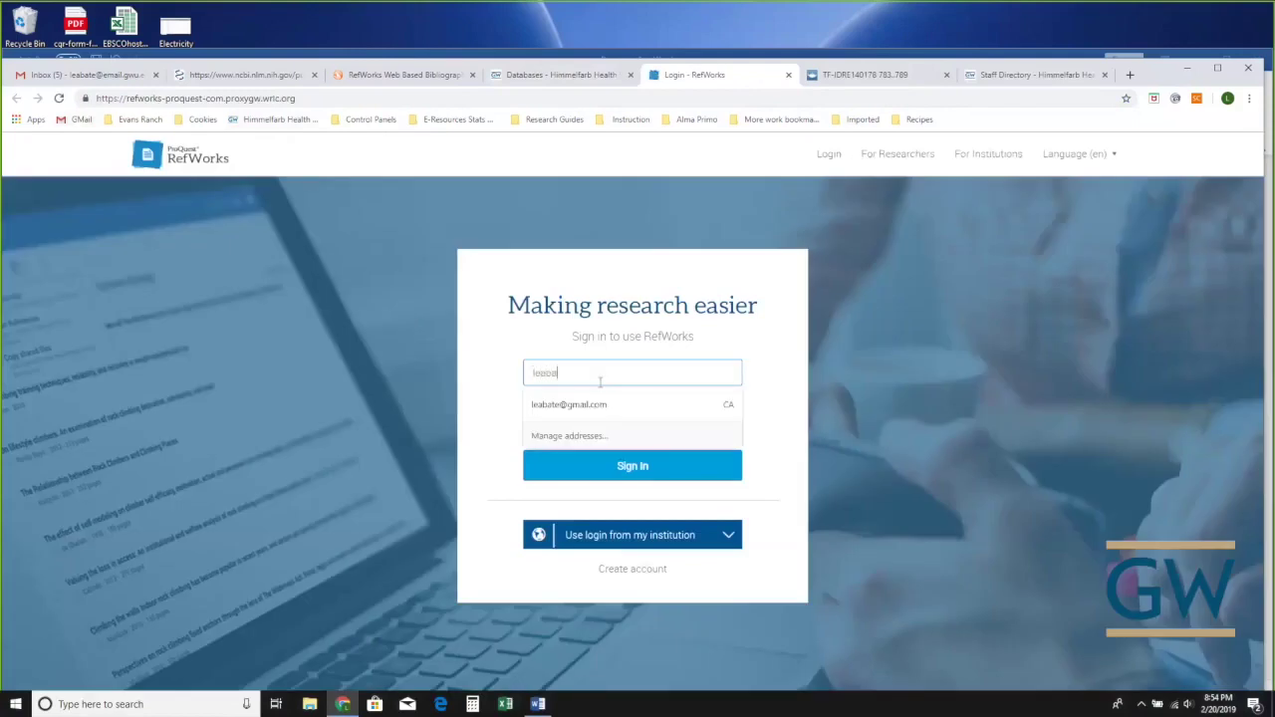
key("Tab")
type("••••••")
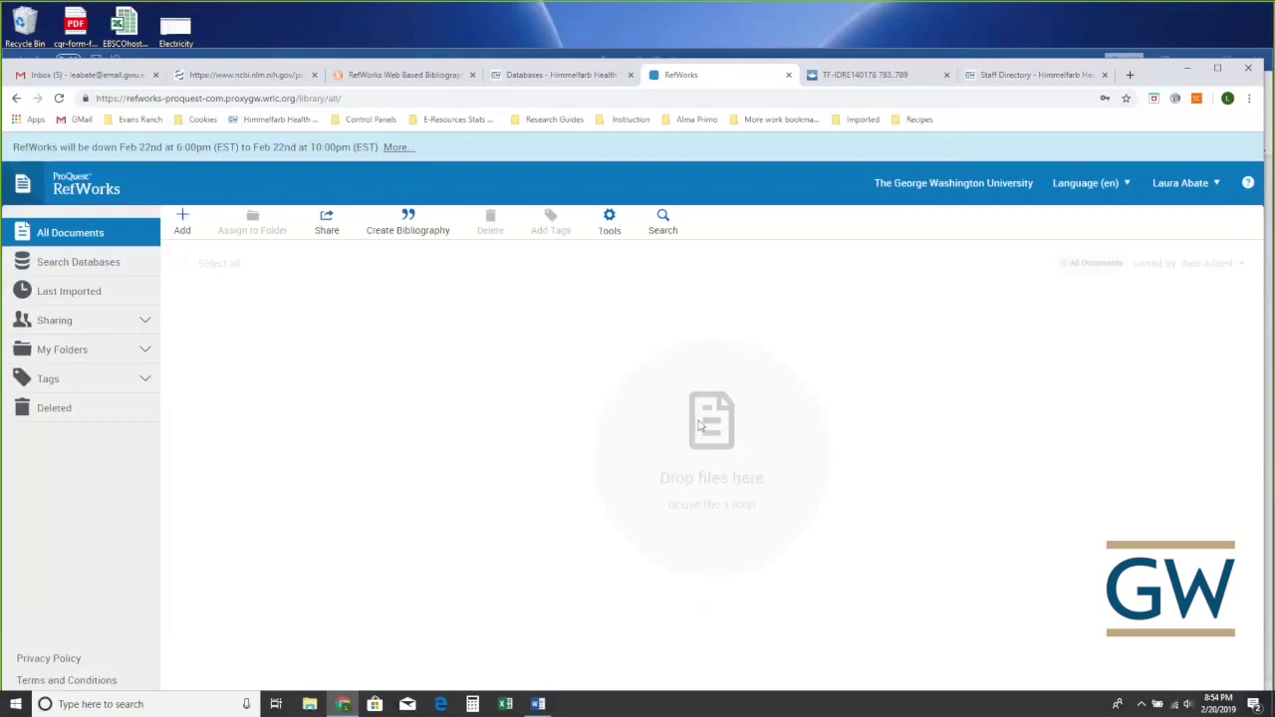
left_click(538, 704)
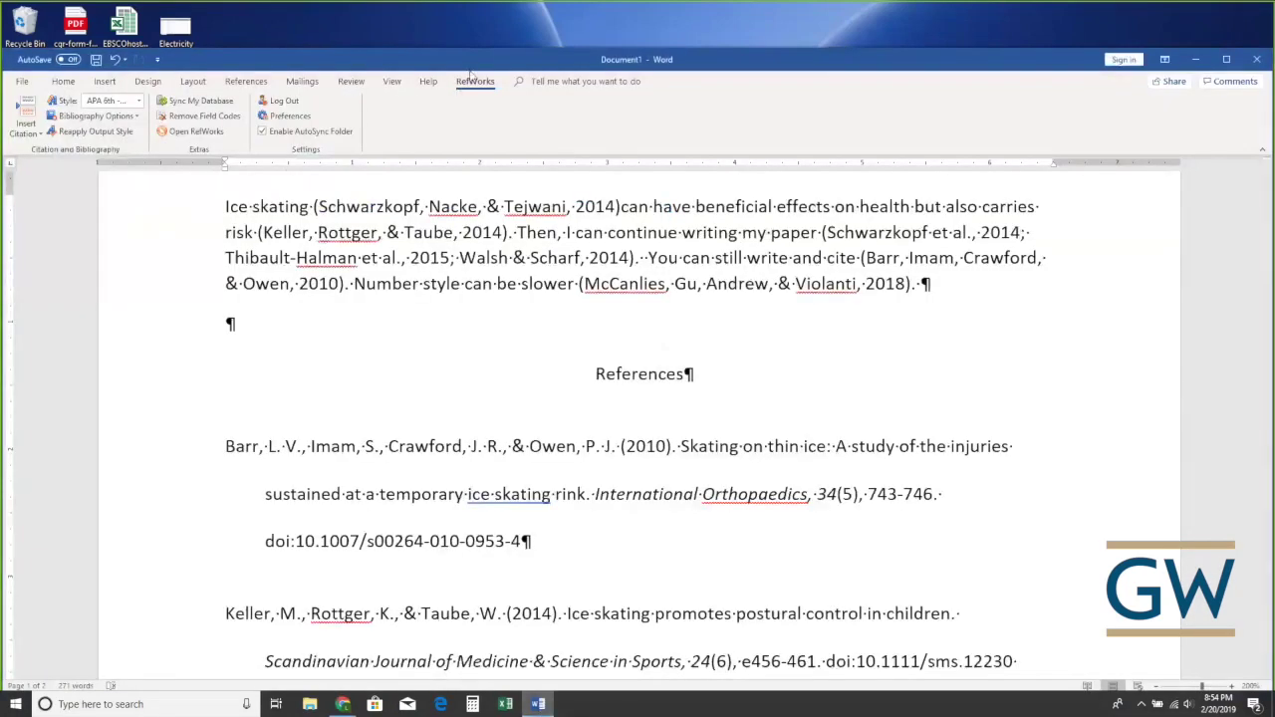
left_click(342, 704)
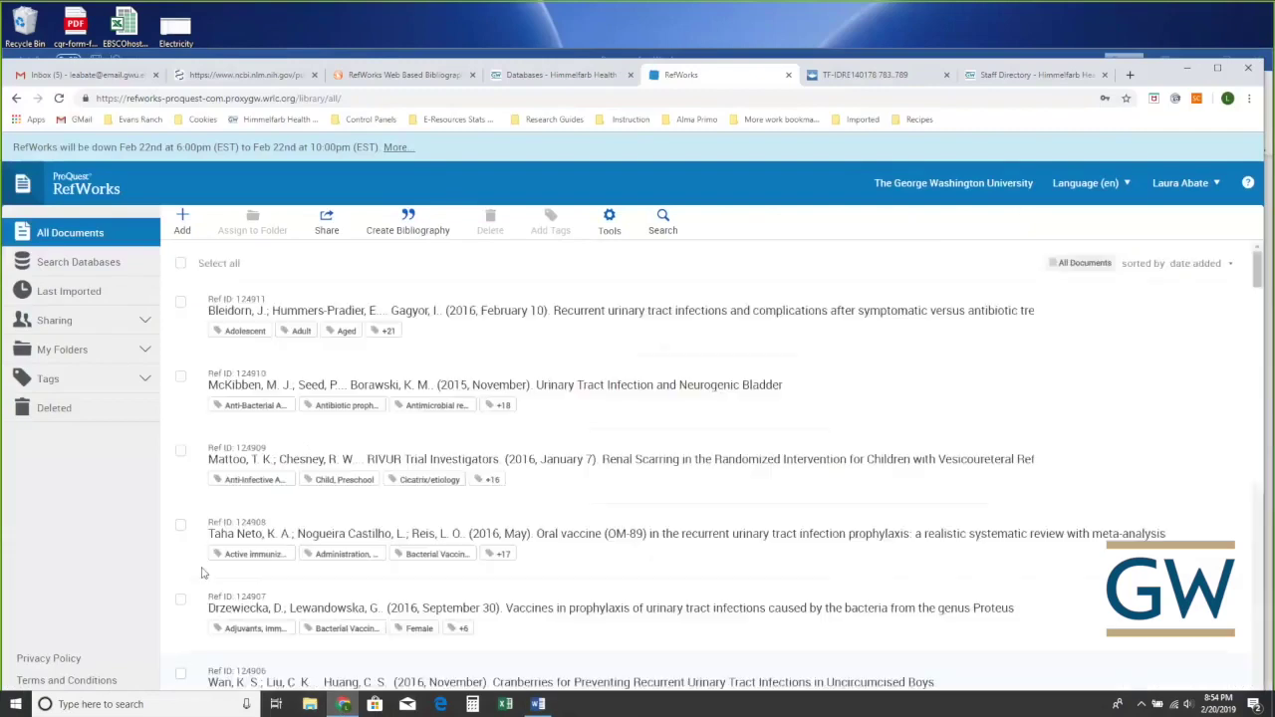
Open Add > Import references, glance at the PubMed MEDLINE text, then return to RefWorks.
left_click(191, 223)
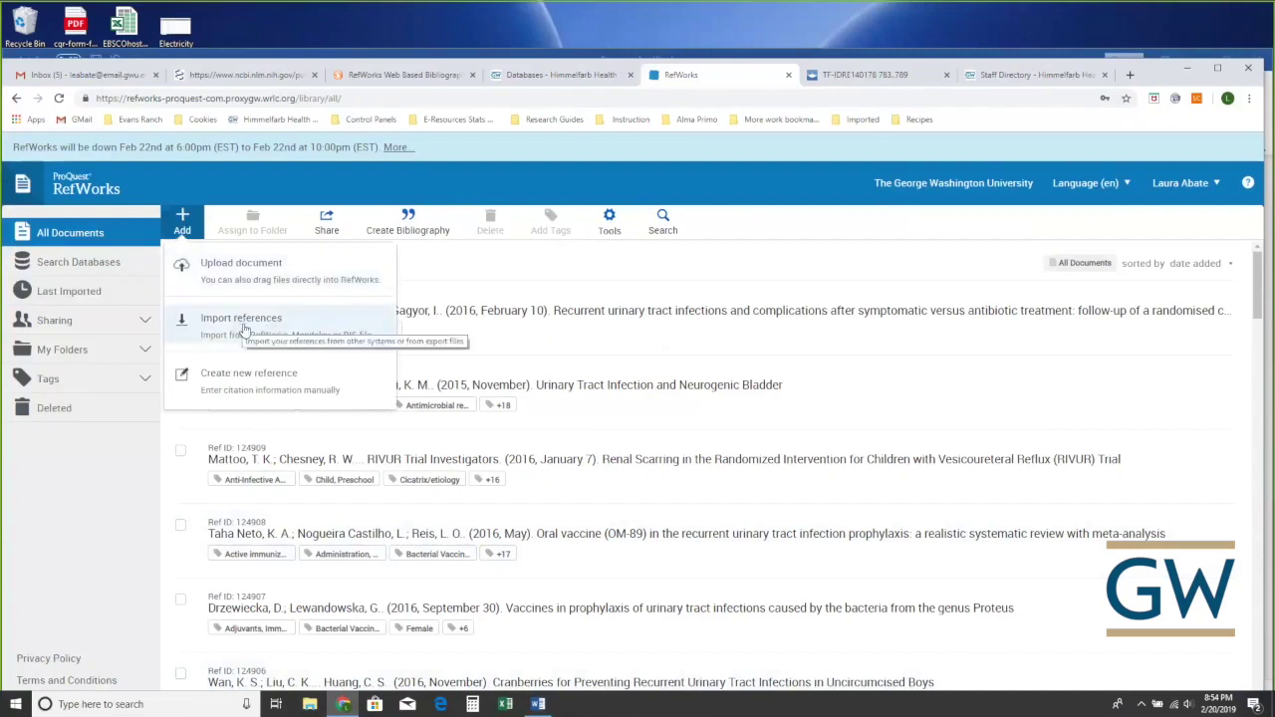
left_click(297, 335)
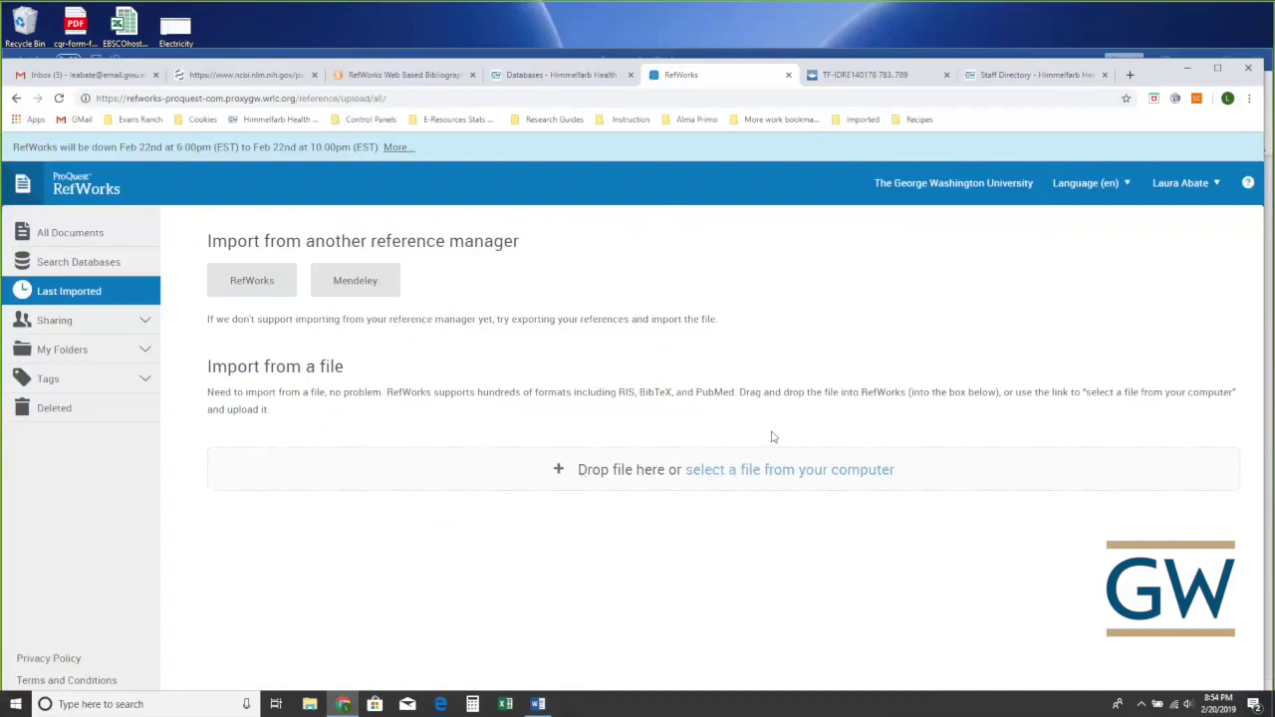
left_click(257, 75)
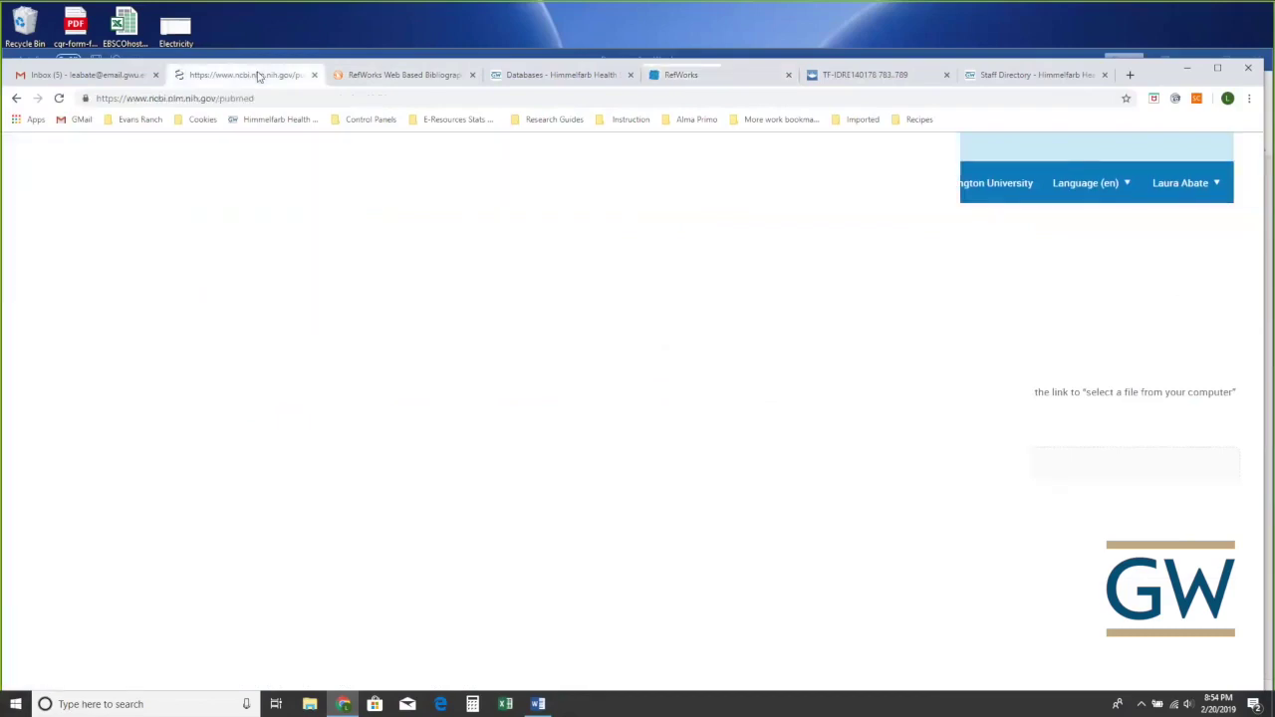
left_click(408, 385)
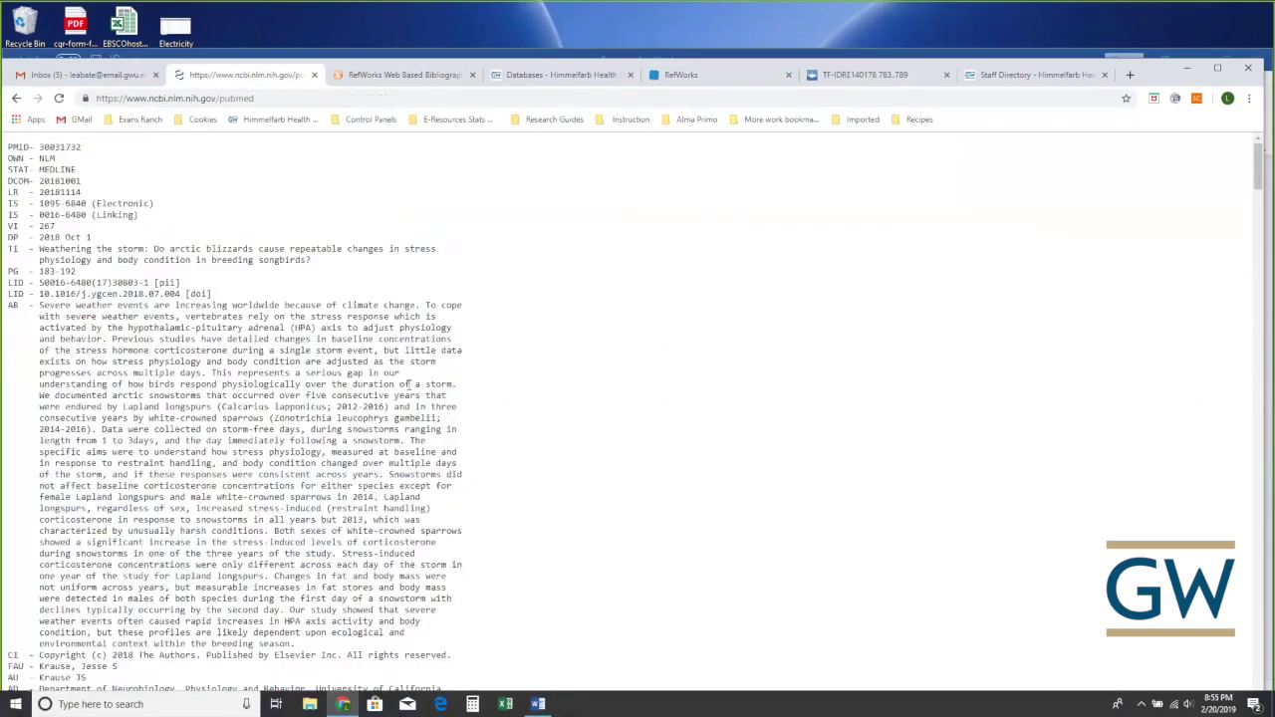
right_click(278, 263)
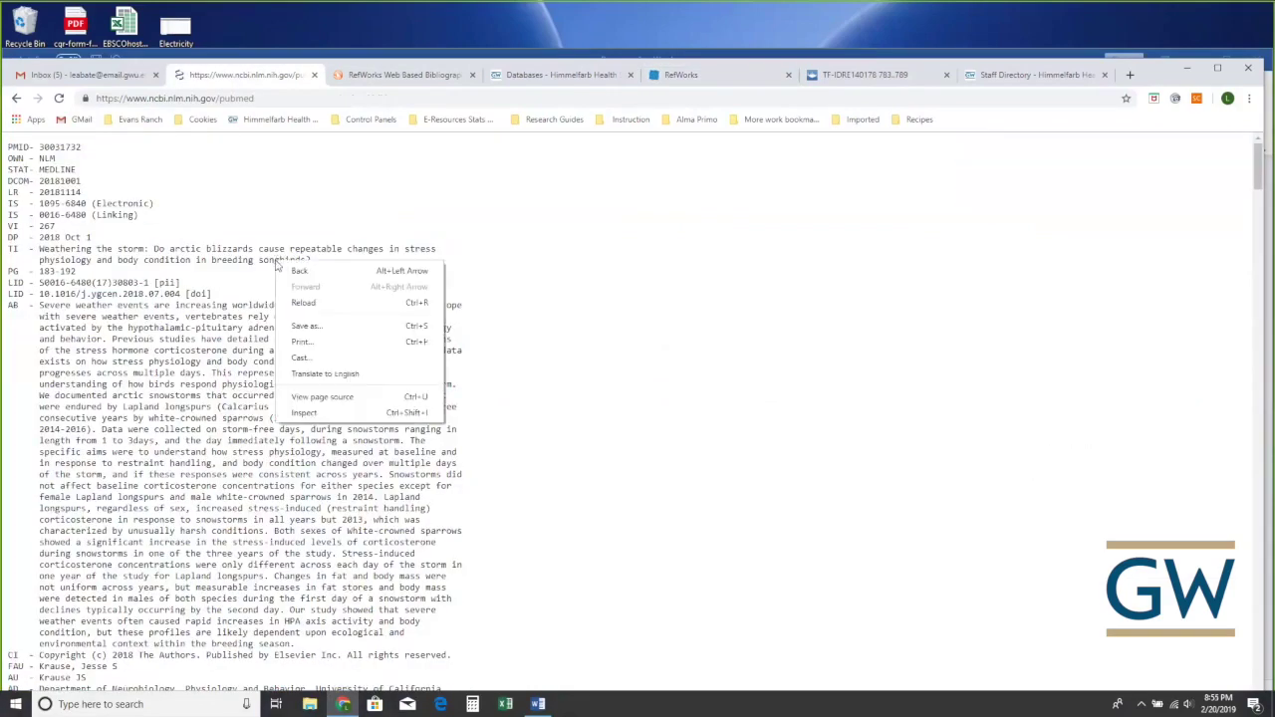
left_click(474, 290)
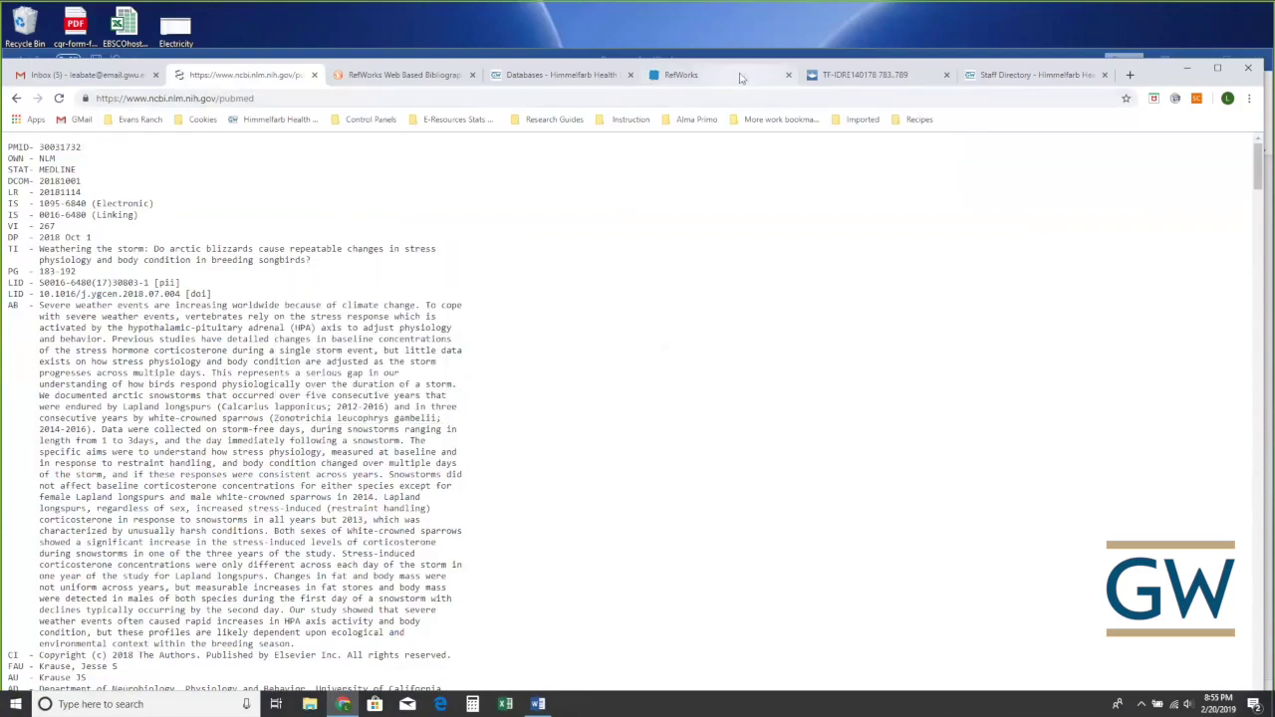
left_click(740, 78)
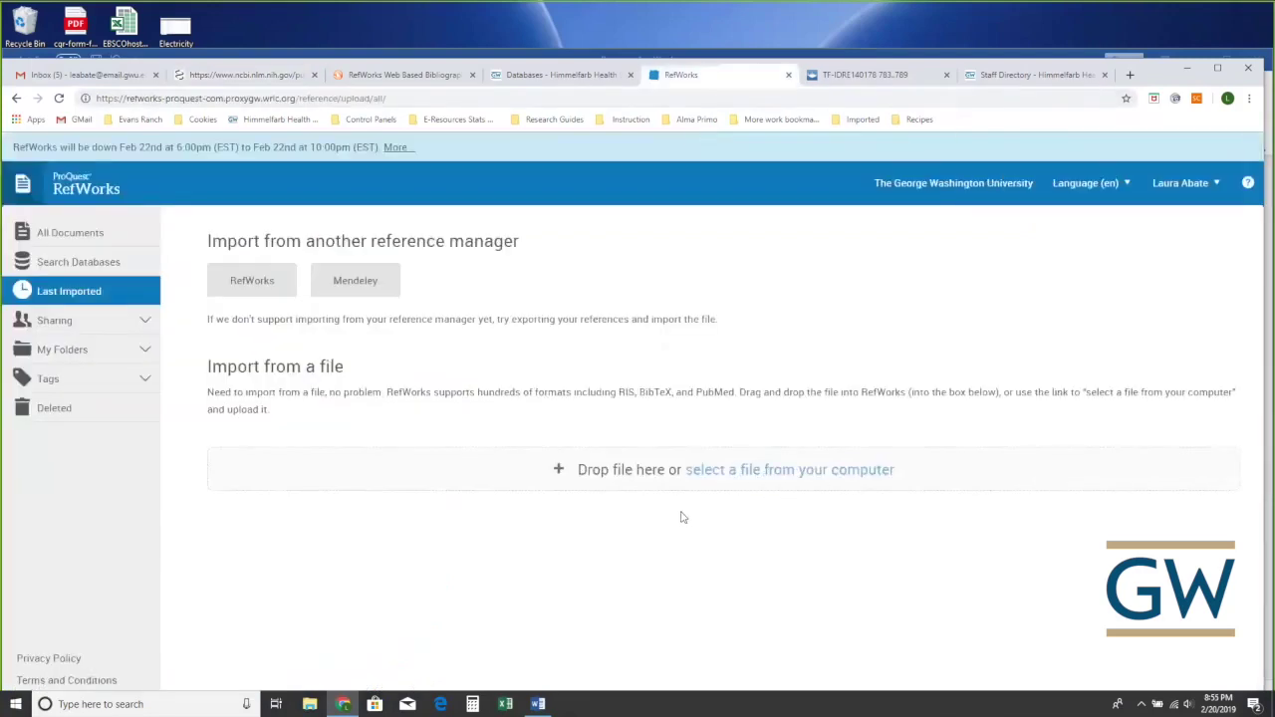